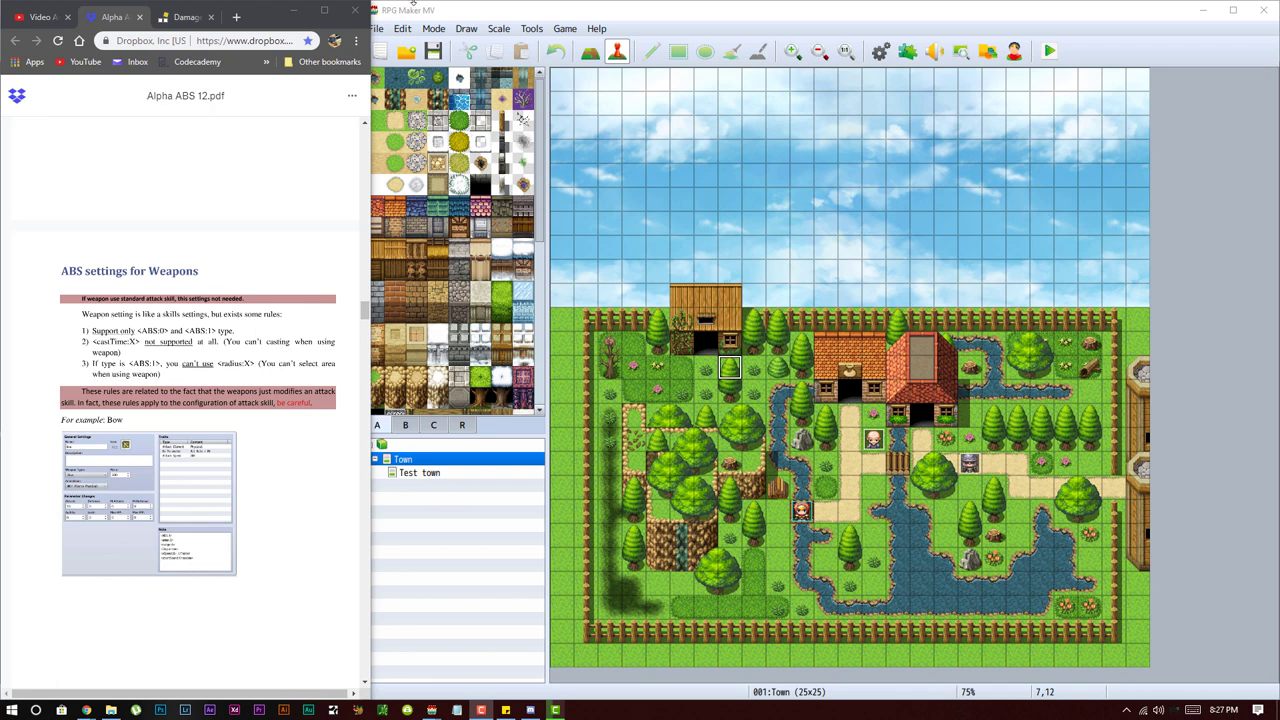
- Open the Short Sword entry among the weapons in the project database
left_click(531, 28)
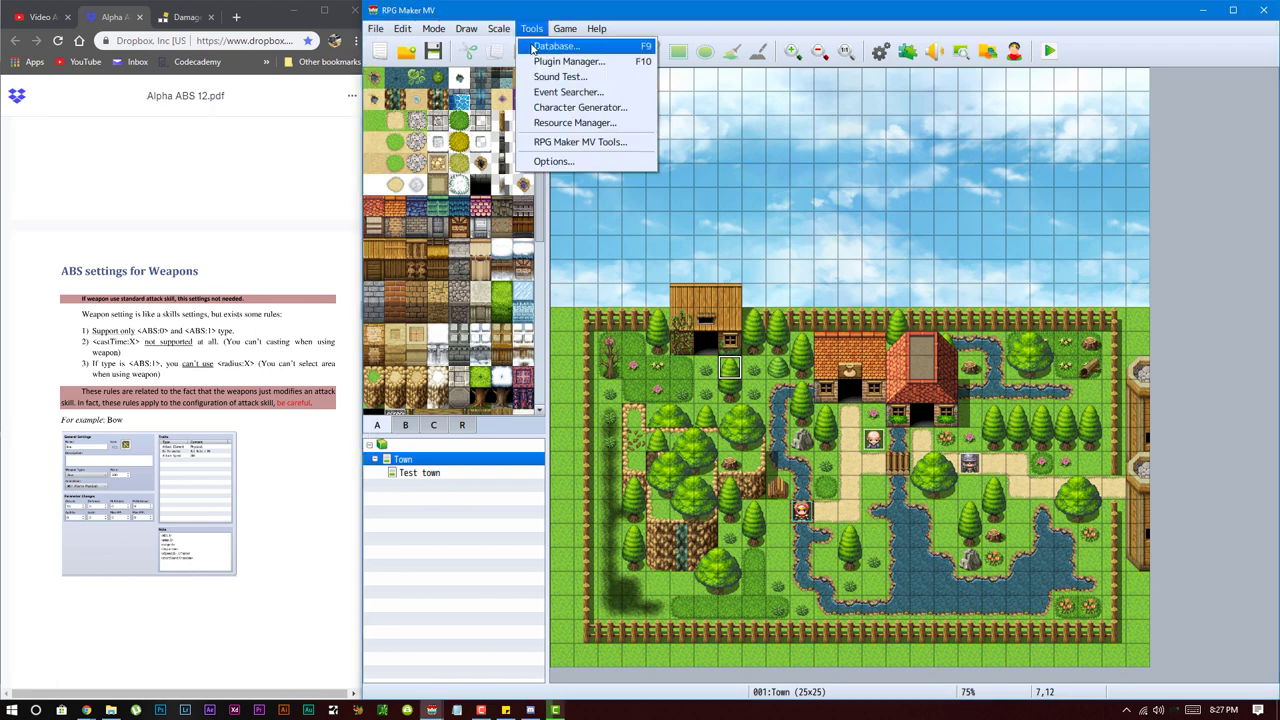
left_click(543, 45)
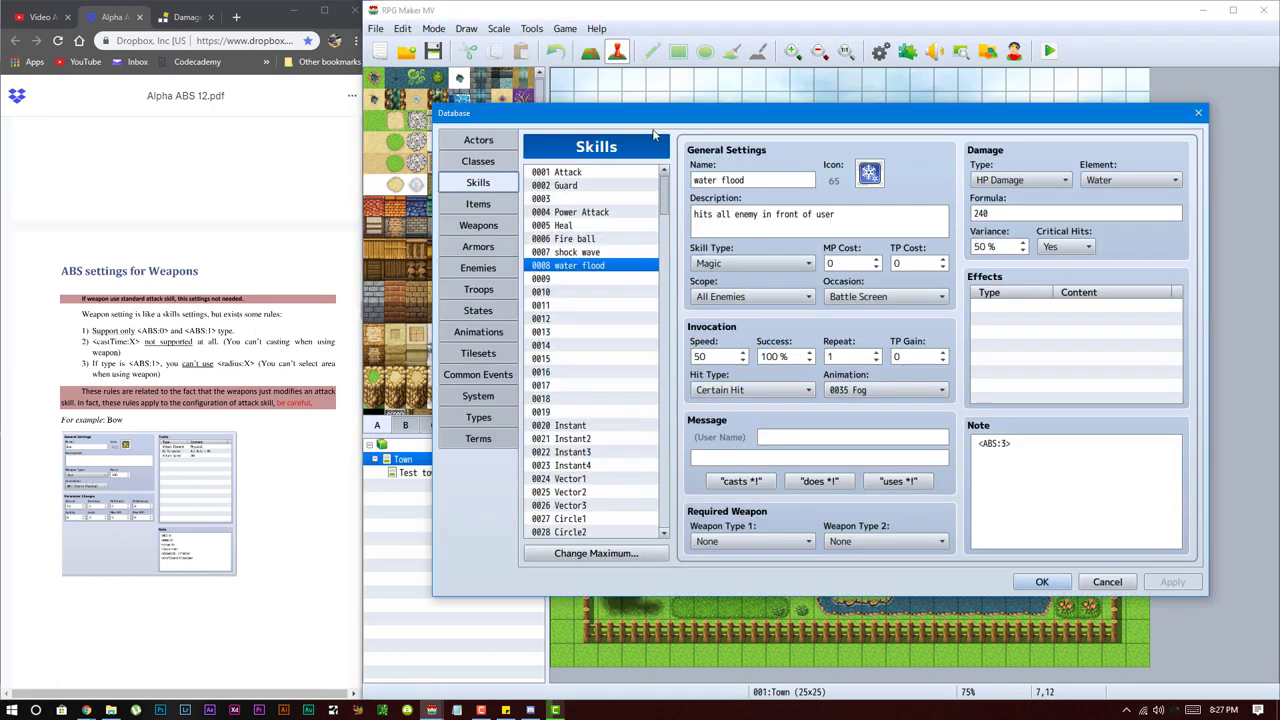
left_click(567, 172)
left_click(478, 225)
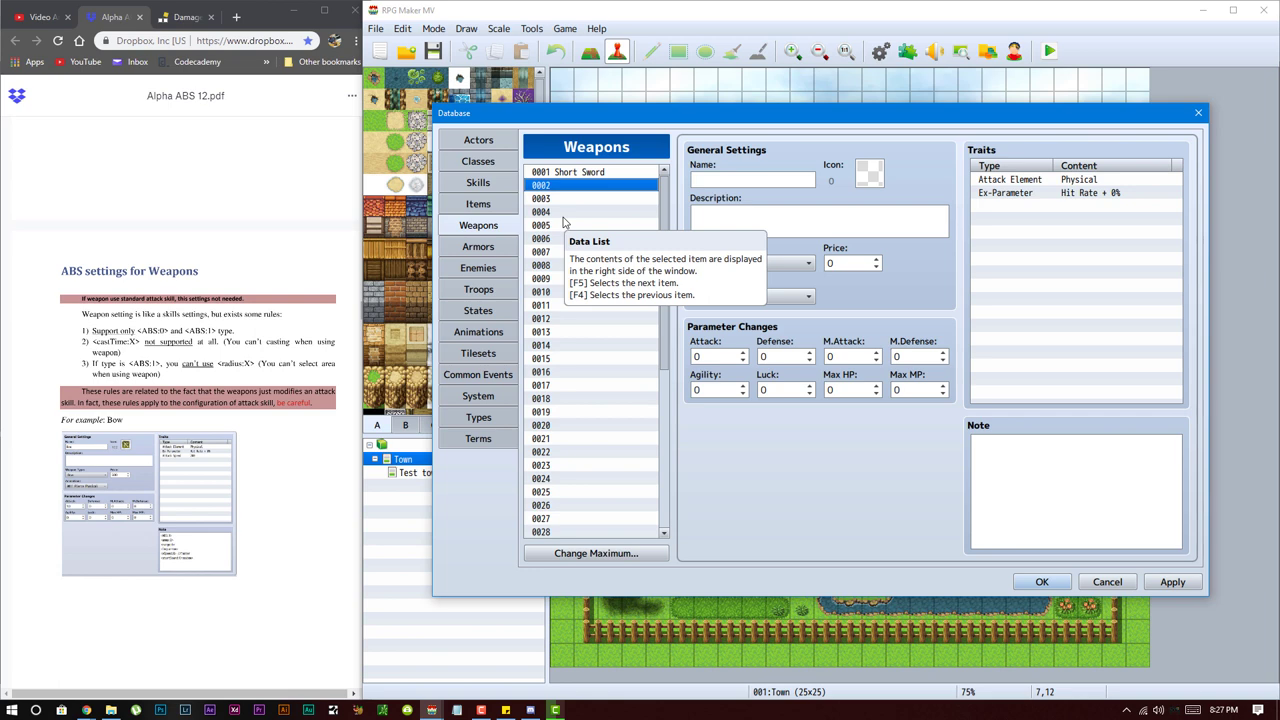
left_click(585, 173)
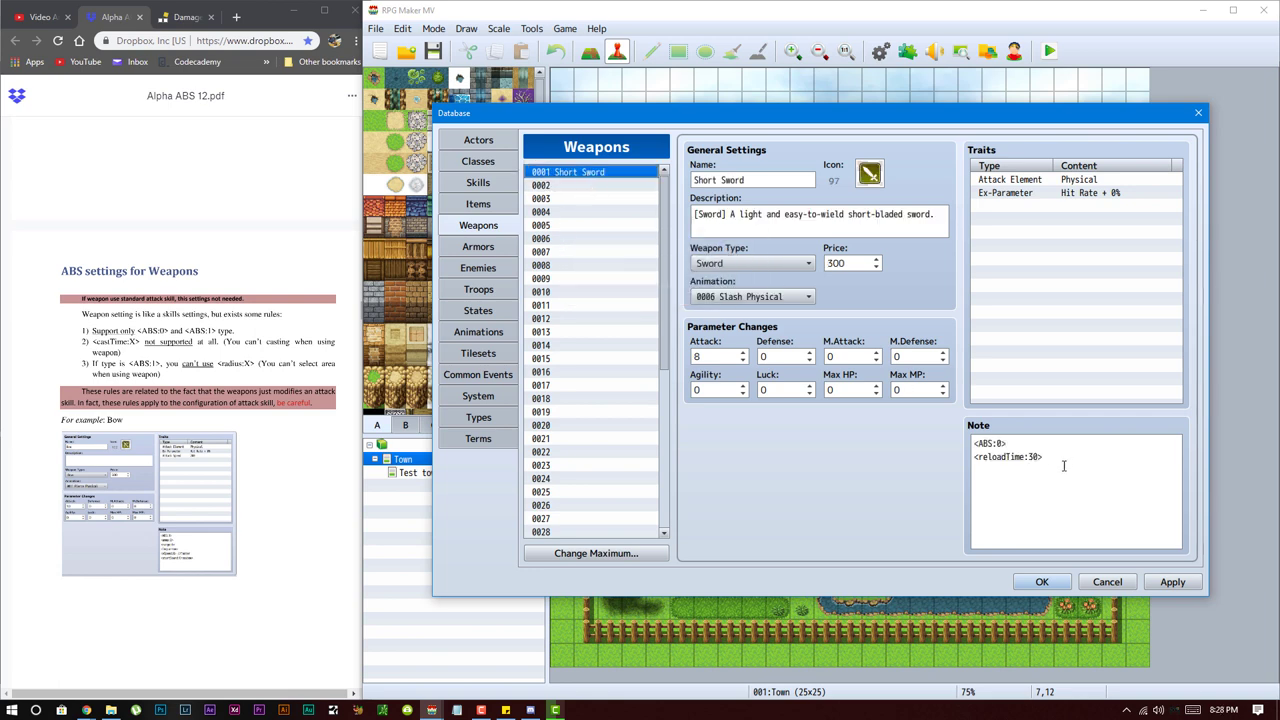
- Delete the <reloadTime:30> tag from the Short Sword's note, keeping only <ABS:0>
left_click(1046, 441)
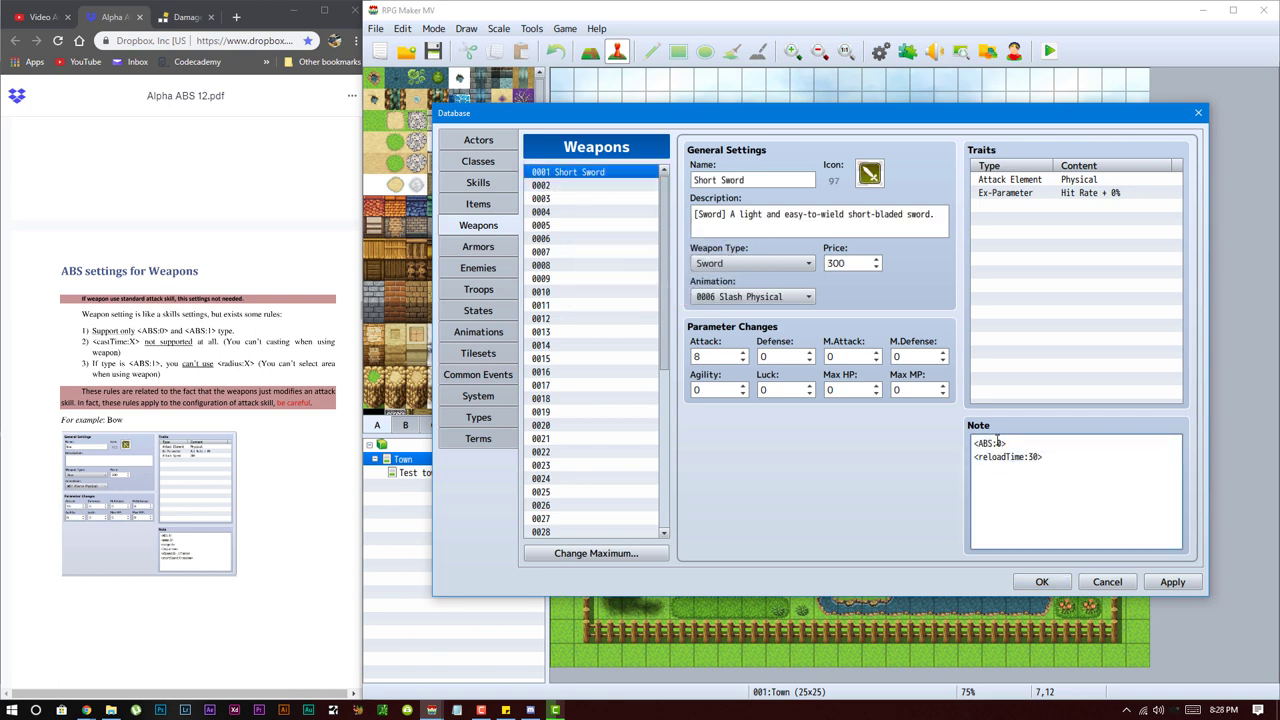
left_click(1045, 457)
key("shift+Home")
key("BackSpace")
left_click(1033, 445)
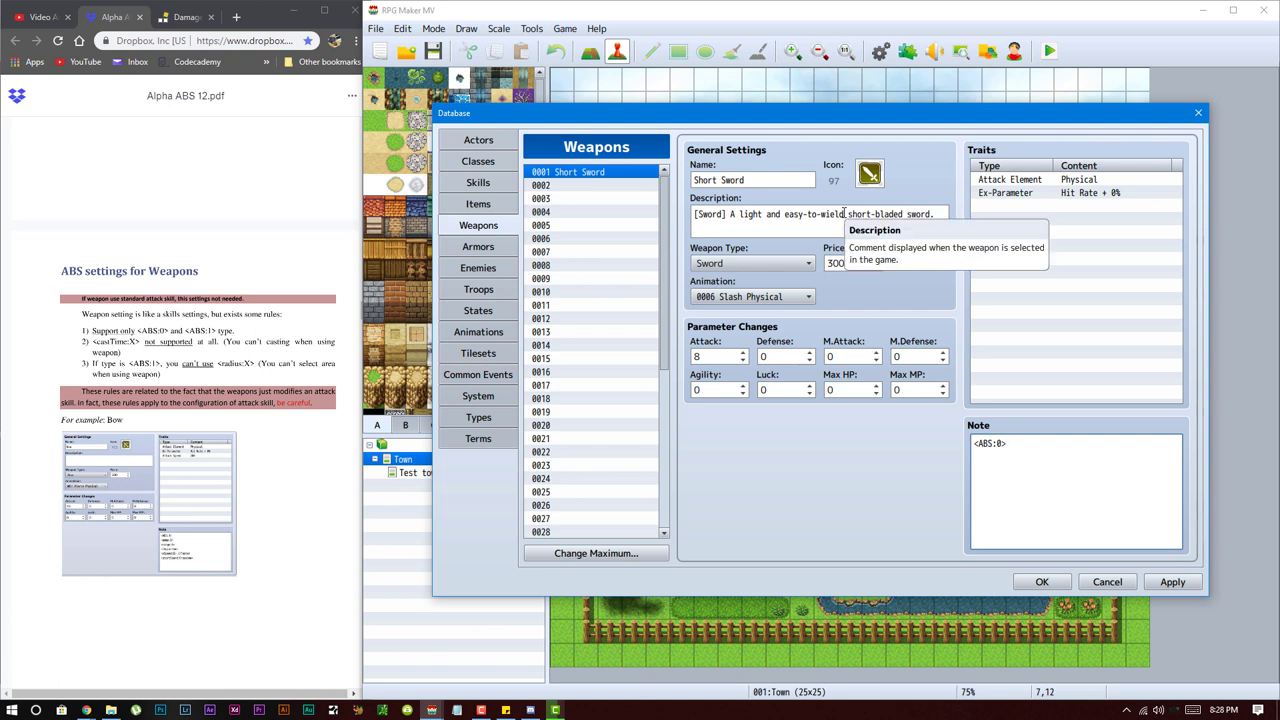
- Look through the list of weapon types defined in the database
left_click(495, 417)
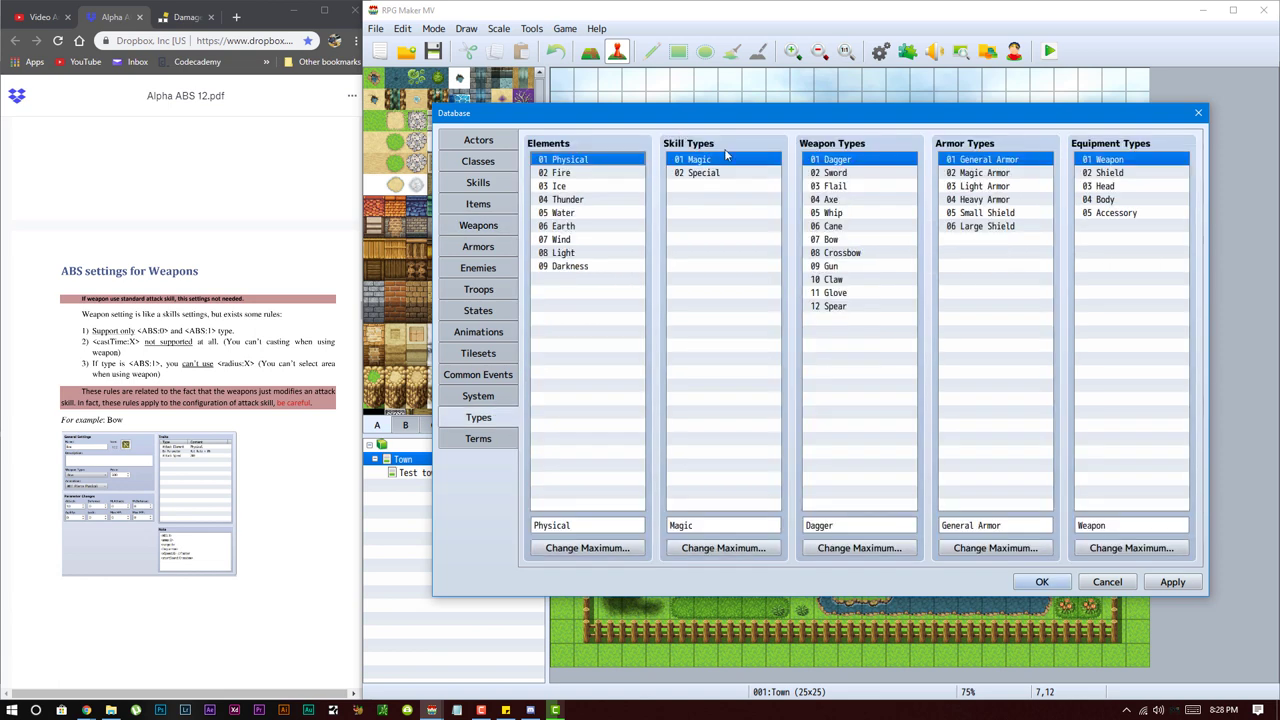
left_click_drag(826, 175, 848, 294)
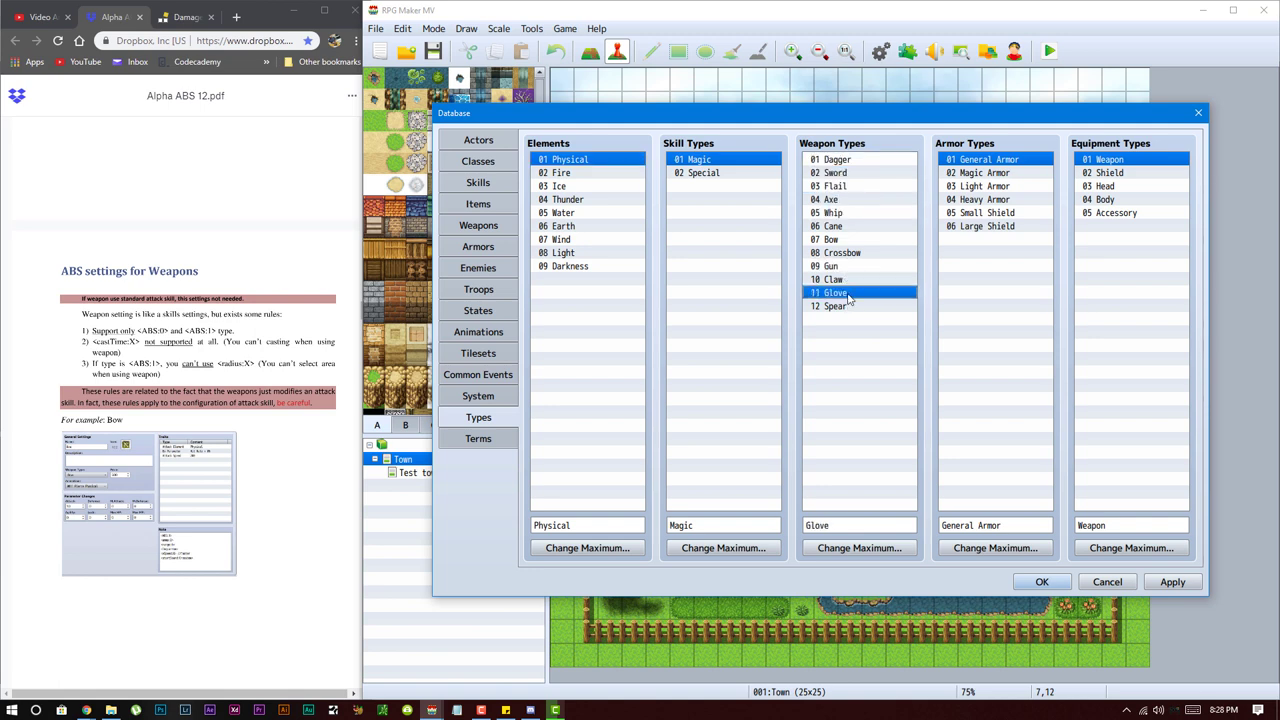
left_click(845, 160)
left_click(850, 175)
left_click(853, 200)
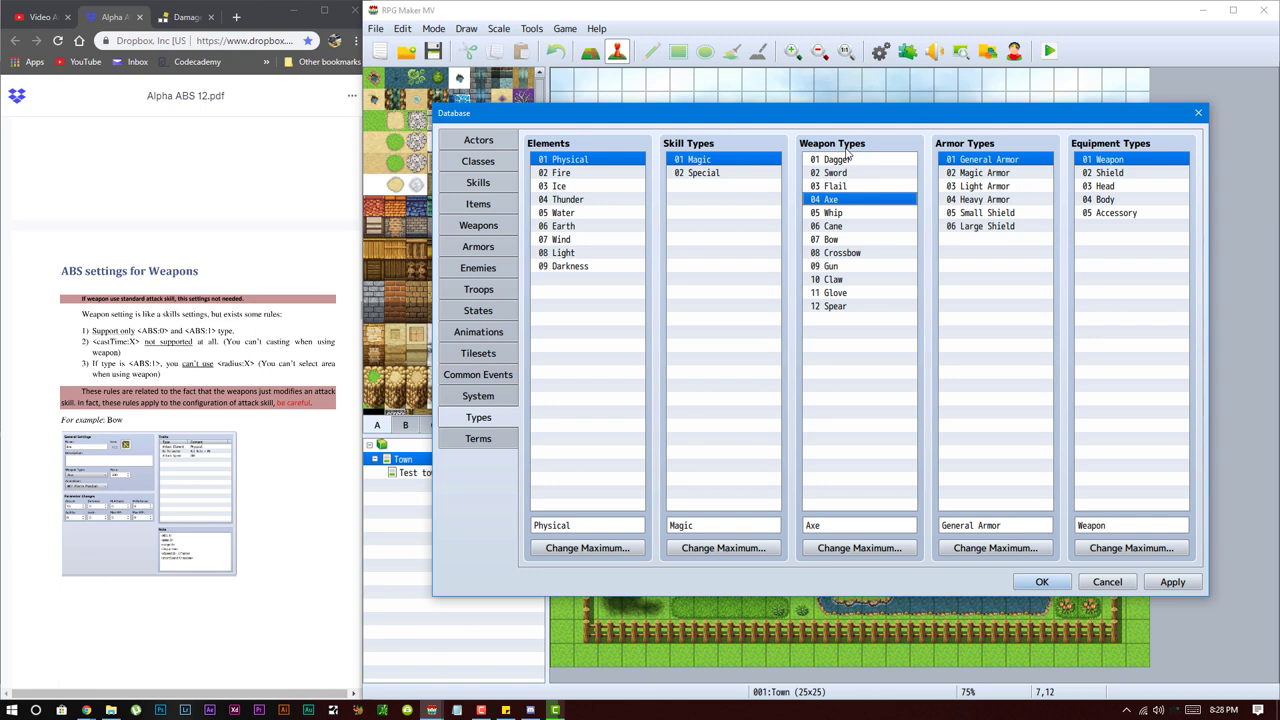
mouse_move(847, 152)
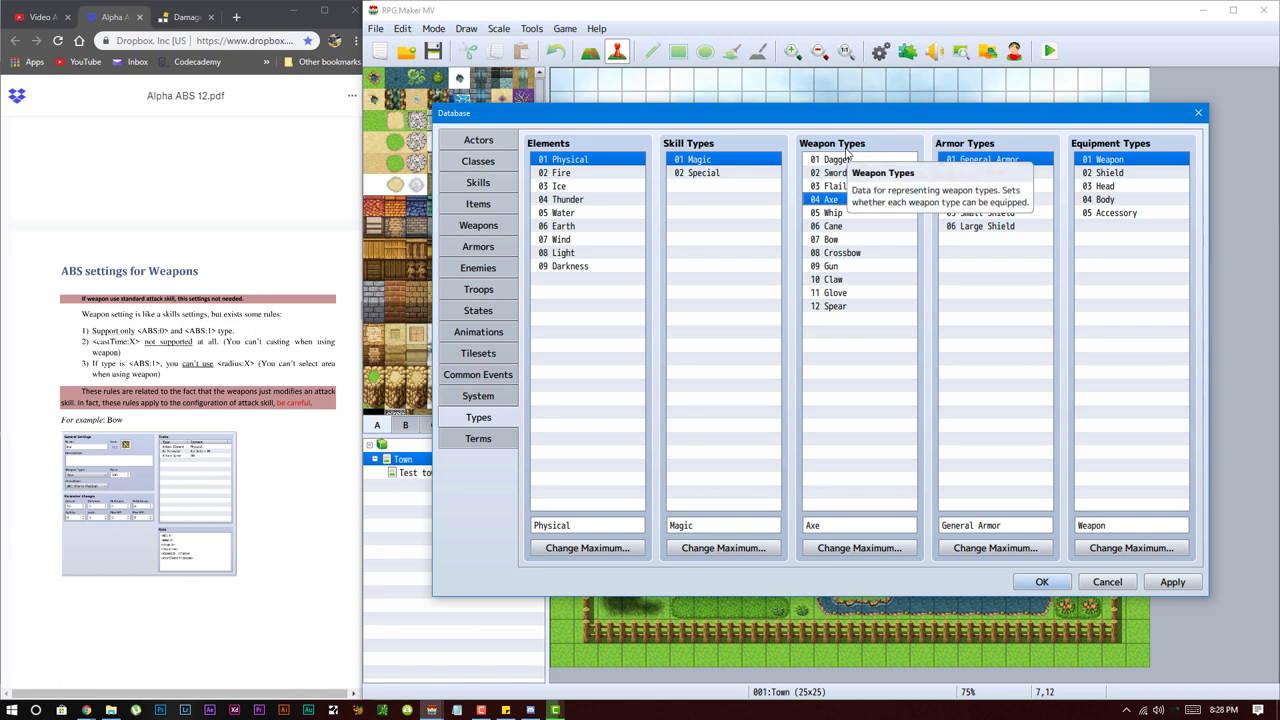
- Add an Attack Speed trait of -60 to the Short Sword weapon
left_click(465, 225)
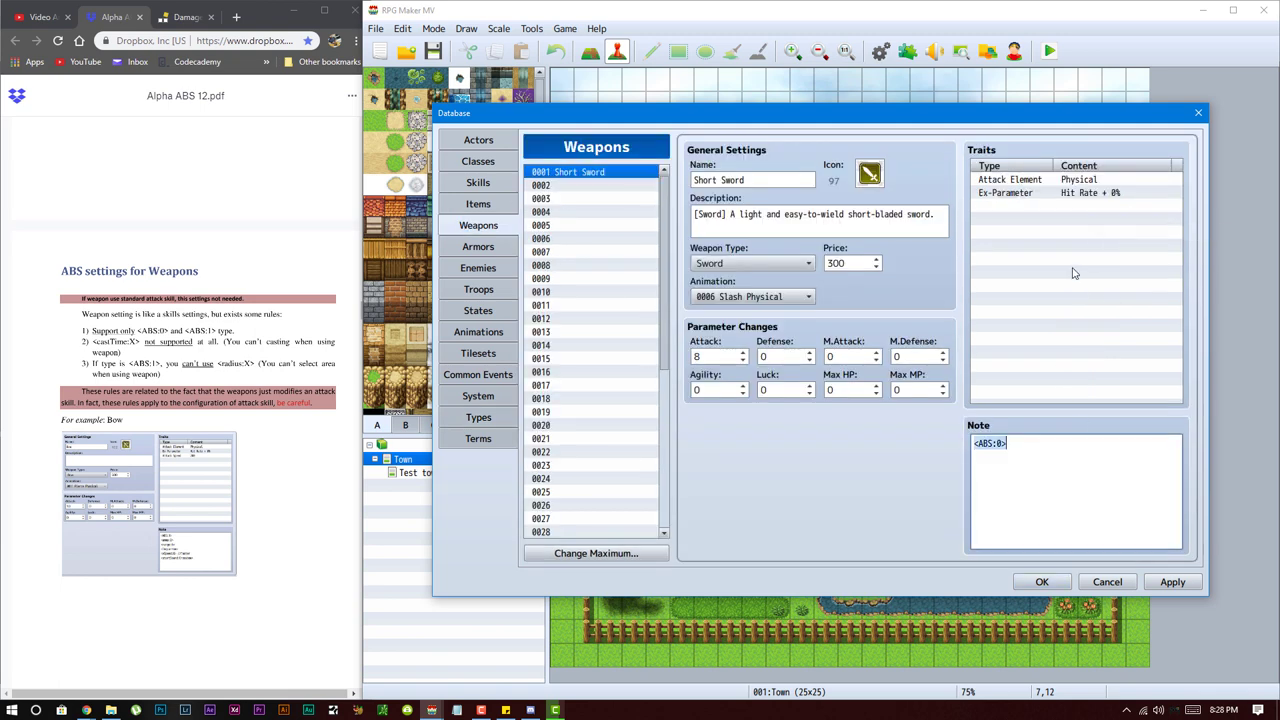
left_click(992, 208)
double_click(992, 216)
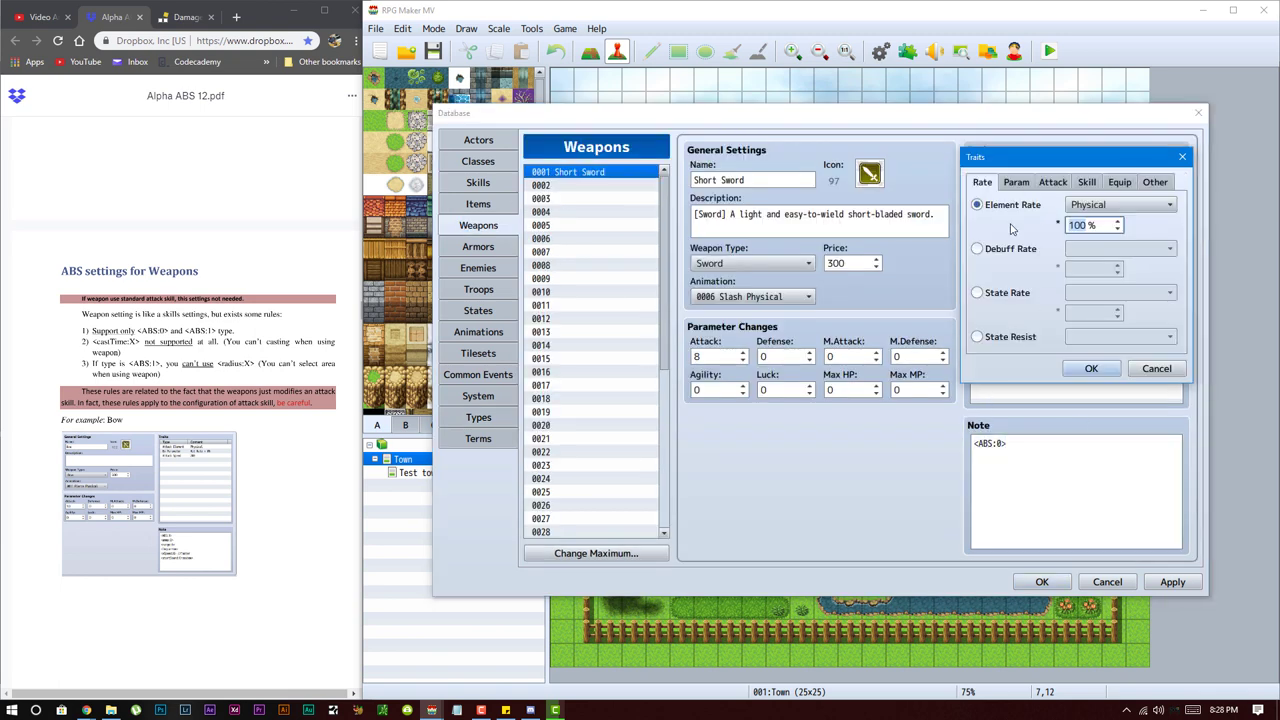
left_click(1082, 182)
left_click(1056, 183)
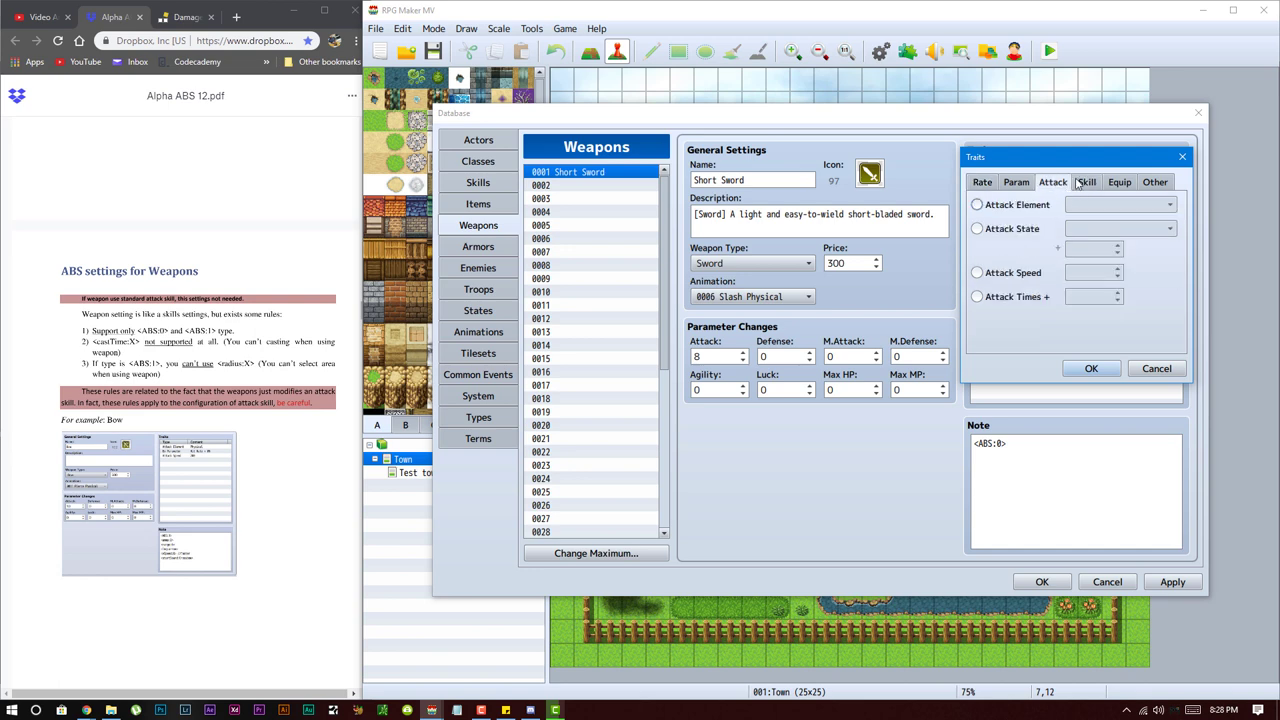
left_click(1010, 273)
left_click(1105, 273)
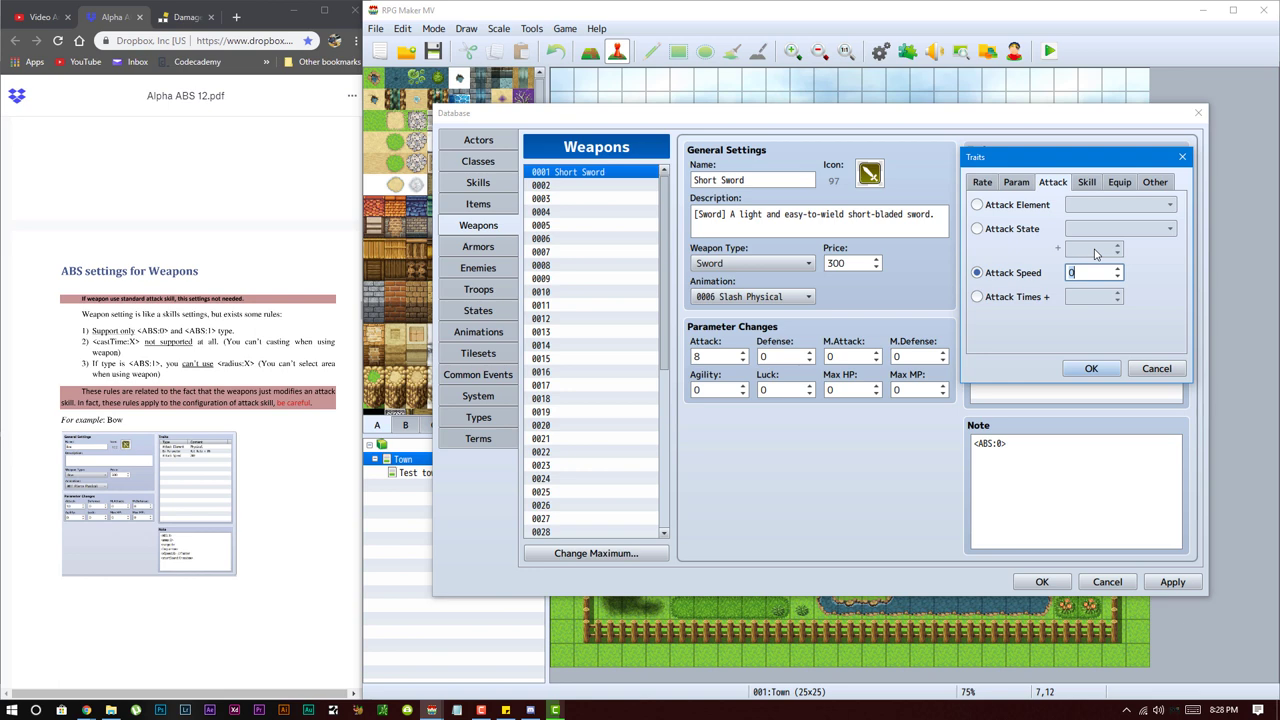
type("-60")
key("Return")
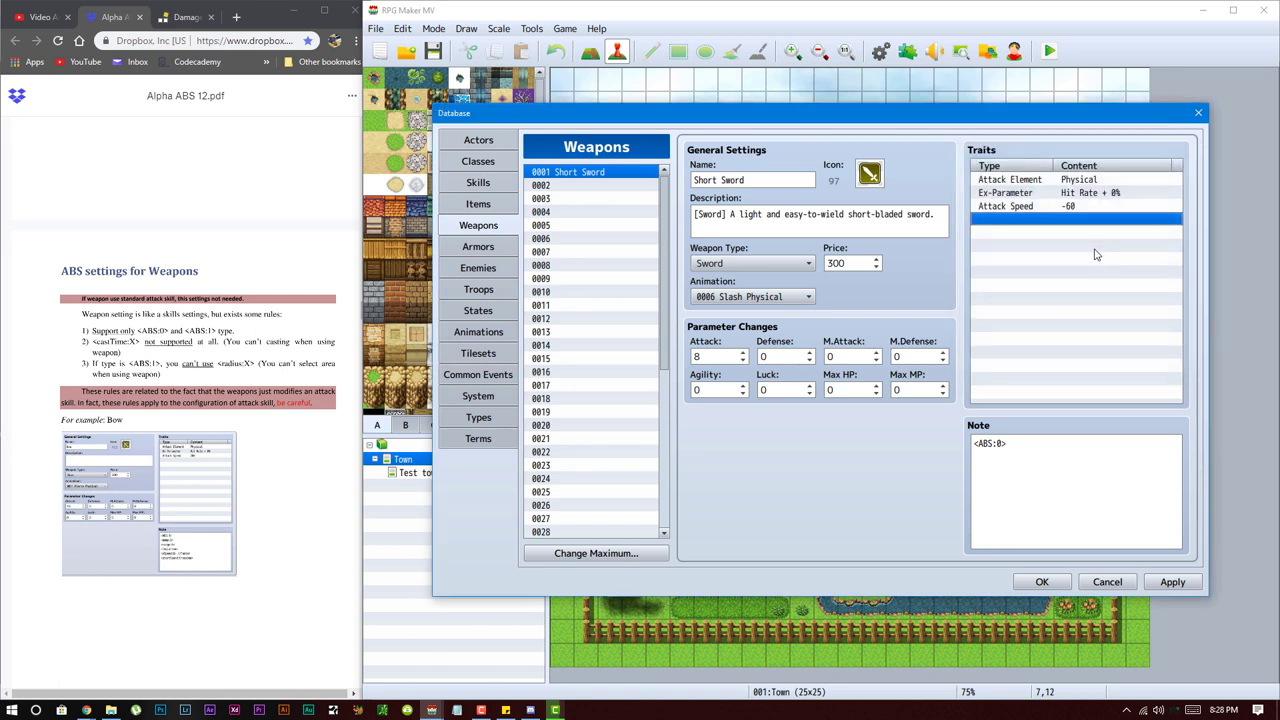
- Review the first actor's traits, the Attack skill's note tags, and the Short Sword's Attack Speed trait and note
left_click(482, 142)
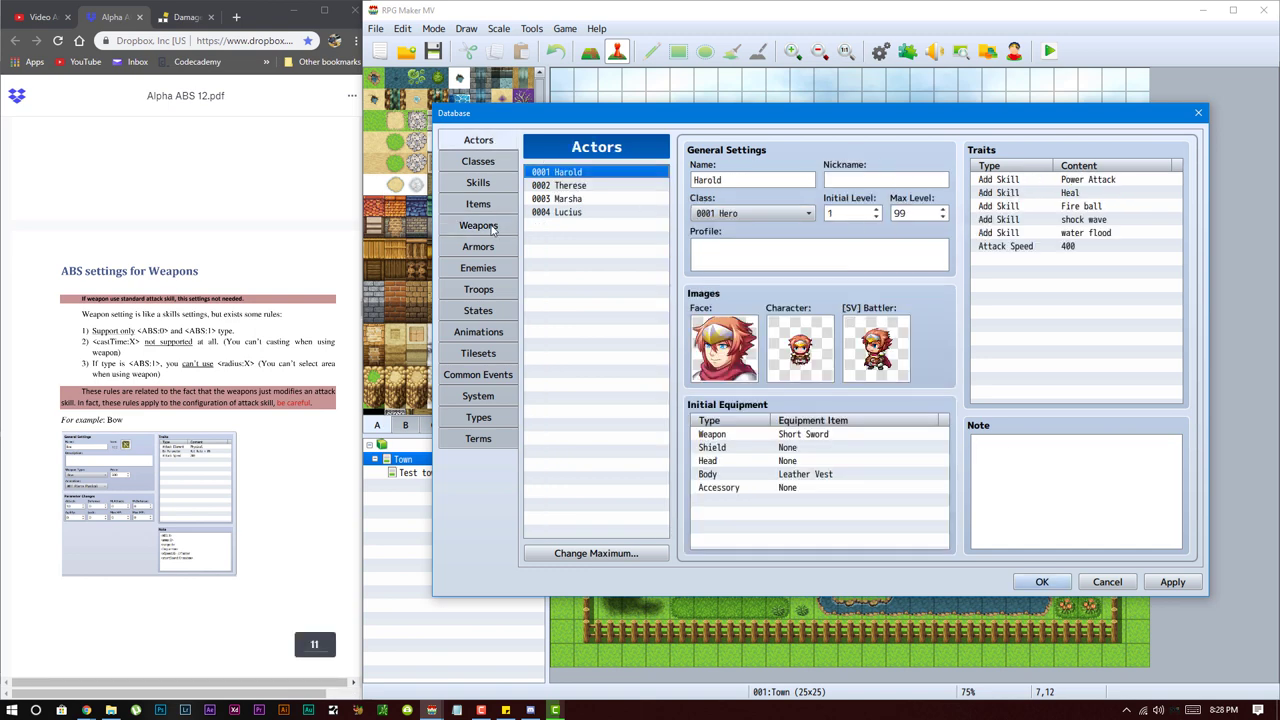
left_click(478, 182)
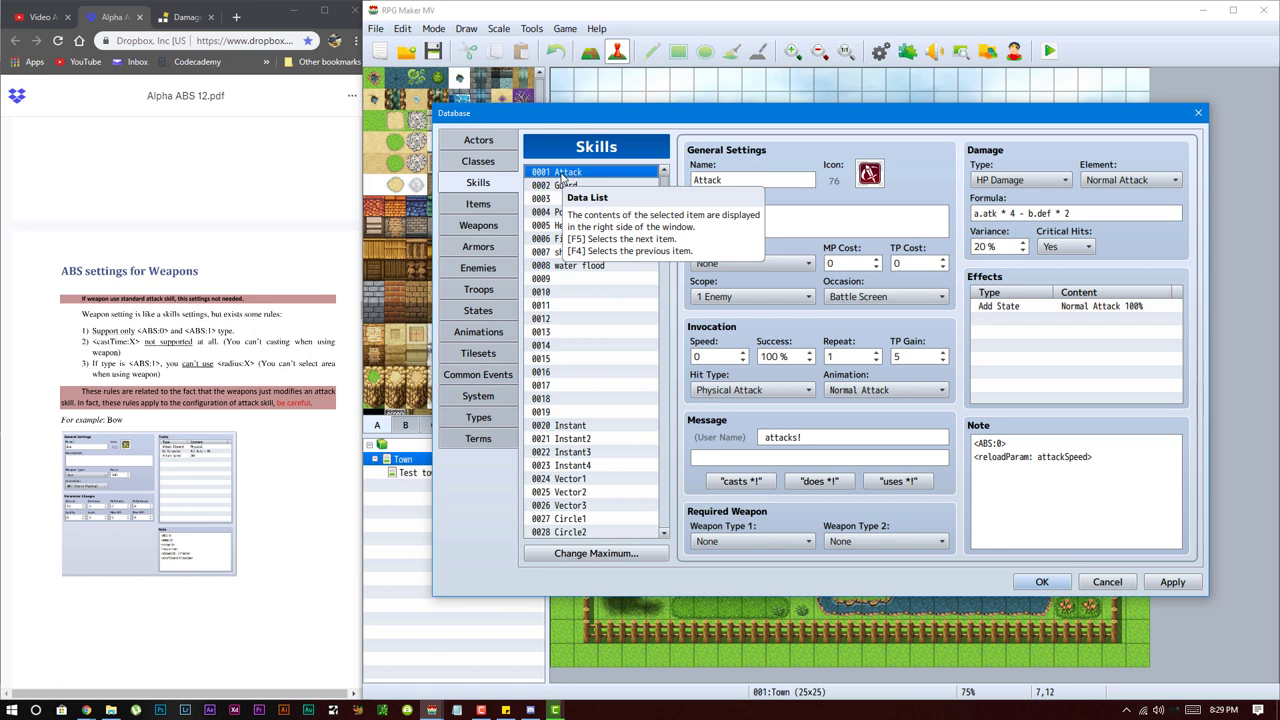
left_click(1017, 449)
key("ctrl+a")
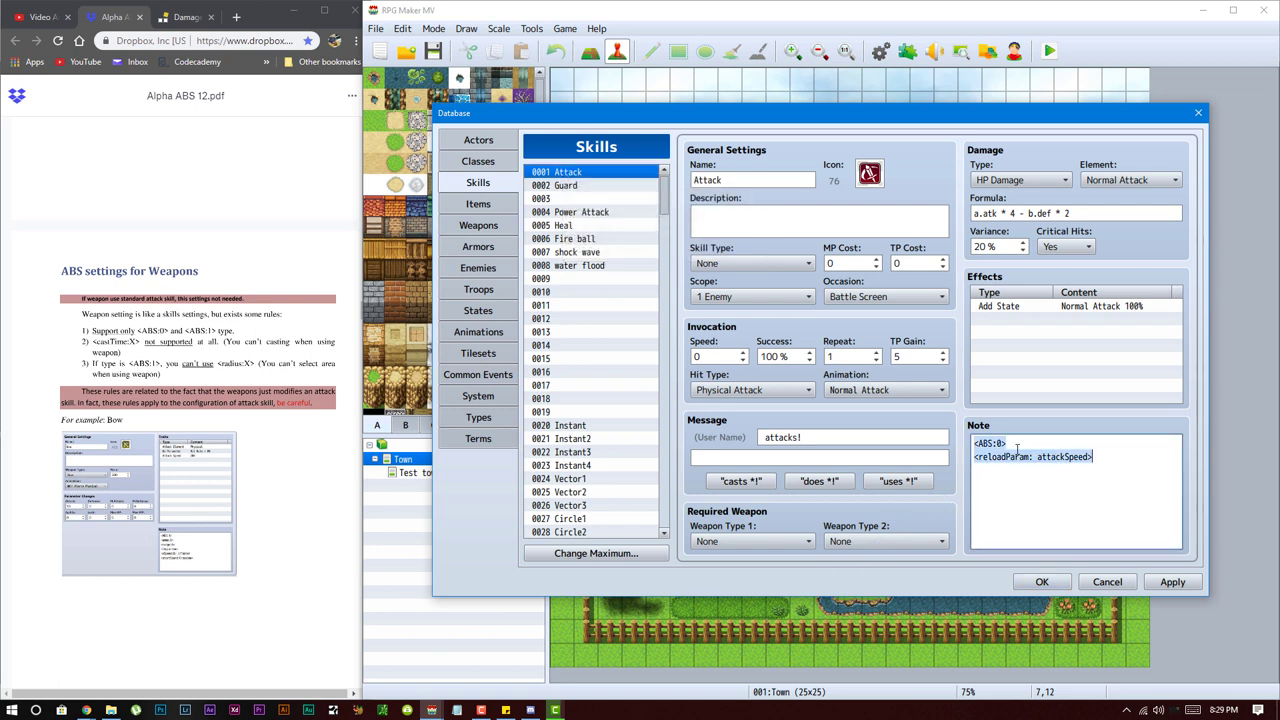
left_click(1019, 476)
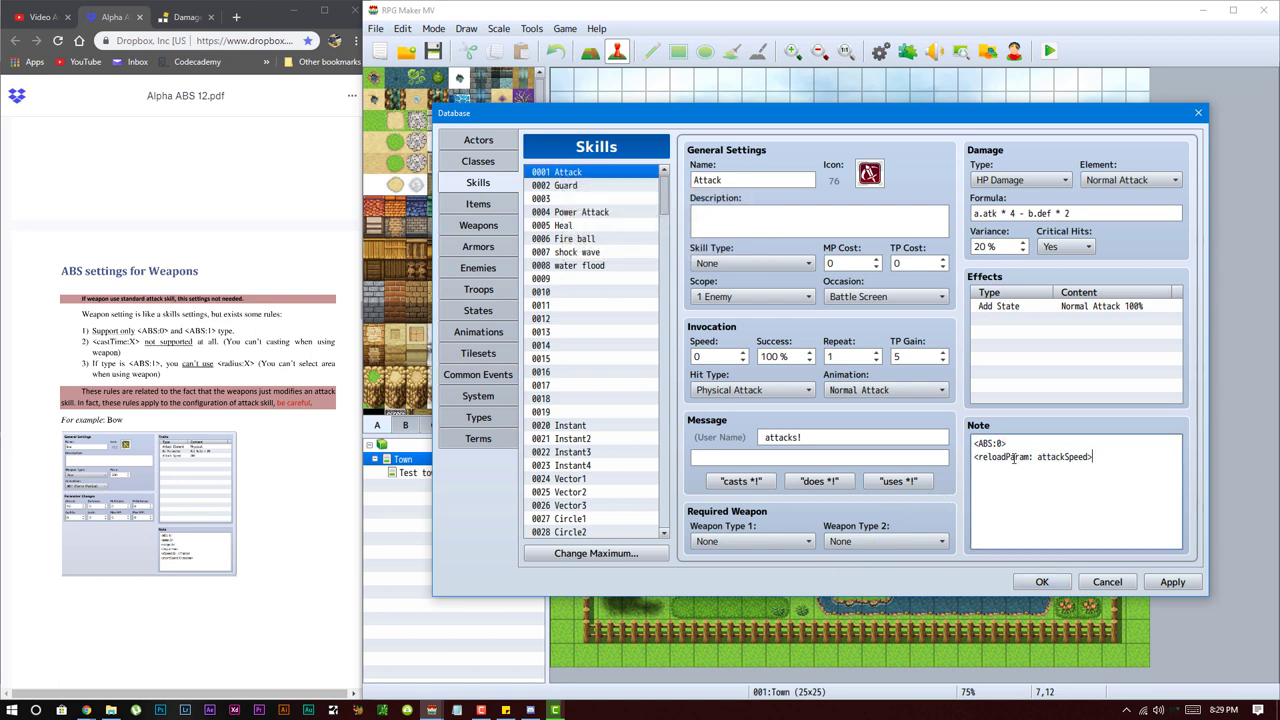
left_click_drag(1038, 457, 1068, 457)
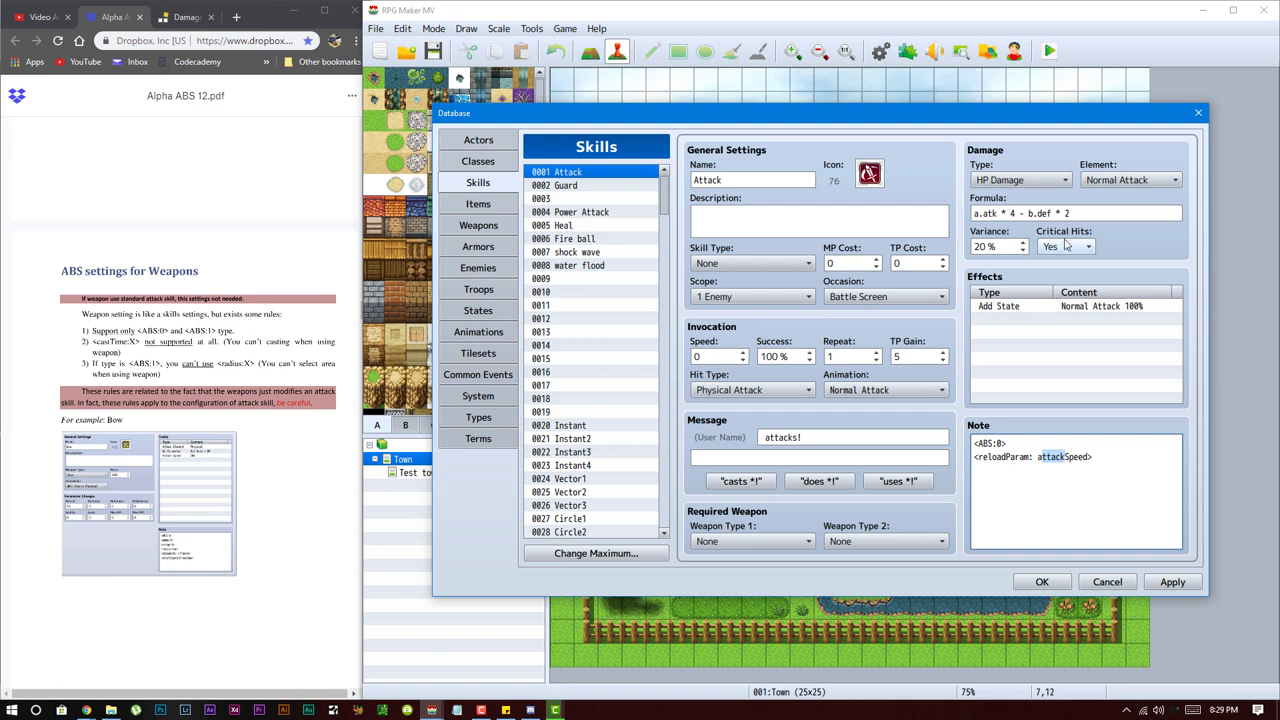
left_click(500, 225)
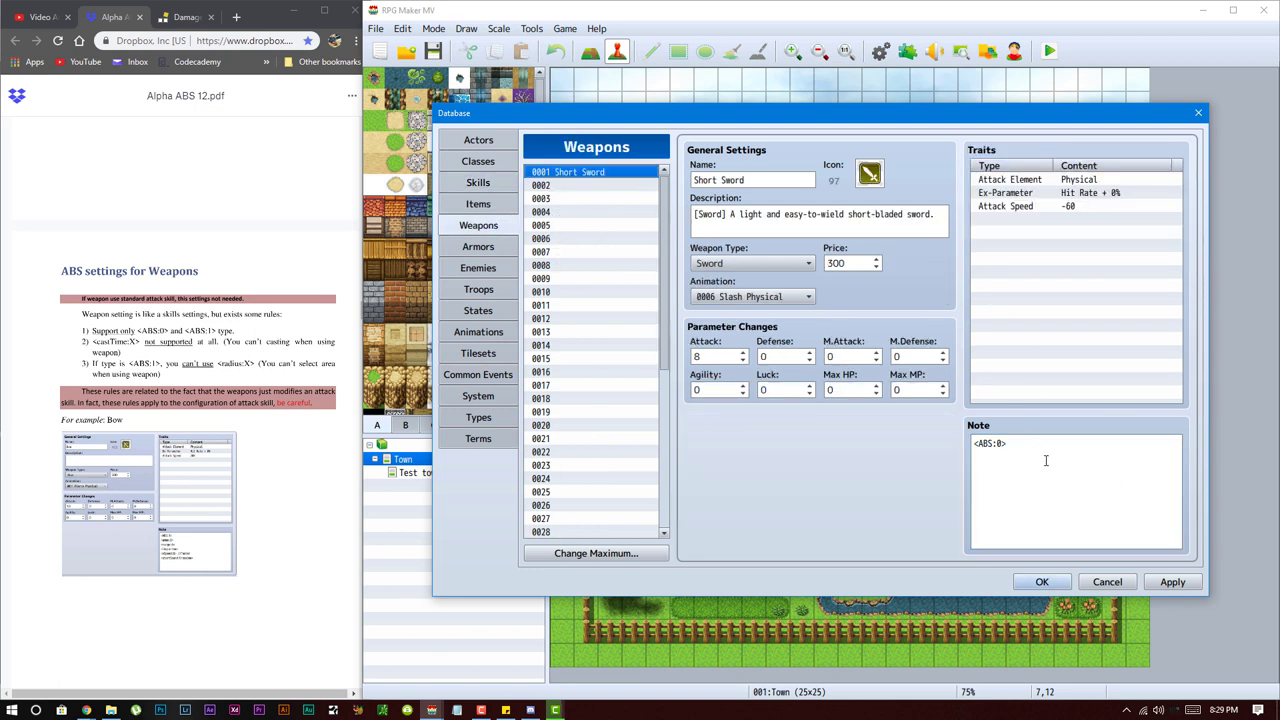
left_click(1037, 208)
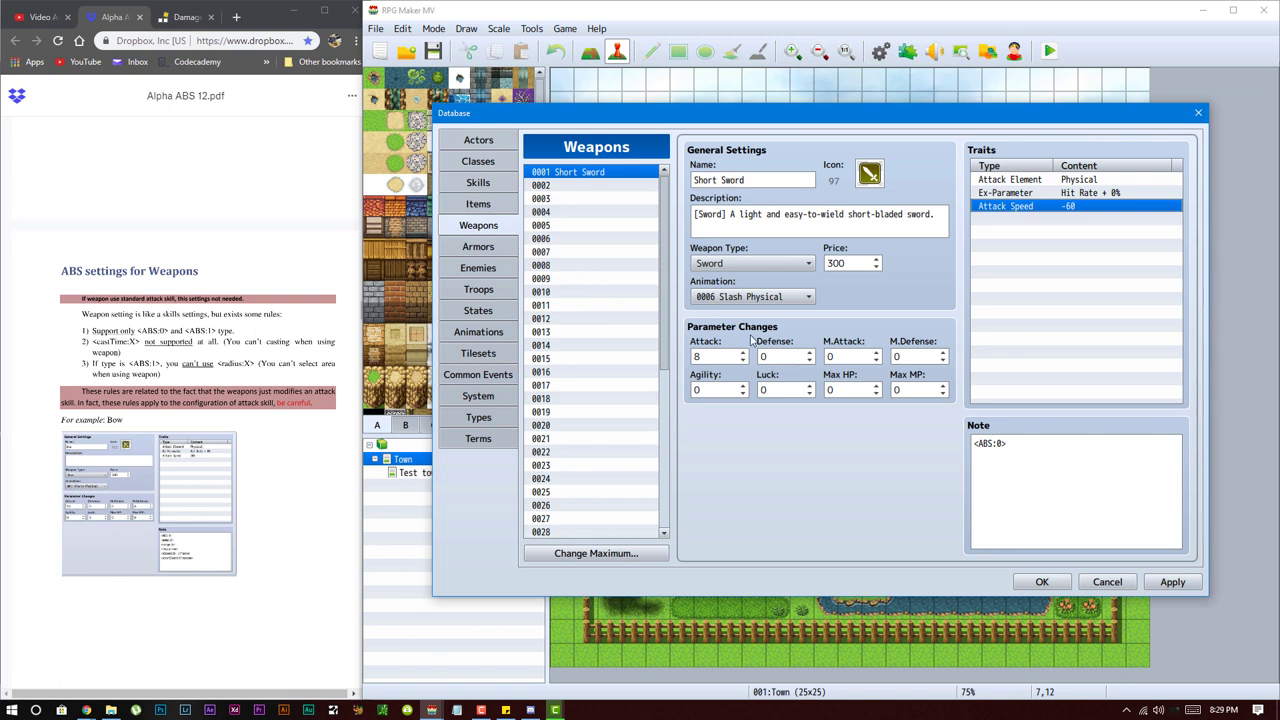
left_click(994, 443)
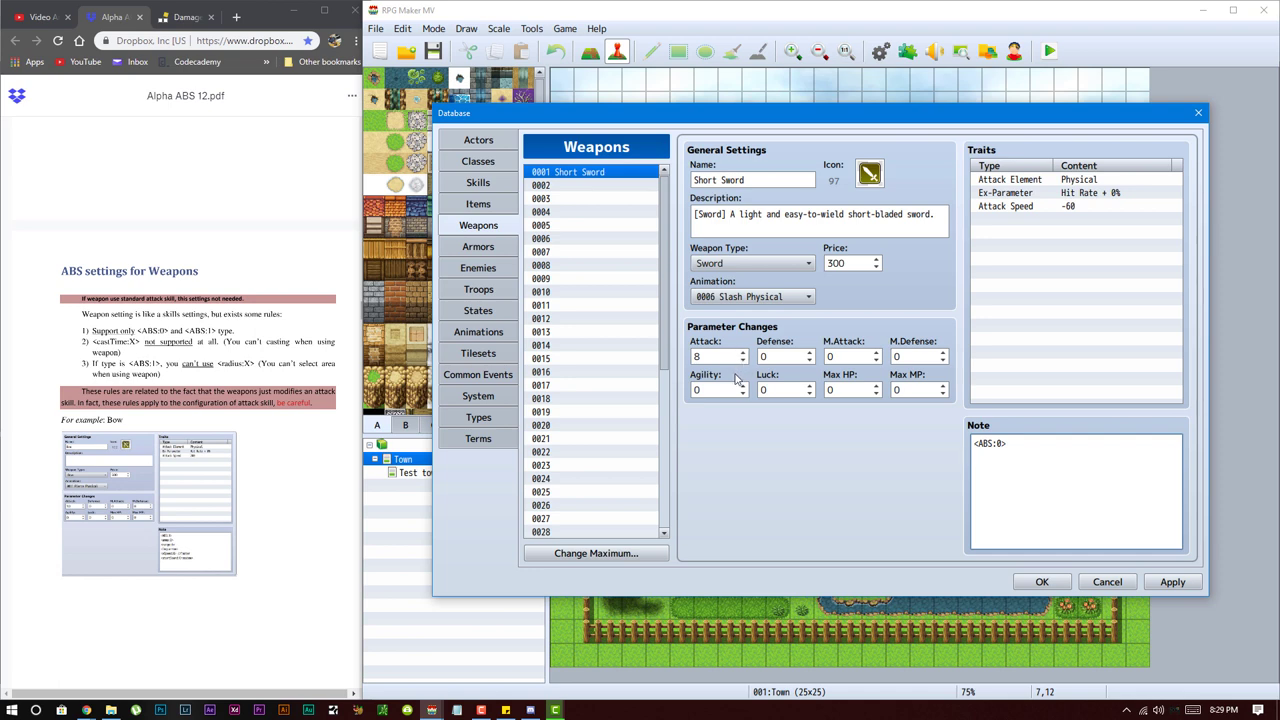
- Copy the Short Sword entry into the empty weapon slot 0002
left_click(589, 198)
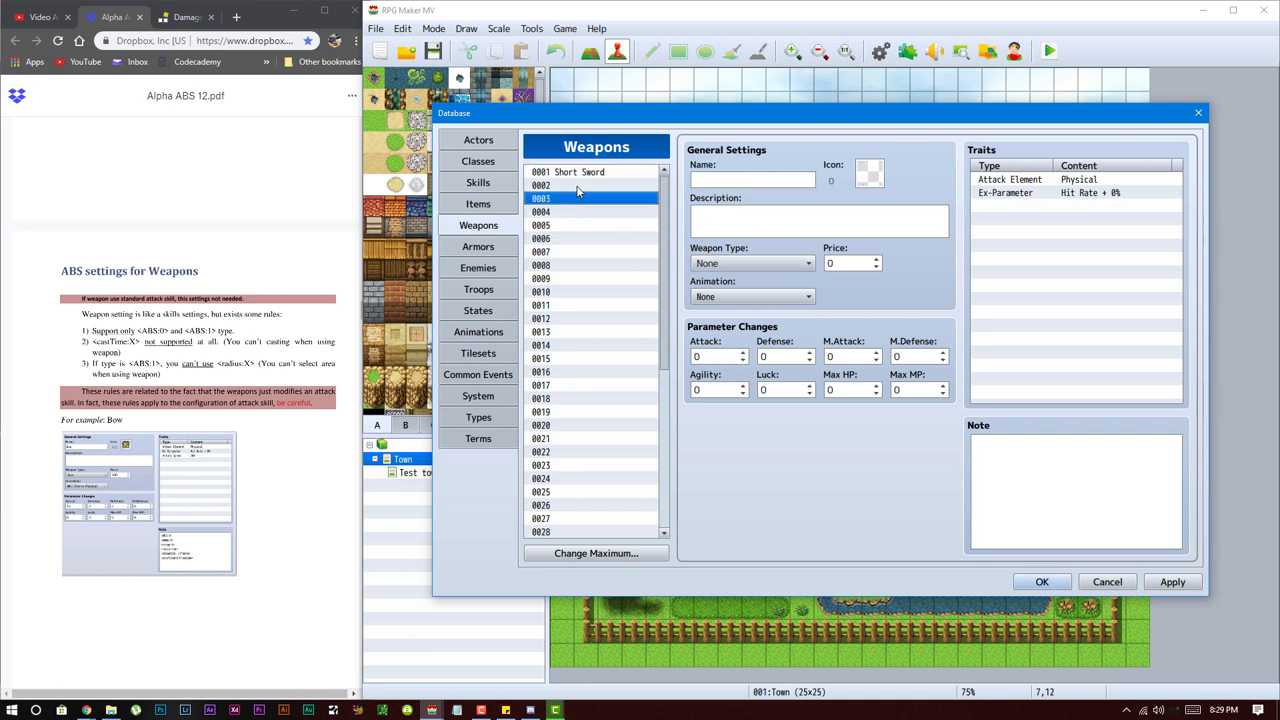
left_click(580, 187)
left_click(580, 173)
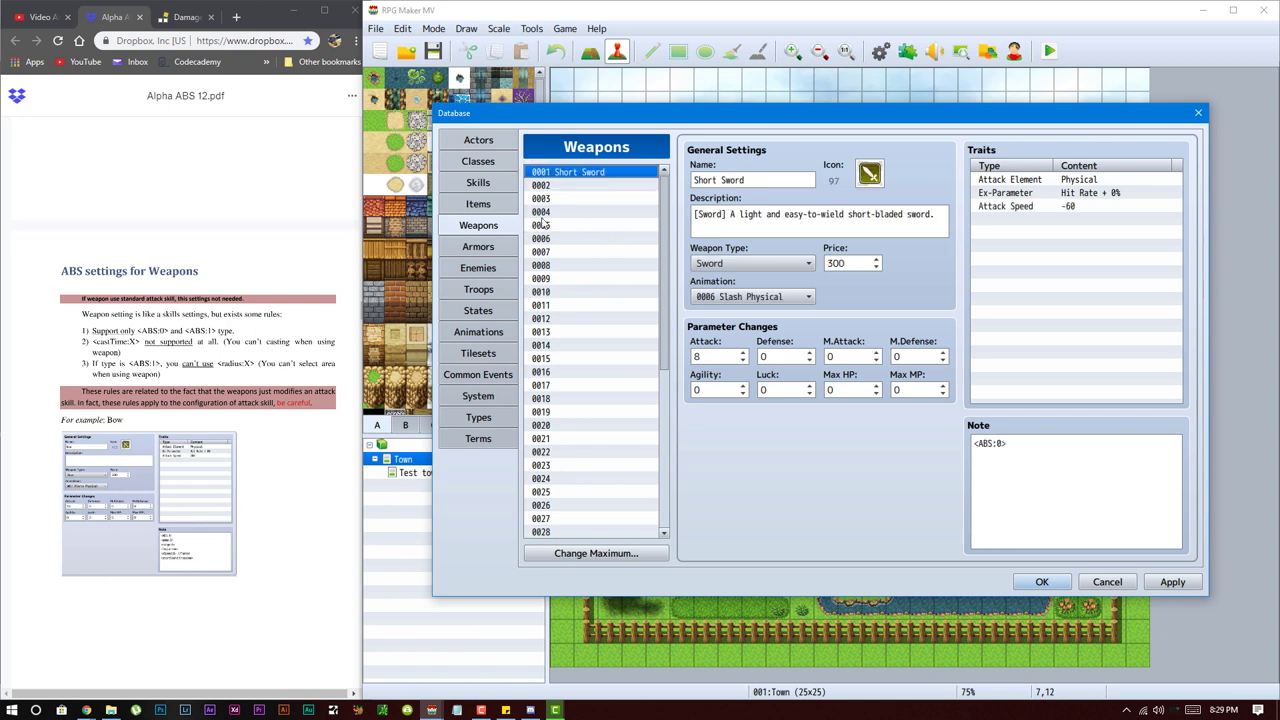
left_click(578, 186)
key("ctrl+v")
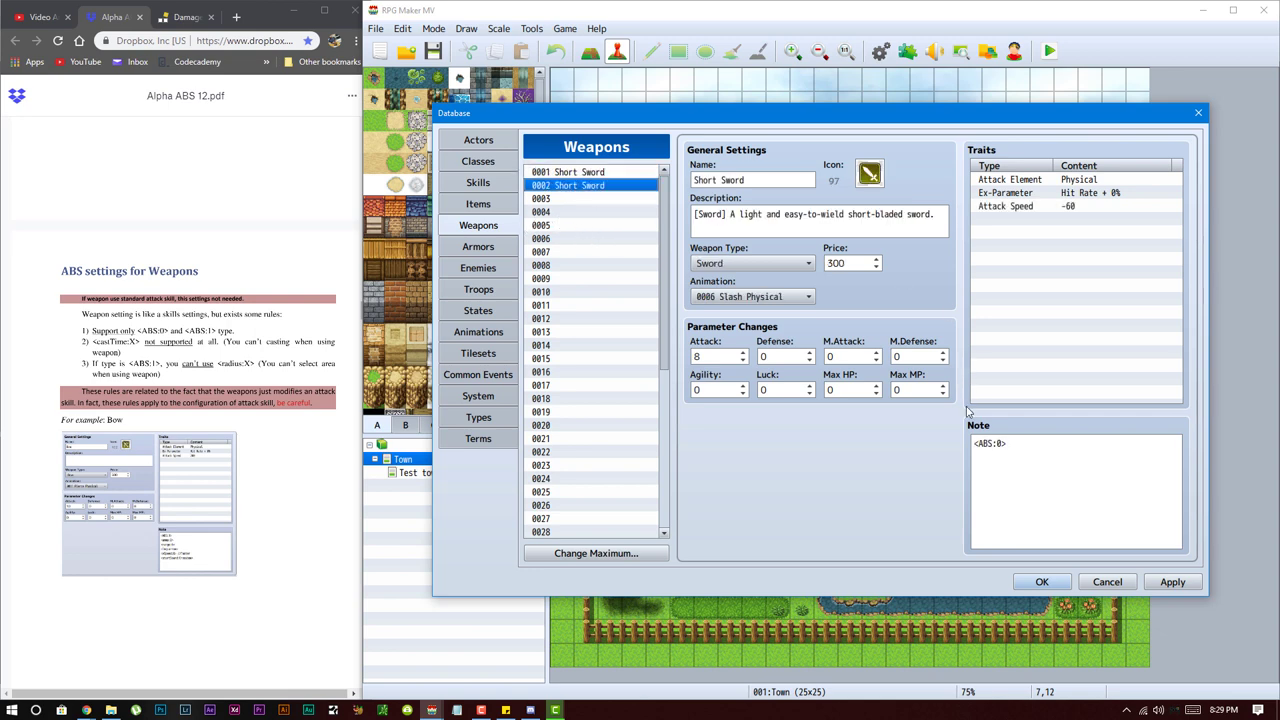
- Change the ABS tag in the note of weapon 0002 to <ABS:1>
left_click(998, 443)
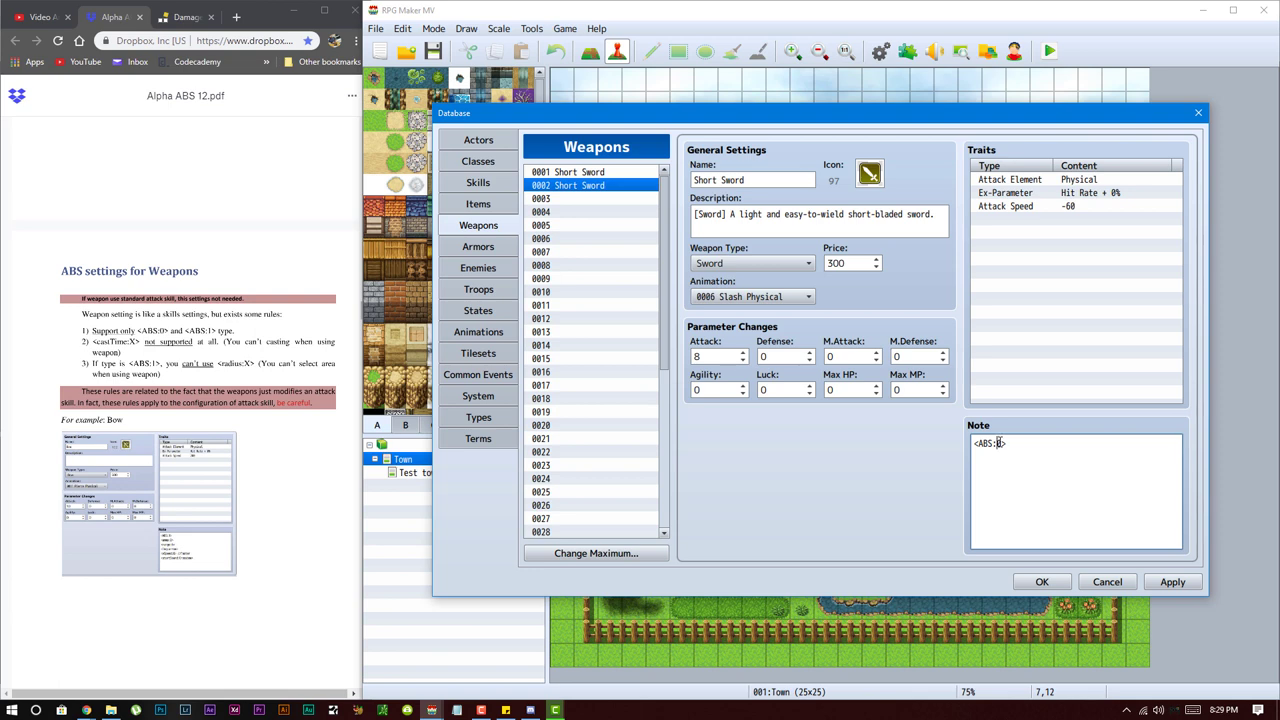
right_click(999, 443)
left_click(990, 435)
double_click(998, 443)
left_click(998, 443)
key("BackSpace")
type("1")
- Copy the image parameter from the PDF's Vector skill table and add it to weapon 0002's note as <img:arrow>
scroll(104, 358, "up", 10)
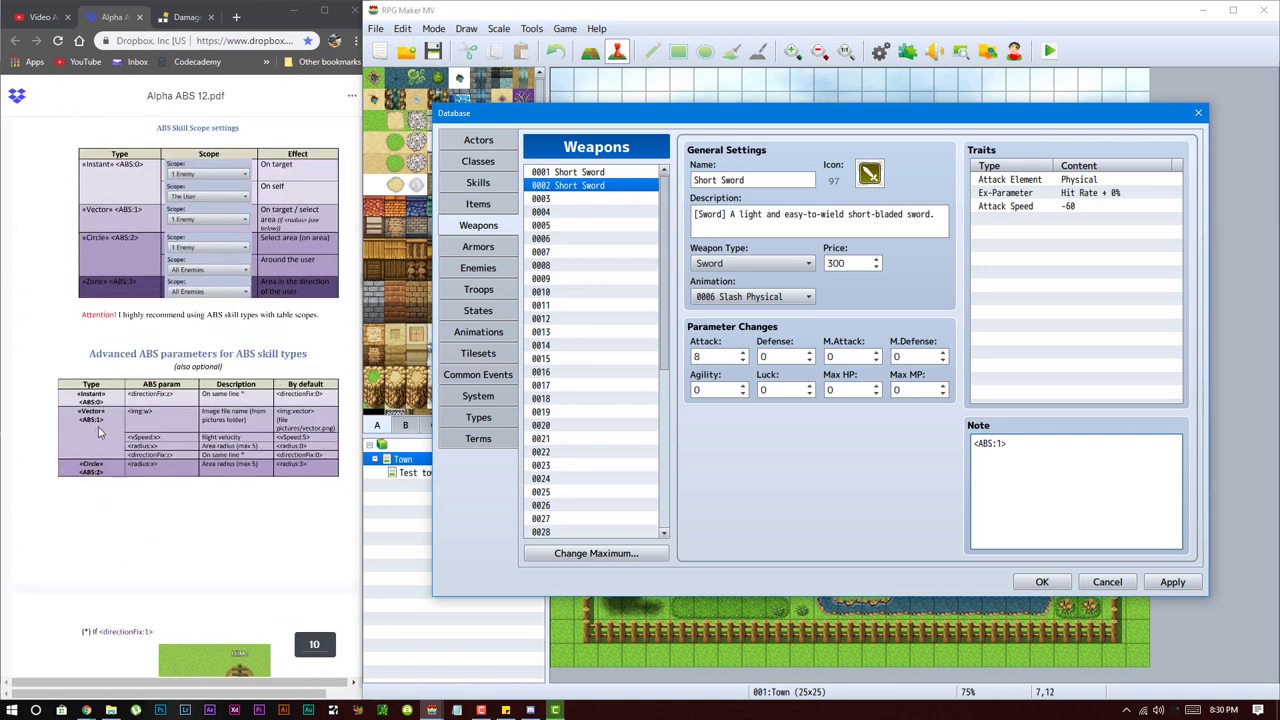
left_click(137, 416)
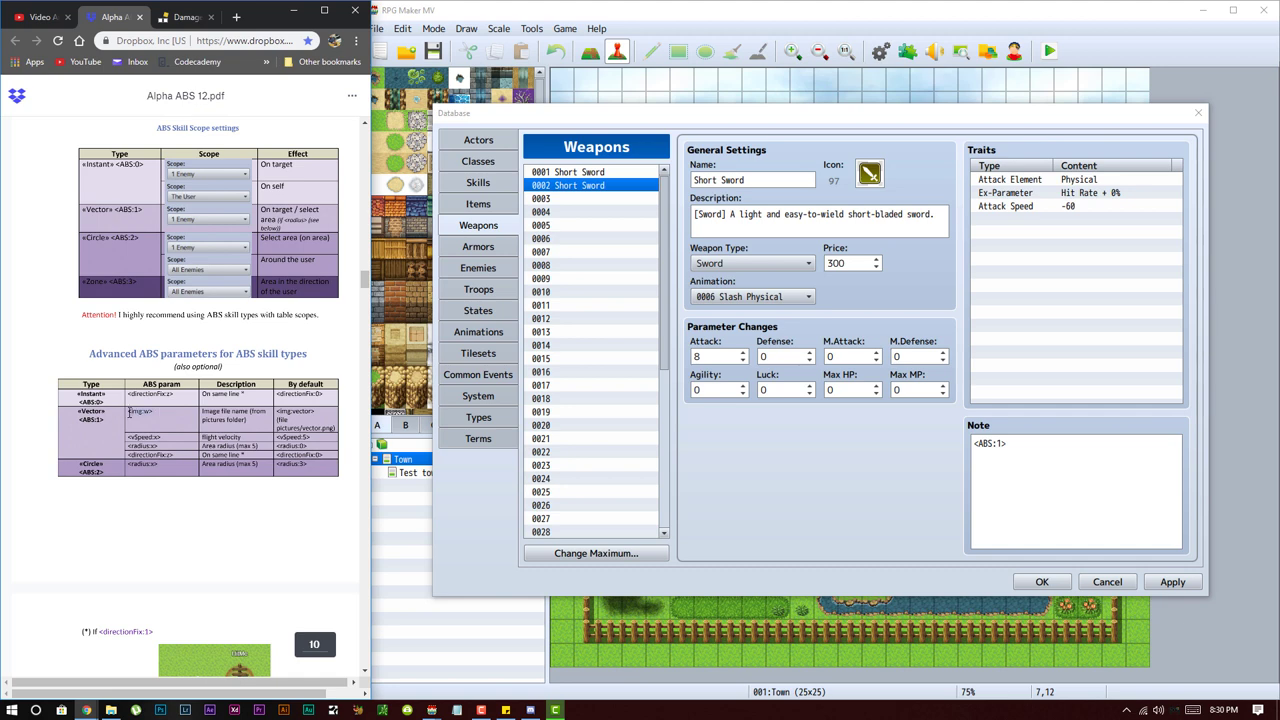
left_click_drag(127, 412, 148, 418)
key("ctrl+c")
left_click(945, 519)
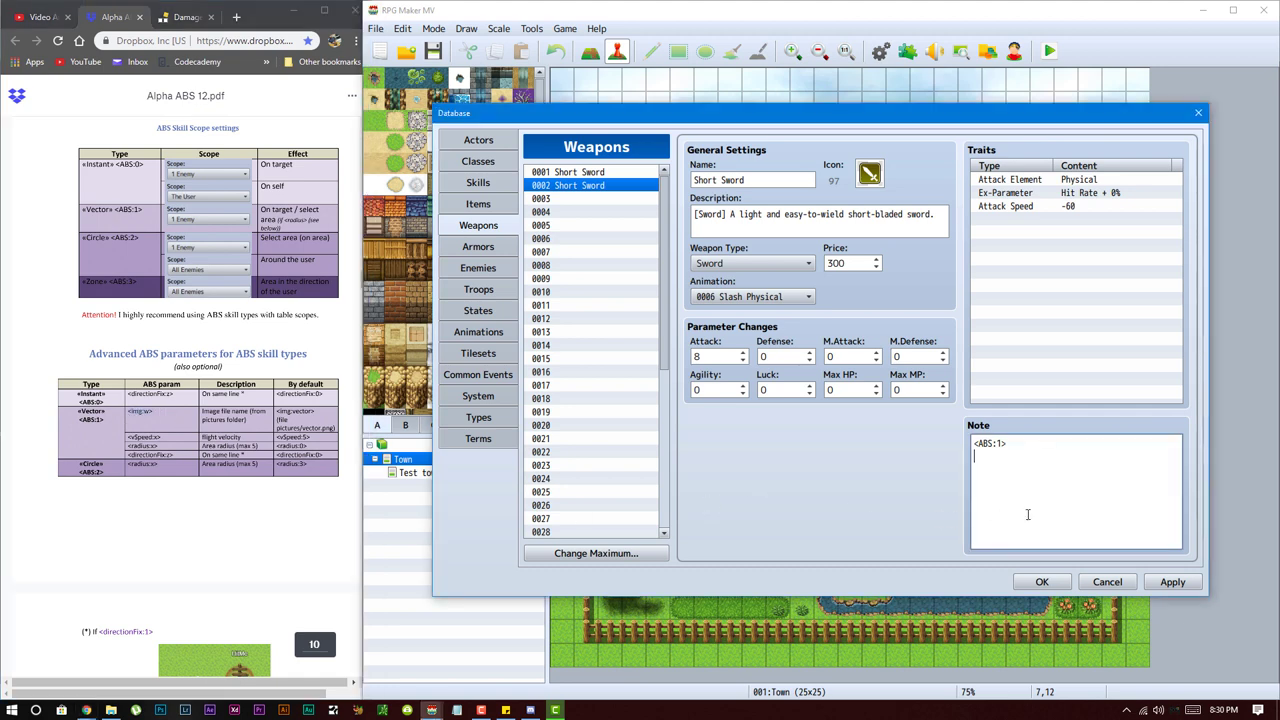
key("Return")
key("ctrl+v")
key("BackSpace")
key("BackSpace")
type("arrow>")
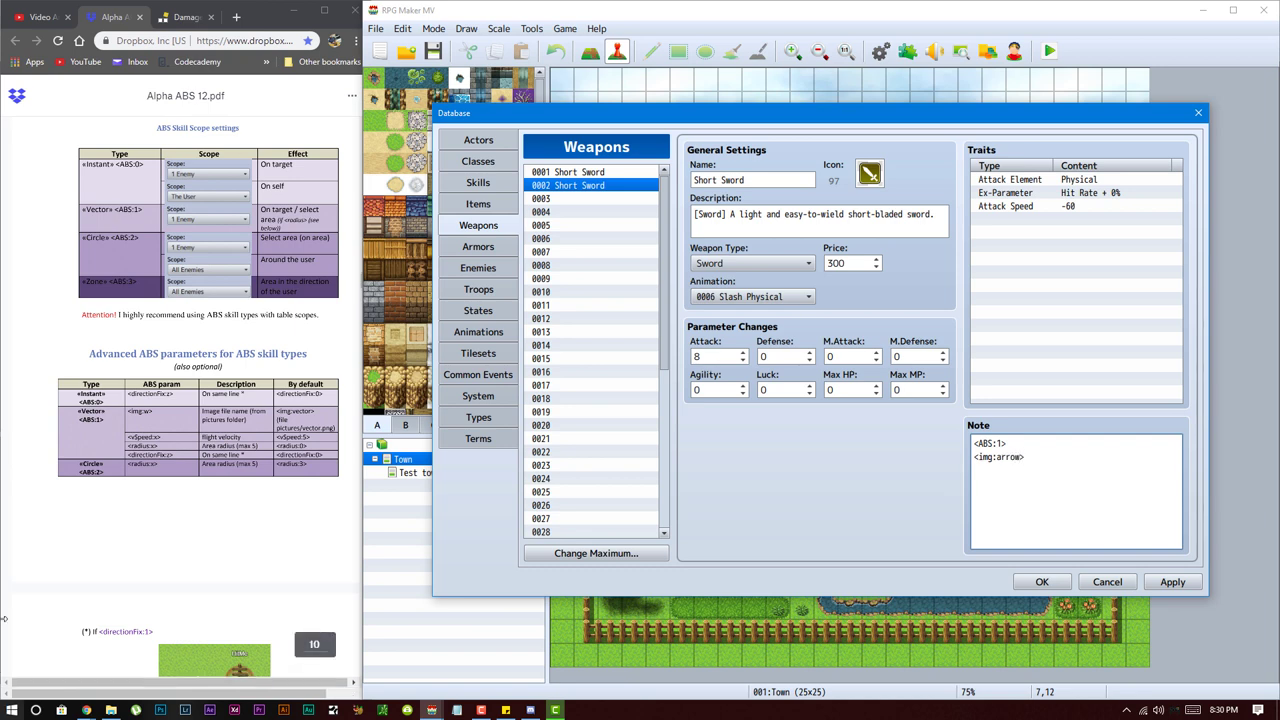
- Check the arrow.png file in the project's img/pictures folder in File Explorer, and return to the weapon database
left_click(111, 710)
left_click(397, 390)
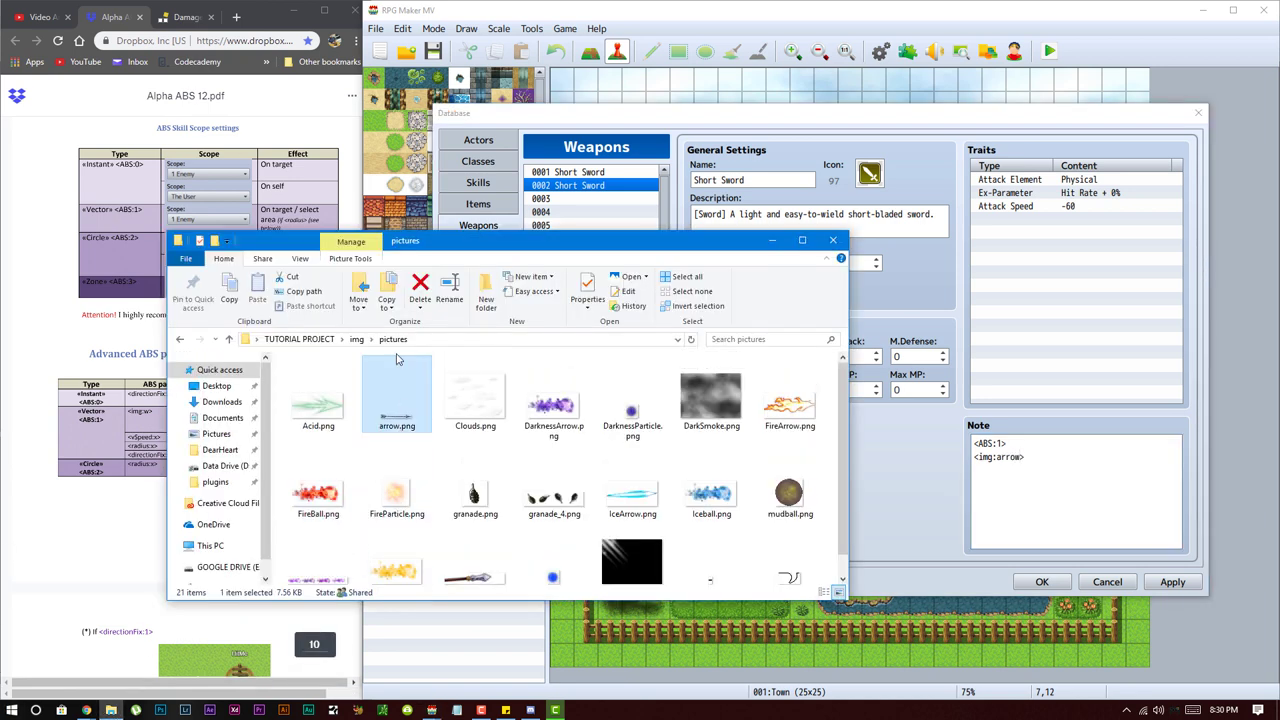
left_click(1103, 417)
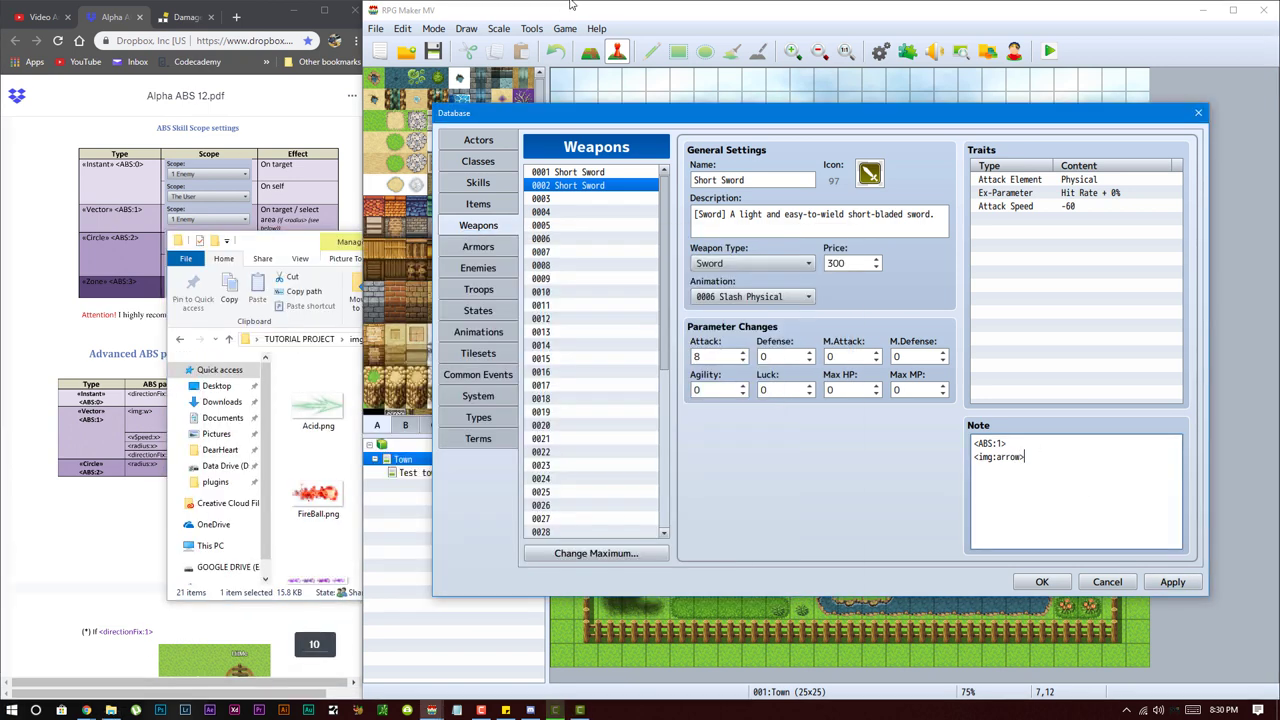
- Set the icon of weapon 0002 to the bow image, number 102
double_click(864, 174)
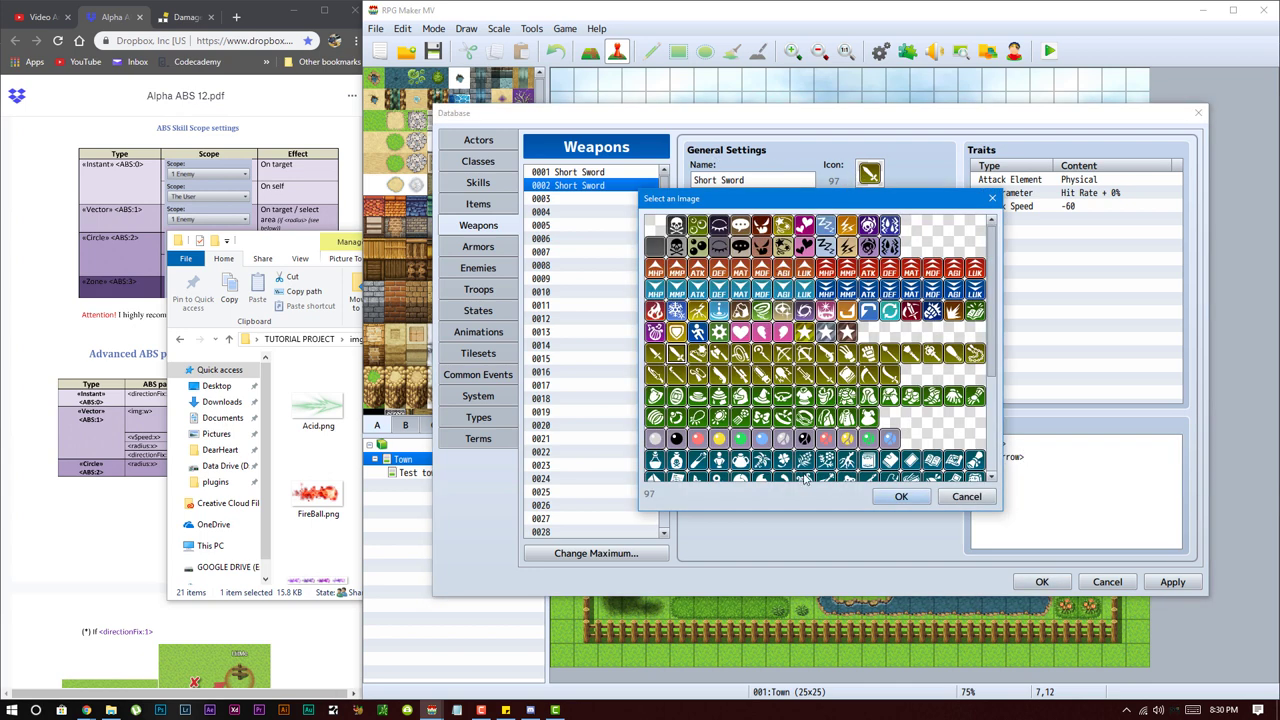
left_click(783, 353)
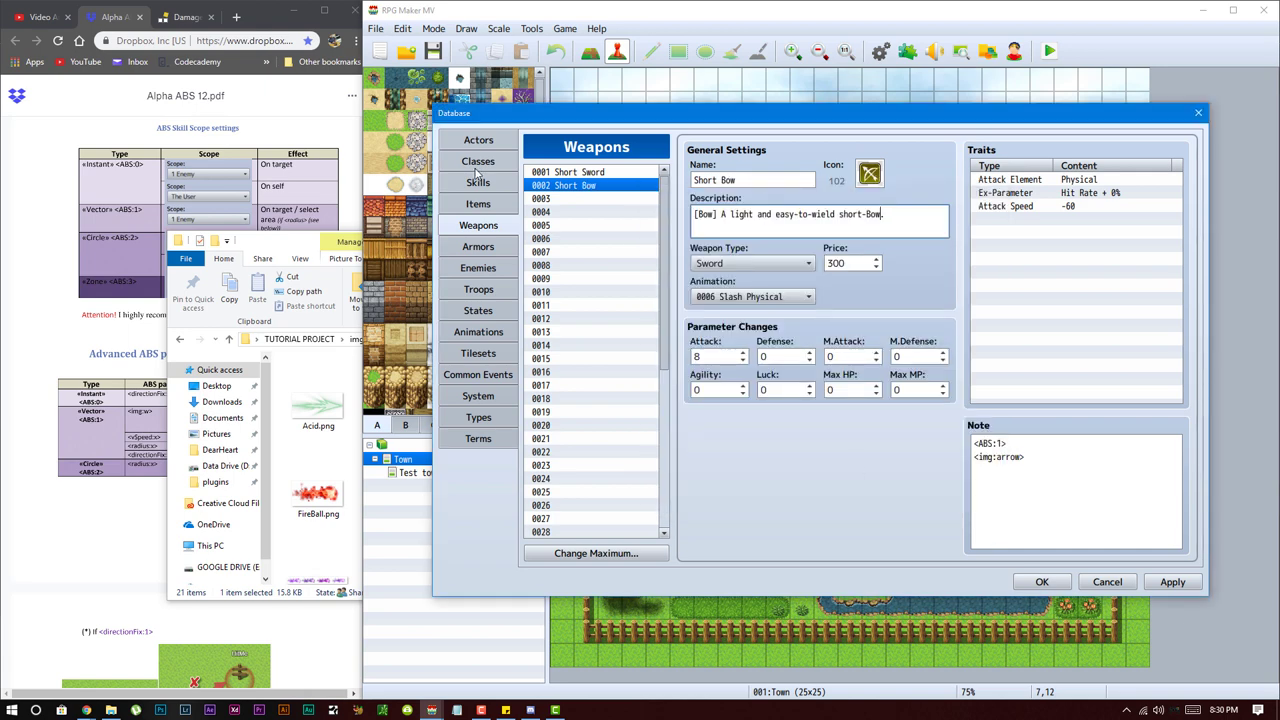
- Review the first actor's initial weapon and equipment, and accept the database changes
left_click(487, 144)
left_click(816, 460)
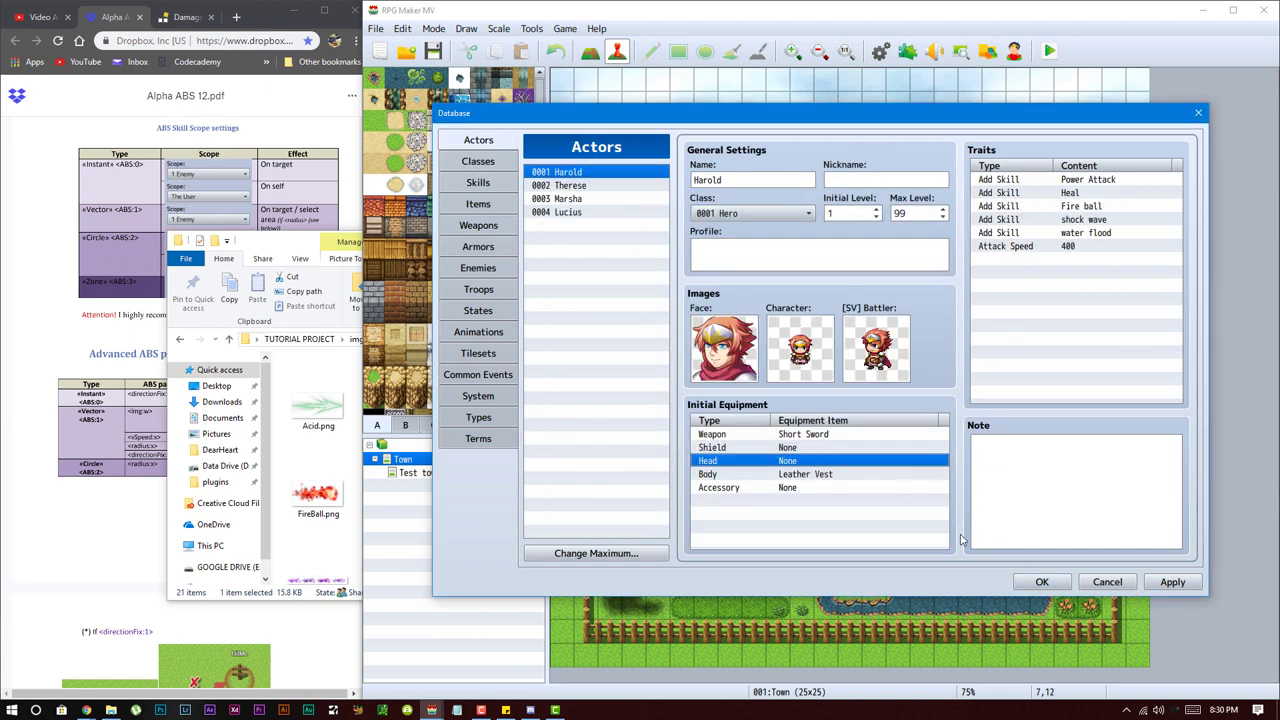
left_click(773, 436)
left_click(1041, 581)
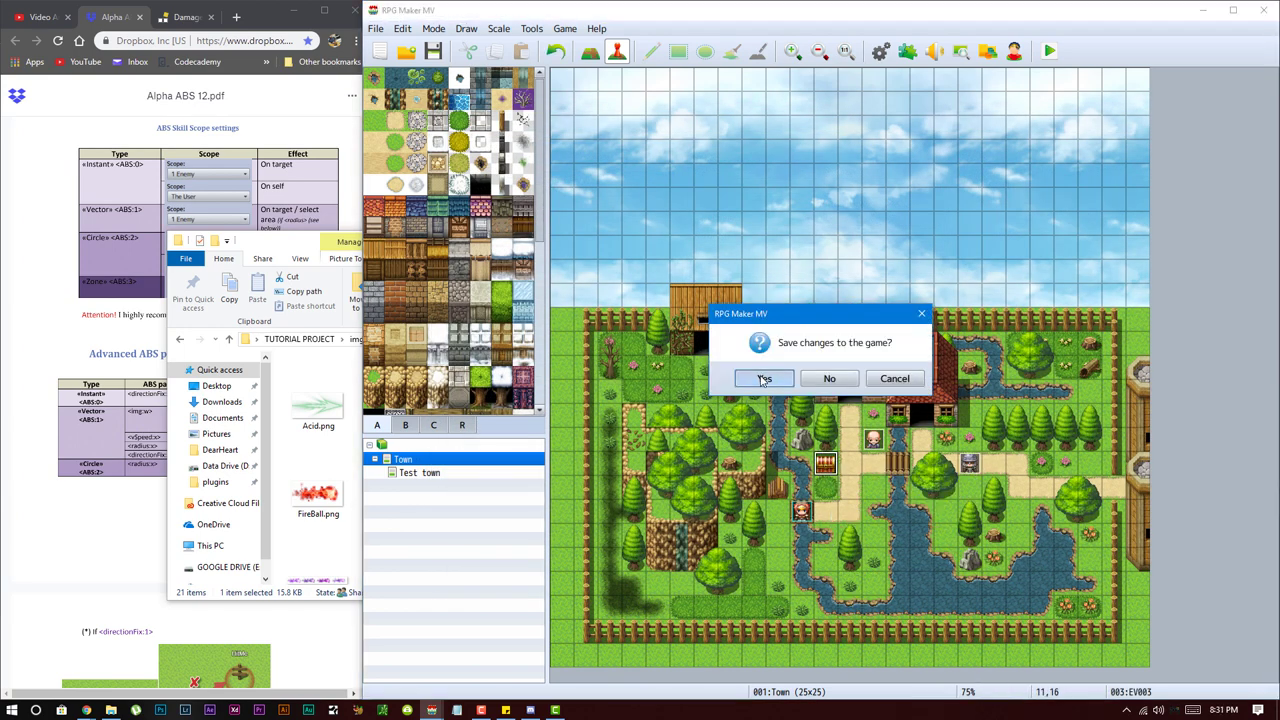
- Start a new game in a playtest with the project changes saved, and approach and target the Bat enemy in town
left_click(763, 378)
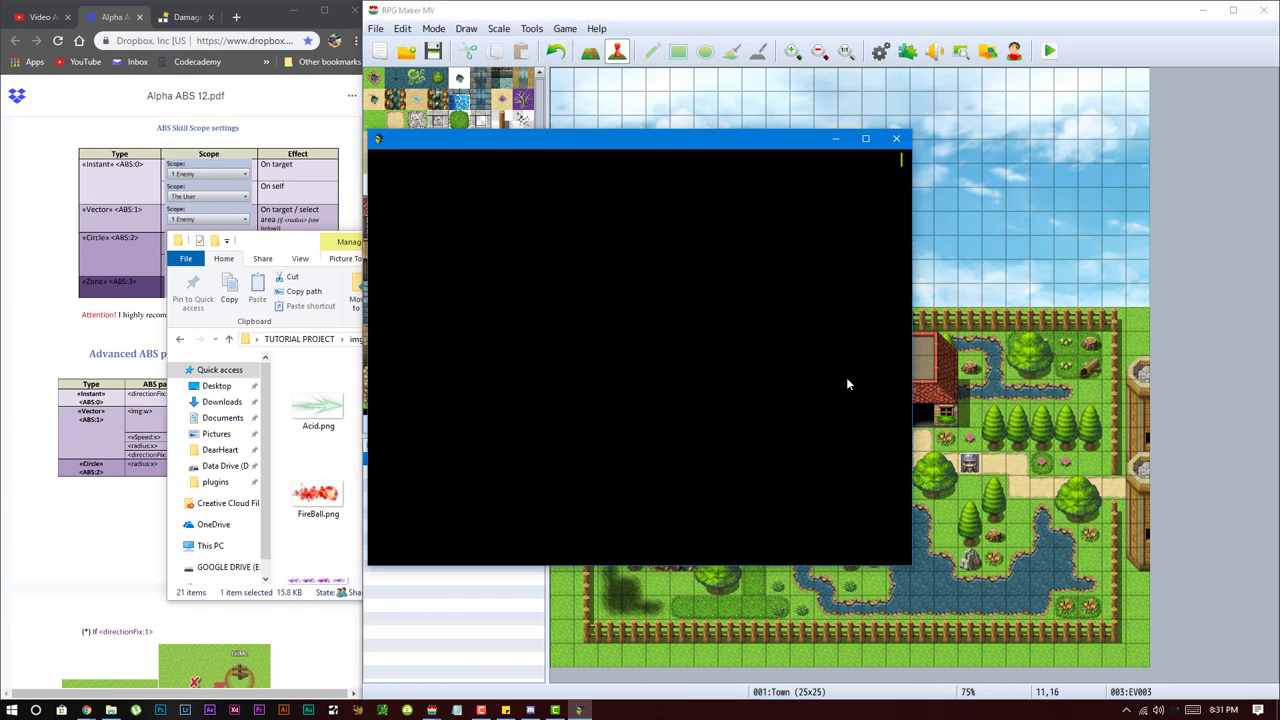
left_click(638, 424)
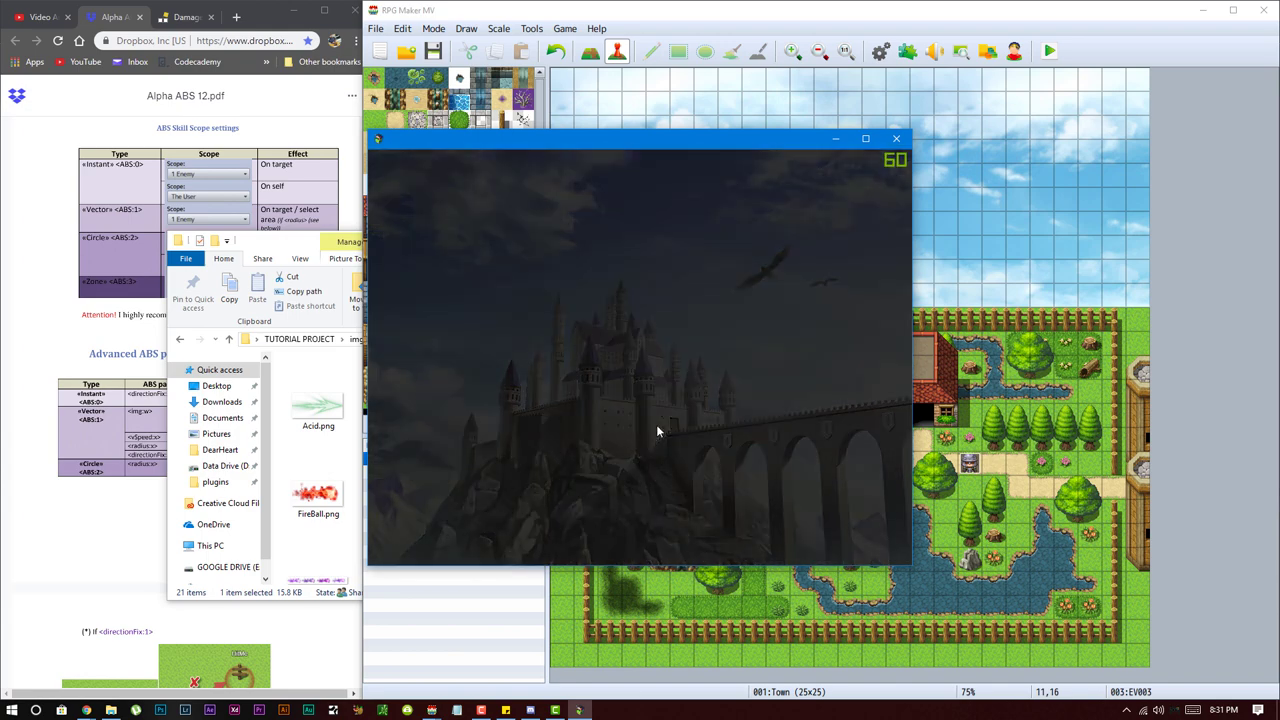
key("Right")
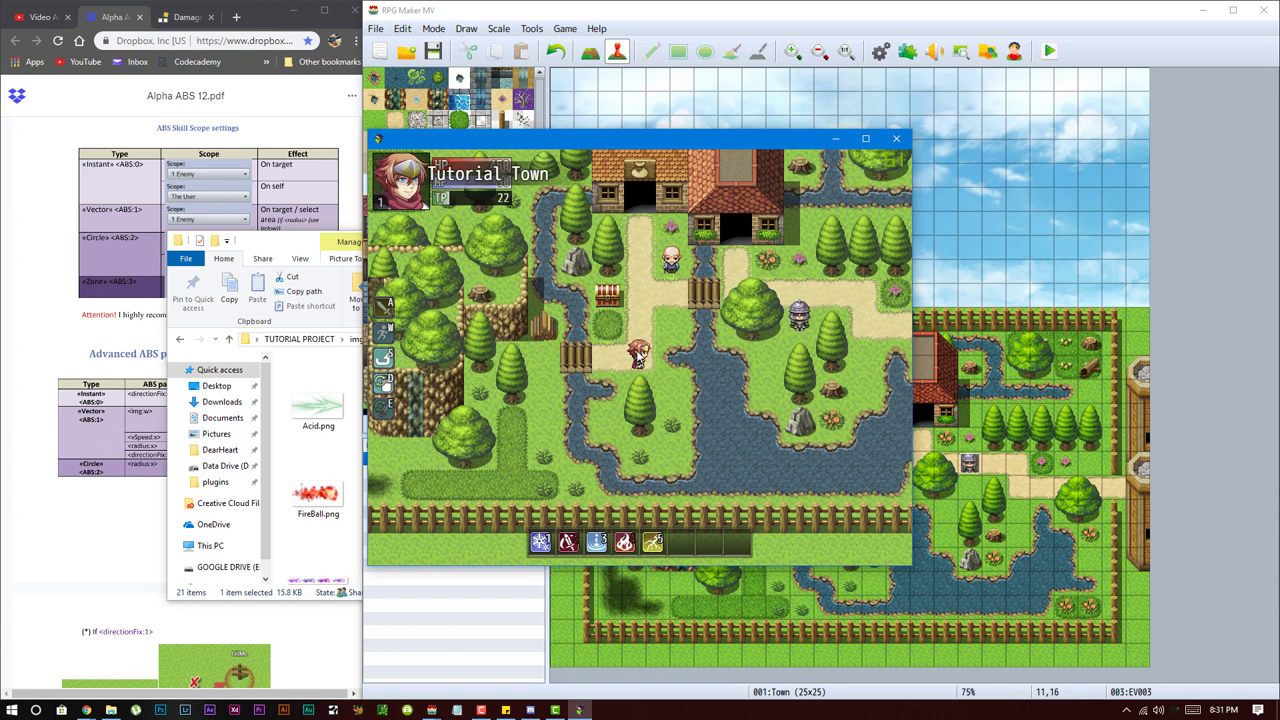
key("Up")
key("Up")
key("Right")
key("Right")
key("Right")
key("Right")
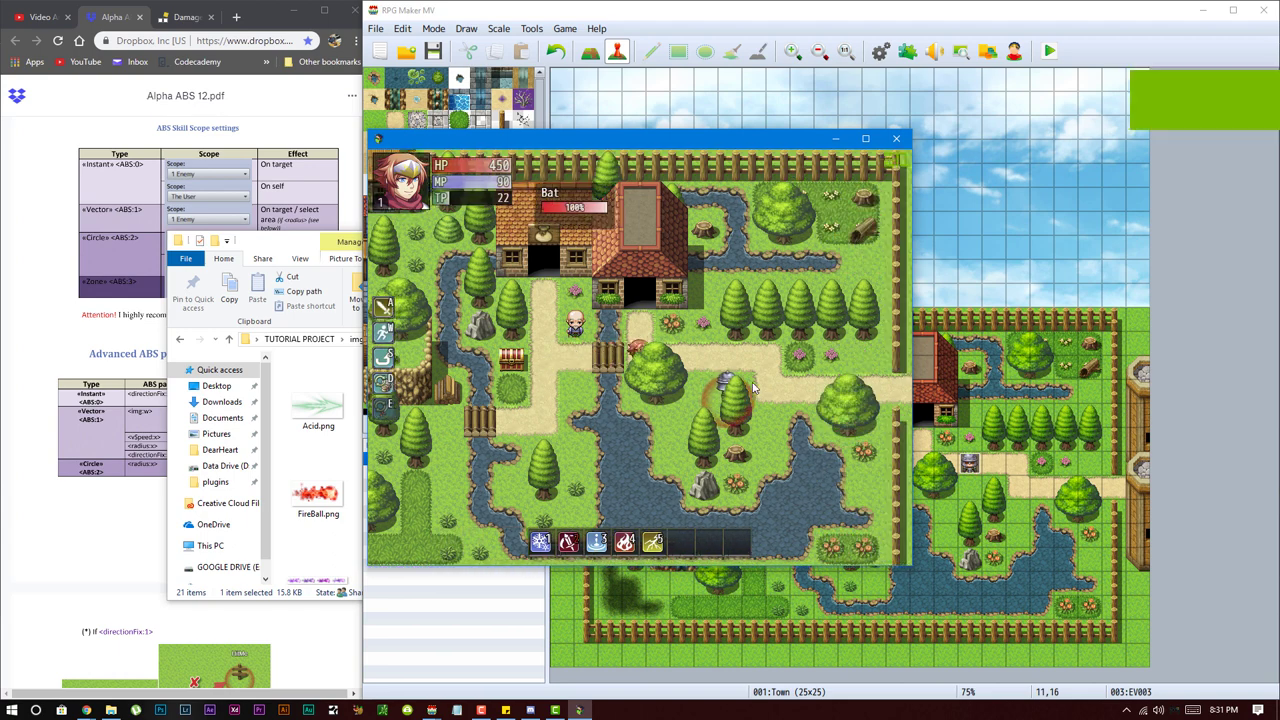
left_click(695, 392)
- Attack the Bat with the Short Sword to test its attack speed, and close the playtest
key("Right")
key("Right")
key("Down")
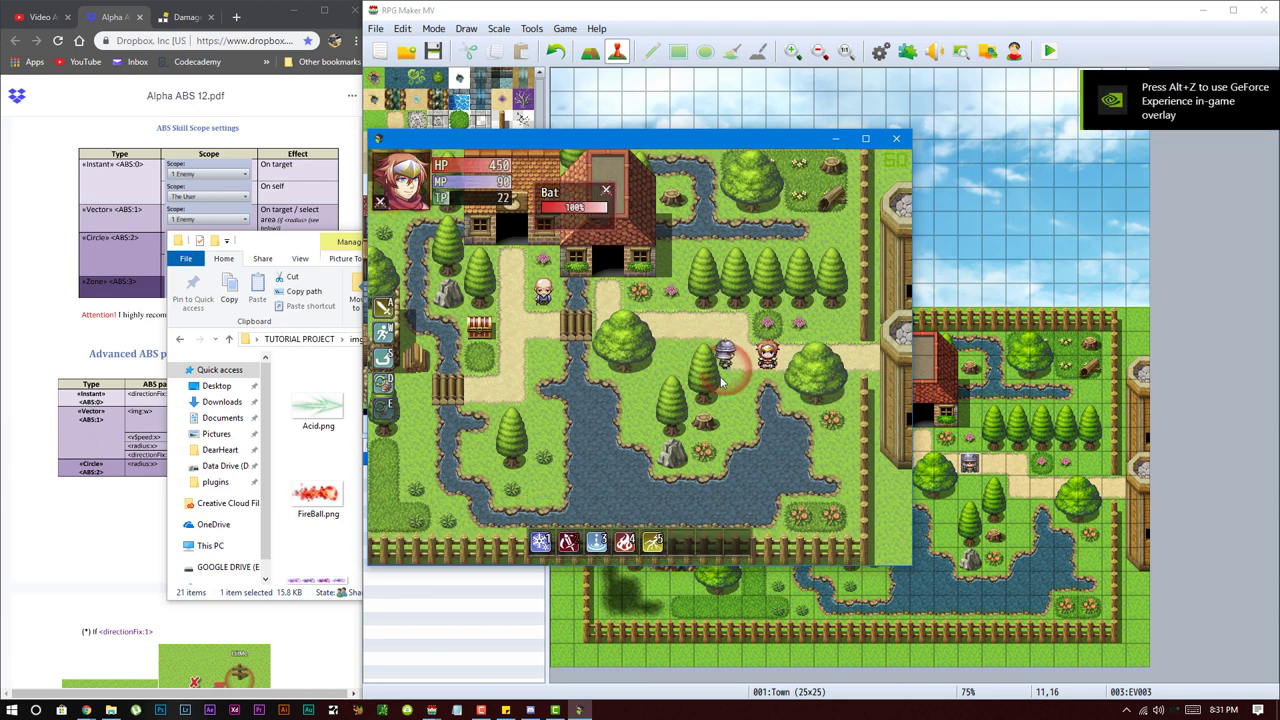
key("Left")
key("Up")
key("Left")
key("Left")
key("Left")
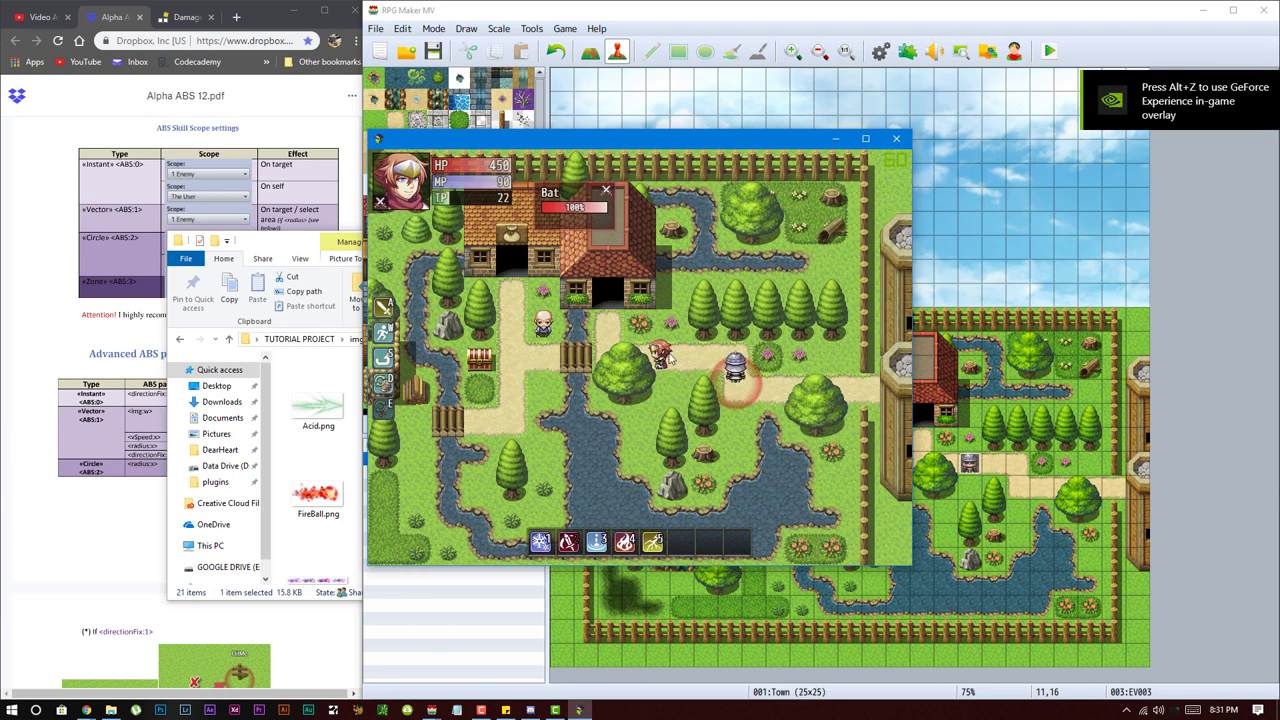
key("Right")
key("Right")
key("a")
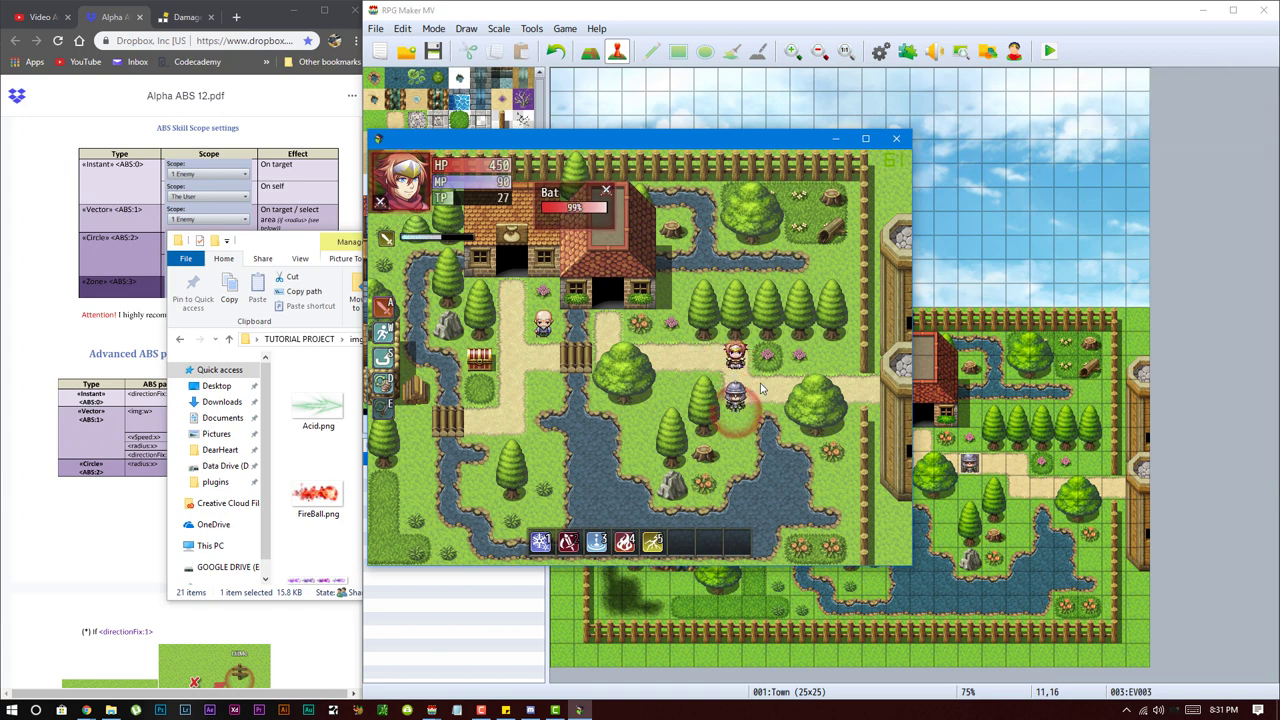
key("Down")
key("Left")
key("Up")
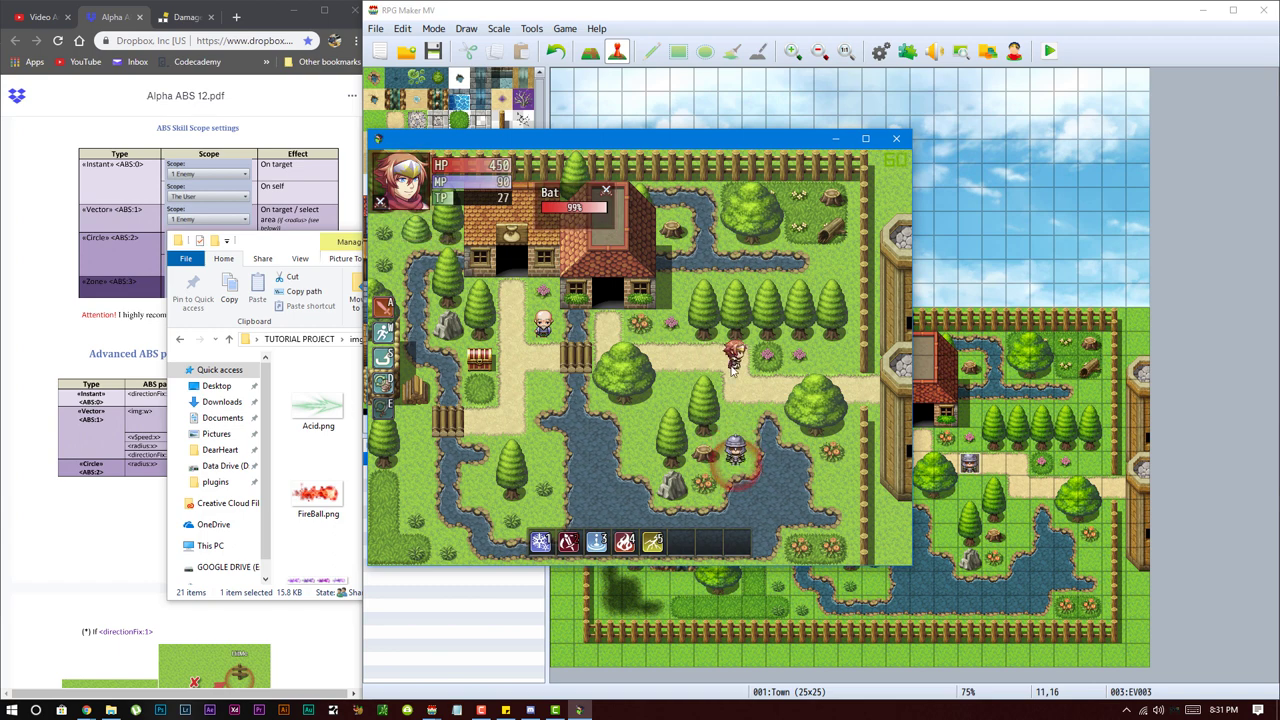
key("Down")
key("Left")
key("Up")
key("Left")
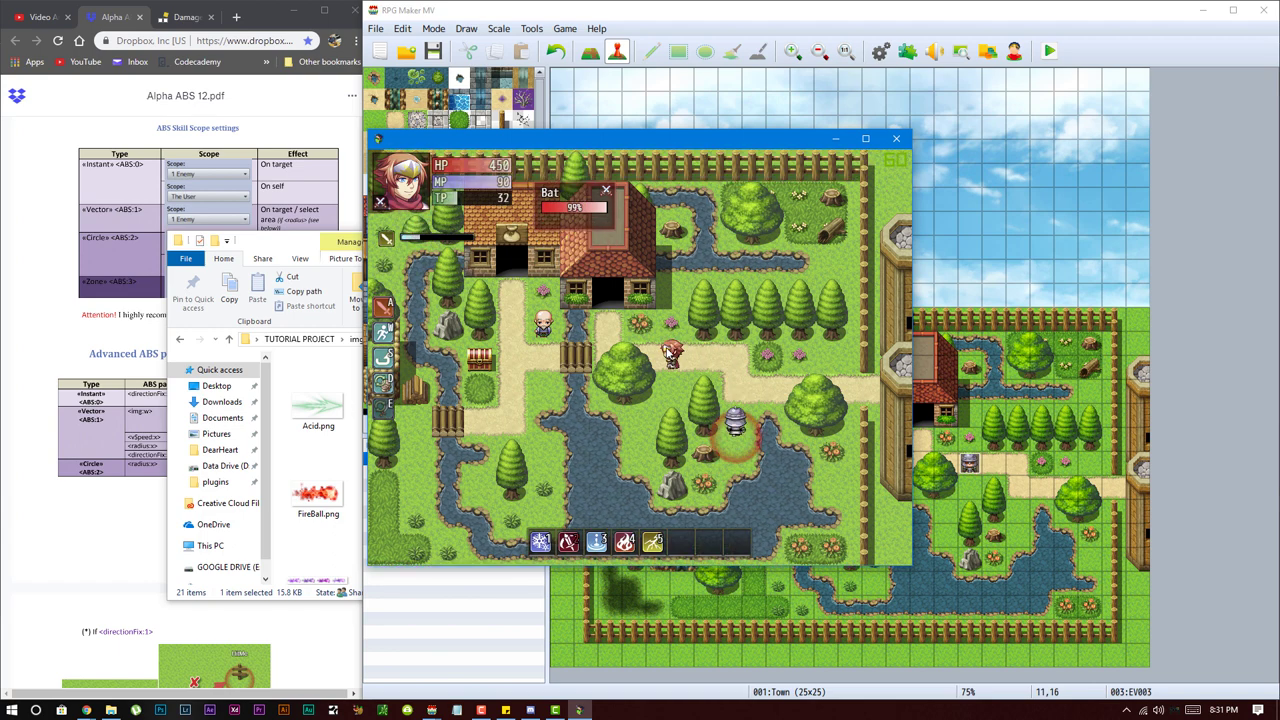
left_click(896, 138)
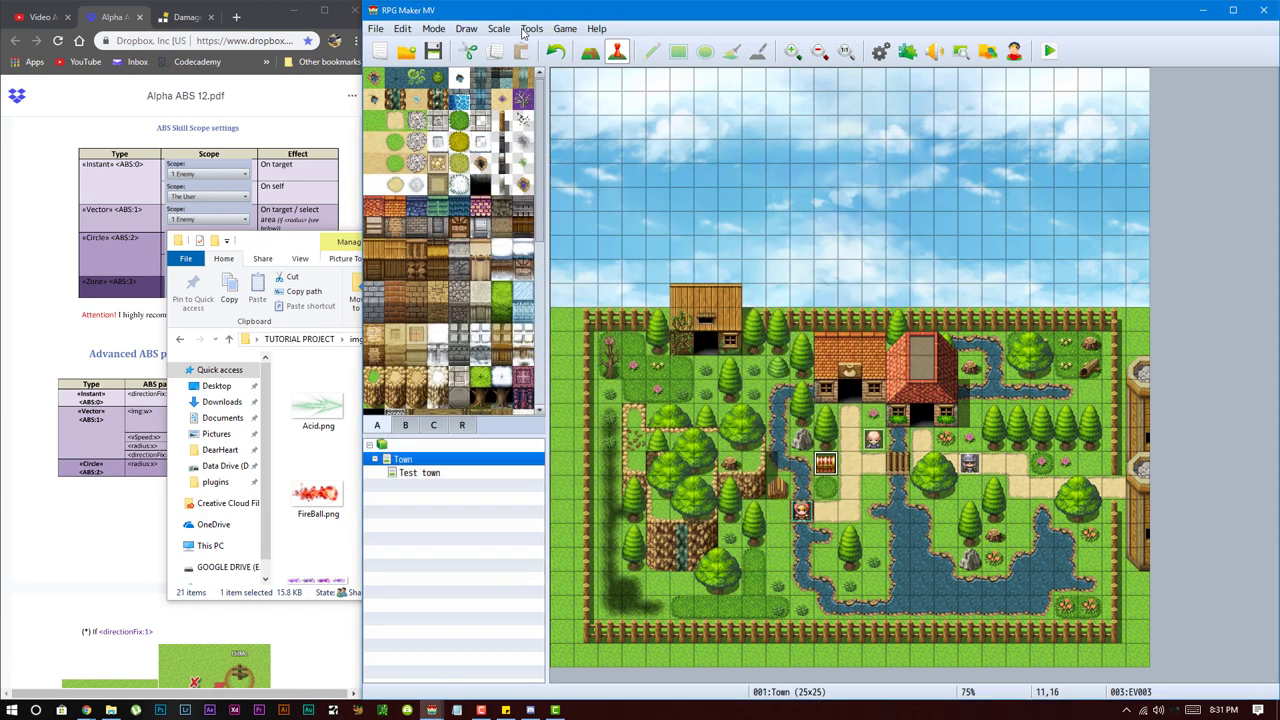
- Set the first actor's Attack Speed trait to 200 and accept the database changes
left_click(531, 28)
left_click(550, 44)
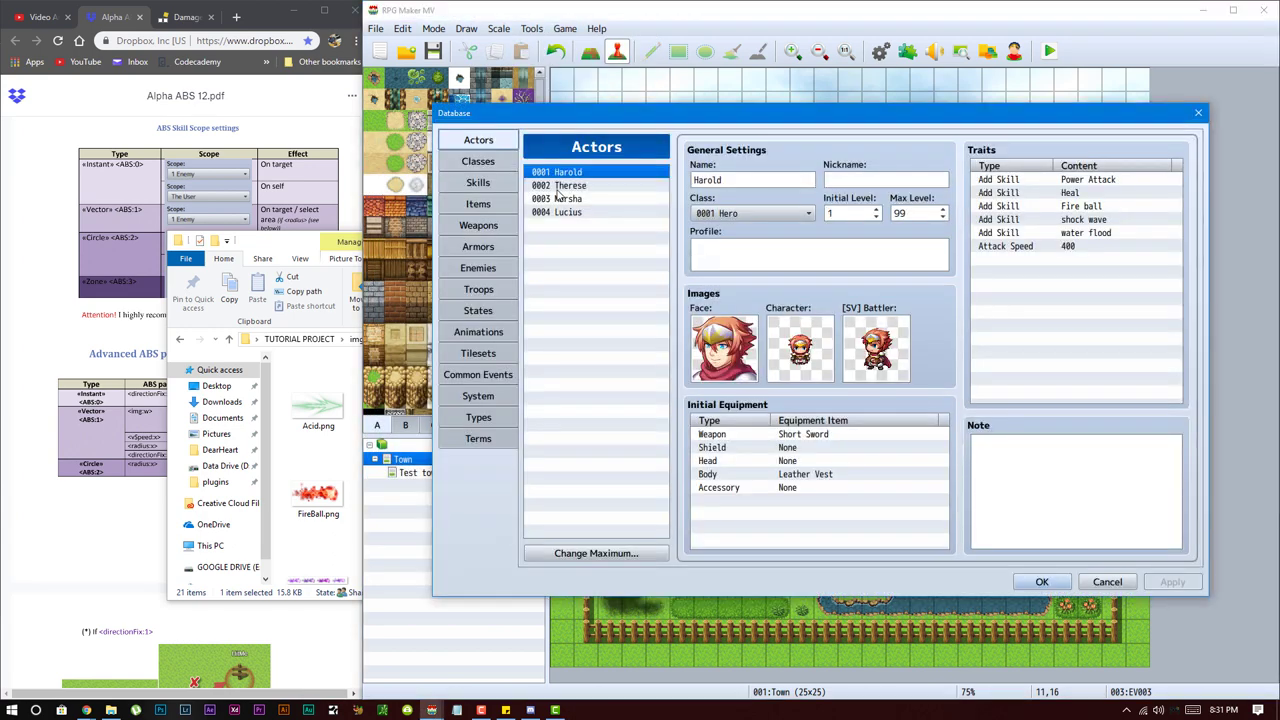
double_click(1077, 247)
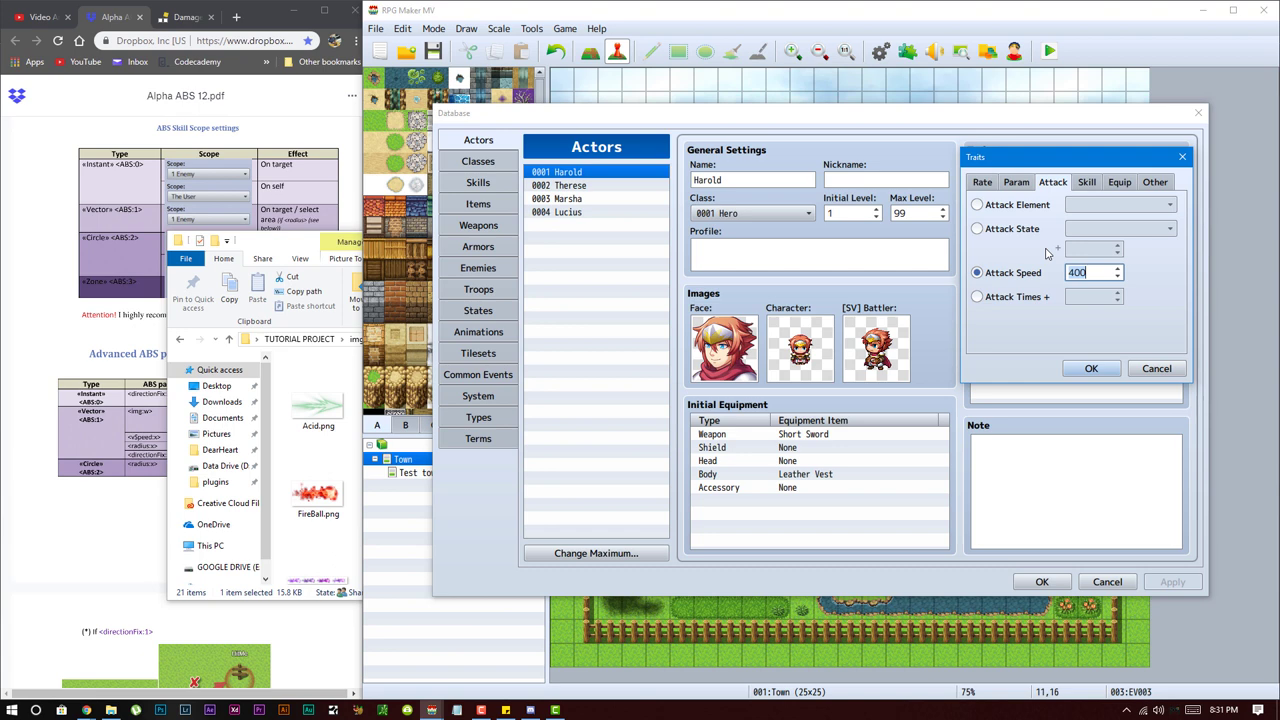
key("Return")
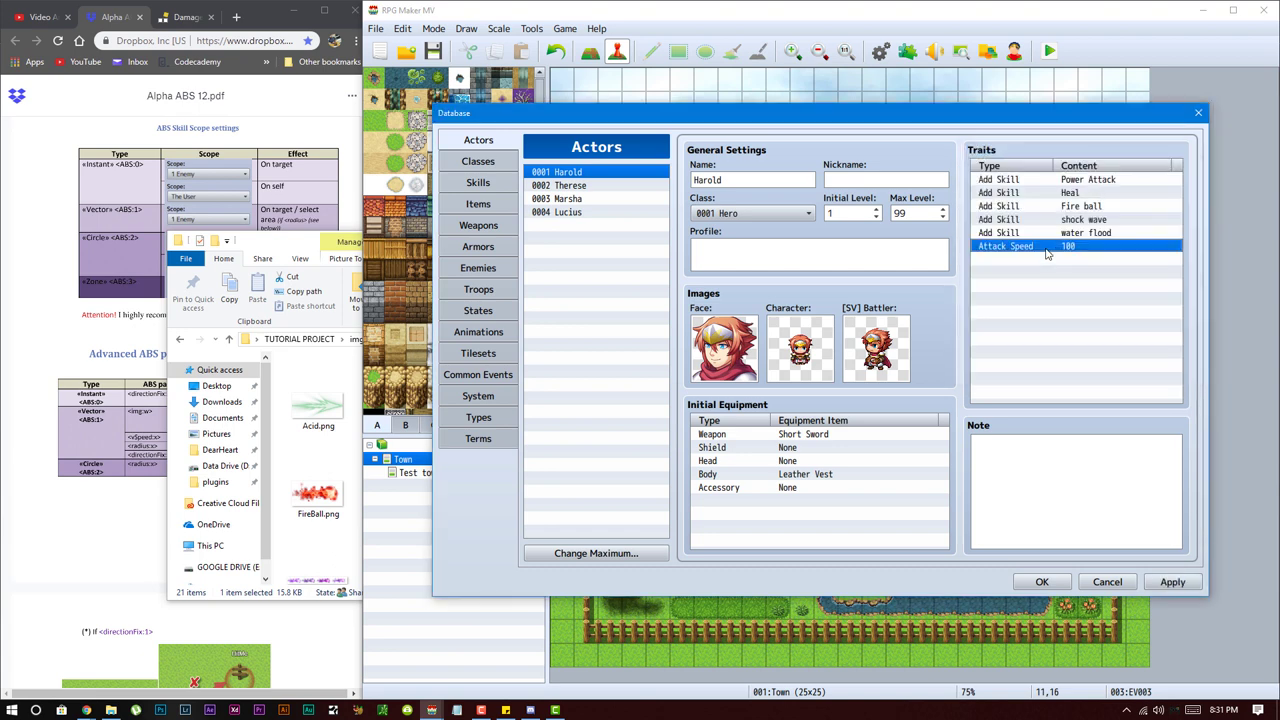
double_click(1065, 247)
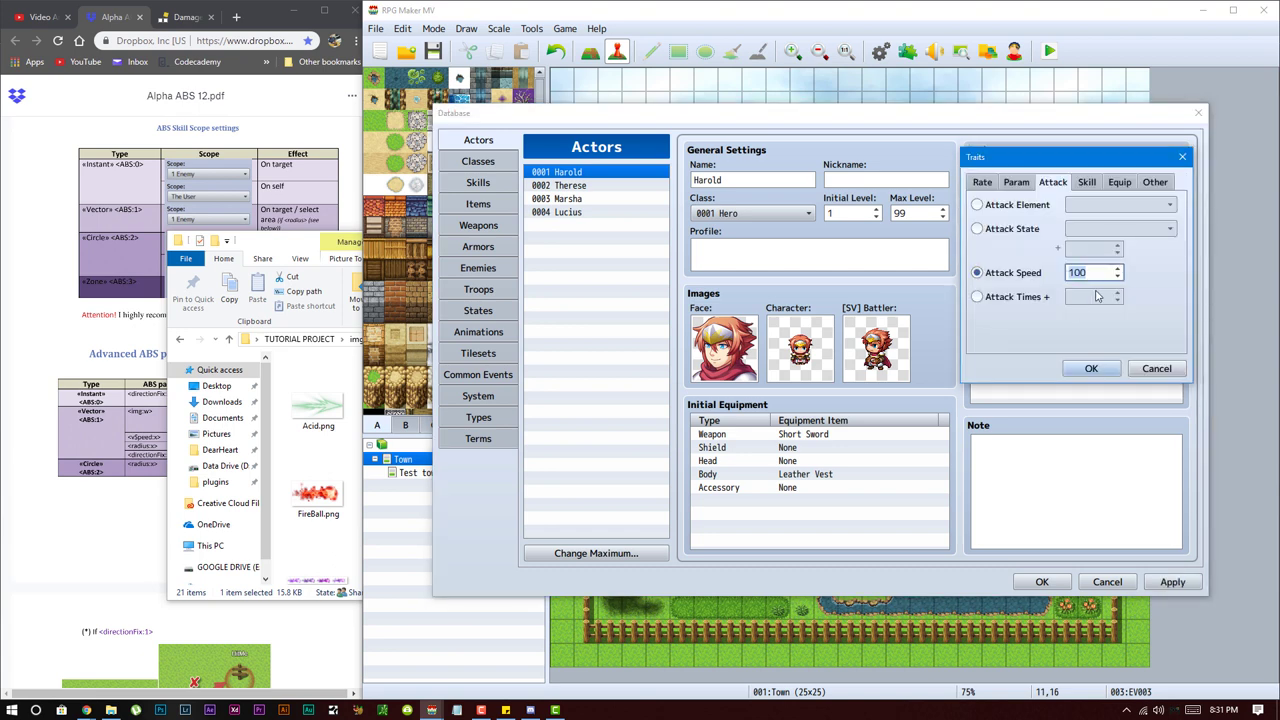
key("Return")
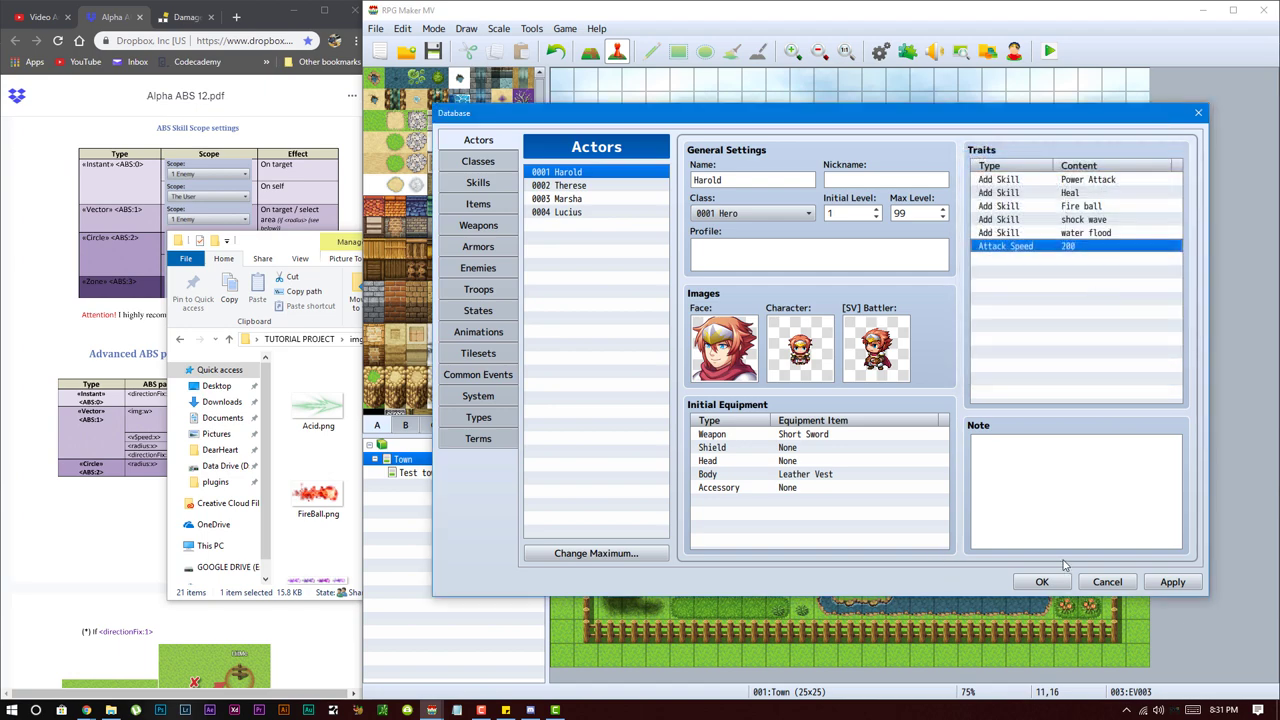
left_click(1041, 581)
- Start a new playtest with the changes saved and attack the Bat repeatedly with the Short Sword to check the attack speed
left_click(1049, 51)
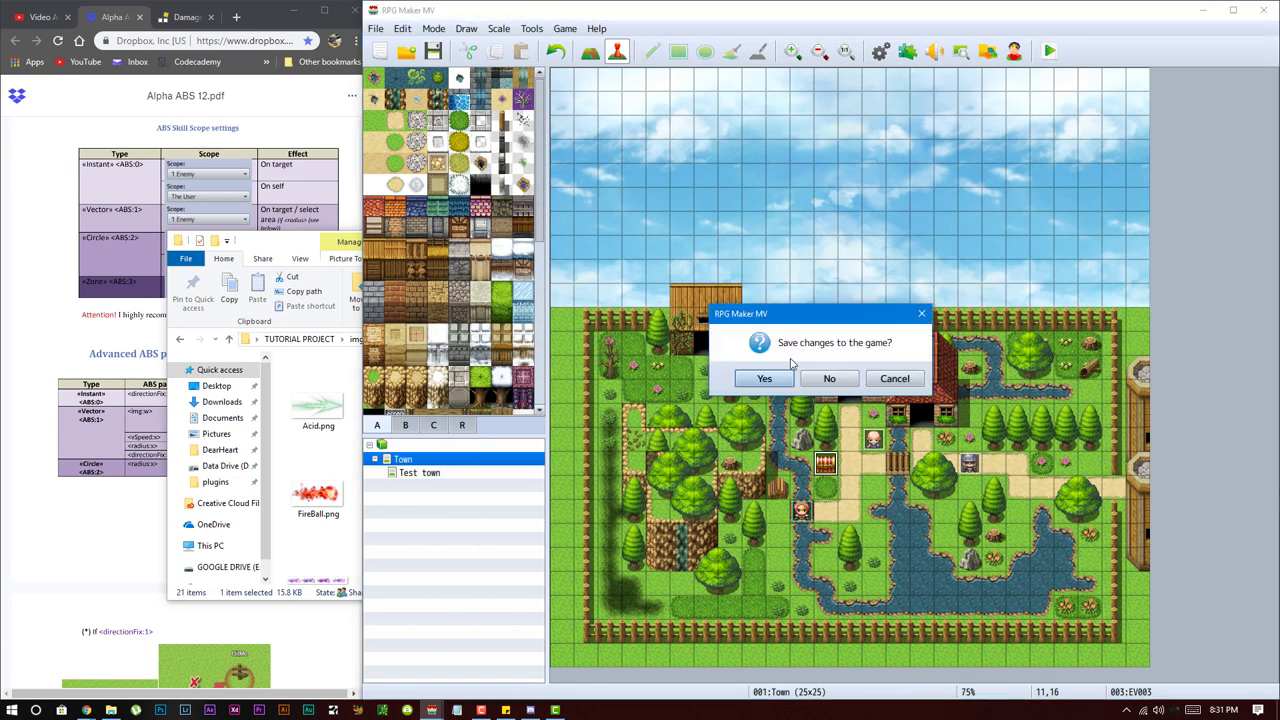
left_click(766, 378)
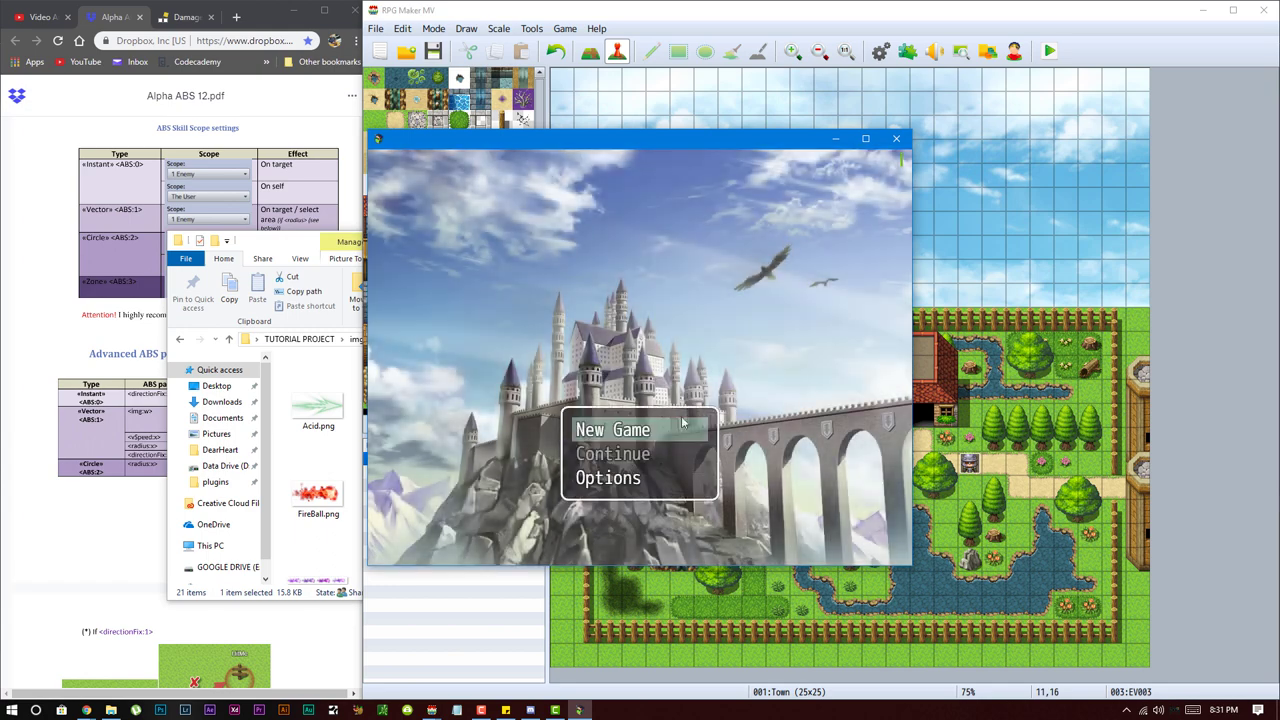
left_click(683, 423)
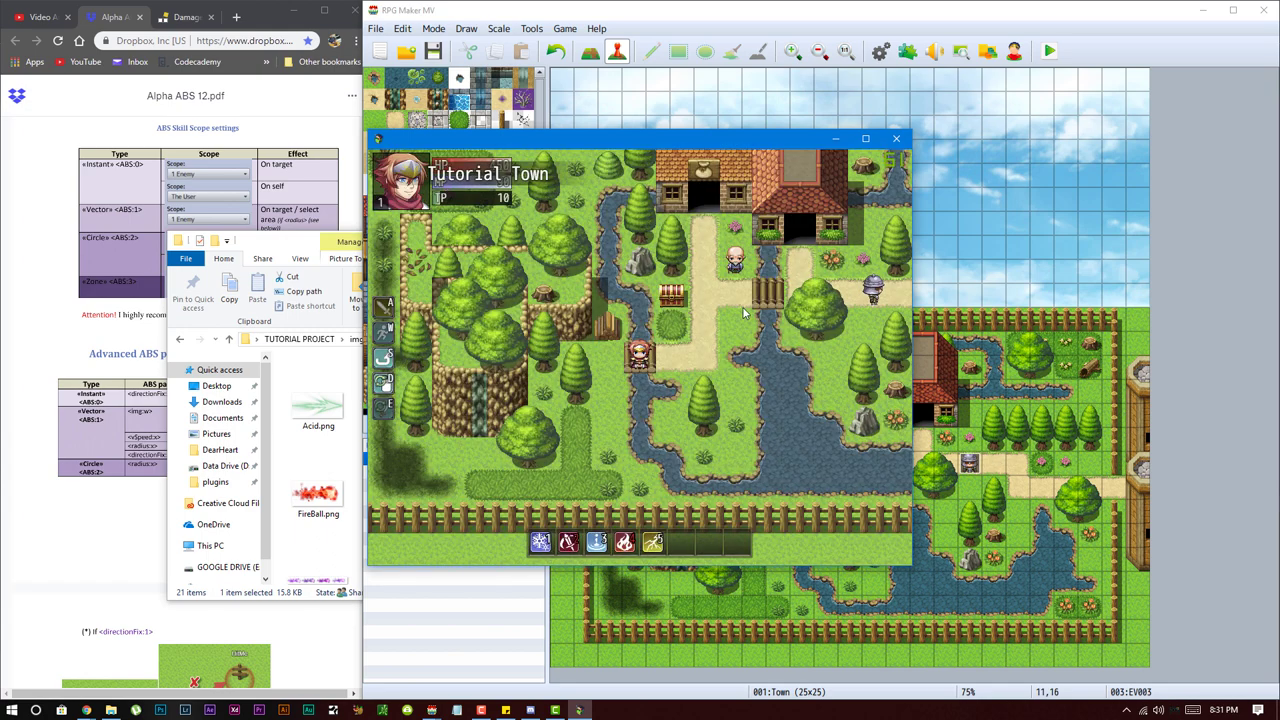
left_click(750, 306)
left_click(750, 362)
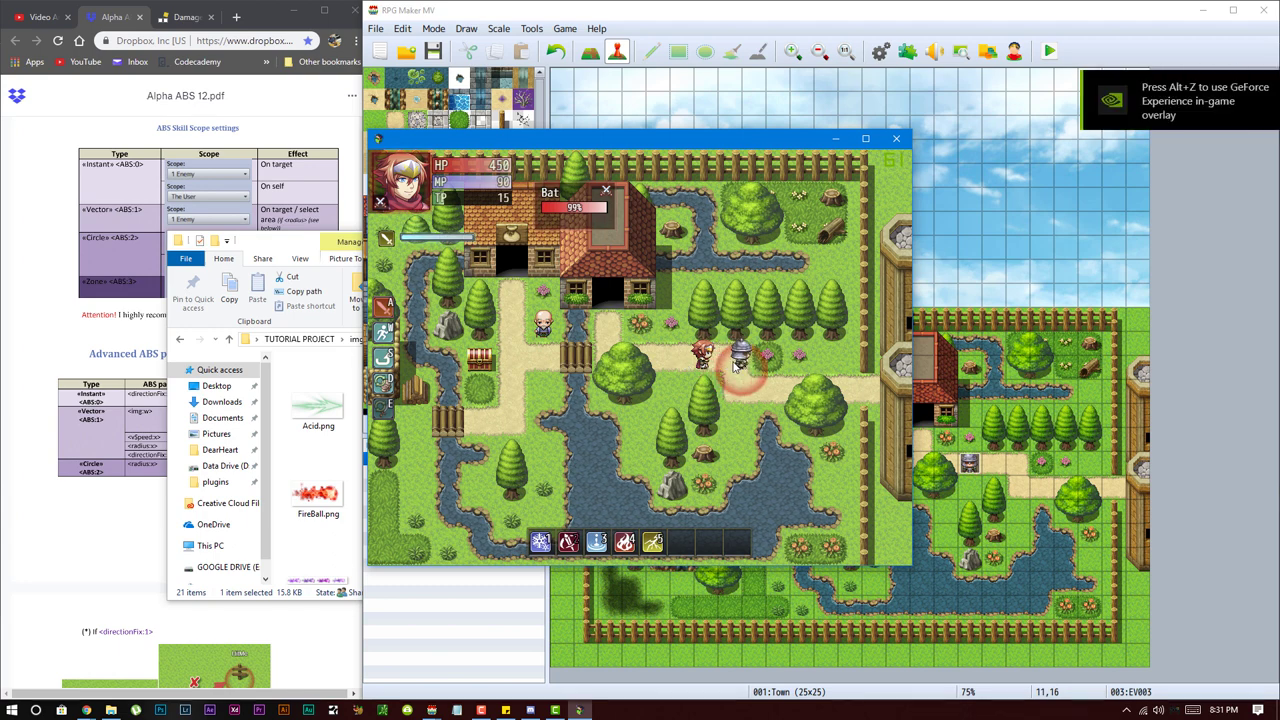
key("Right")
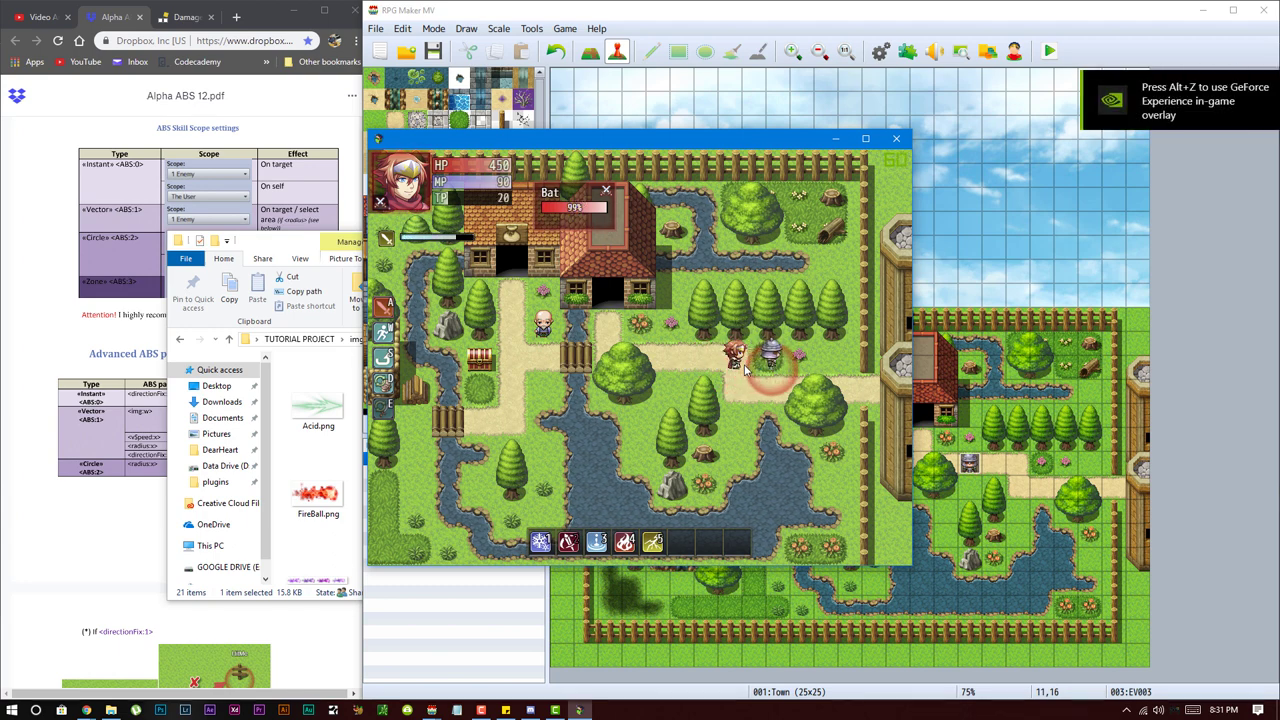
key("Right")
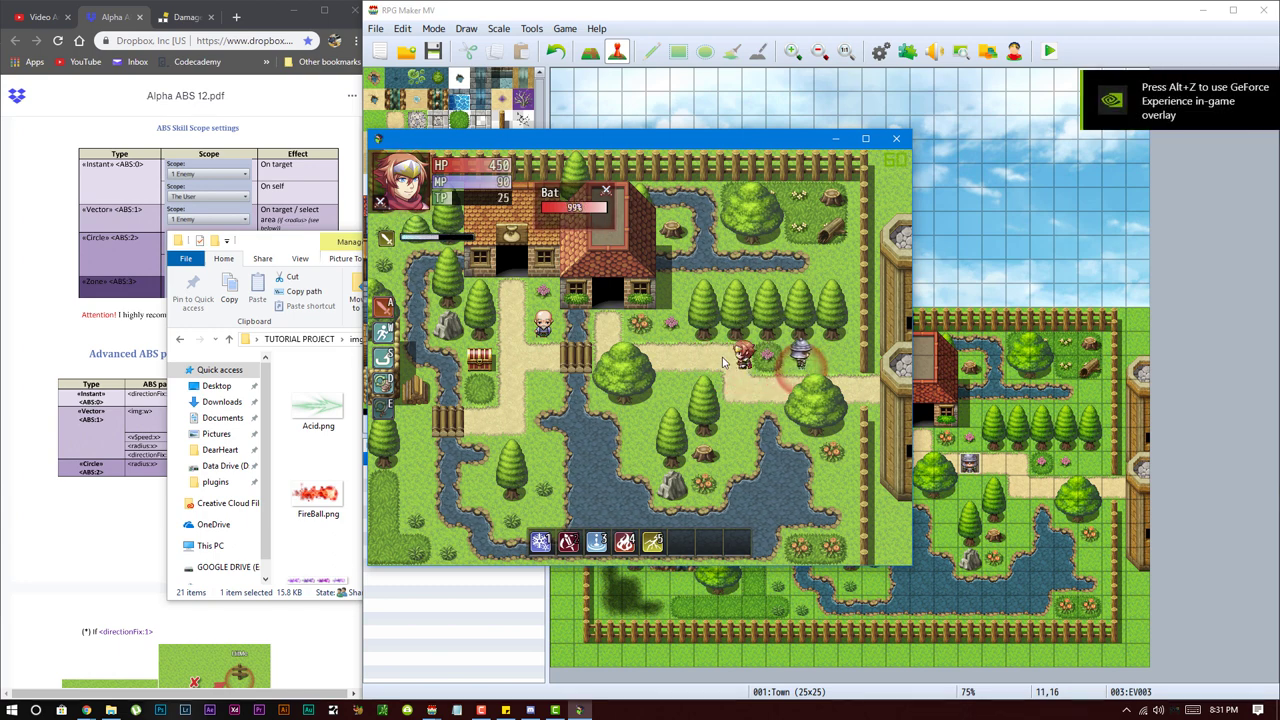
- Collect the Short Bow from the chest while in battle, try to open the game menu, and close the playtest
key("Left")
key("Left")
key("Left")
key("Left")
key("Left")
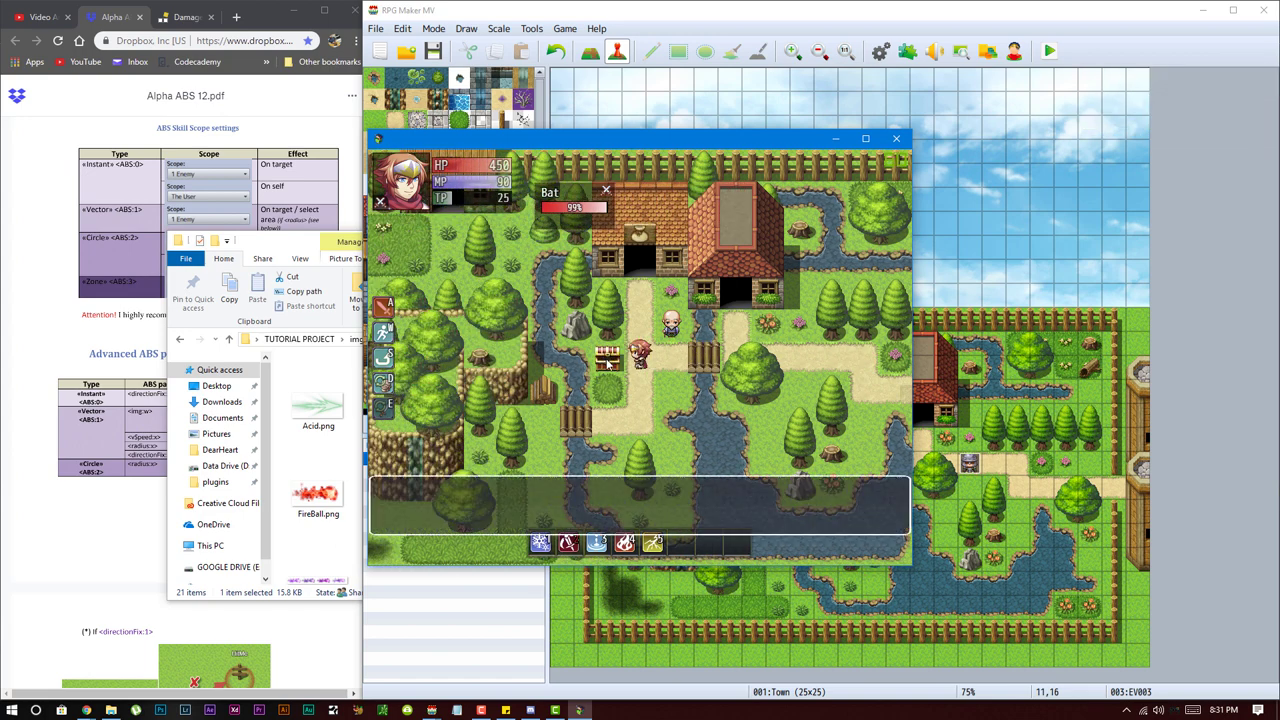
key("Return")
key("Escape")
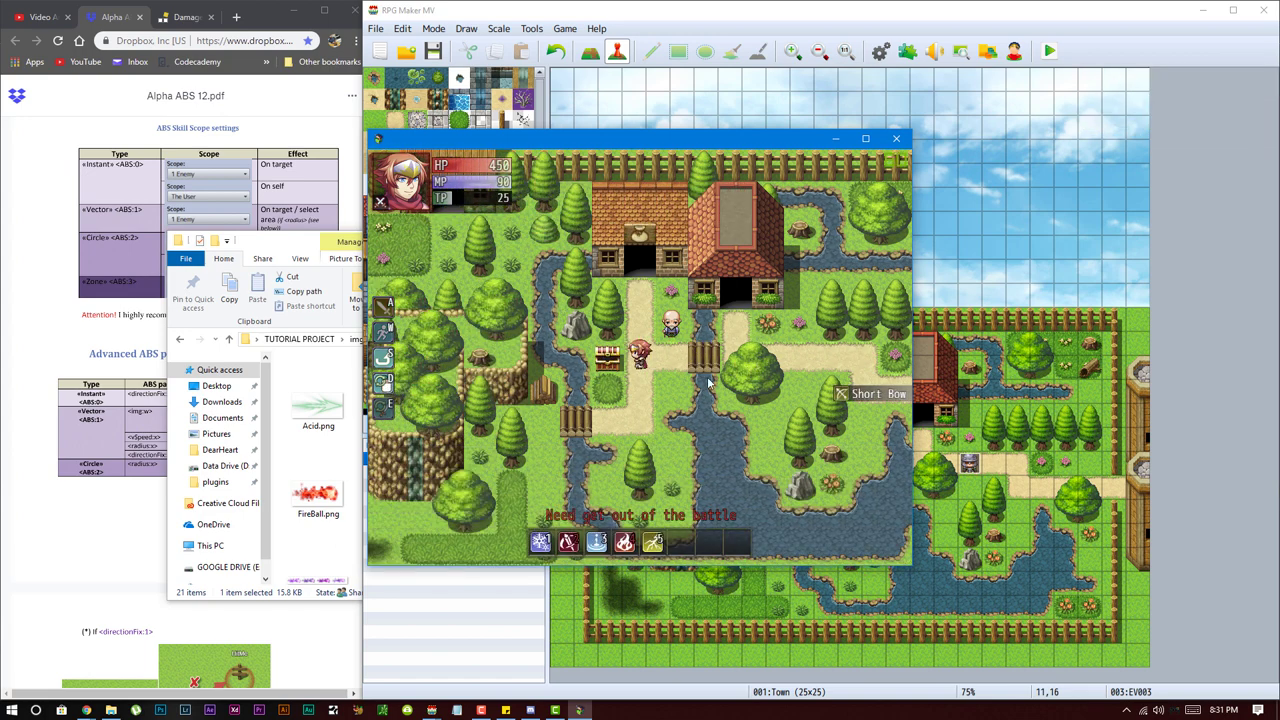
key("Right")
key("Right")
left_click(898, 140)
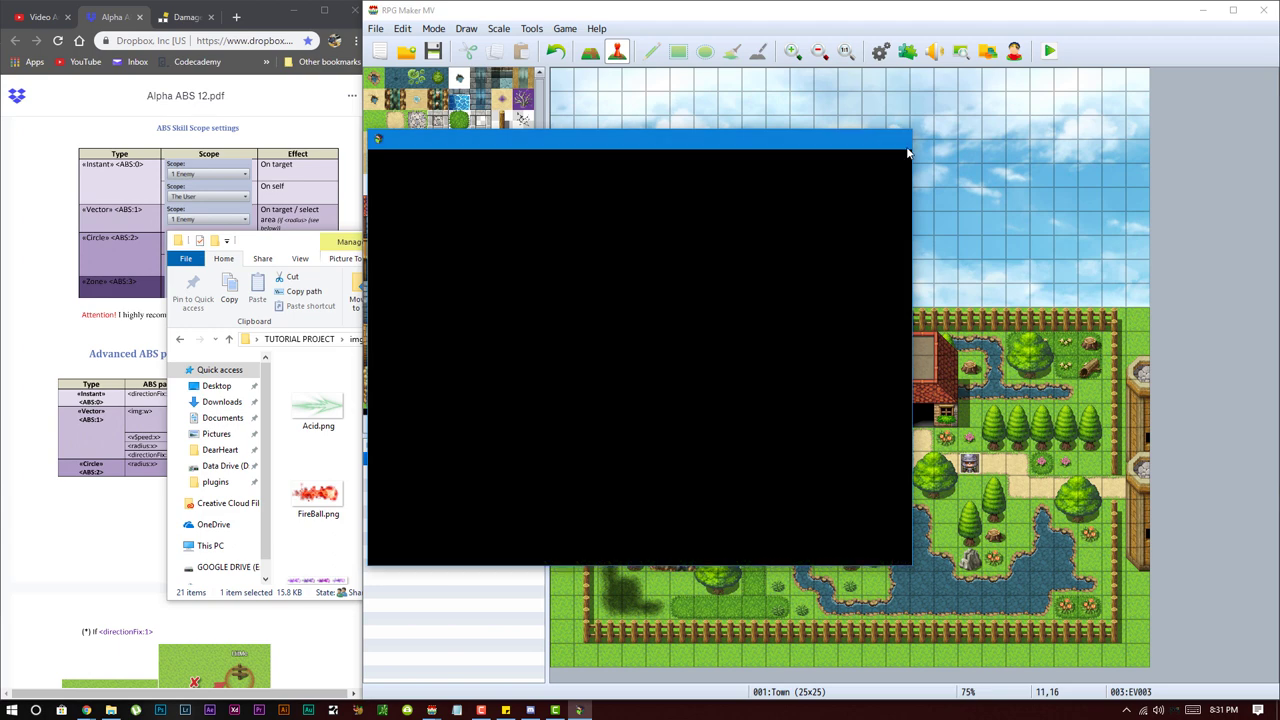
- Restart the playtest with a new game and collect the Short Bow from the chest before engaging the enemy
left_click(1046, 55)
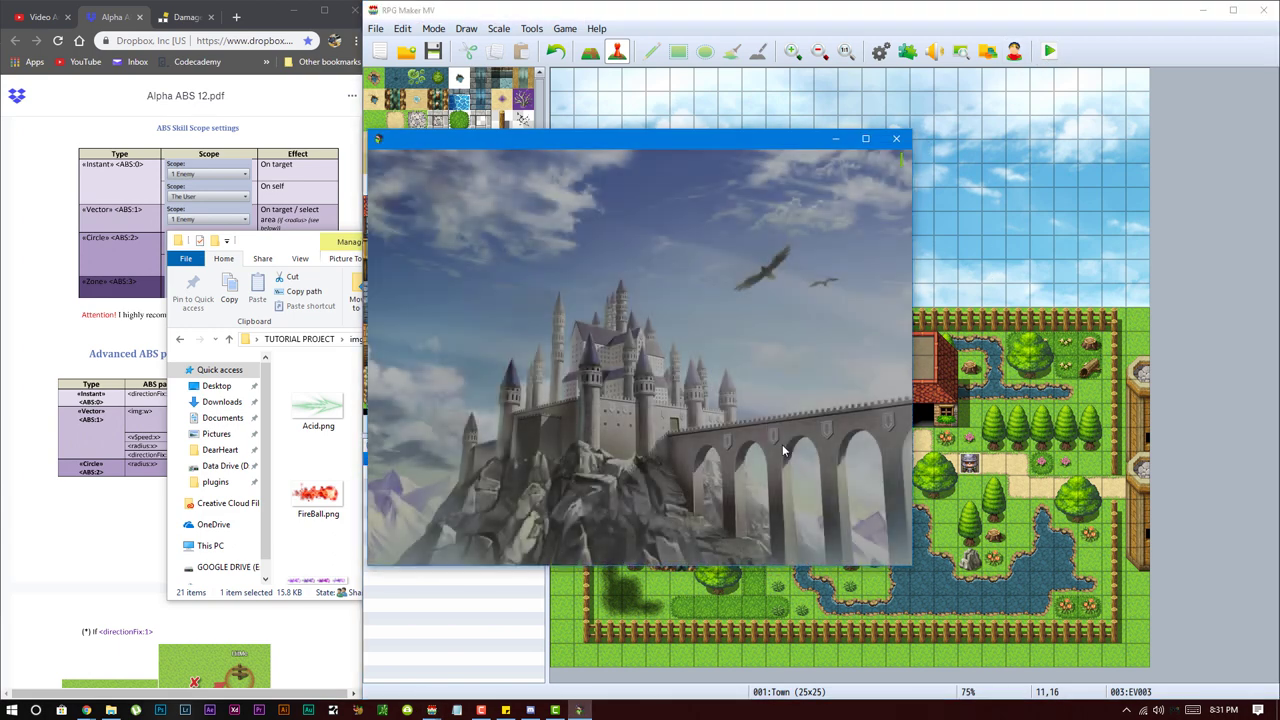
left_click(646, 437)
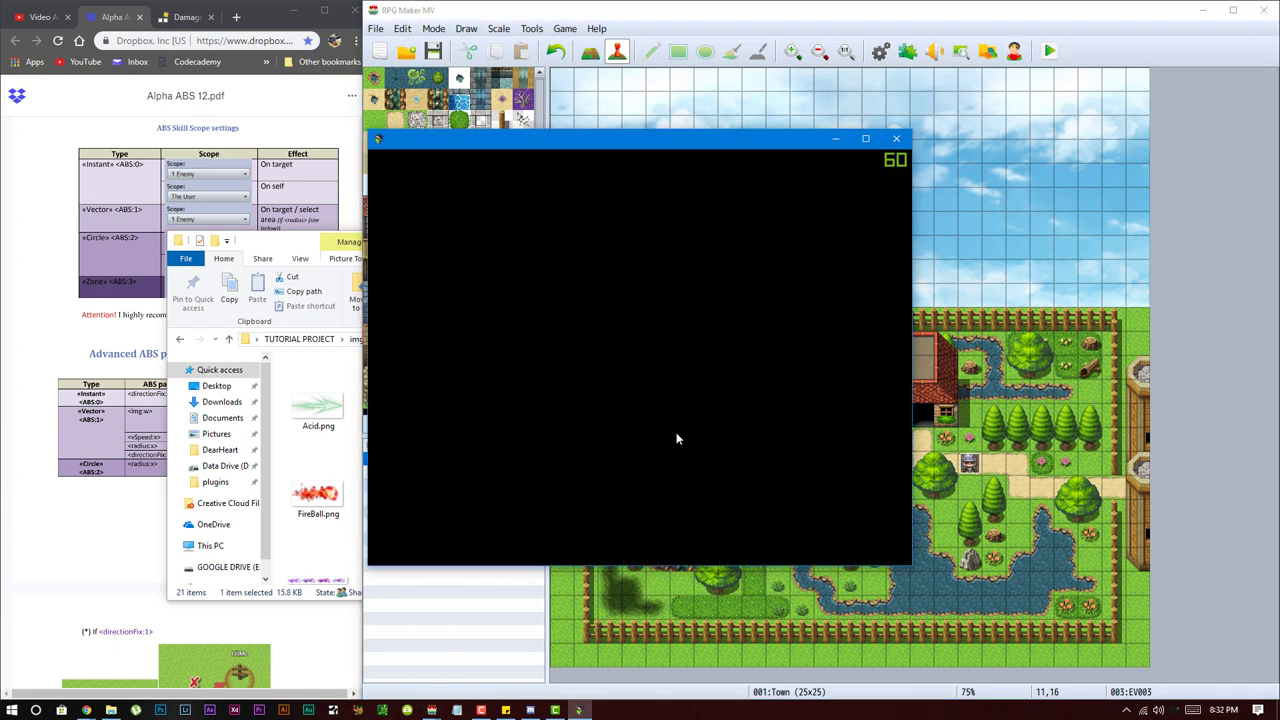
key("Escape")
right_click(736, 288)
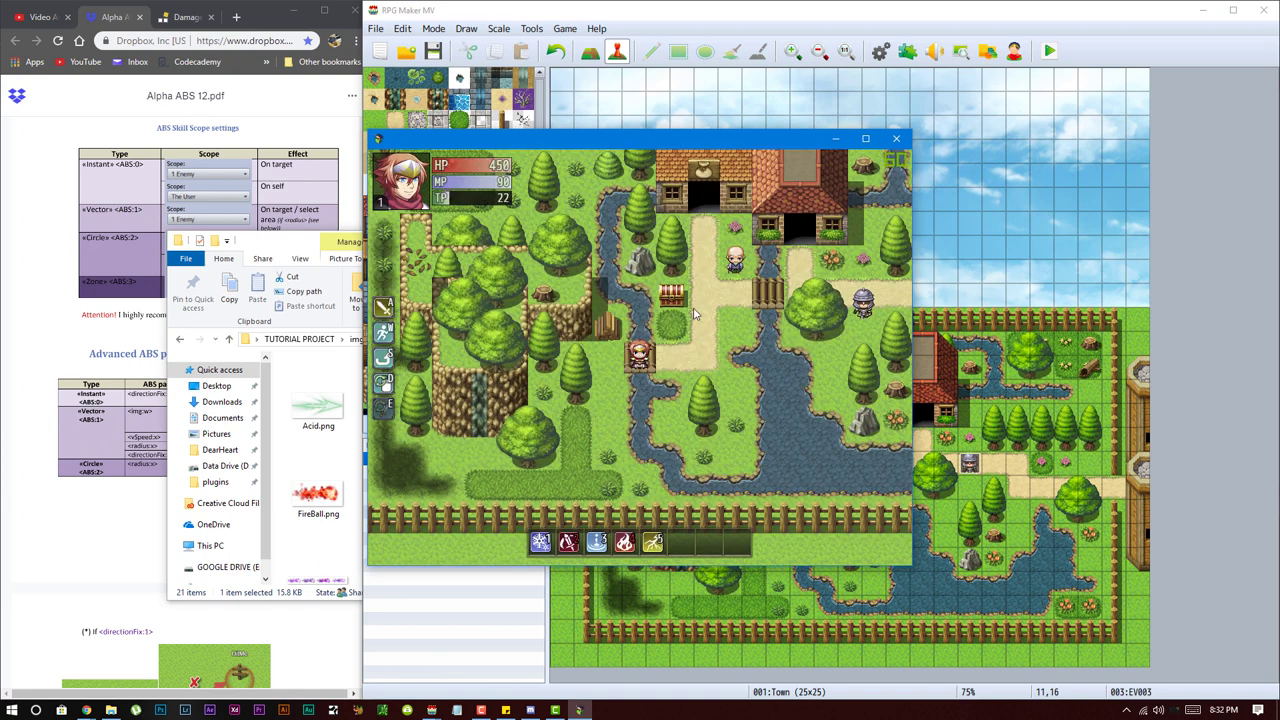
left_click(674, 300)
key("Return")
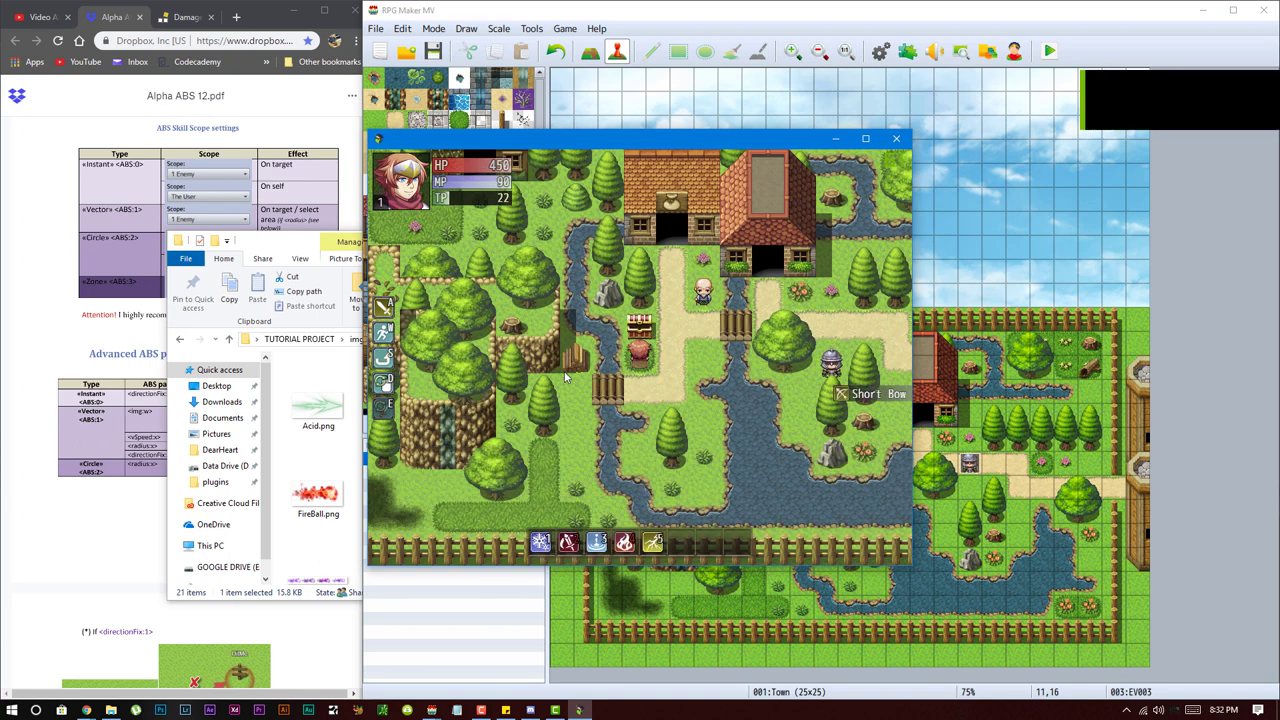
- Equip the Short Bow as the hero's weapon in the in-game equipment screen
key("Escape")
left_click(437, 227)
left_click(437, 227)
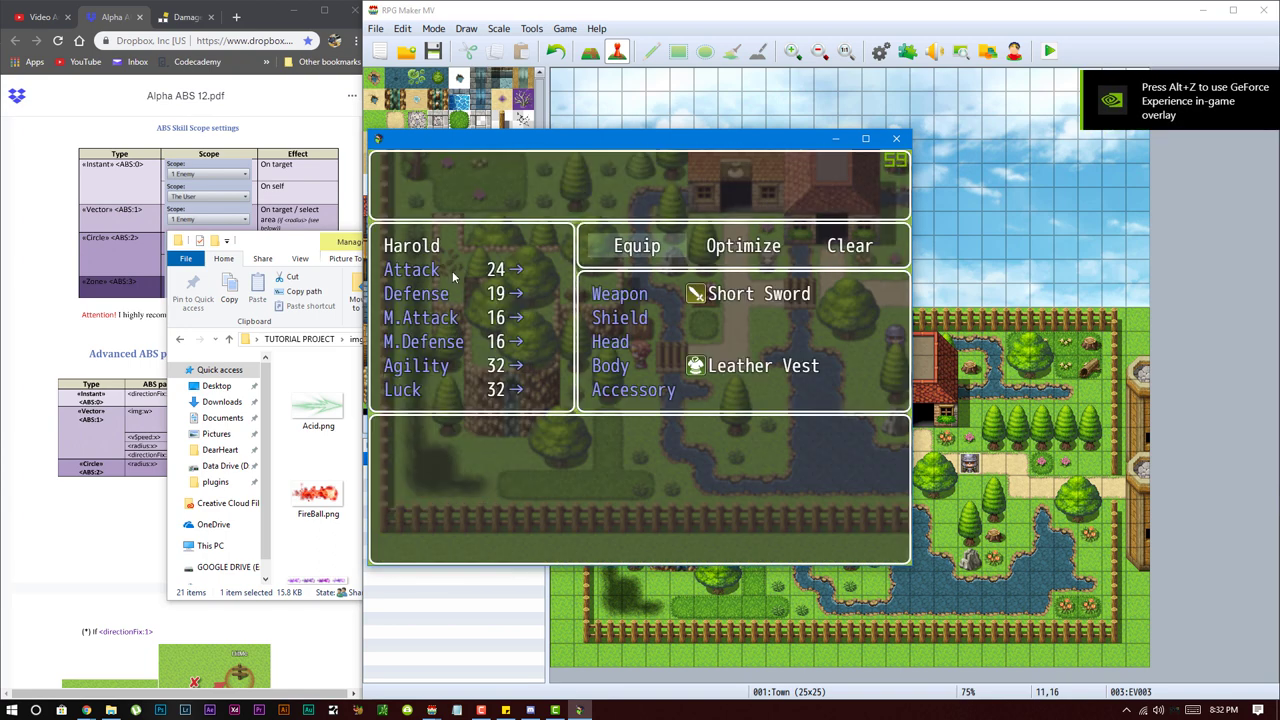
left_click(737, 246)
double_click(660, 247)
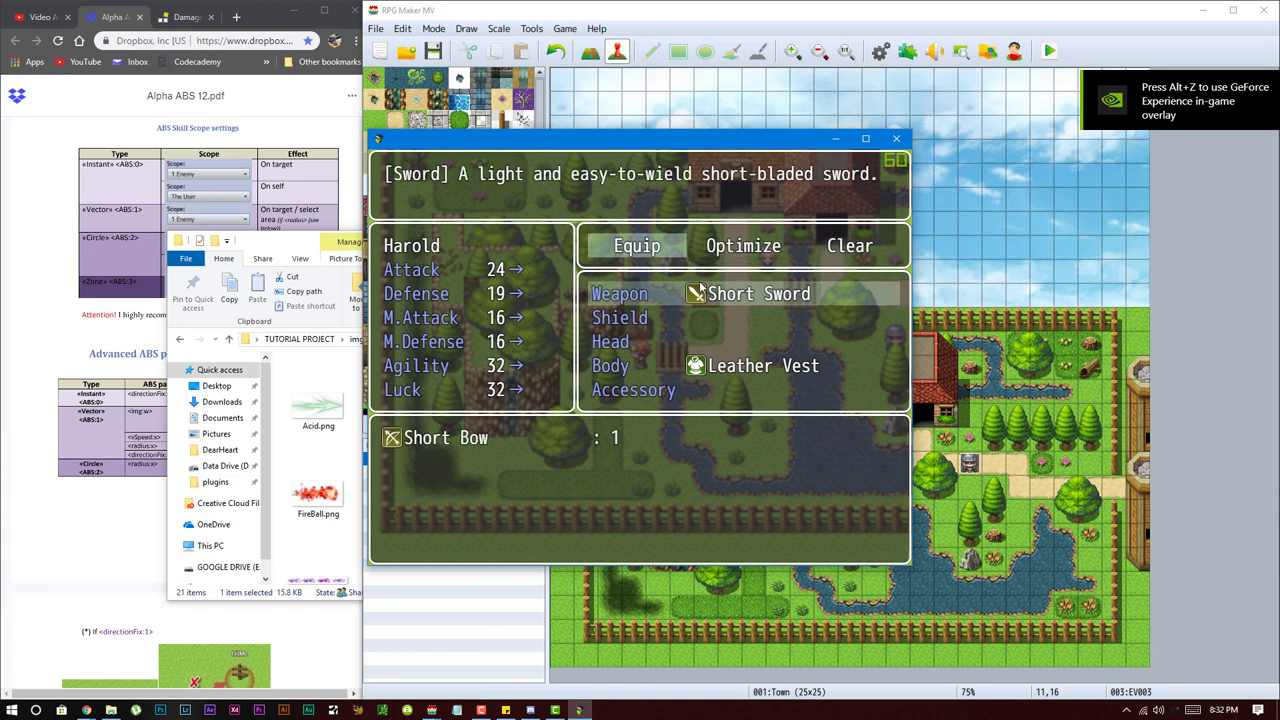
left_click(708, 294)
left_click(460, 437)
key("Escape")
key("Escape")
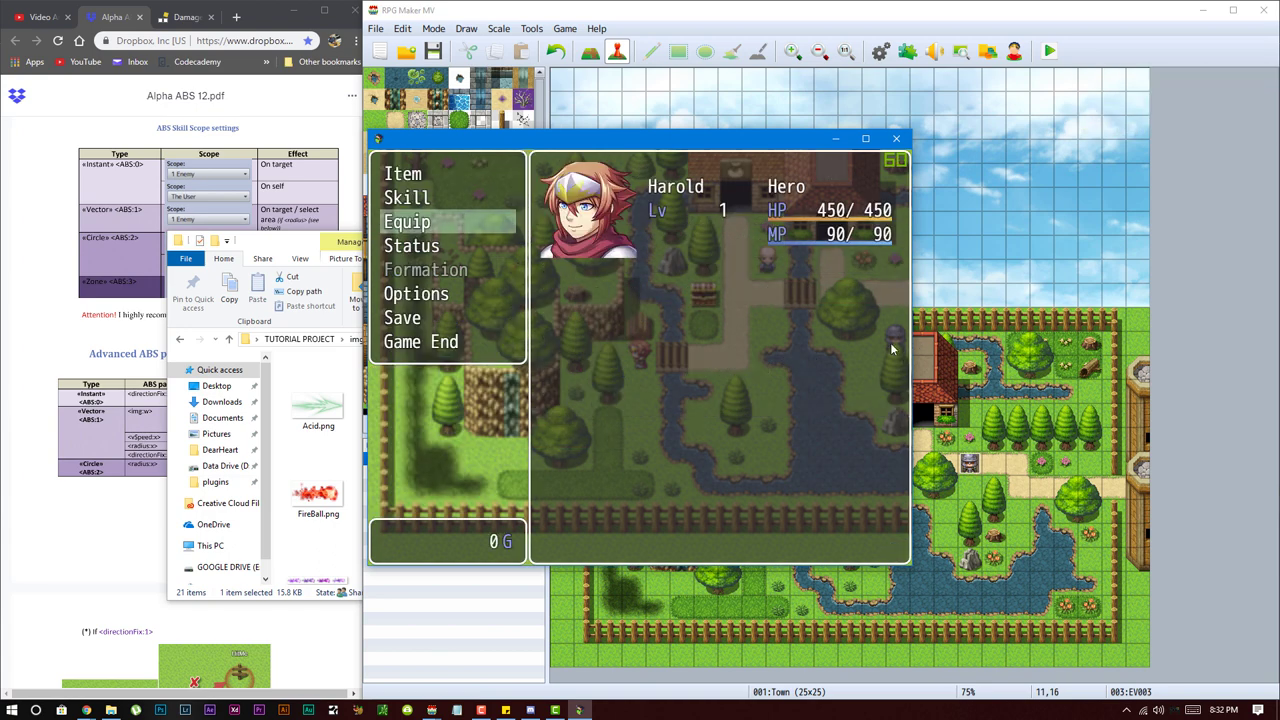
- Return to the town map and shoot the Bat from a distance to test the Short Bow
key("Escape")
key("Right")
key("Up")
key("Right")
key("a")
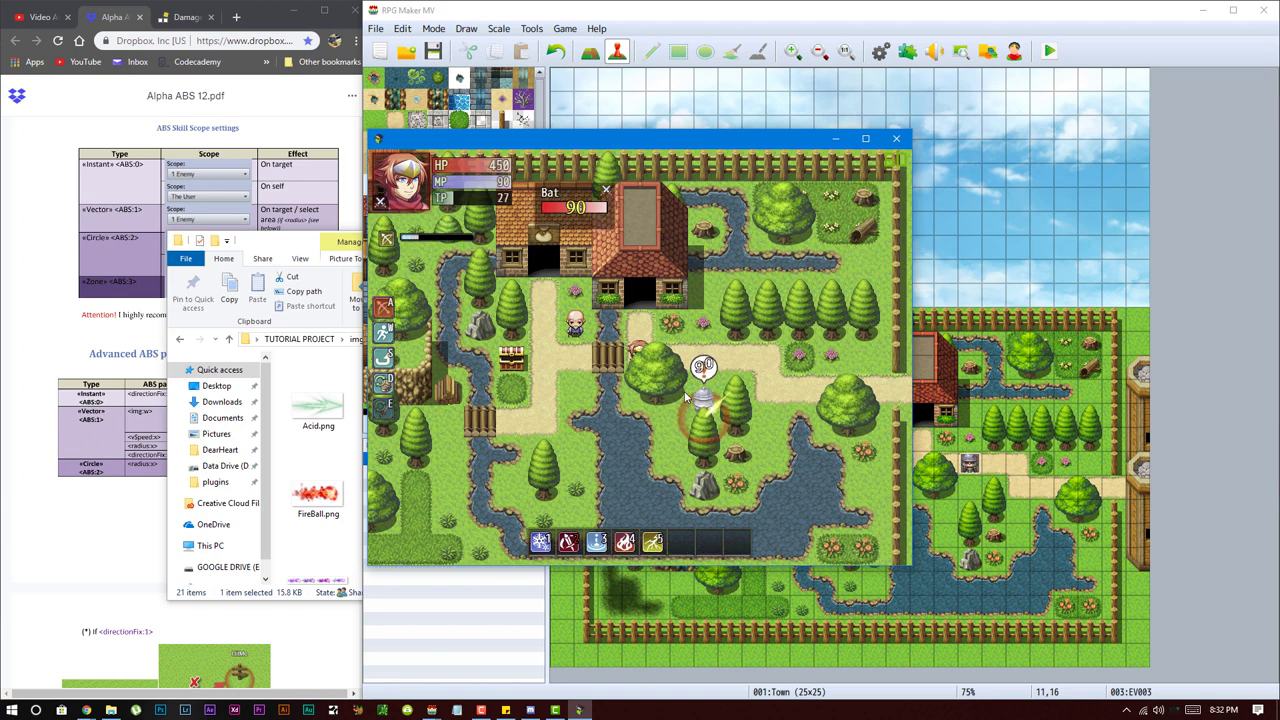
key("Left")
key("Right")
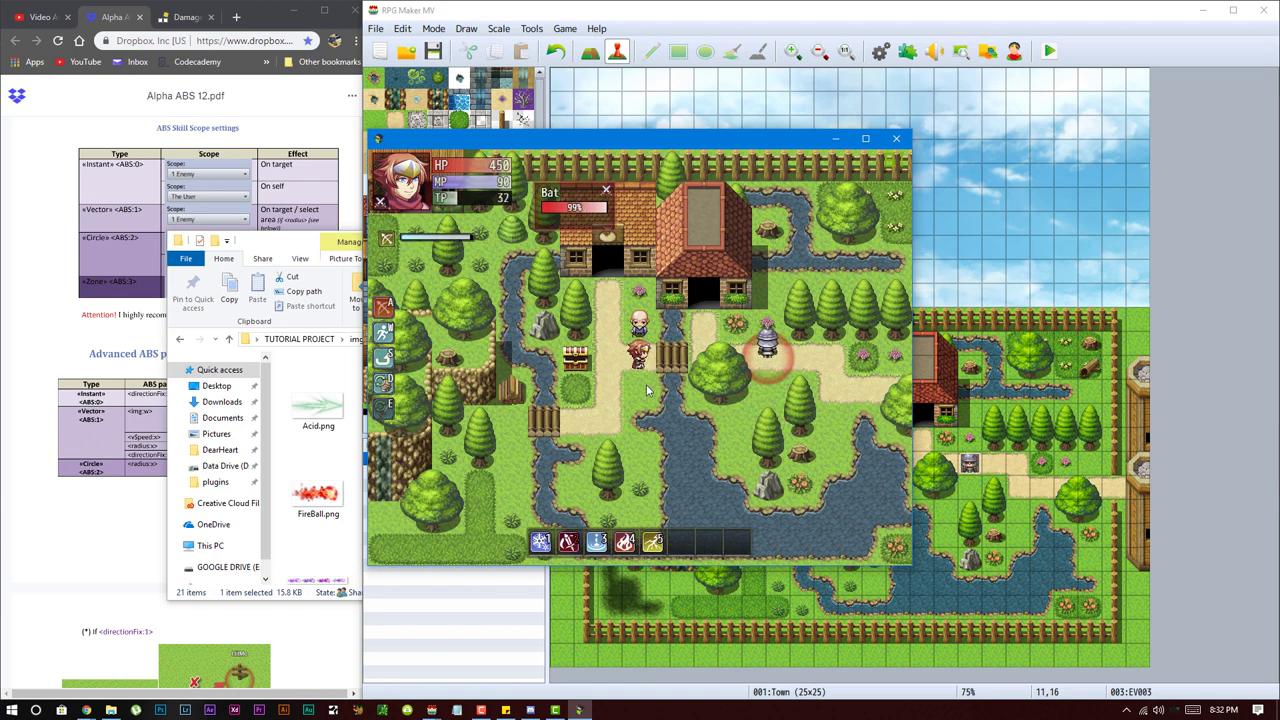
- Close the playtest and open the database's Types settings
left_click(896, 138)
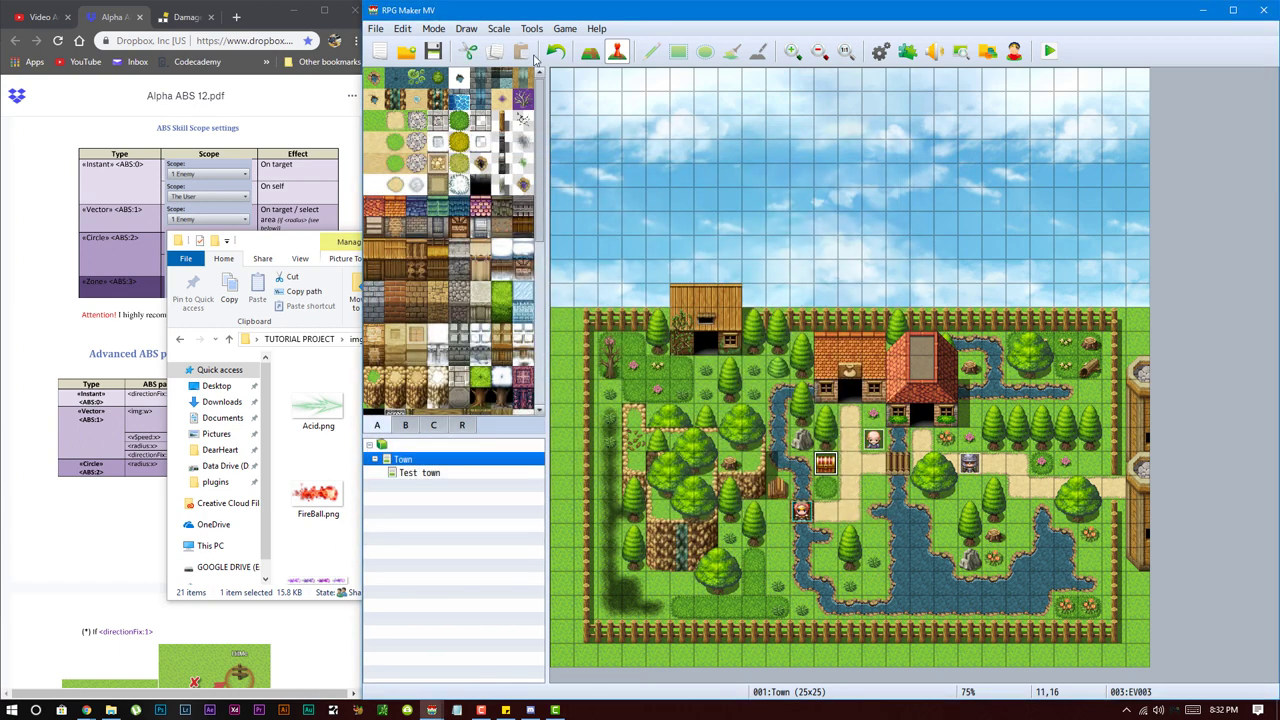
left_click(531, 28)
left_click(545, 65)
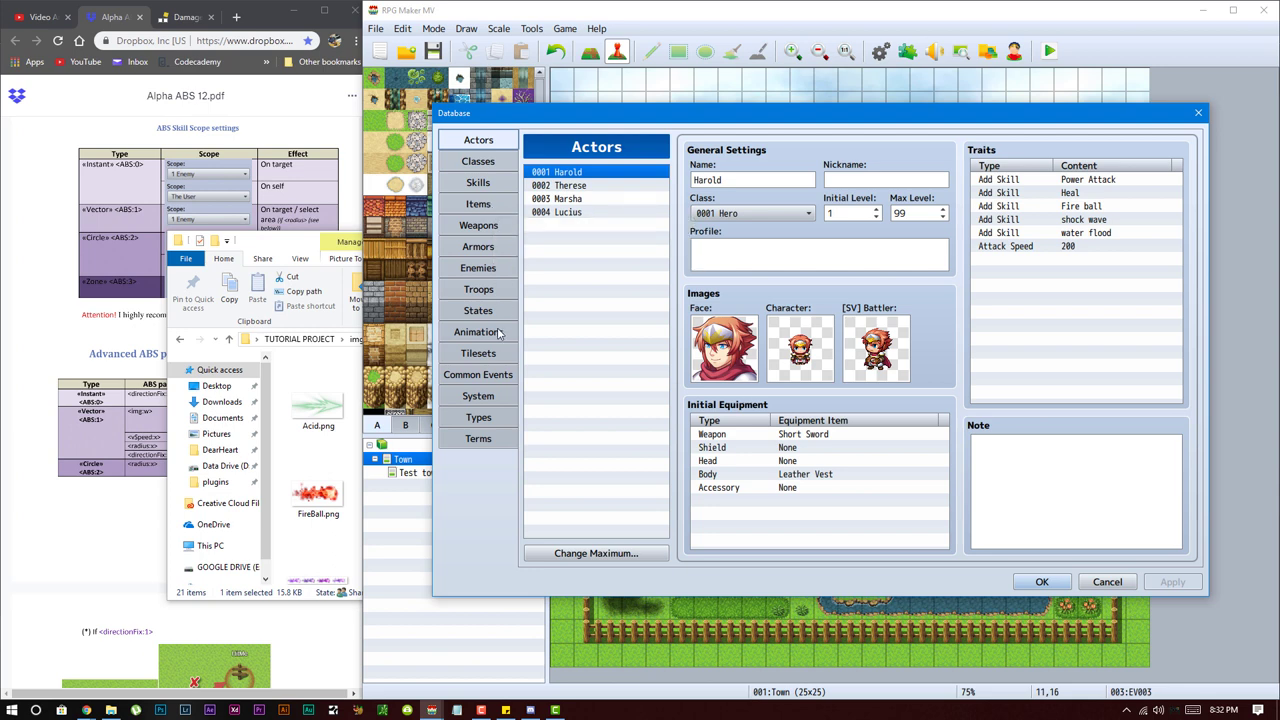
left_click(482, 417)
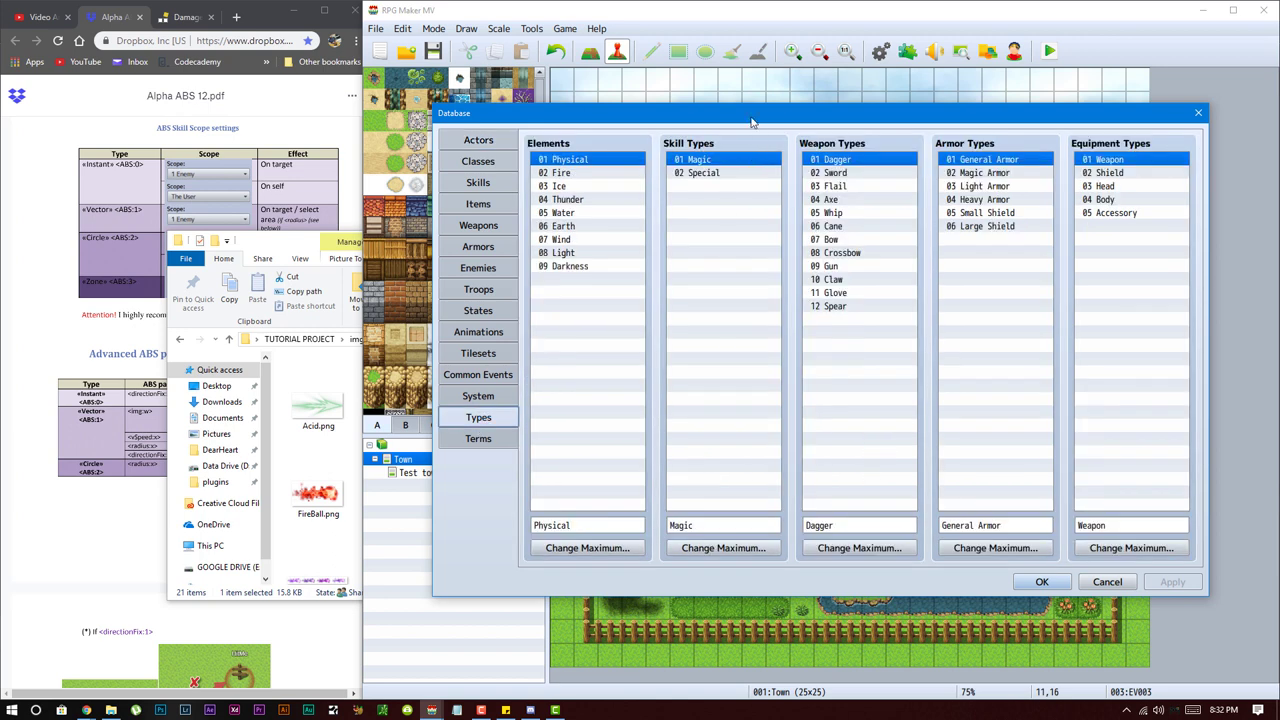
- Clear the names of weapon types 03 Flail and 05 Whip, leaving Sword and Axe as they are
left_click(843, 174)
left_click(845, 186)
left_click(843, 200)
left_click(840, 213)
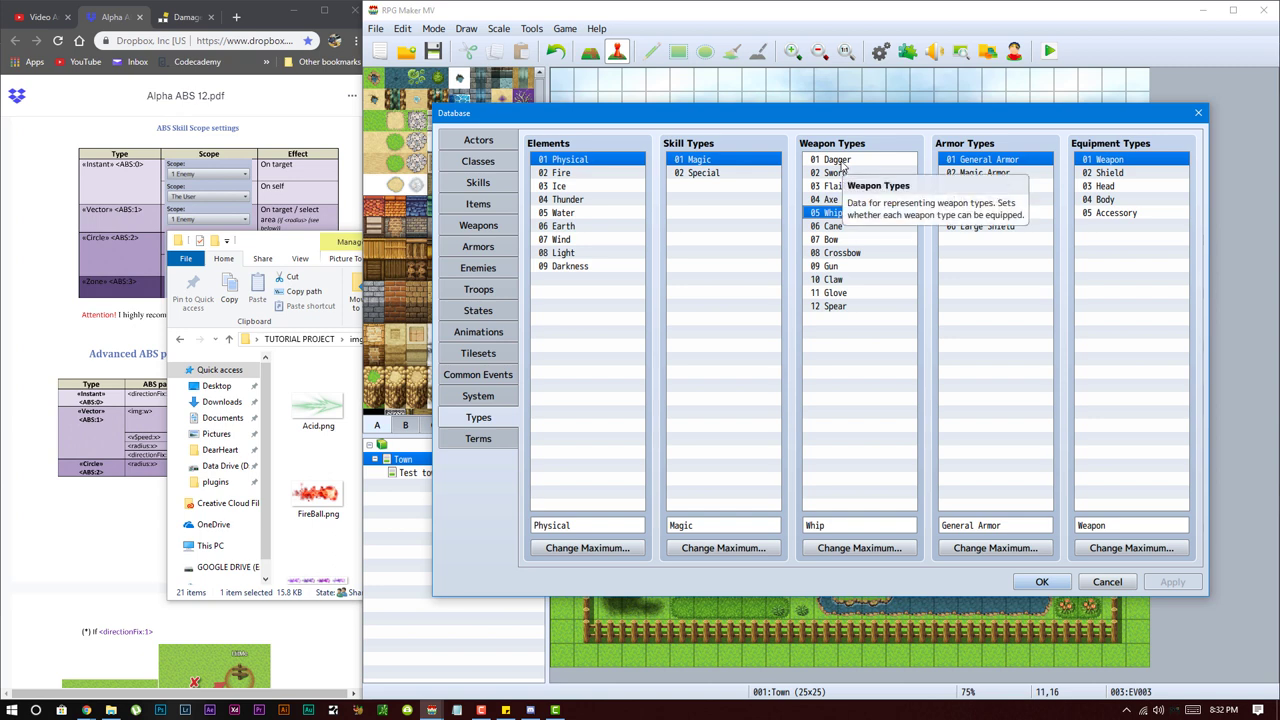
left_click(851, 186)
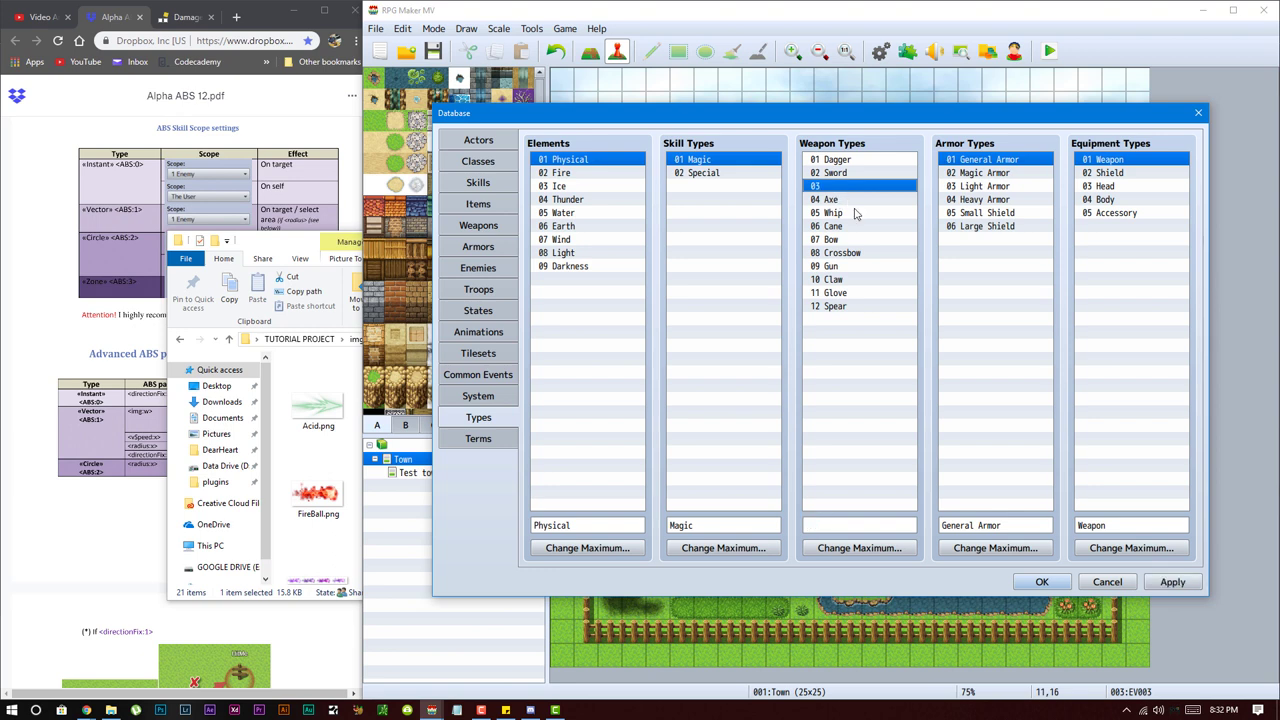
left_click(844, 214)
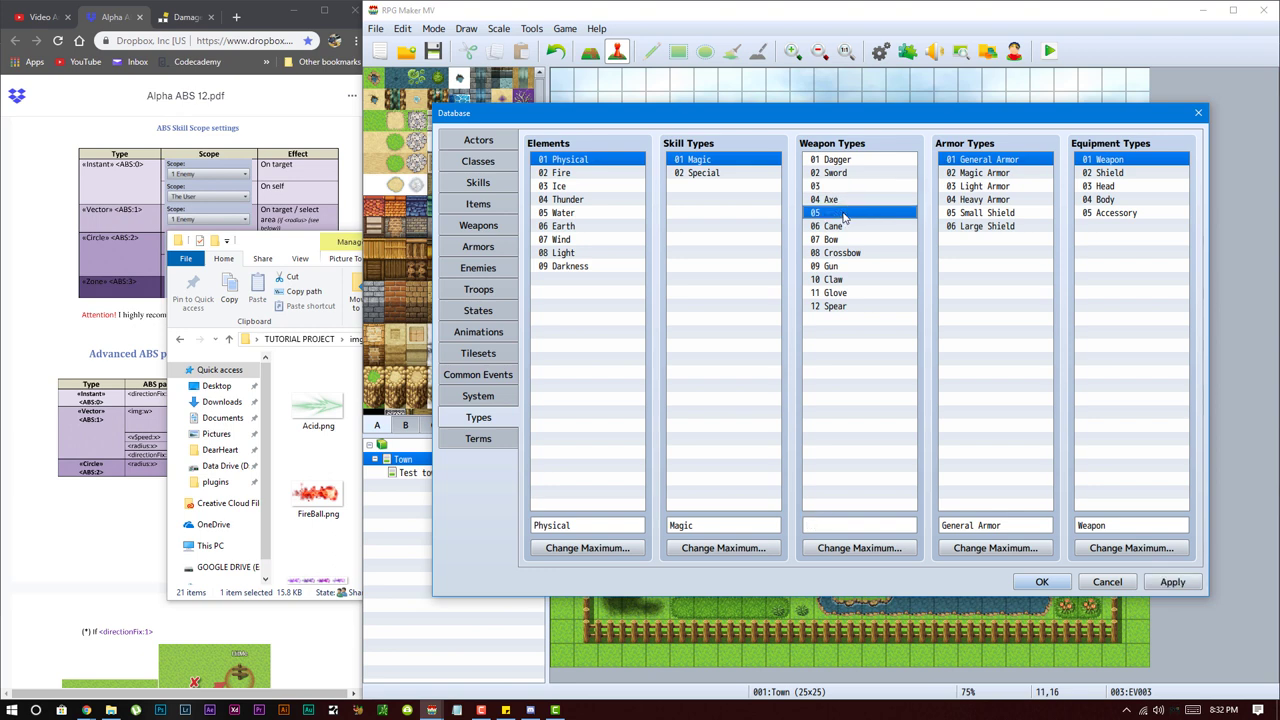
left_click(833, 173)
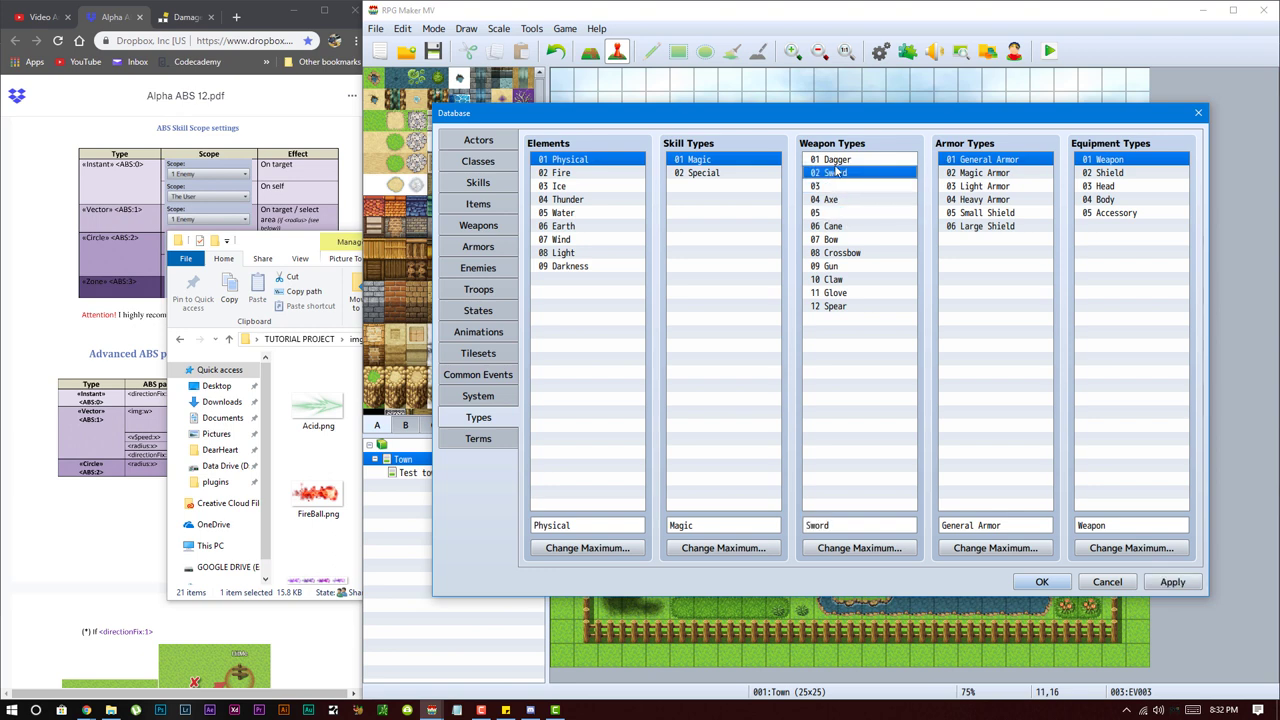
key("Up")
left_click(832, 200)
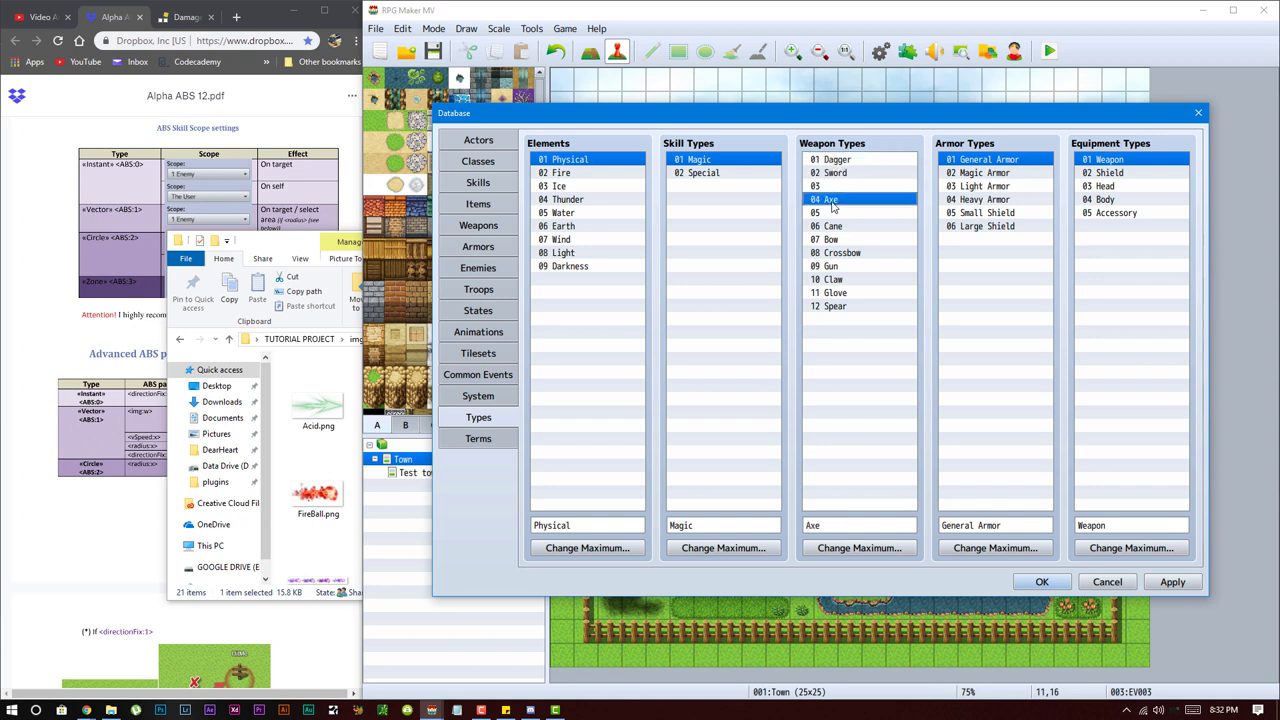
left_click(845, 173)
left_click(845, 200)
- Set the Short Bow's weapon type to Bow and accept the database changes
left_click(498, 229)
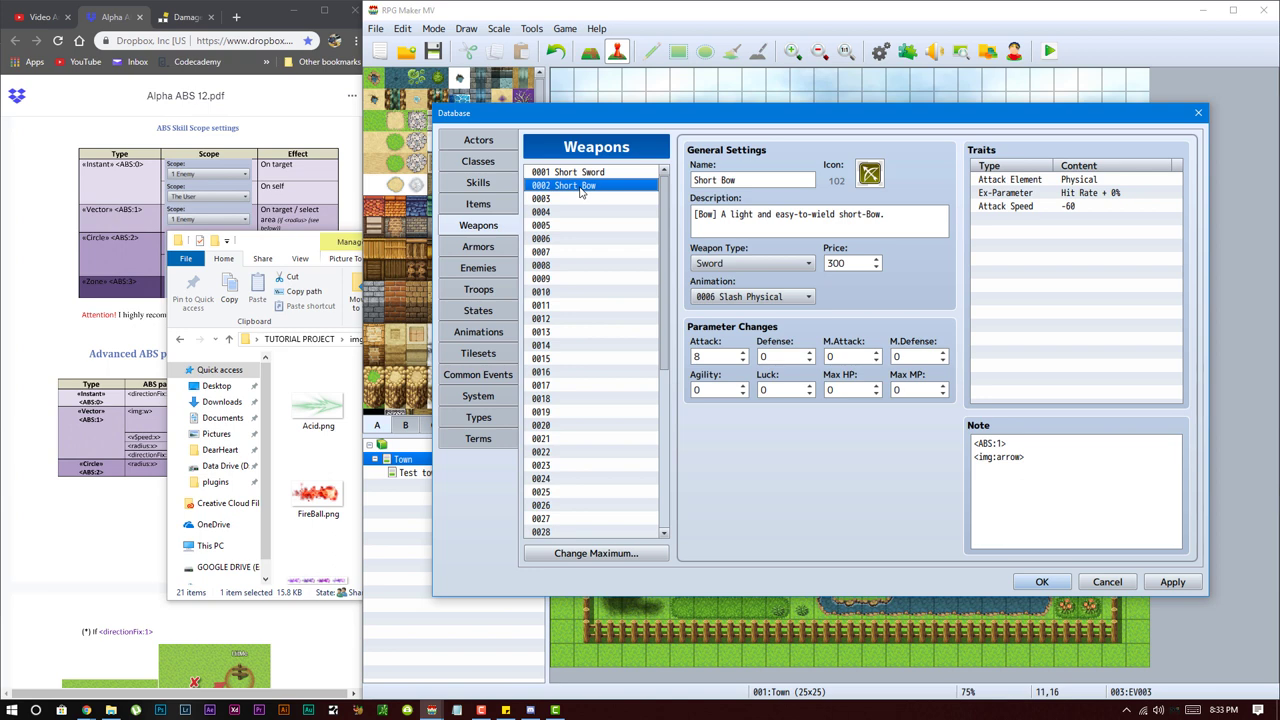
left_click(729, 265)
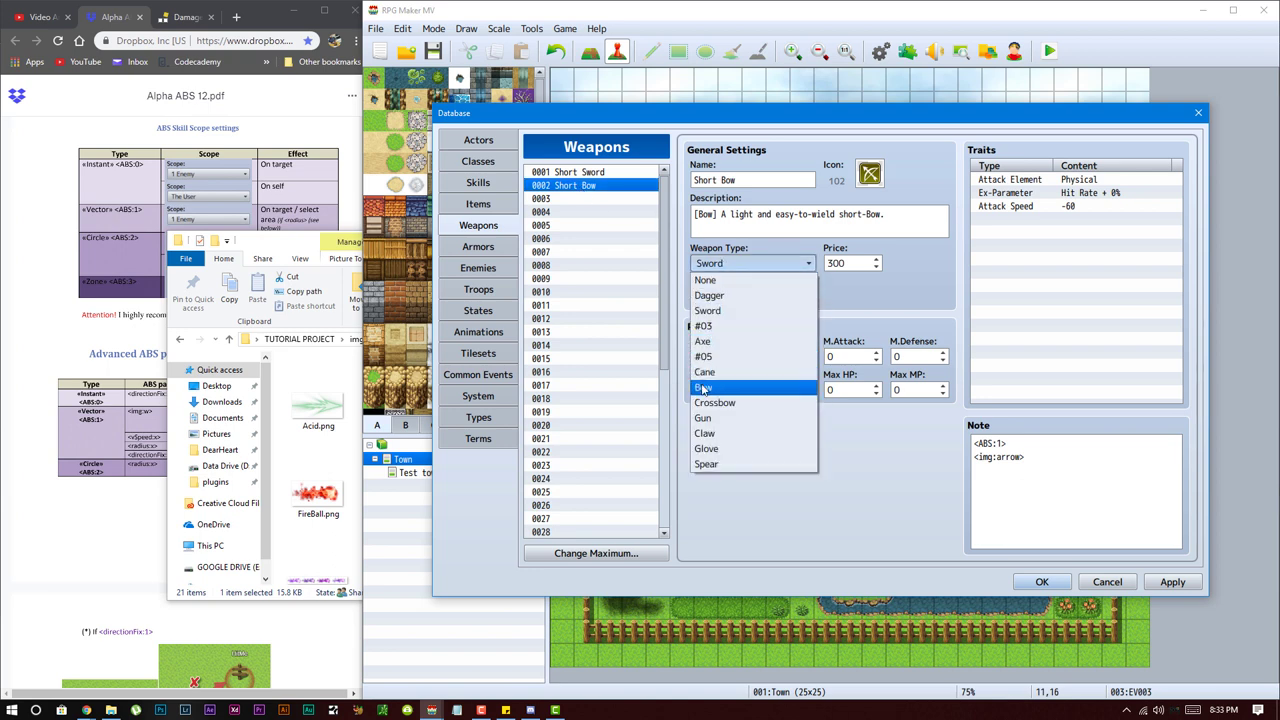
left_click(735, 390)
left_click(1041, 581)
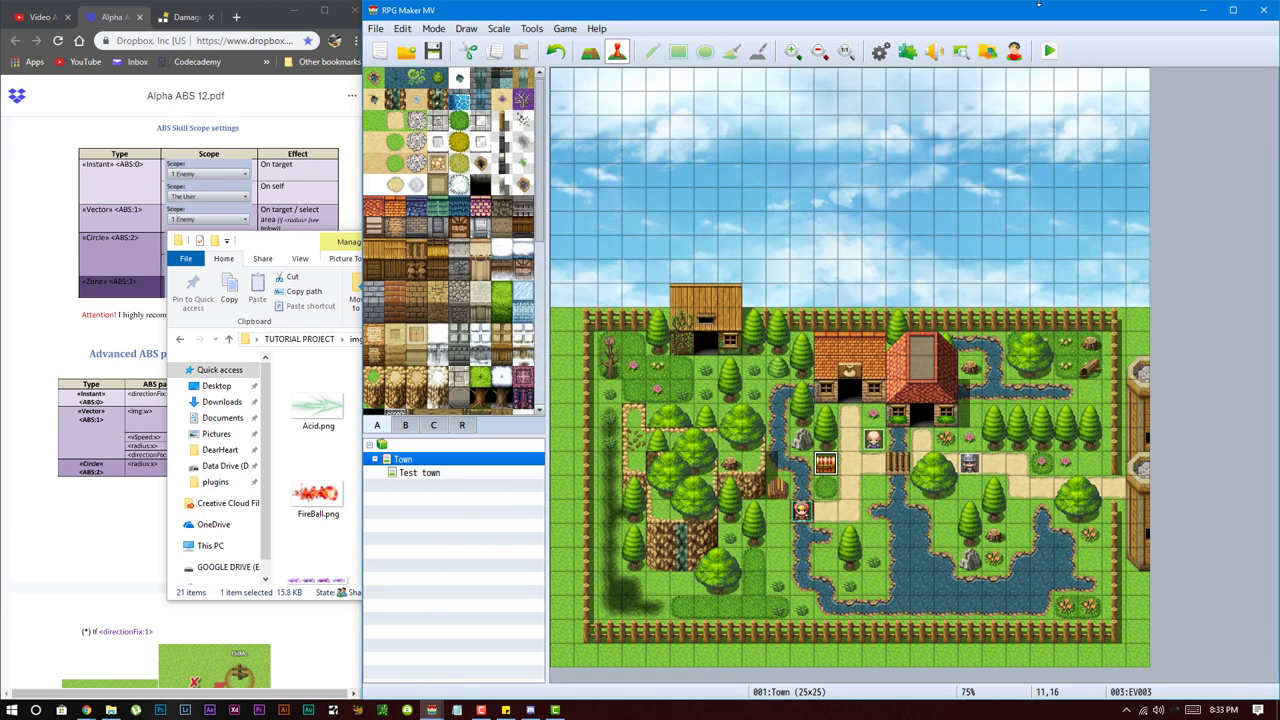
- Start a playtest with a new game and collect the Short Bow from the chest
left_click(1048, 54)
left_click(763, 379)
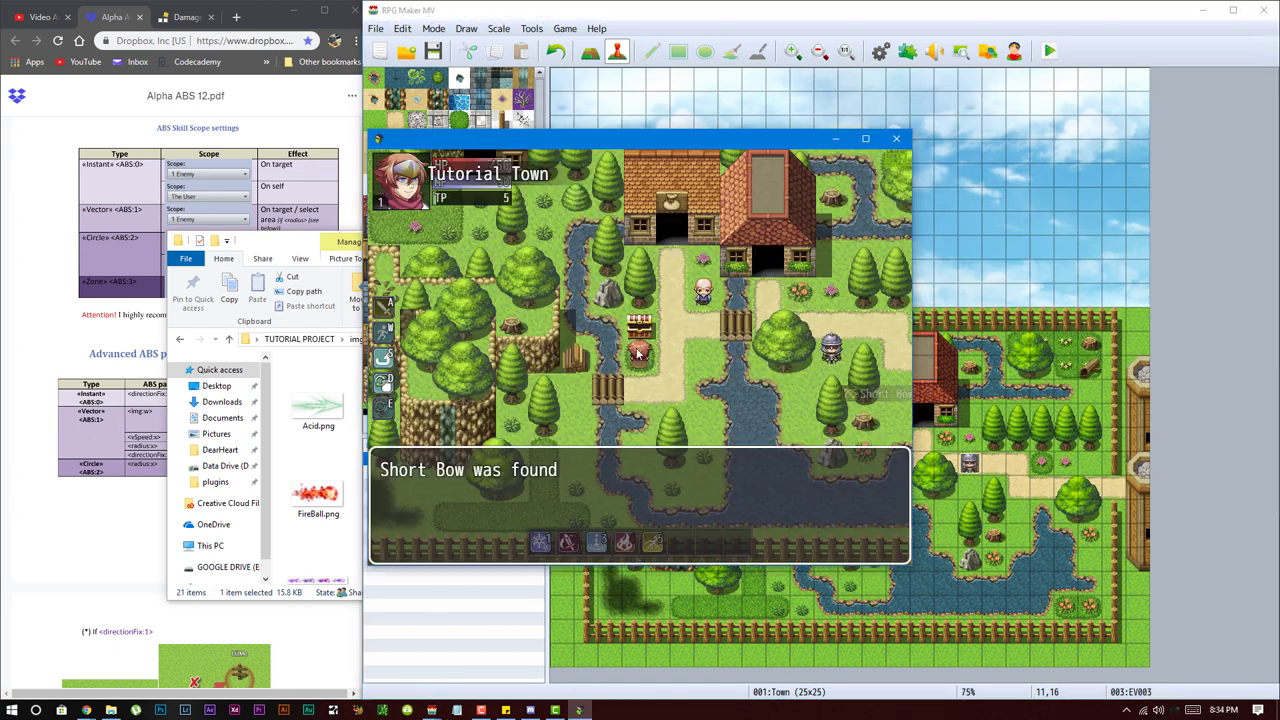
key("Return")
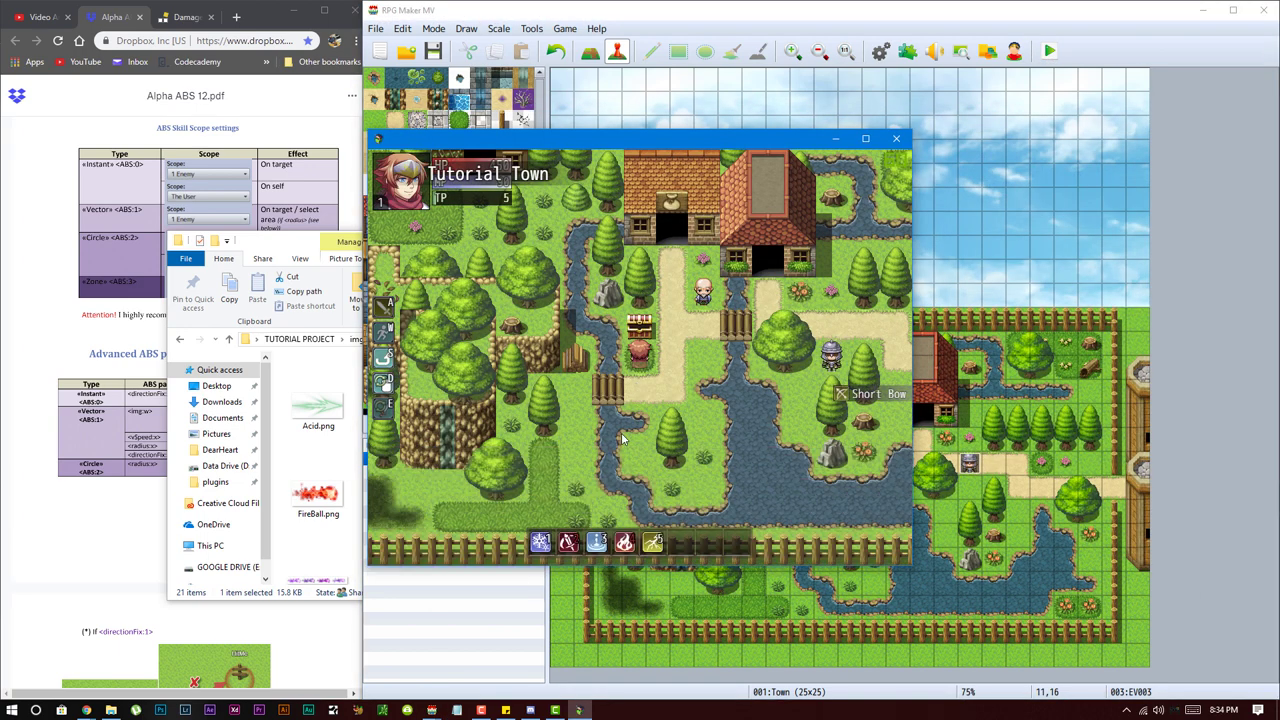
- Equip the Short Bow in the hero's weapon slot and return to the town map
key("Escape")
key("Down")
key("Down")
key("Return")
key("Return")
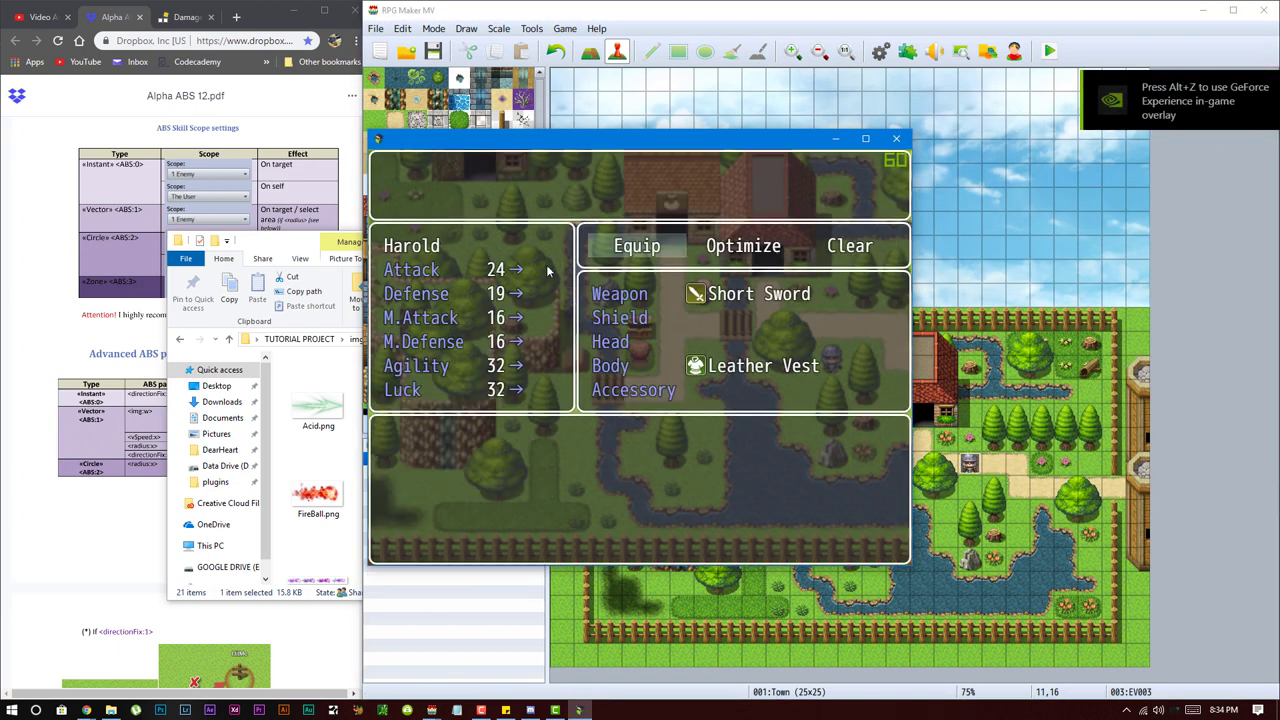
key("Return")
left_click(655, 310)
left_click(655, 297)
left_click(655, 297)
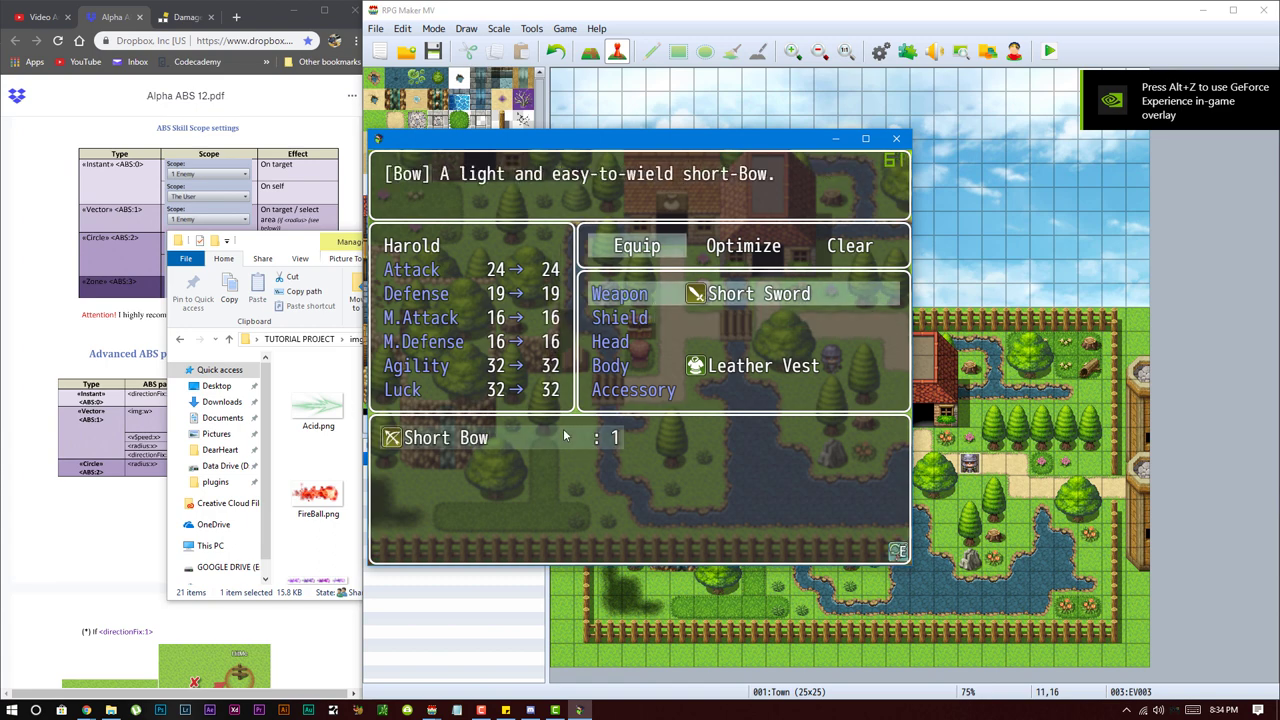
left_click(563, 434)
key("Escape")
key("Escape")
key("Escape")
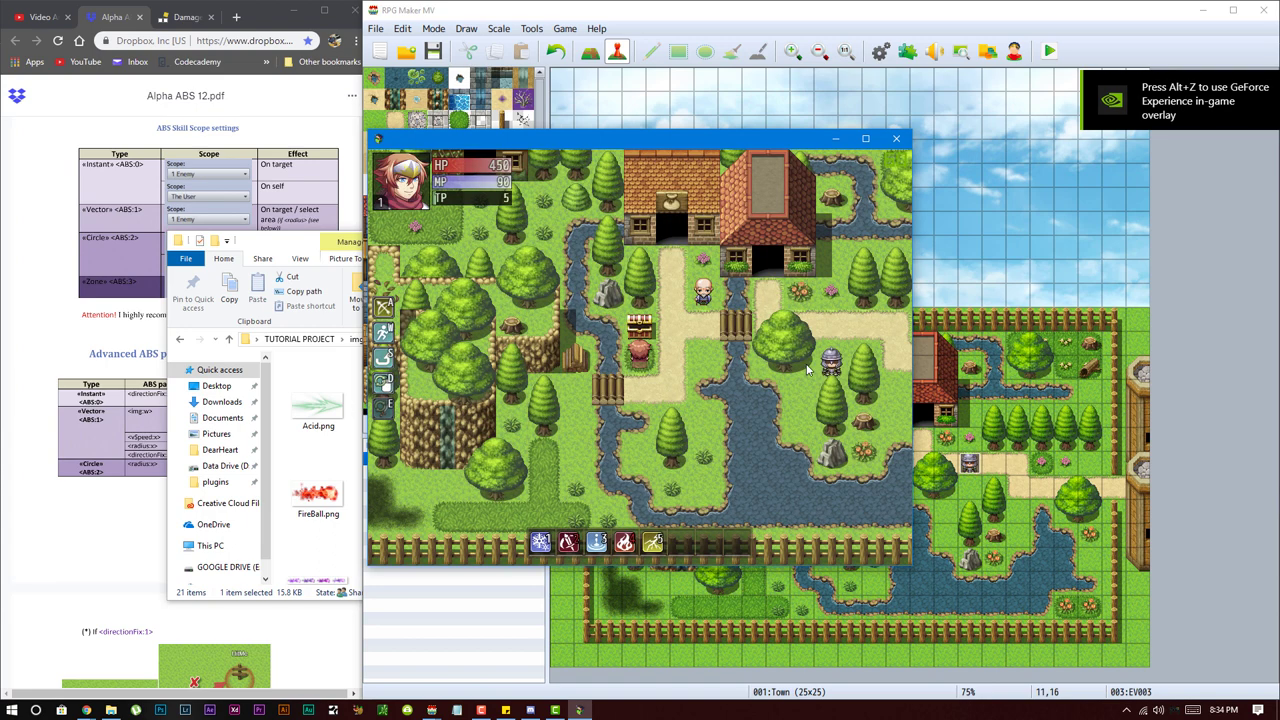
- Engage the Bat from near the chest and shoot it with the Short Bow while walking toward the bridge
left_click(842, 378)
key("a")
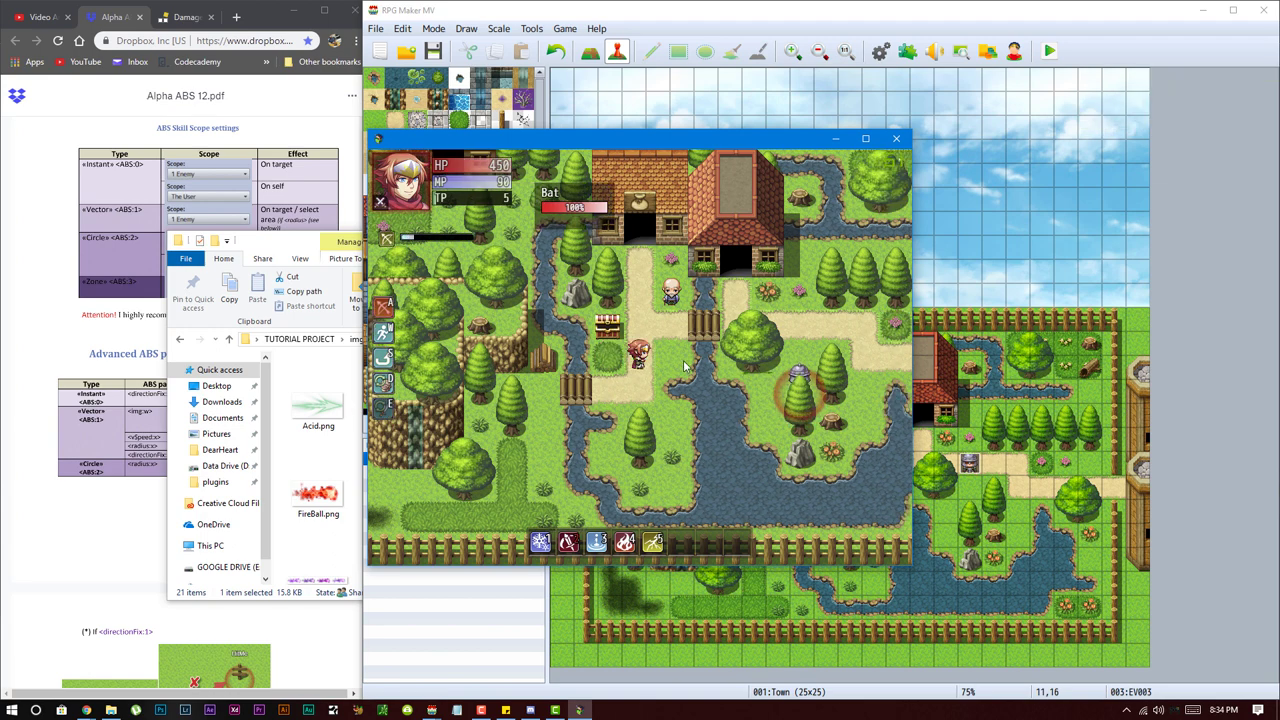
key("Up")
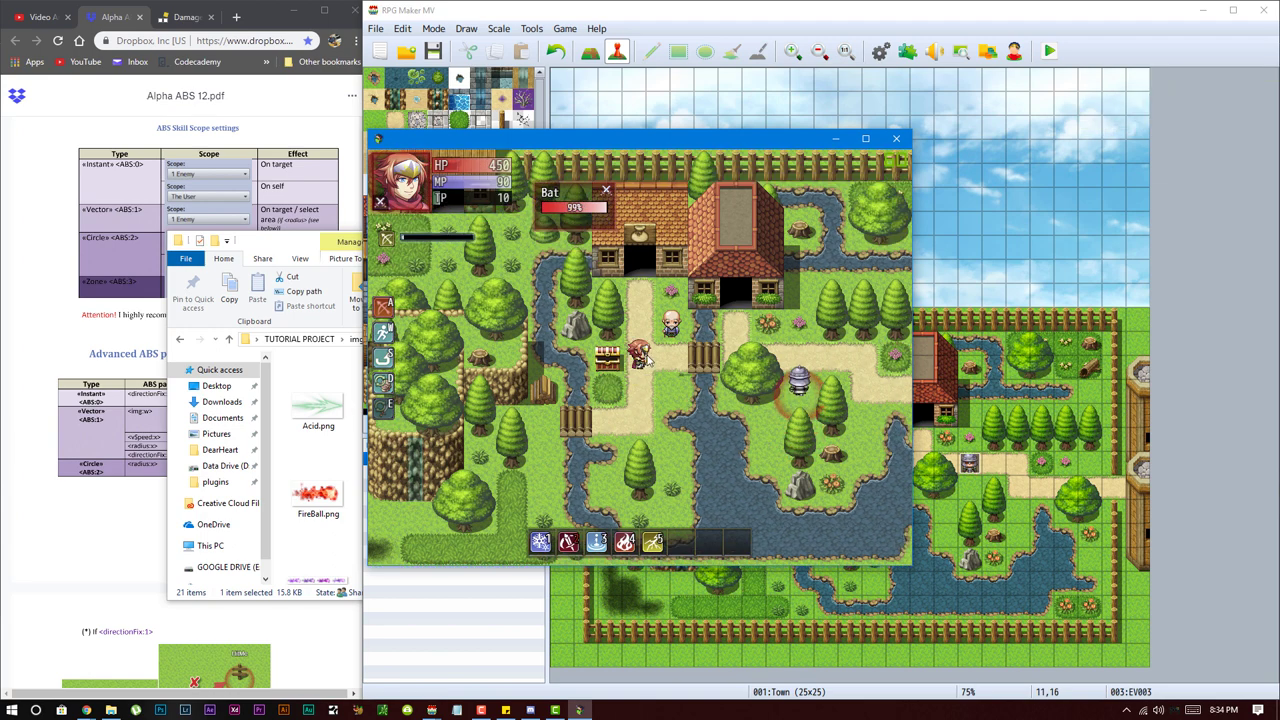
key("a")
key("Right")
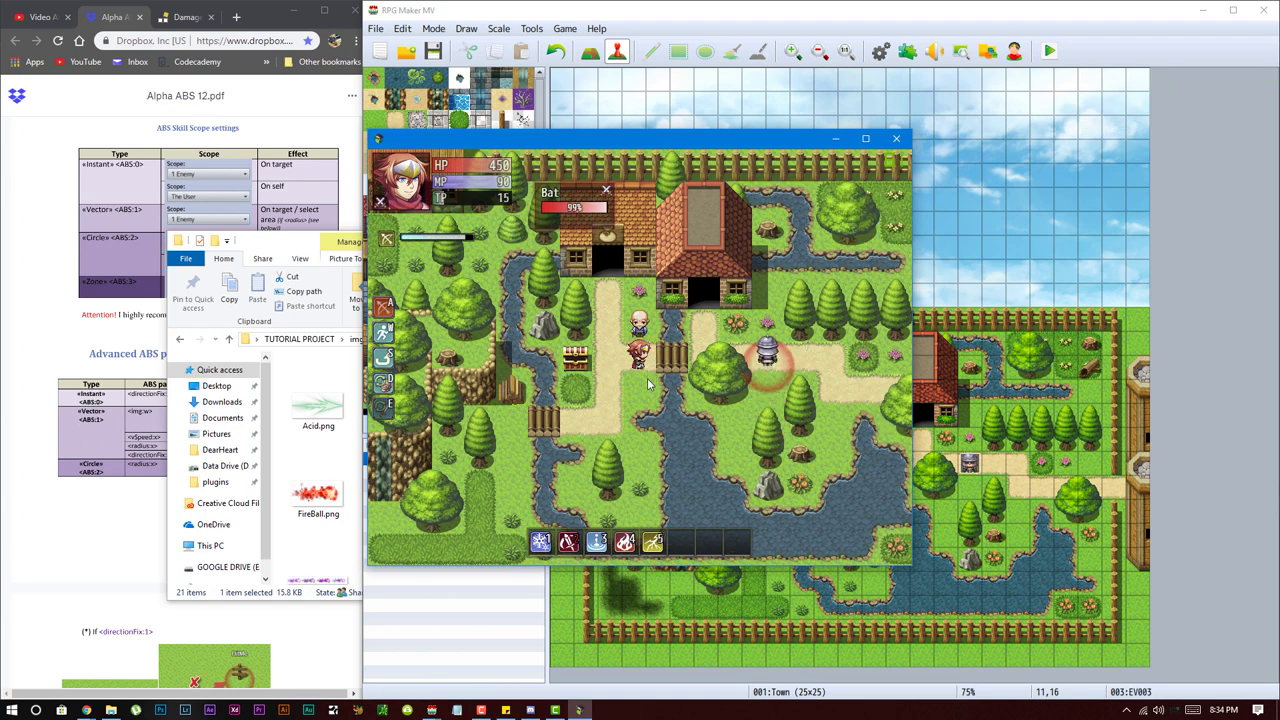
left_click(660, 375)
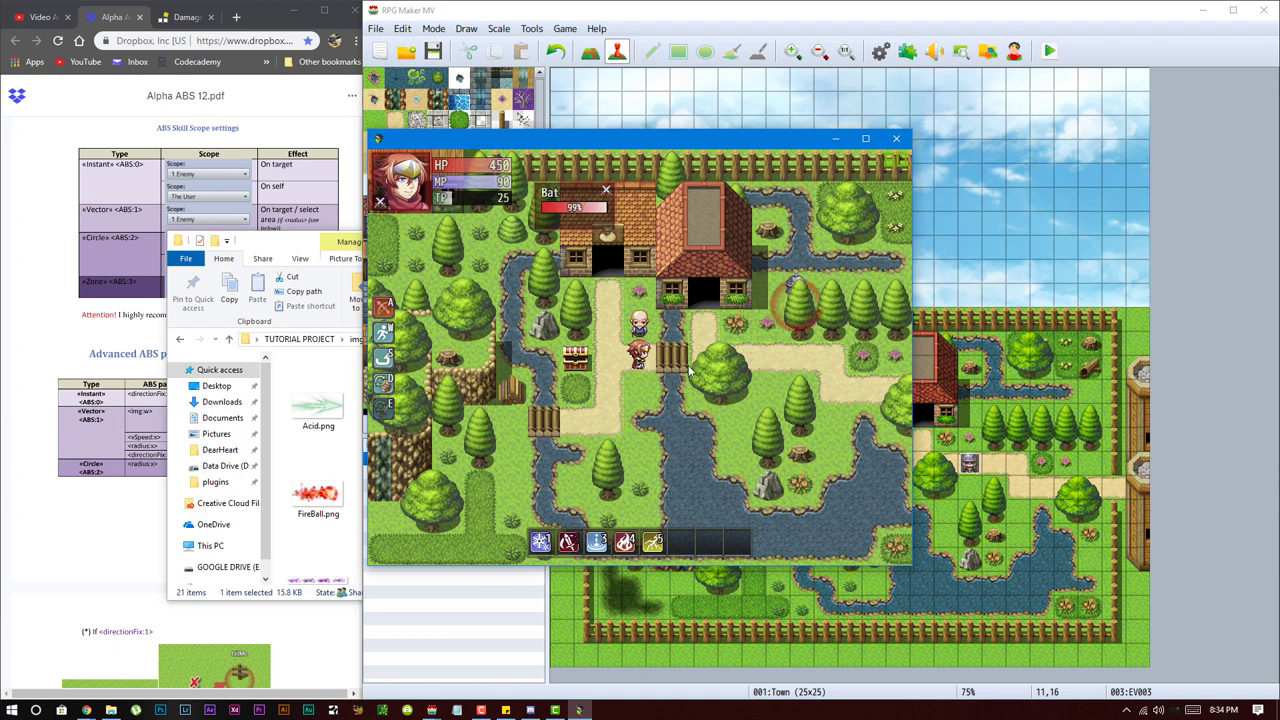
- Cross the bridge and shoot the moving Bat from several positions east of the houses, and close the playtest
key("Right")
key("Right")
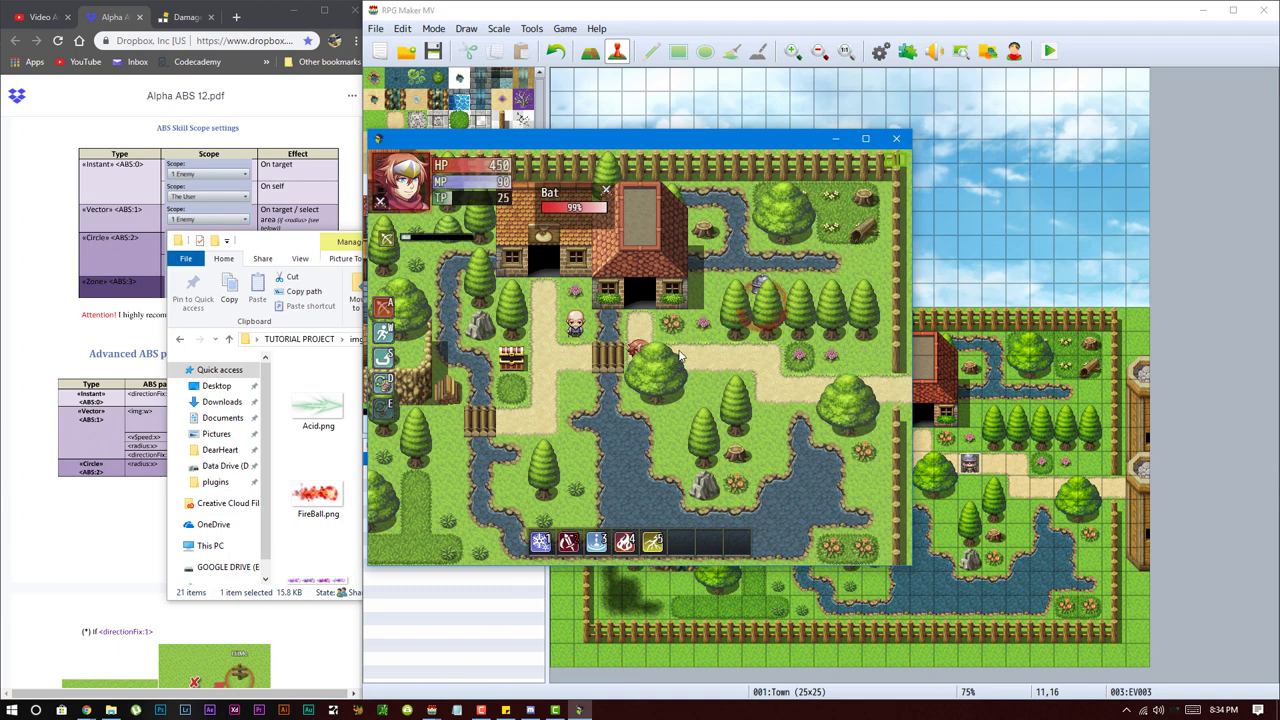
key("Up")
key("Right")
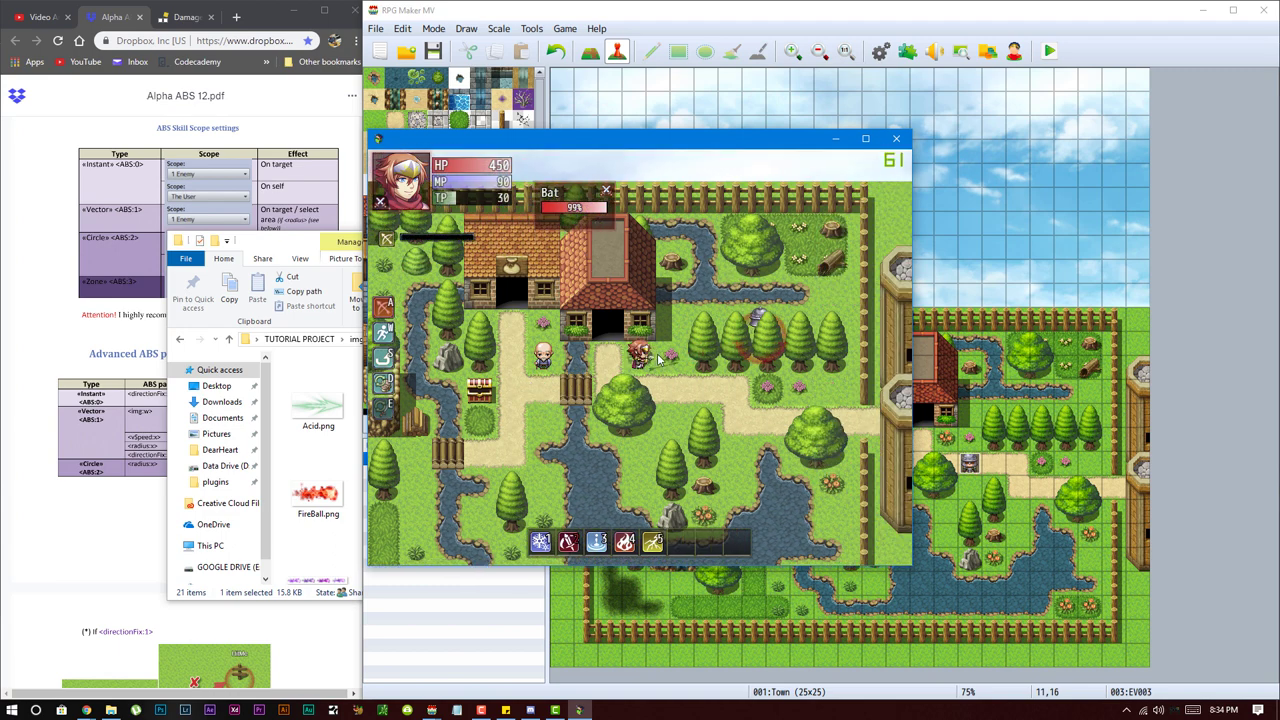
key("Down")
key("Left")
key("Up")
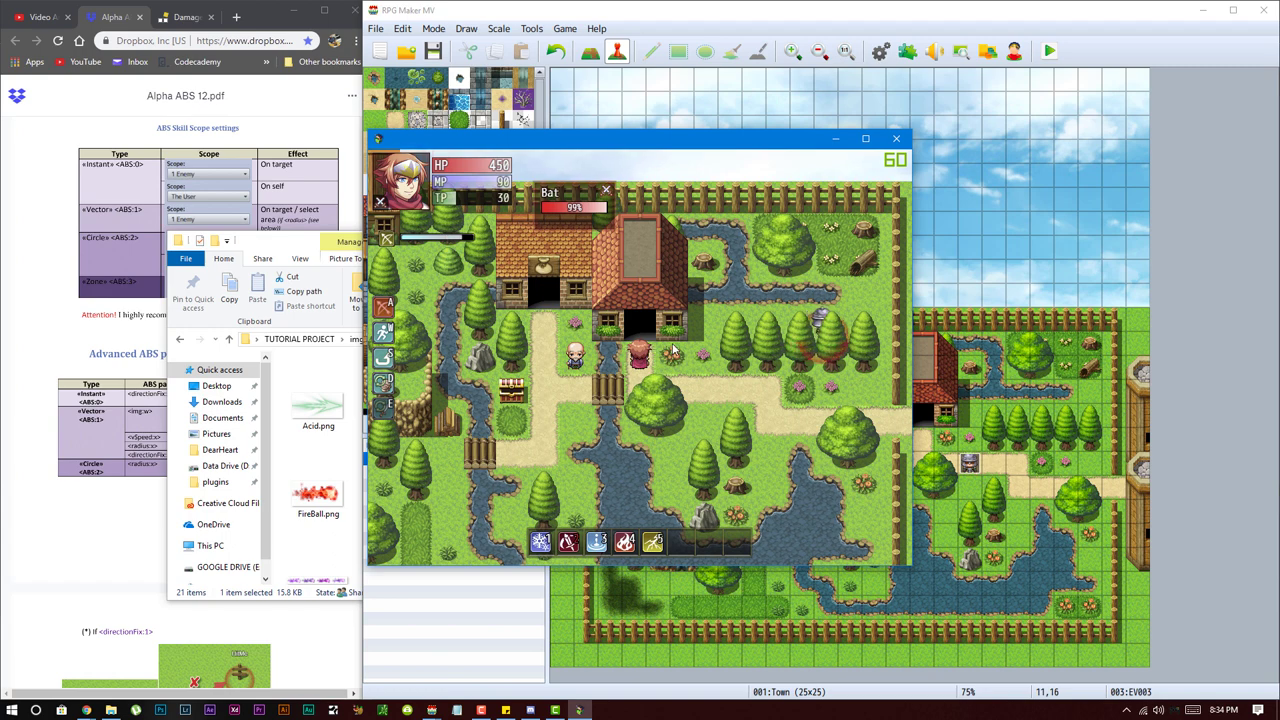
key("Right")
key("Right")
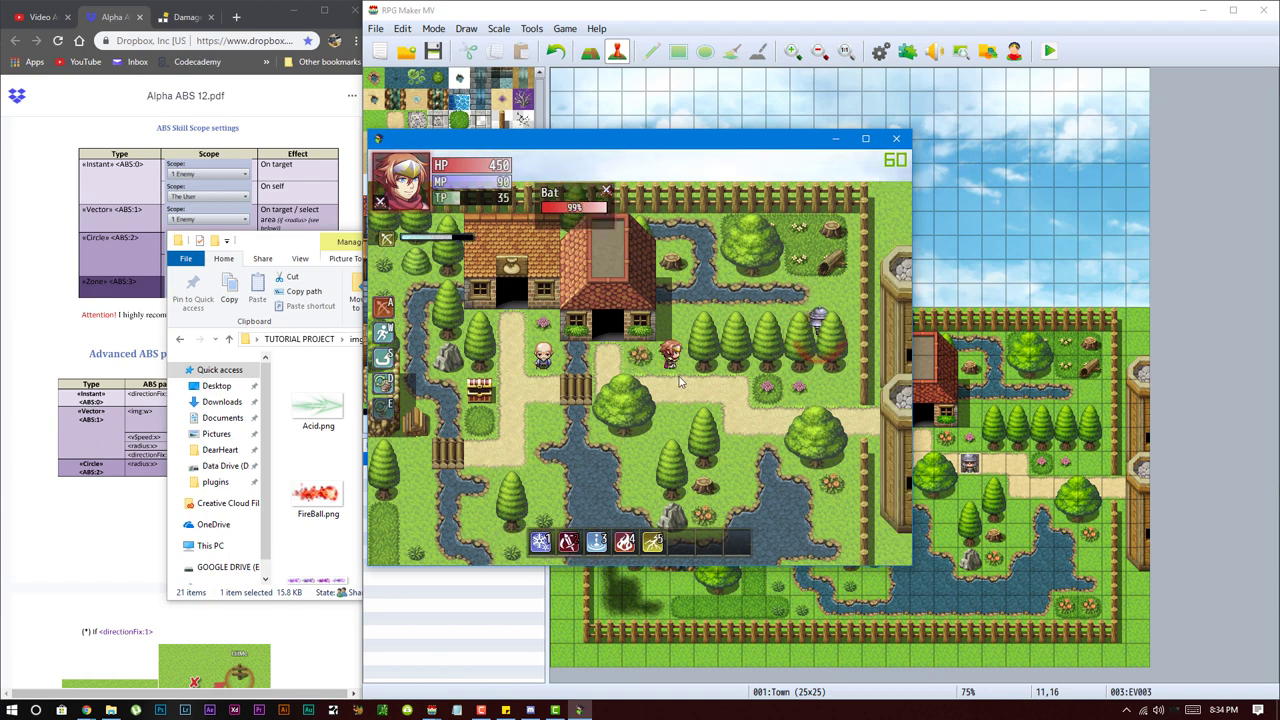
key("Down")
key("Right")
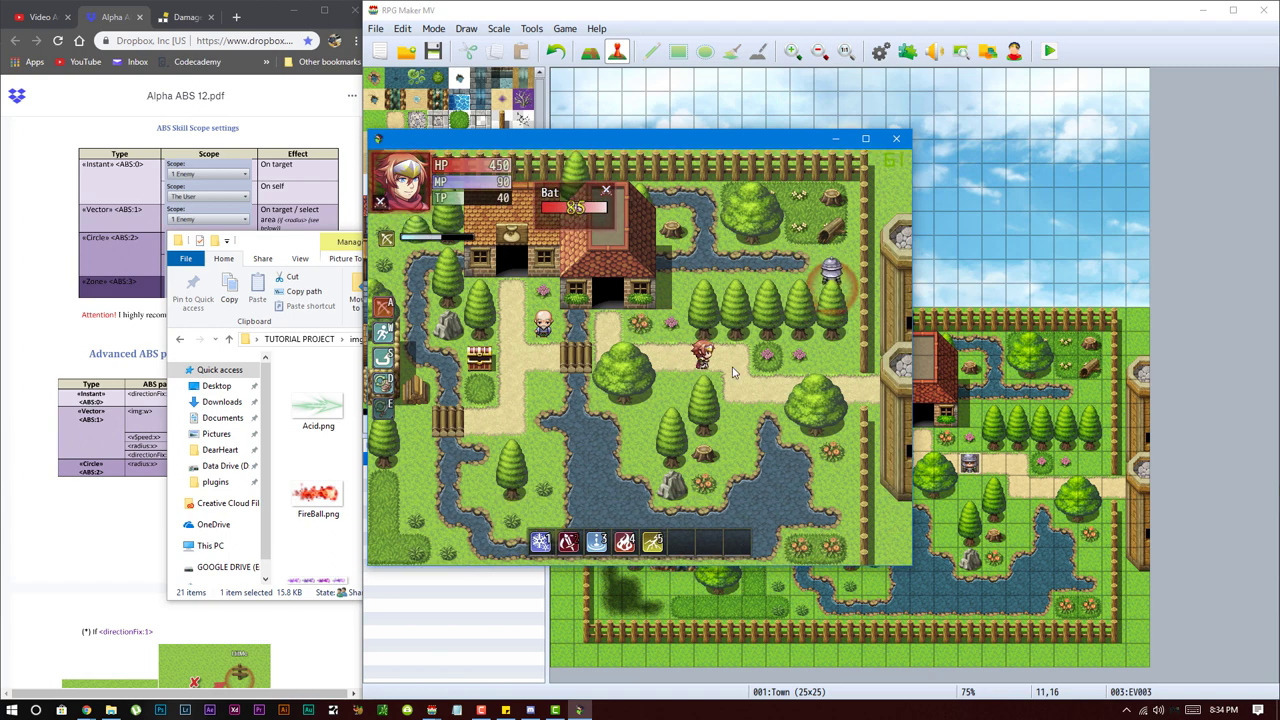
left_click(896, 141)
- Open the database and look through the Alpha ABS PDF from the skill parameters to the list of event command restrictions
left_click(531, 28)
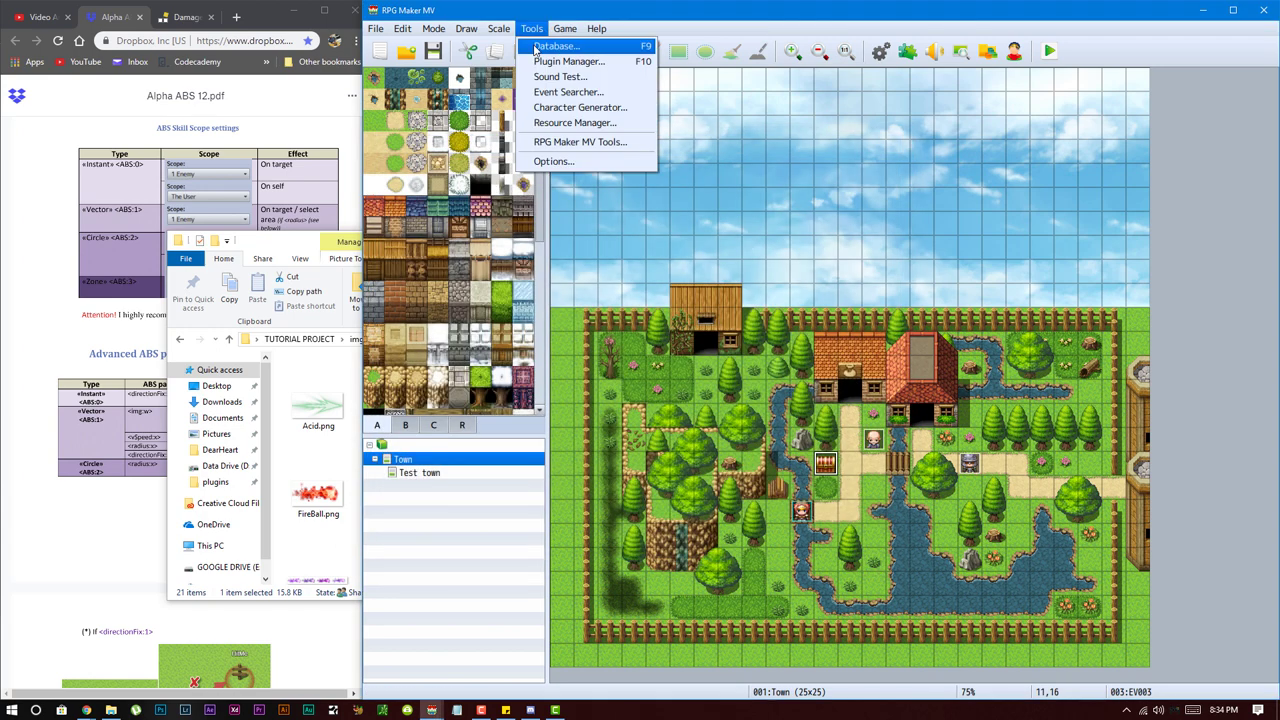
left_click(570, 48)
left_click(91, 473)
scroll(91, 473, "down", 2)
scroll(91, 473, "down", 15)
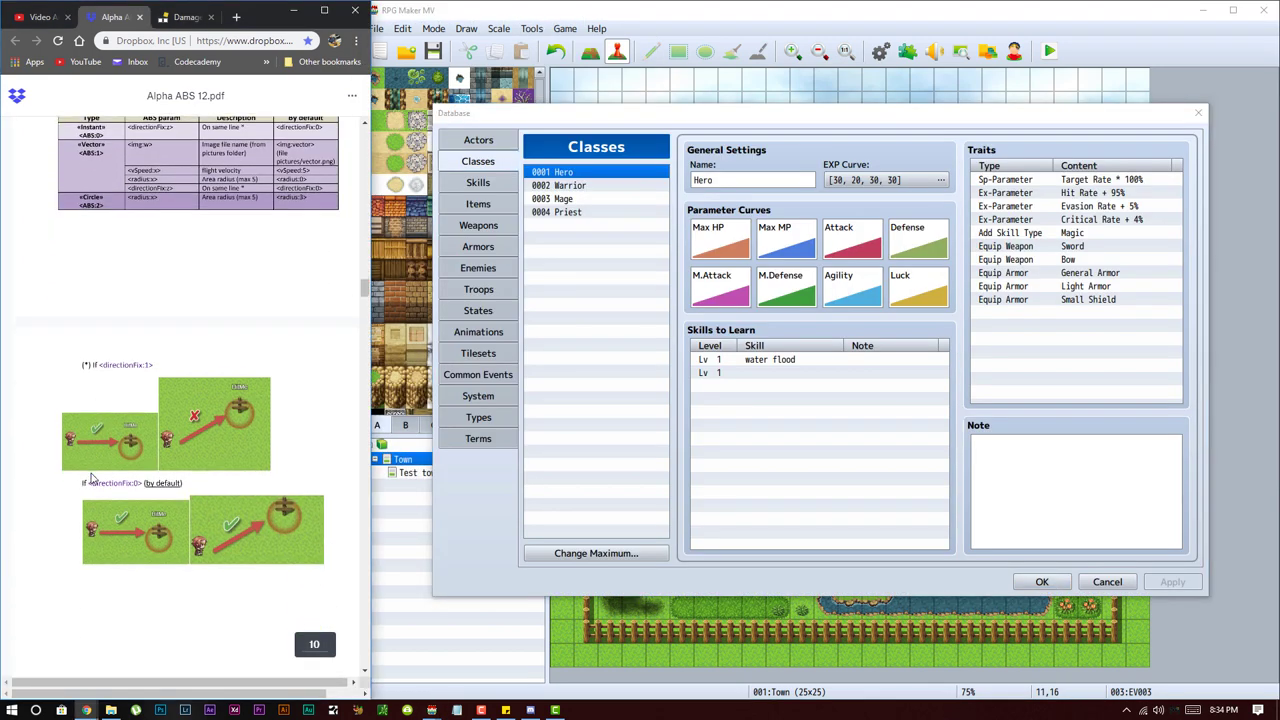
scroll(91, 473, "down", 15)
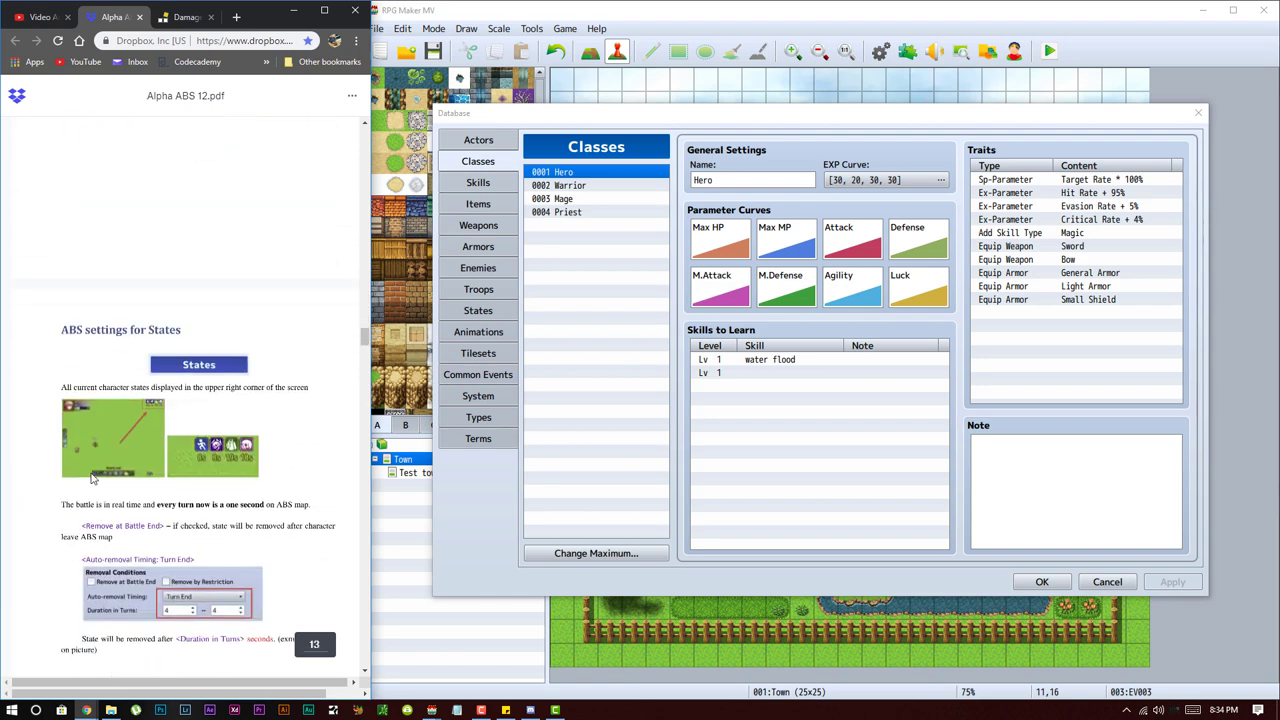
scroll(91, 475, "down", 15)
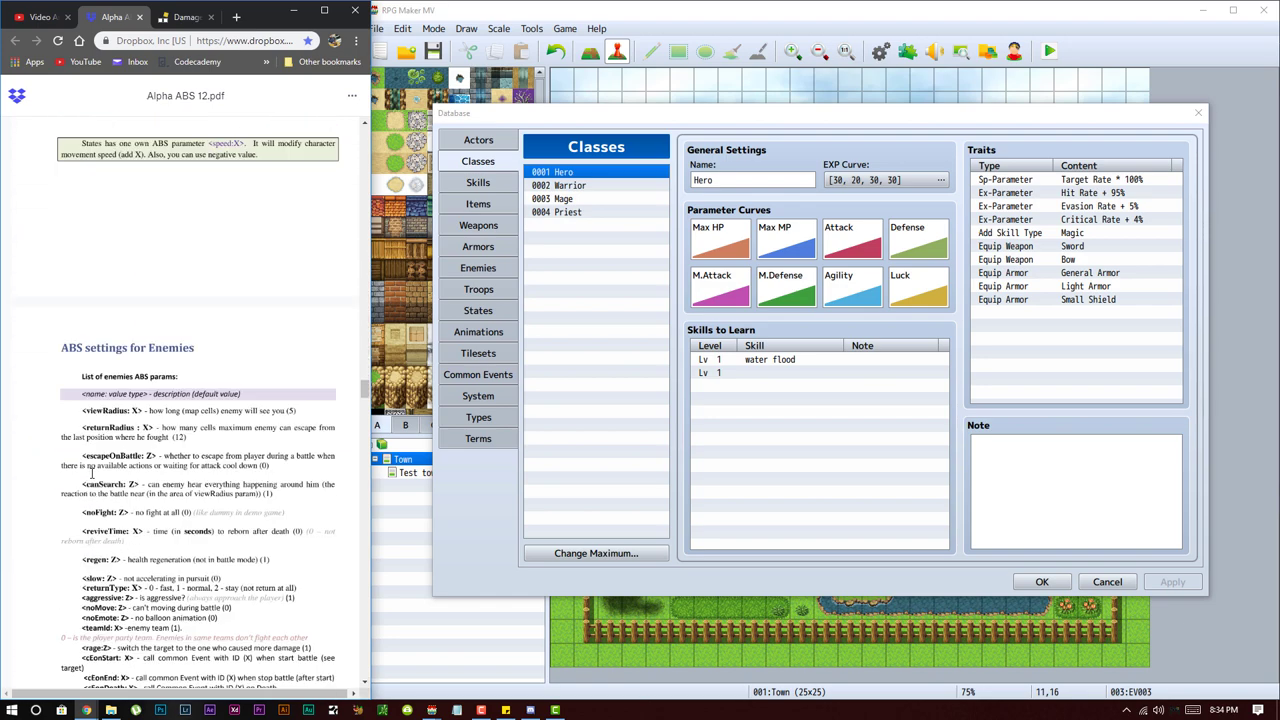
scroll(91, 478, "down", 5)
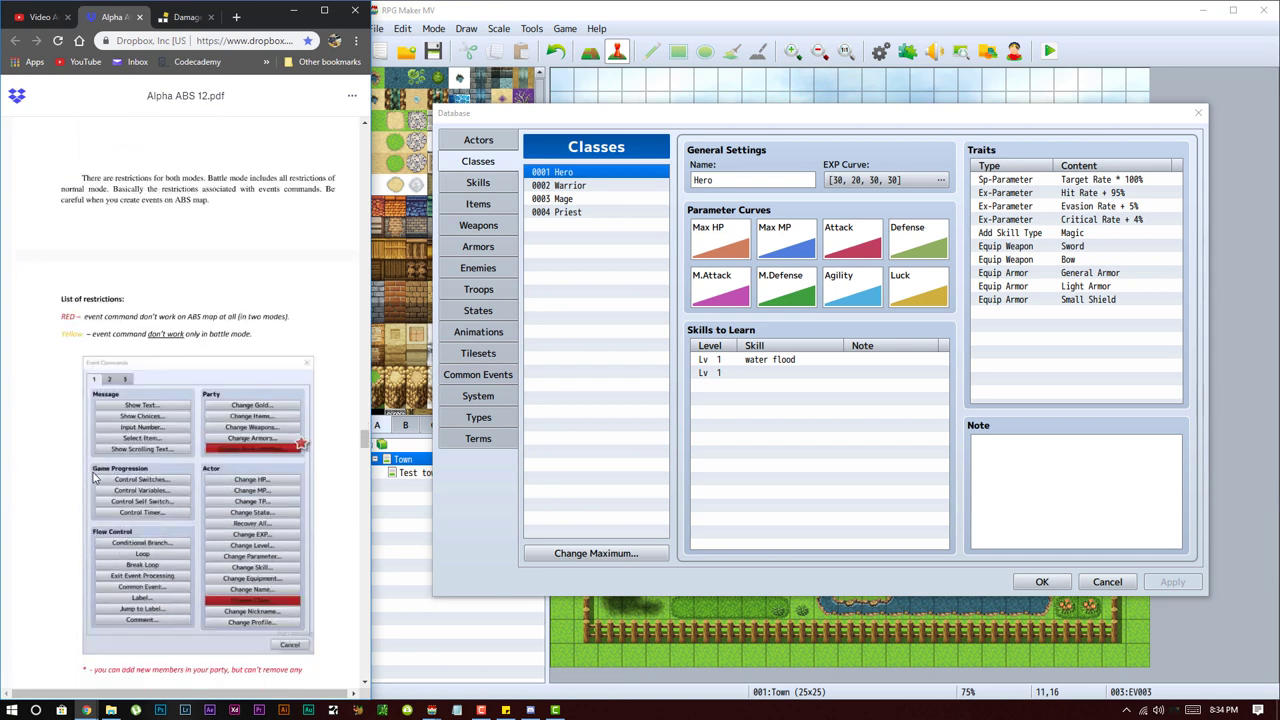
- Add an ammo tag with the value 1 to the Short Bow's note, below the arrow image tag
left_click(1022, 560)
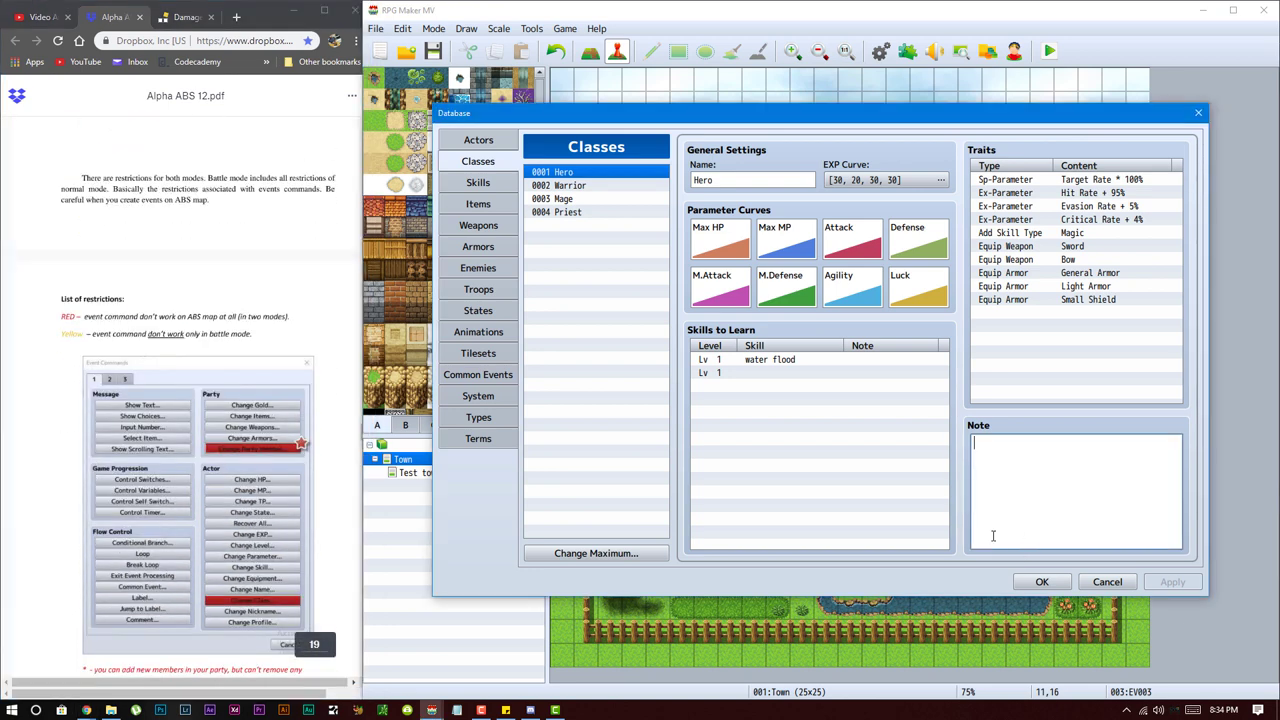
left_click(478, 140)
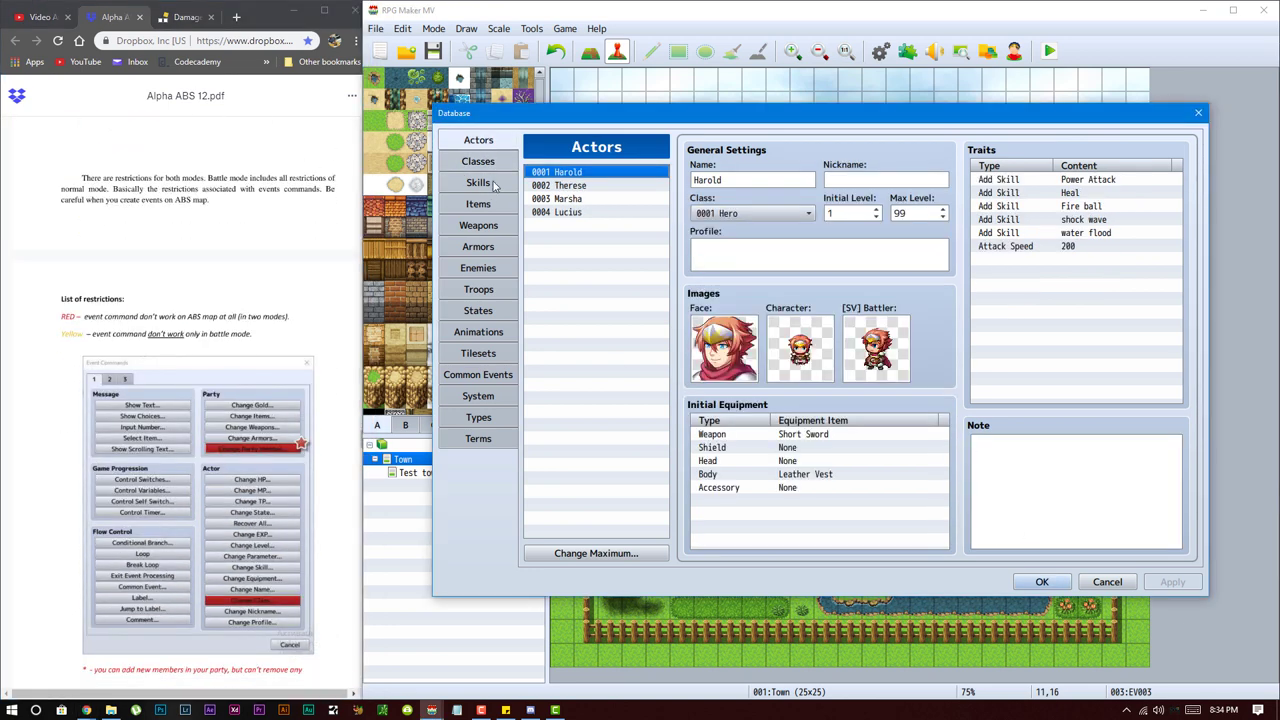
left_click(479, 202)
left_click(478, 225)
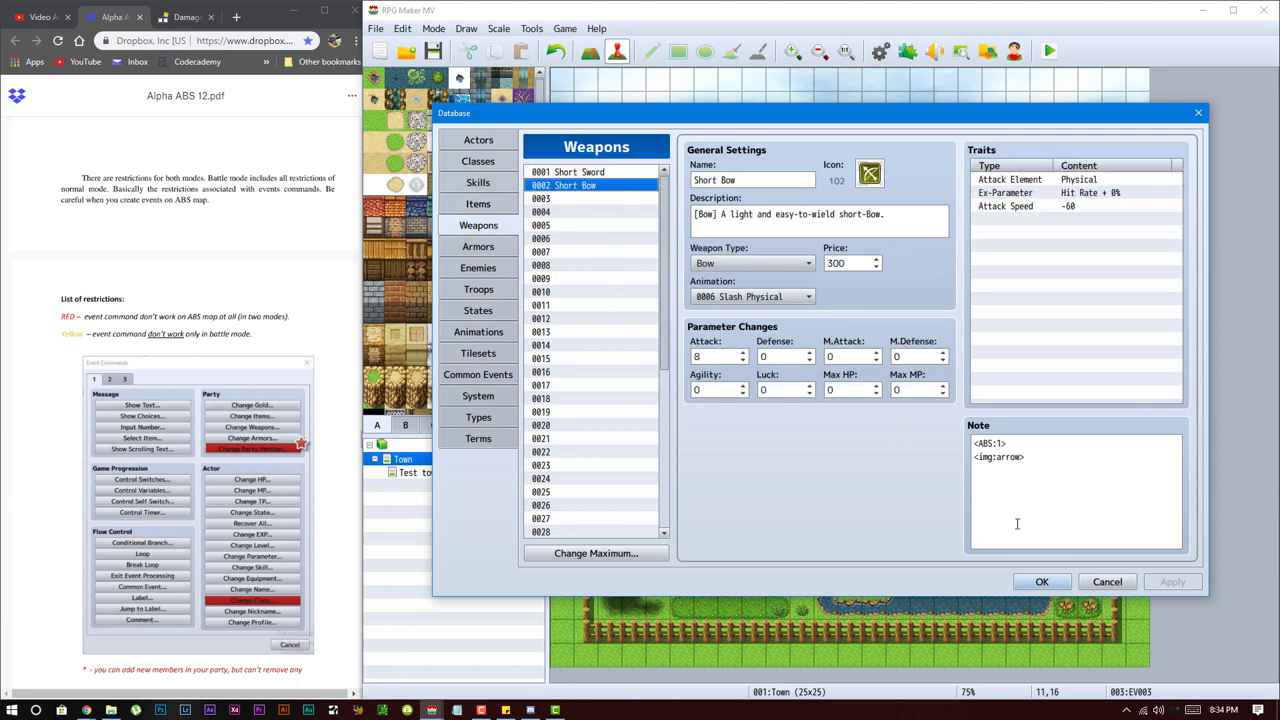
left_click(1088, 467)
key("ctrl+a")
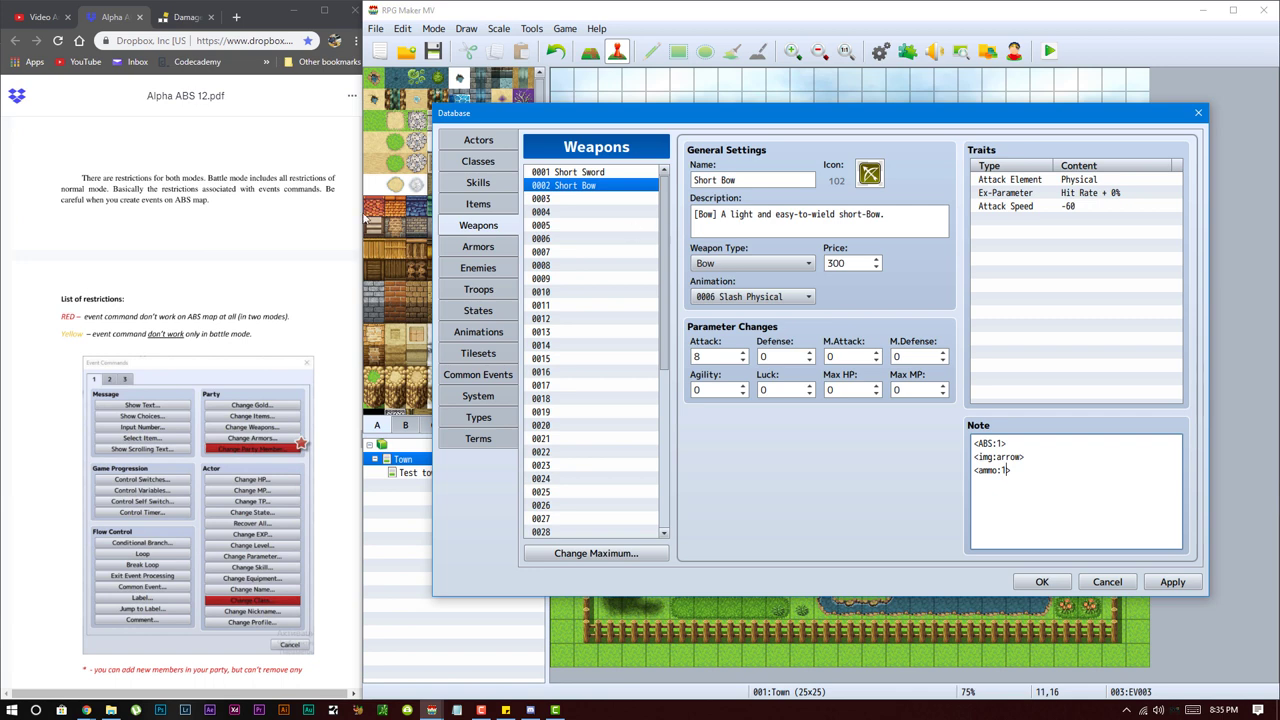
- Create an item named arrow in empty slot 0002 of the Items database and assign it the pink heart icon, number 7
left_click(470, 204)
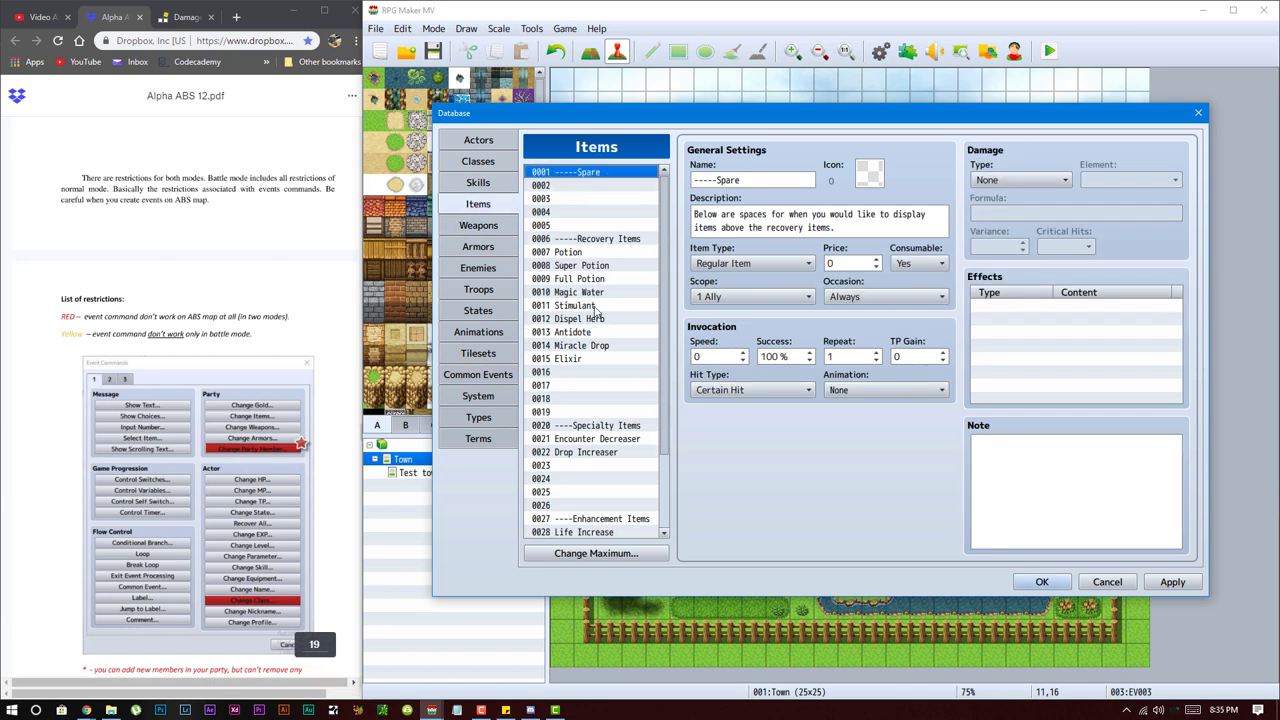
left_click(584, 186)
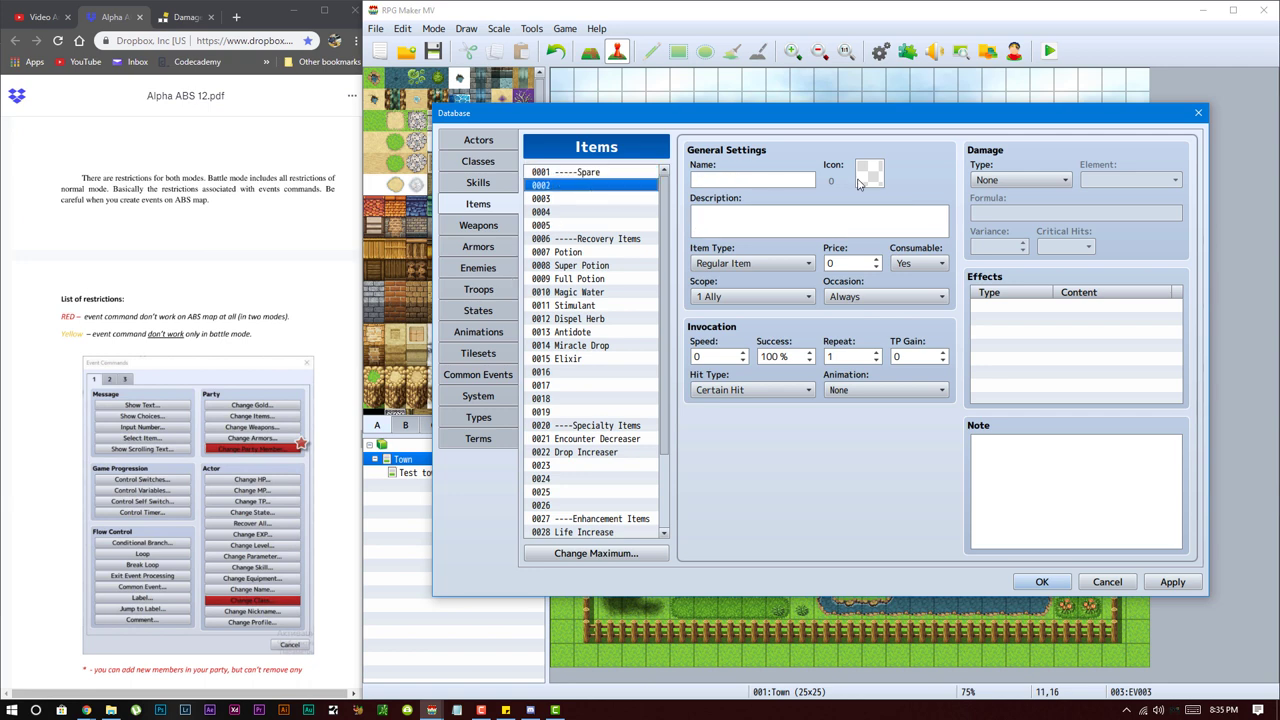
left_click(754, 180)
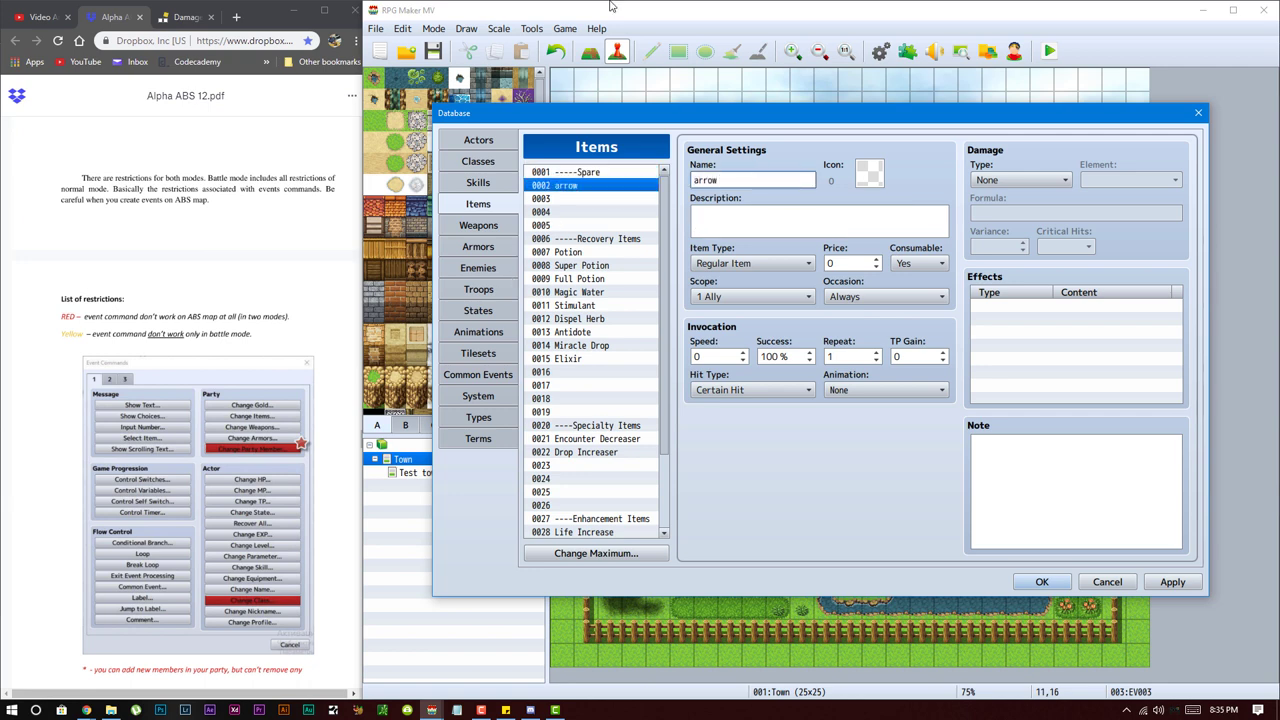
left_click(867, 181)
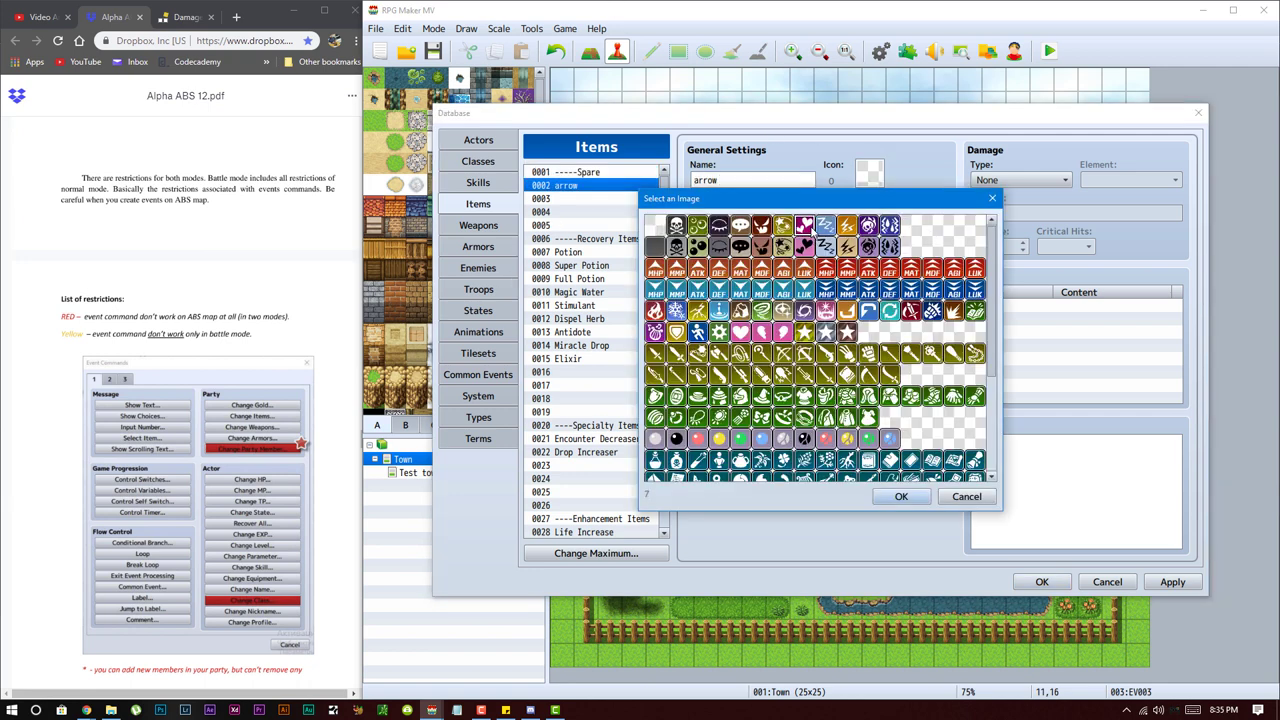
double_click(806, 228)
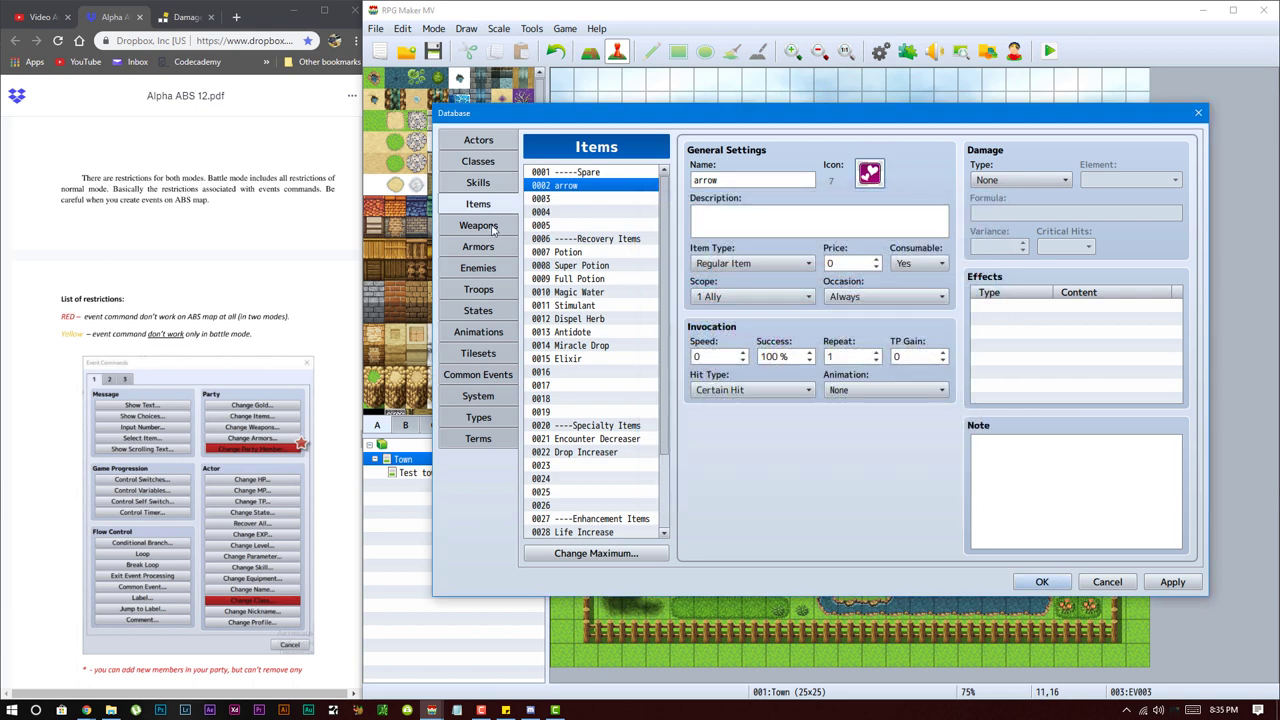
- Set the Short Bow's ammo note tag to 2 to match the arrow item's ID, and save the database changes
left_click(480, 182)
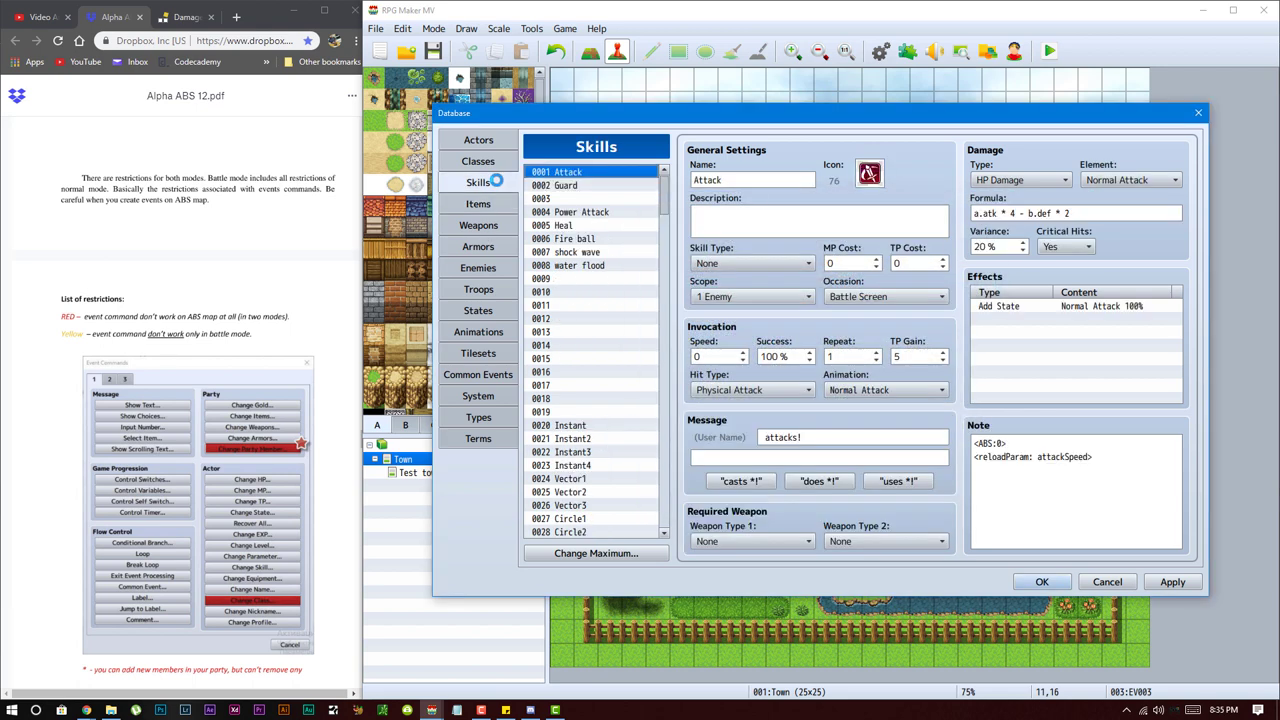
left_click(497, 204)
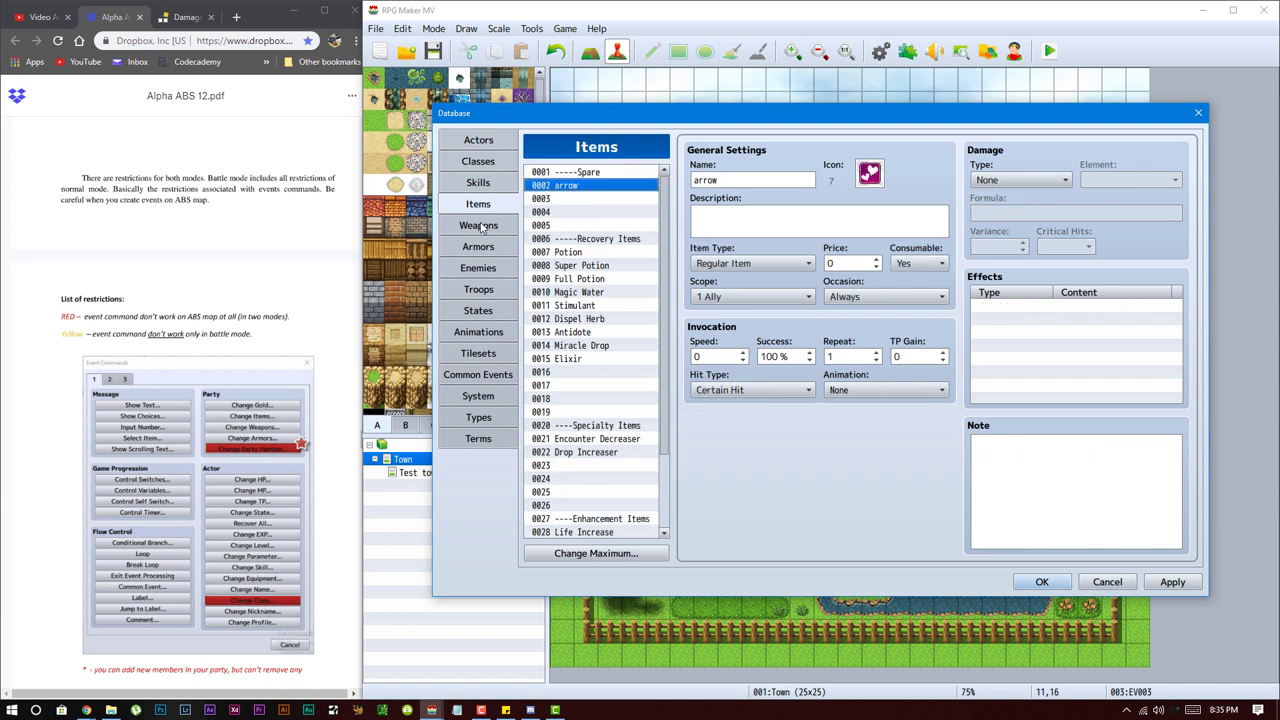
left_click(486, 225)
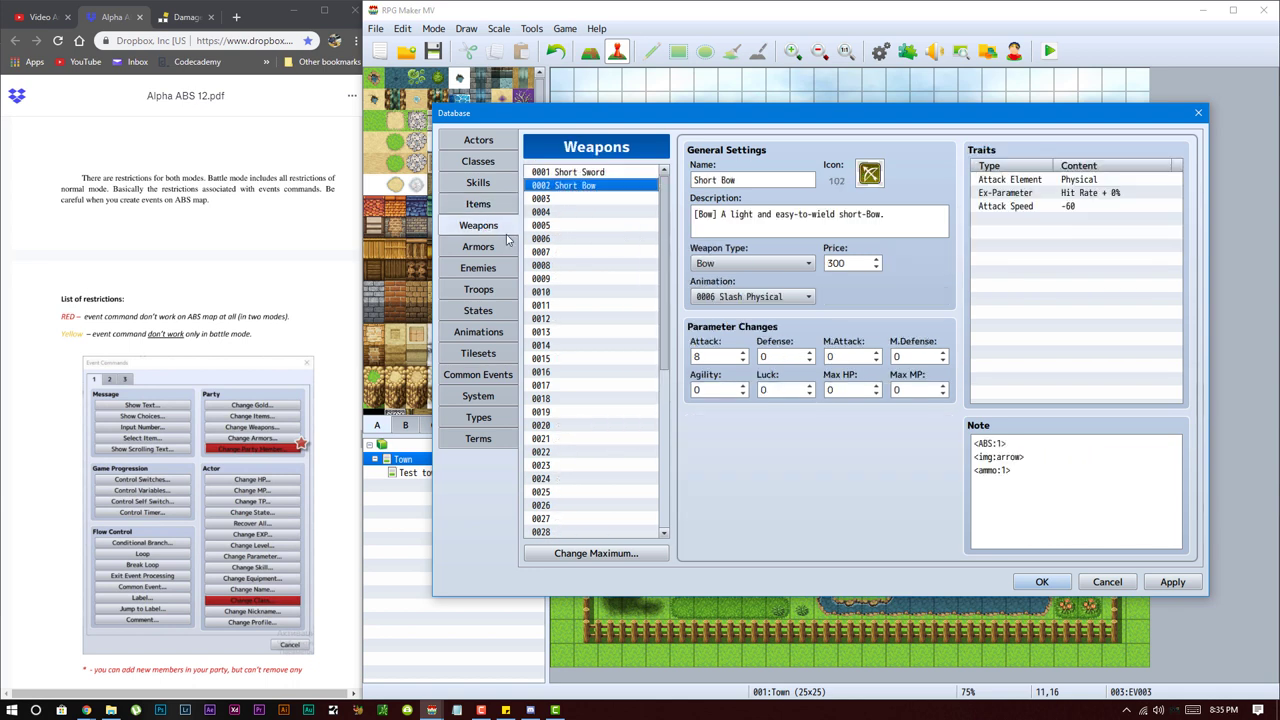
left_click(1012, 469)
key("ctrl+a")
double_click(1003, 469)
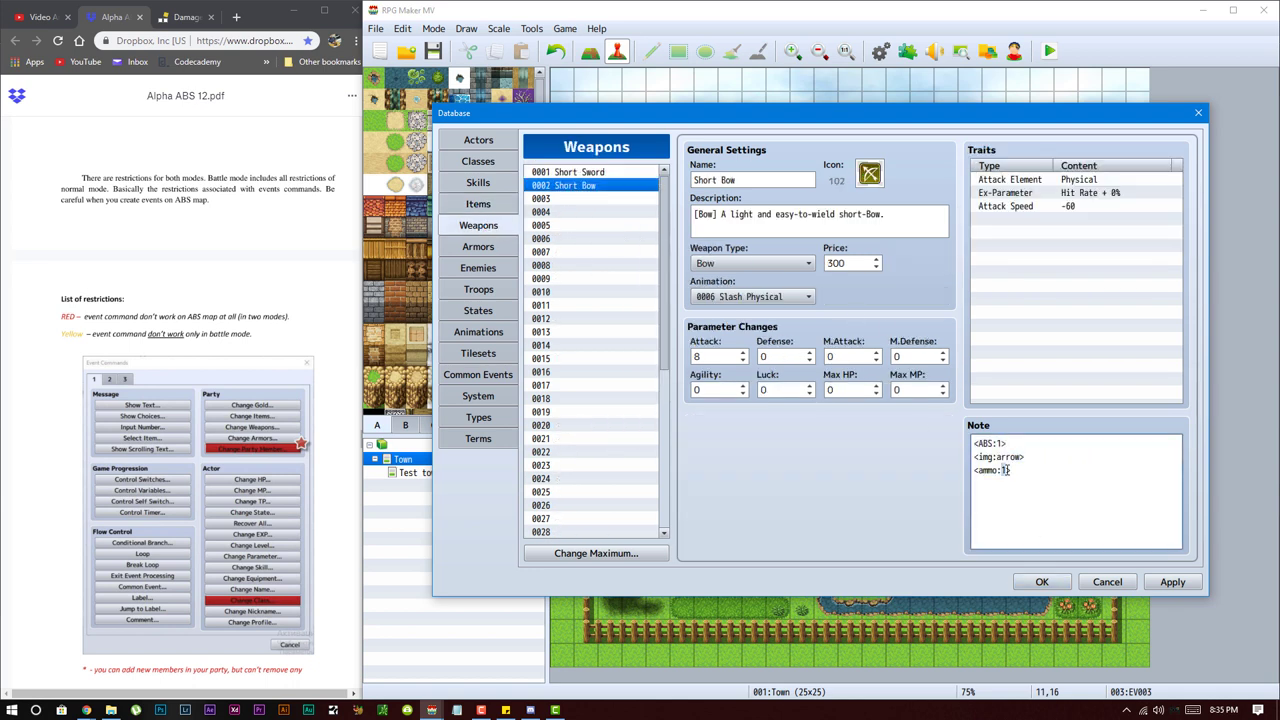
left_click(1039, 582)
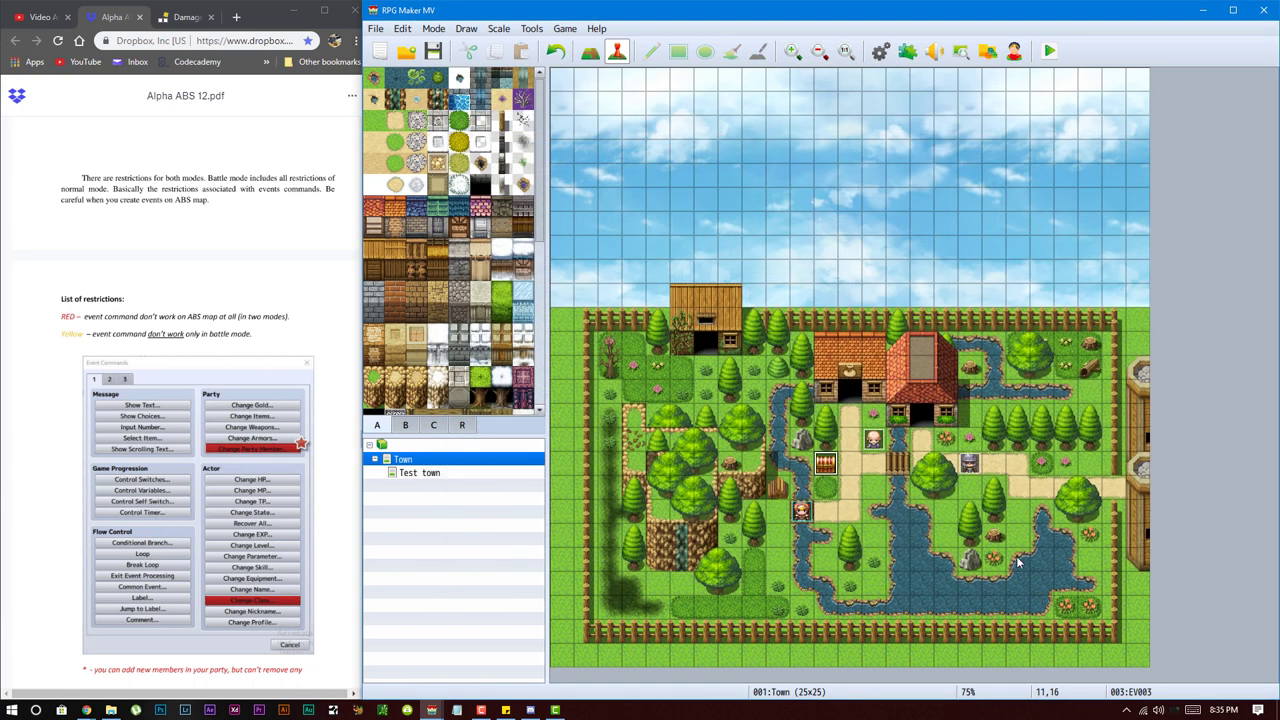
- Copy the chest event onto the path tile directly east of it and open the copy for editing
key("ctrl+c")
left_click(845, 465)
key("ctrl+v")
double_click(843, 466)
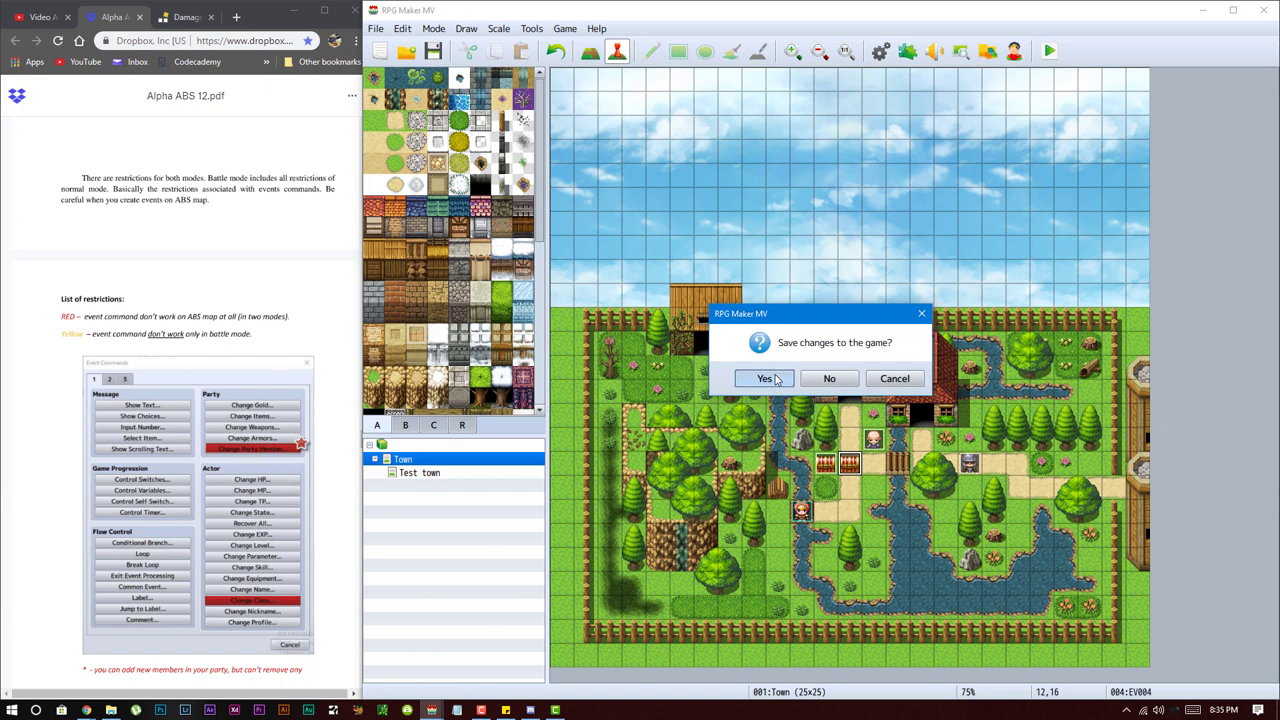
- Save the game changes, start a new game in a playtest, and collect the Short Bow from the first chest
left_click(775, 380)
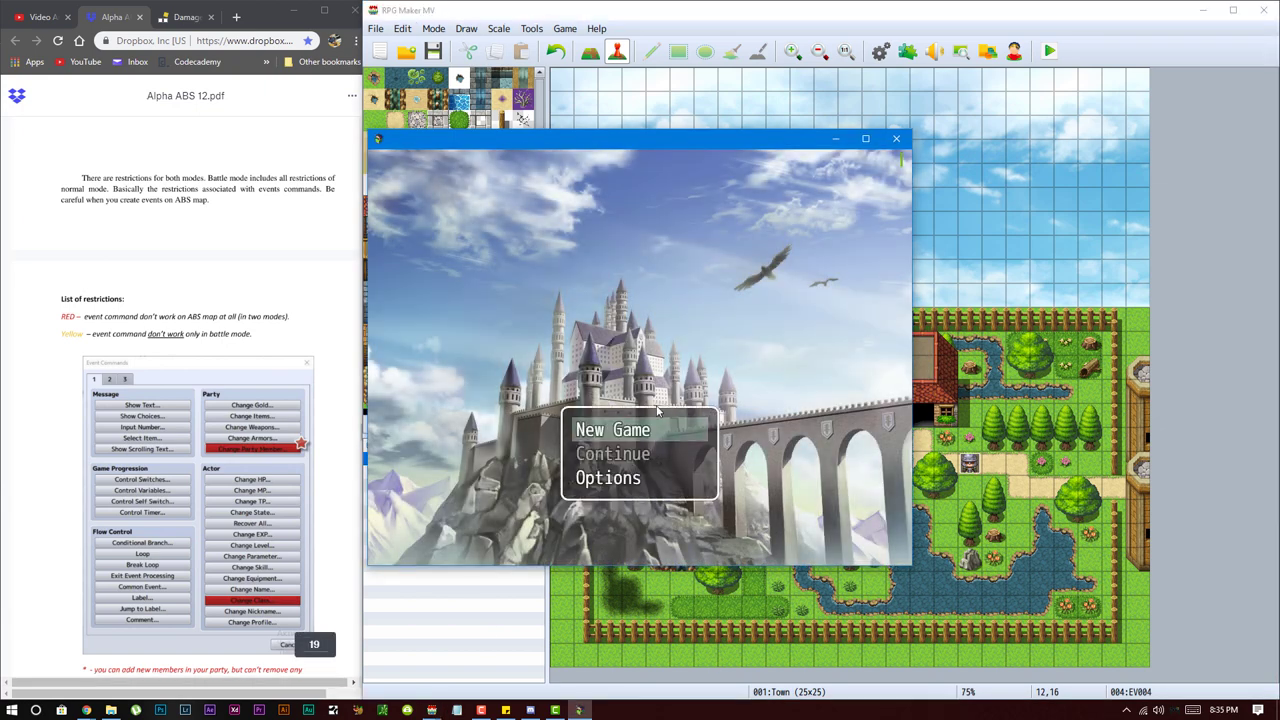
left_click(664, 431)
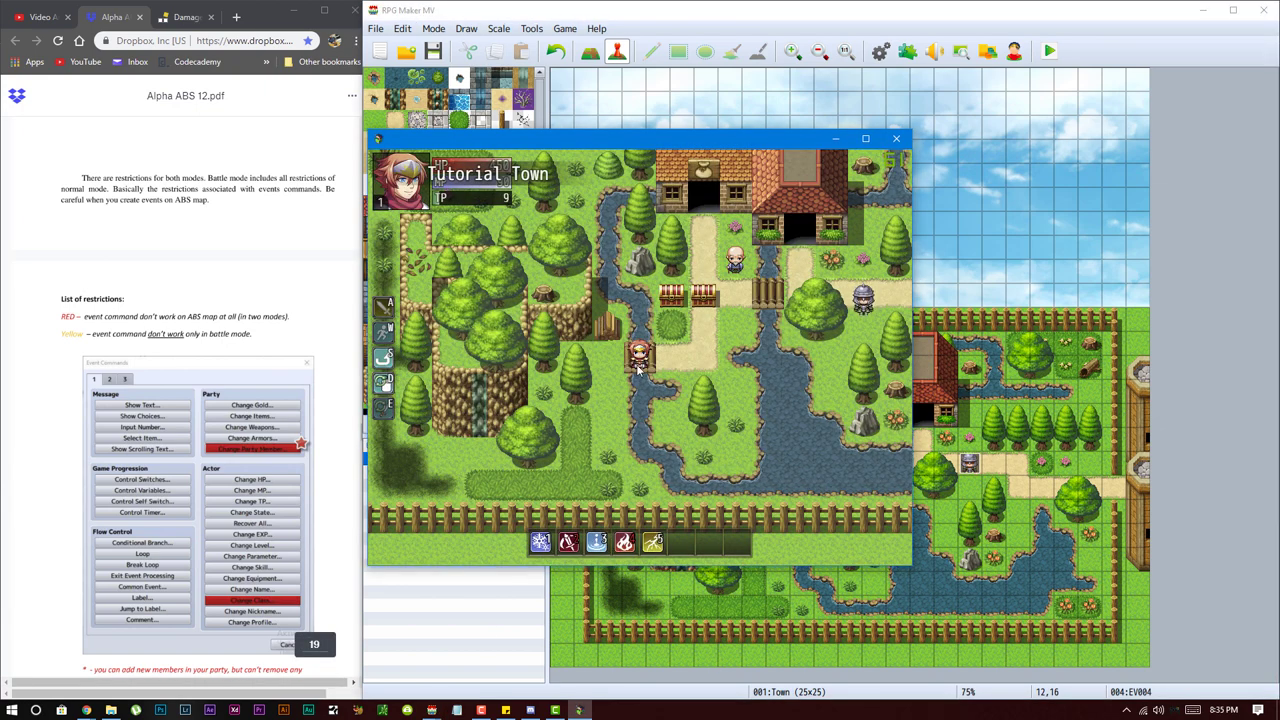
left_click(636, 335)
left_click(636, 335)
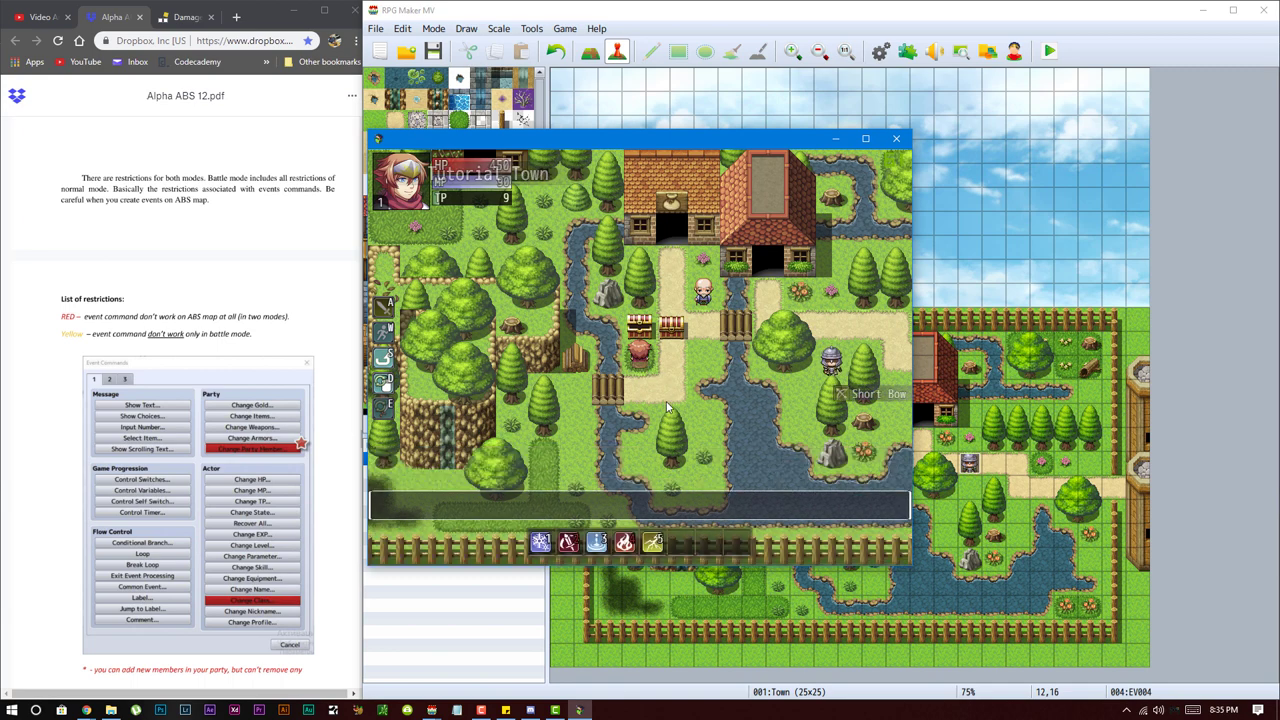
- Equip the character with the Short Bow in place of the Short Sword and return to the map
key("Escape")
left_click(404, 224)
left_click(404, 223)
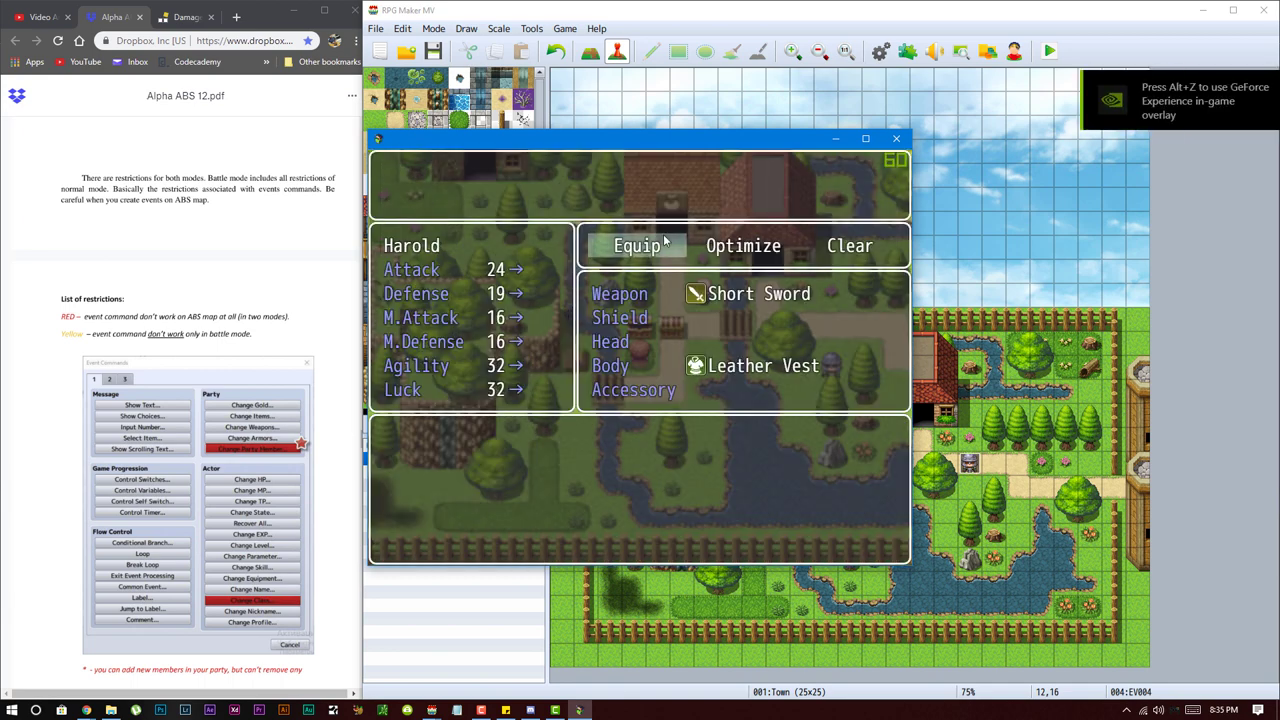
key("Return")
key("Return")
left_click(478, 440)
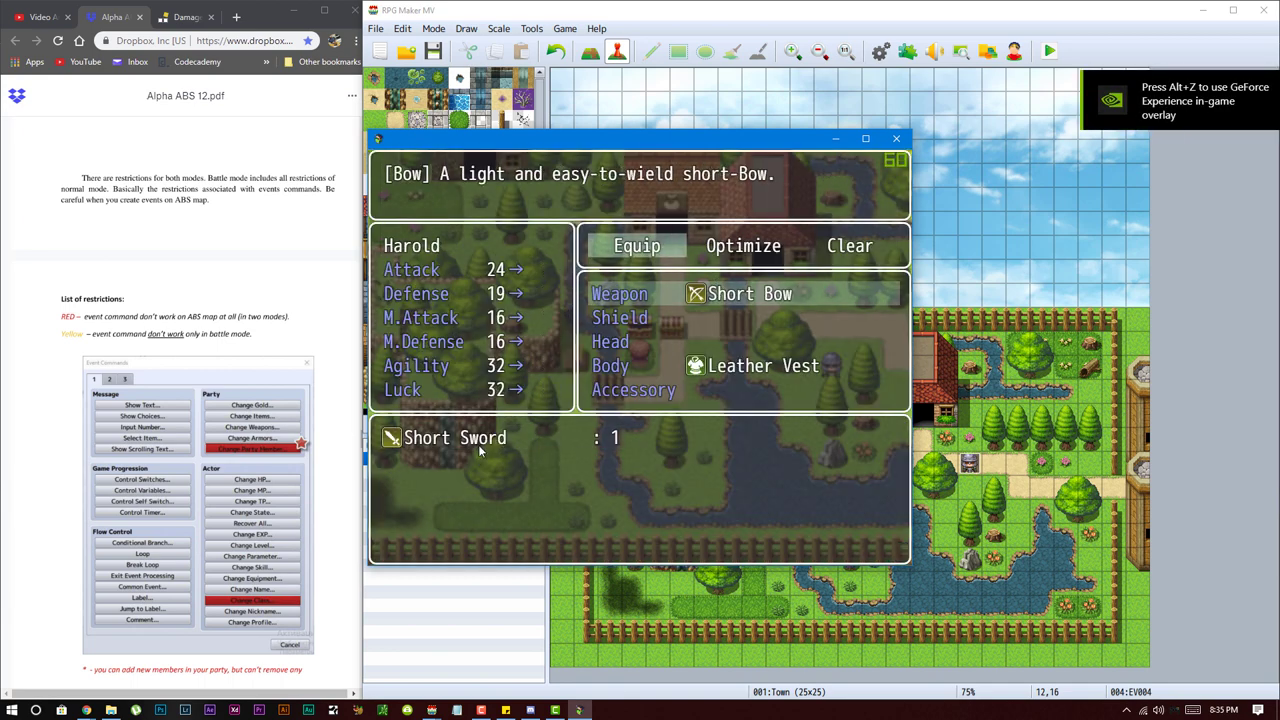
key("Escape")
key("Escape")
key("Escape")
- Target the Bat, walk toward the river, and try to shoot three times with the Short Bow without carrying arrows
left_click(823, 373)
left_click(690, 388)
key("a")
key("a")
key("a")
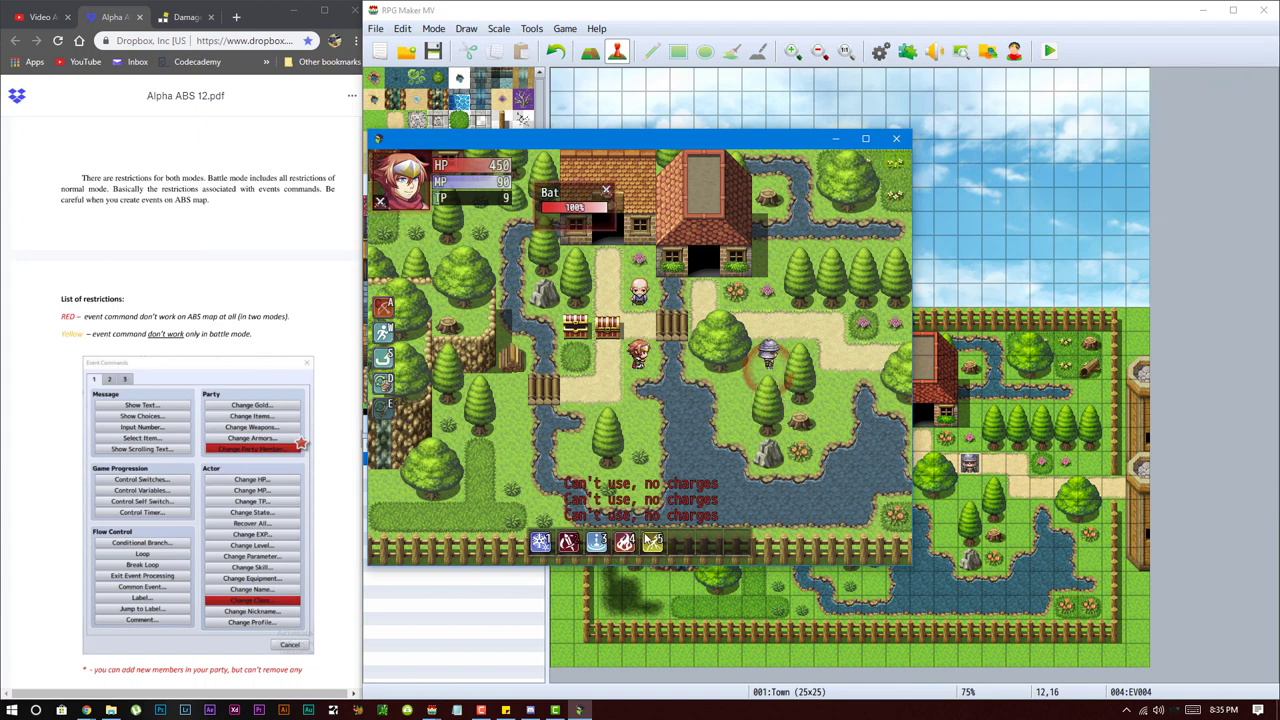
- Return to the chests, collect the arrows from the second one, and dismiss the found-item message
left_click(573, 365)
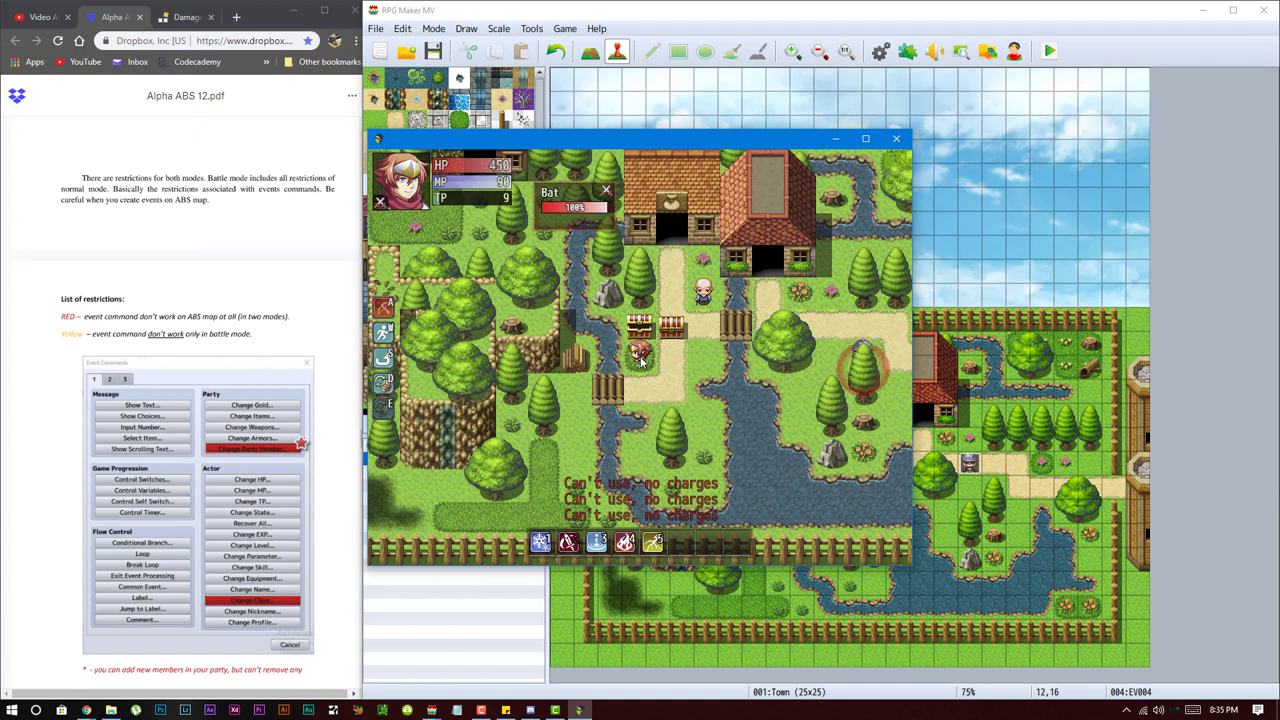
left_click(660, 334)
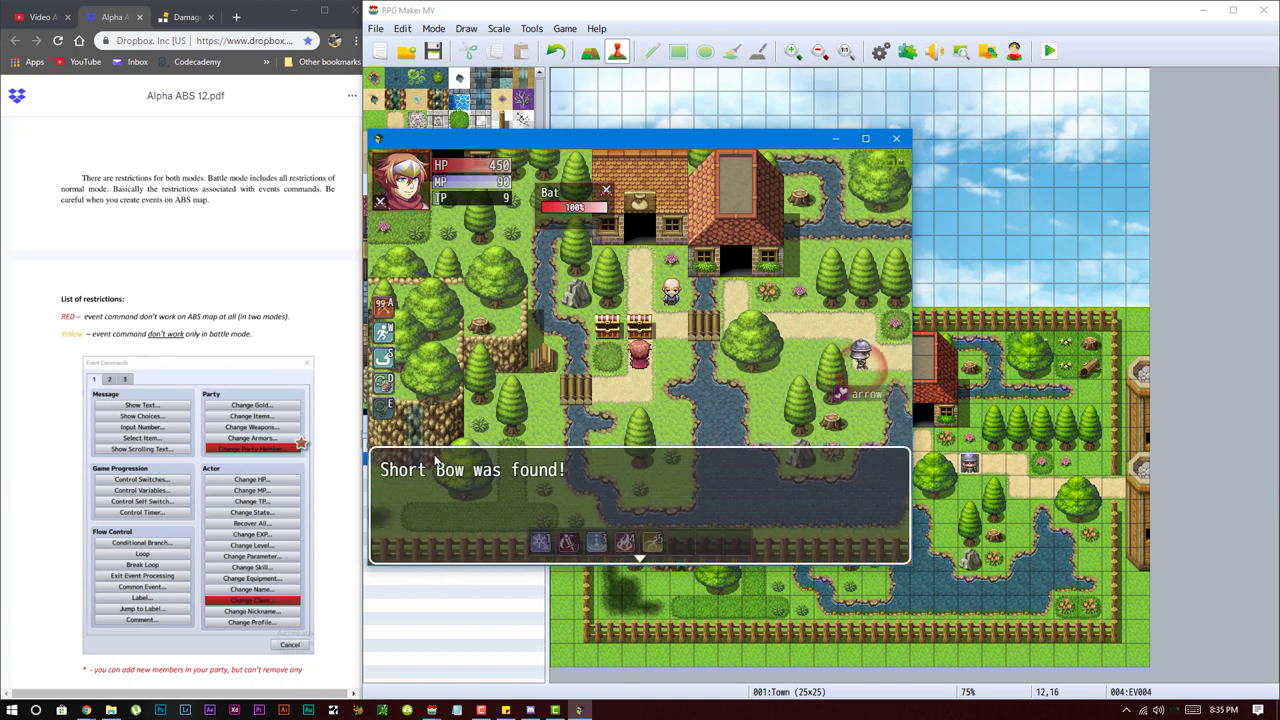
left_click(410, 430)
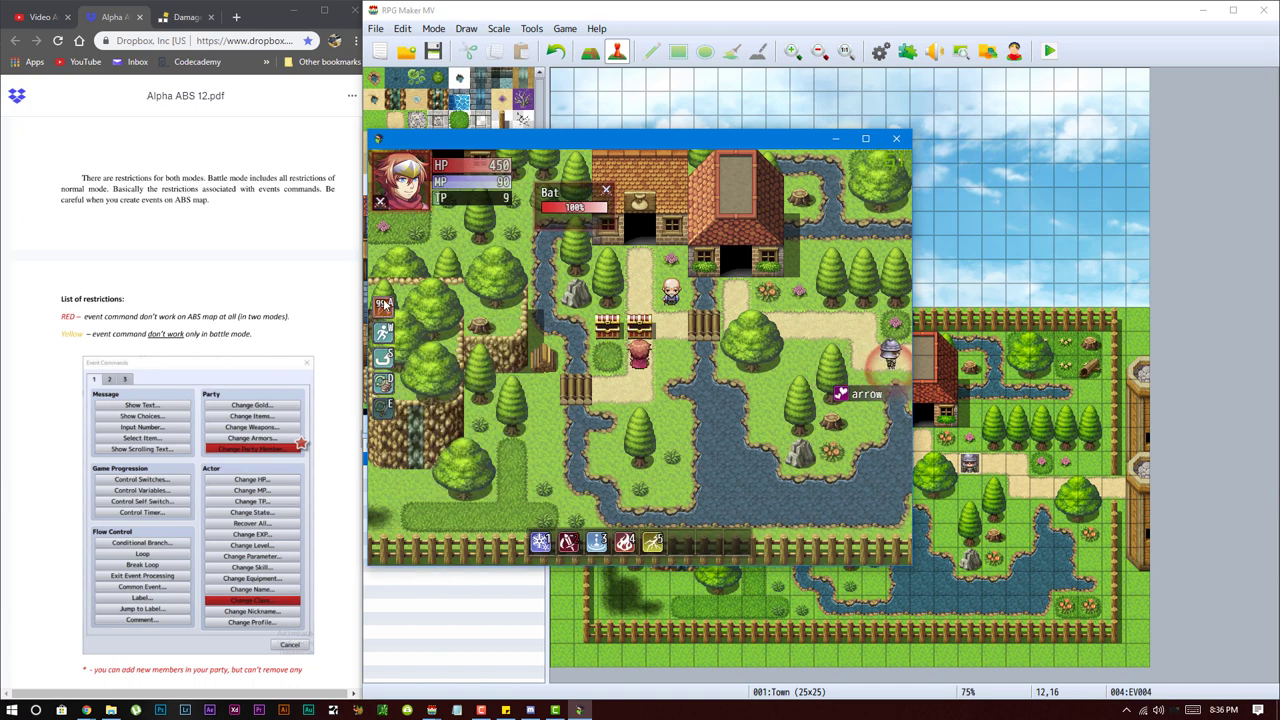
- Cross the bridge, approach the Bat along the eastern path, and shoot it repeatedly with the Short Bow
key("Right")
key("Up")
key("Right")
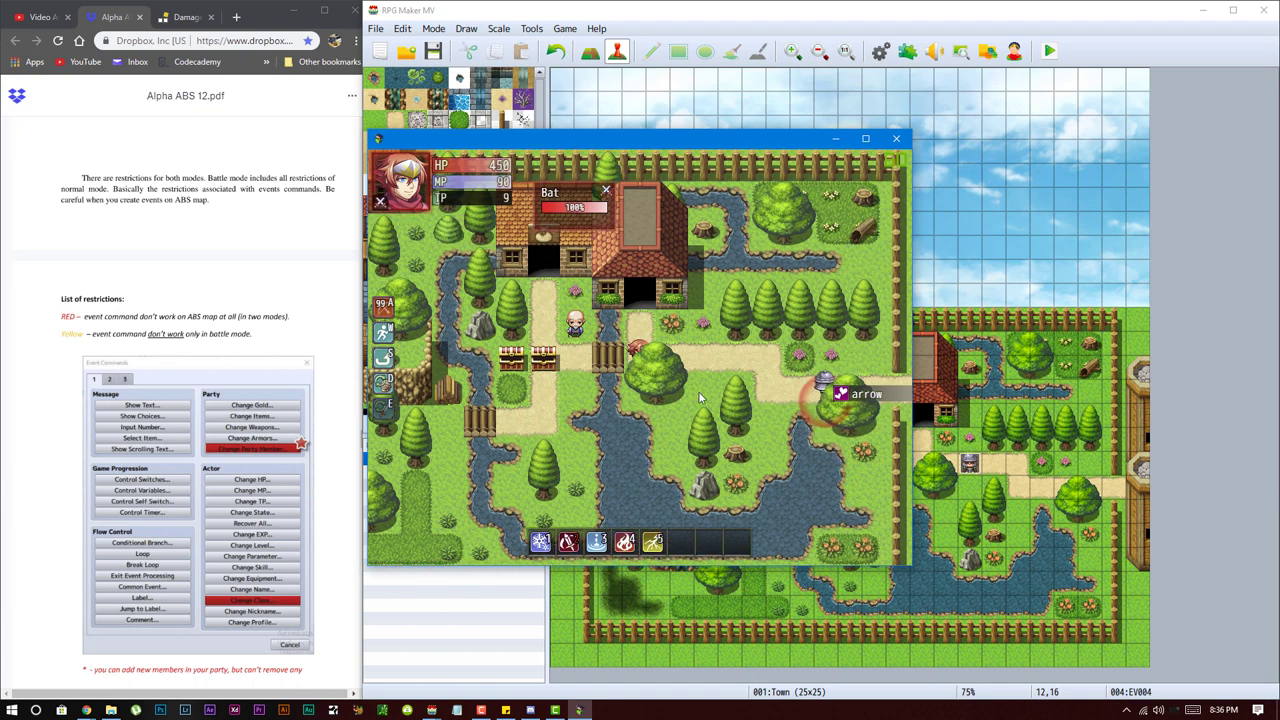
key("a")
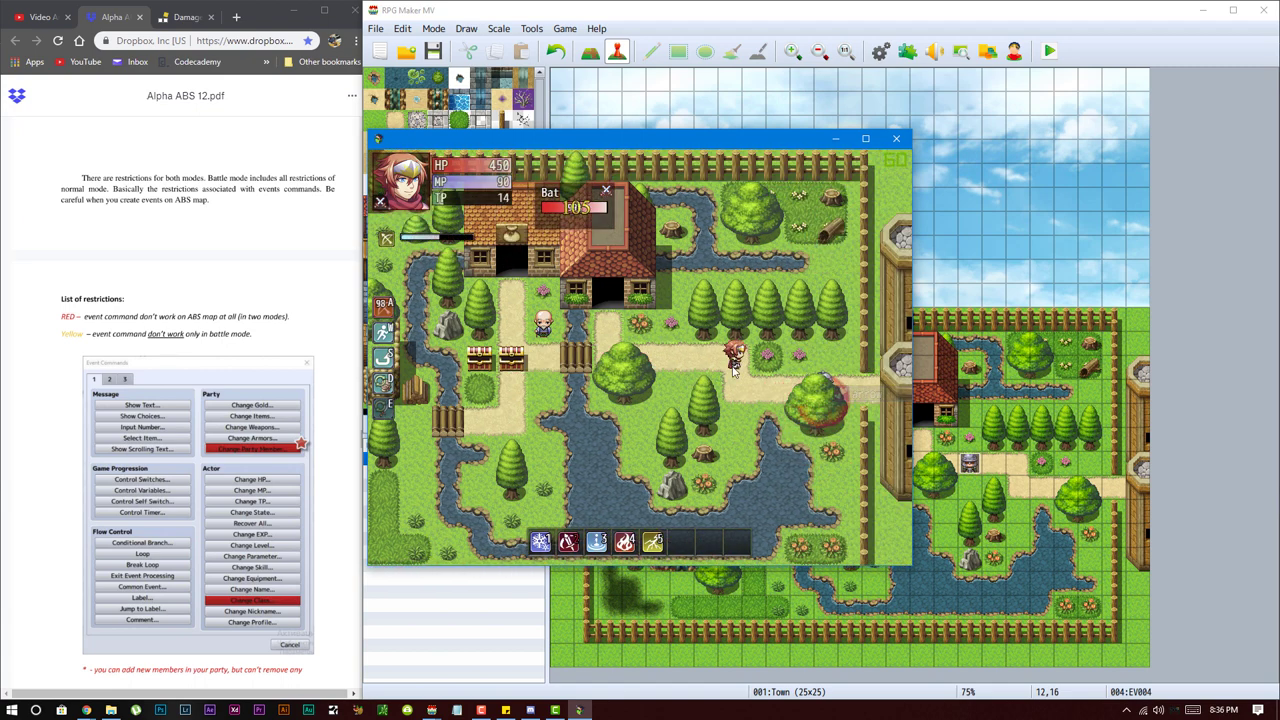
key("a")
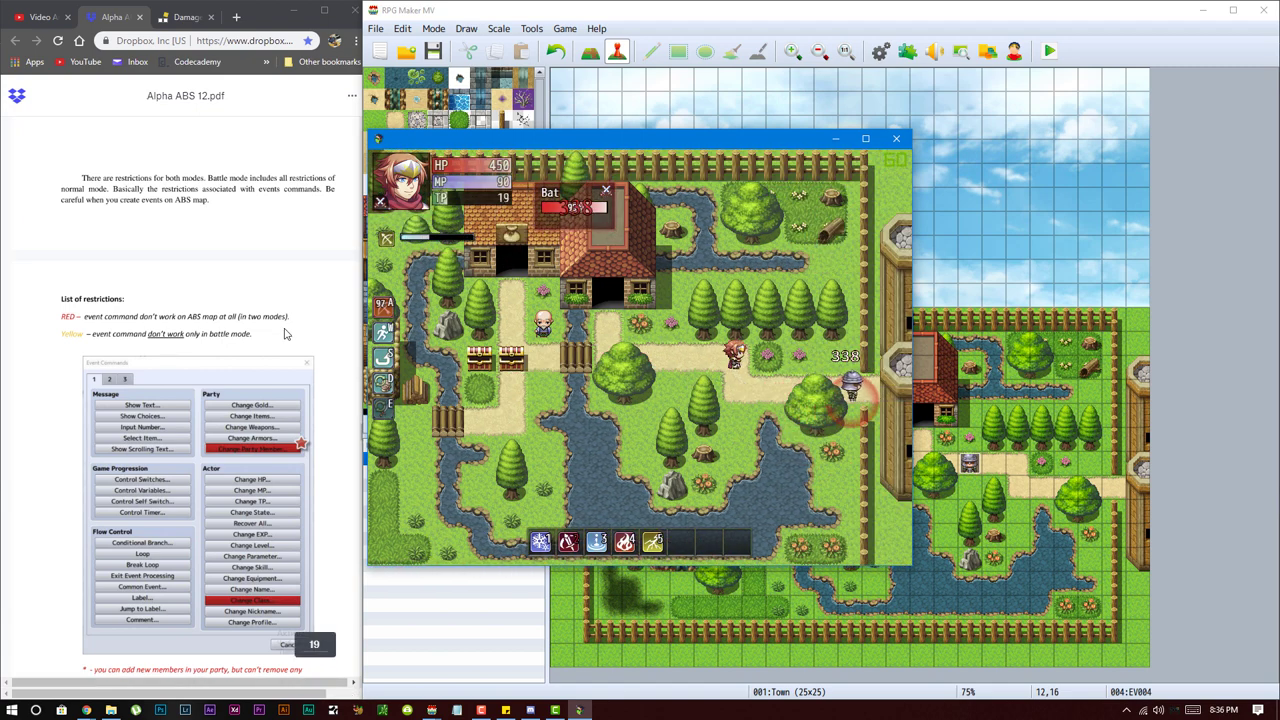
key("a")
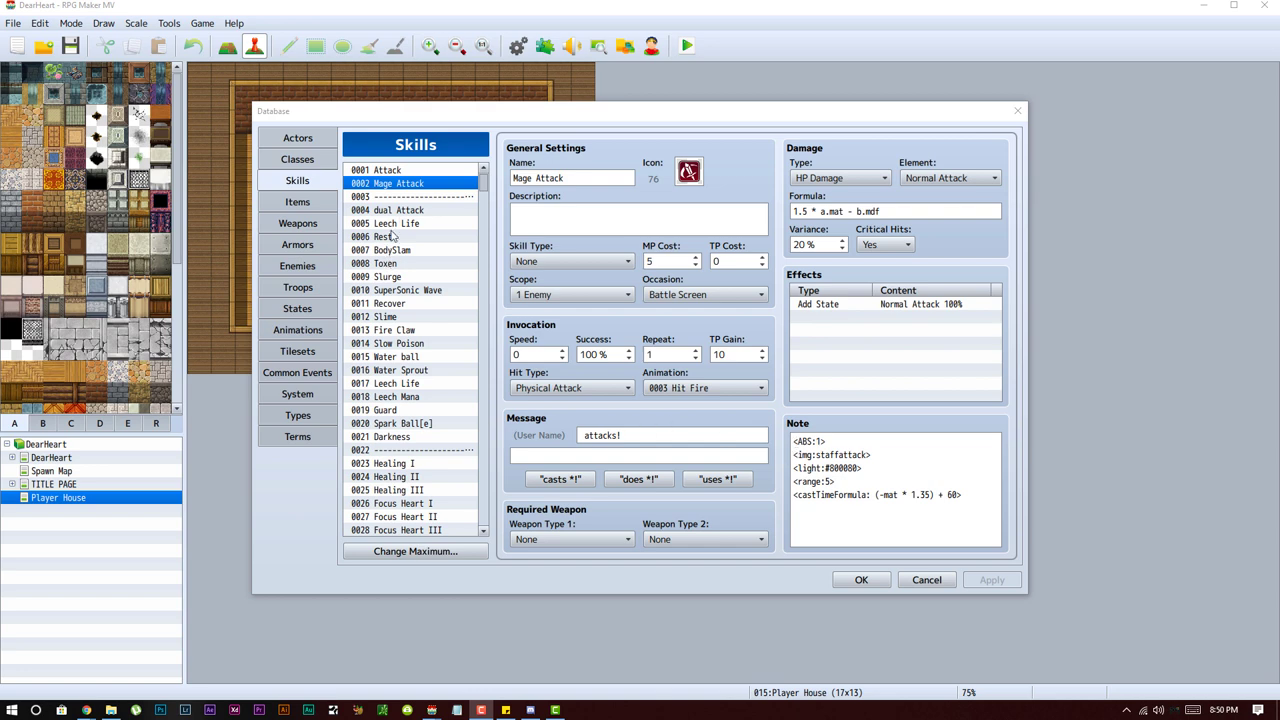
- In the DearHeart project's database, examine the Attack and Healing I skills with their note formulas, and open the weapons list
left_click(386, 171)
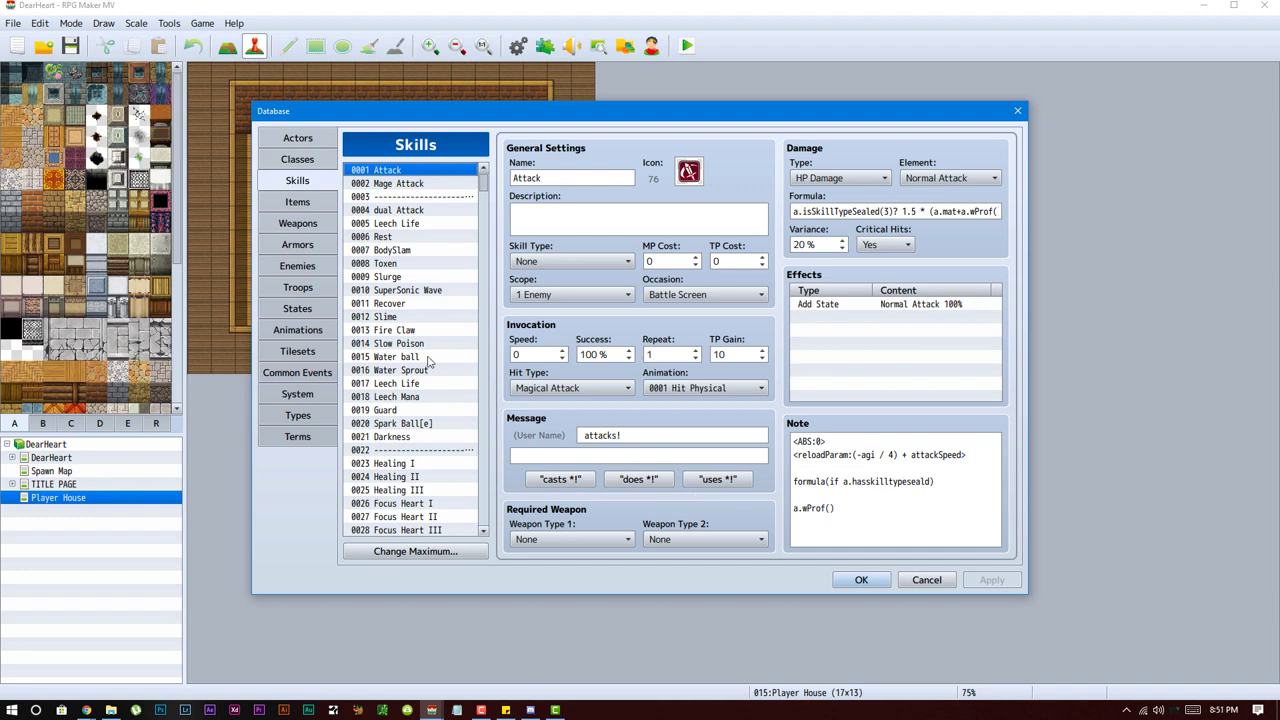
scroll(420, 400, "down", 1)
left_click(402, 440)
scroll(414, 458, "down", 2)
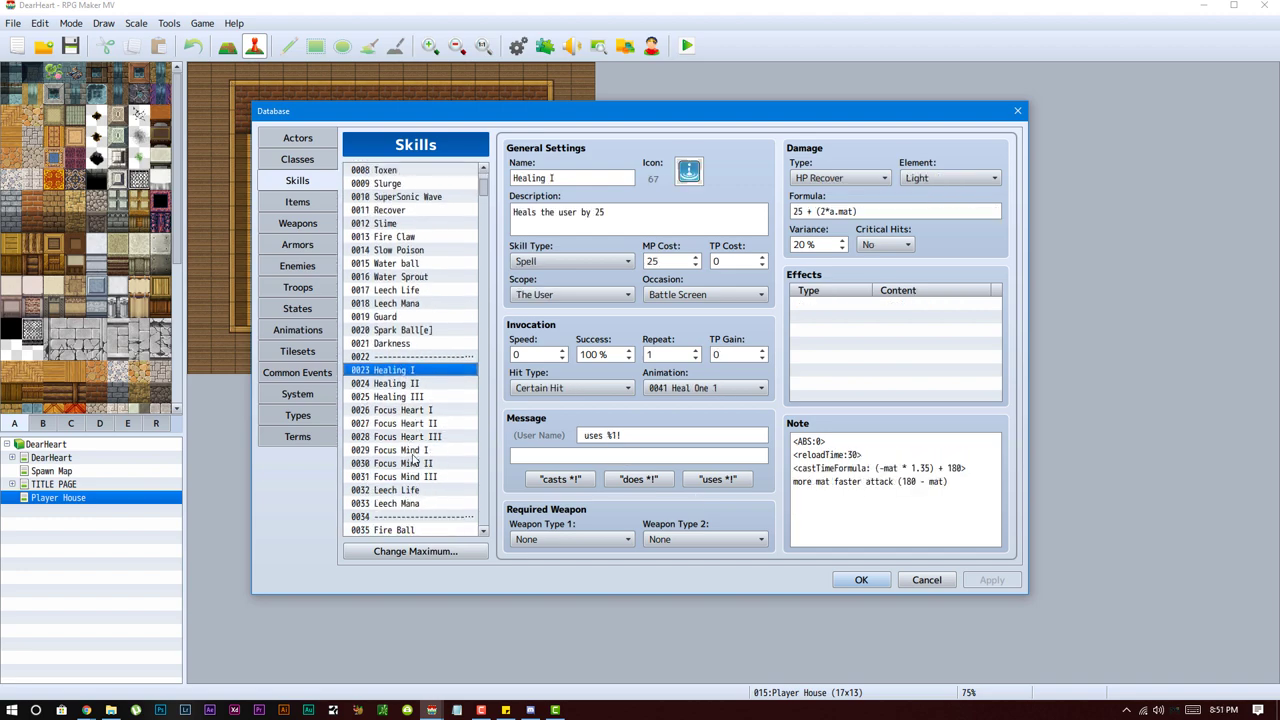
left_click(298, 222)
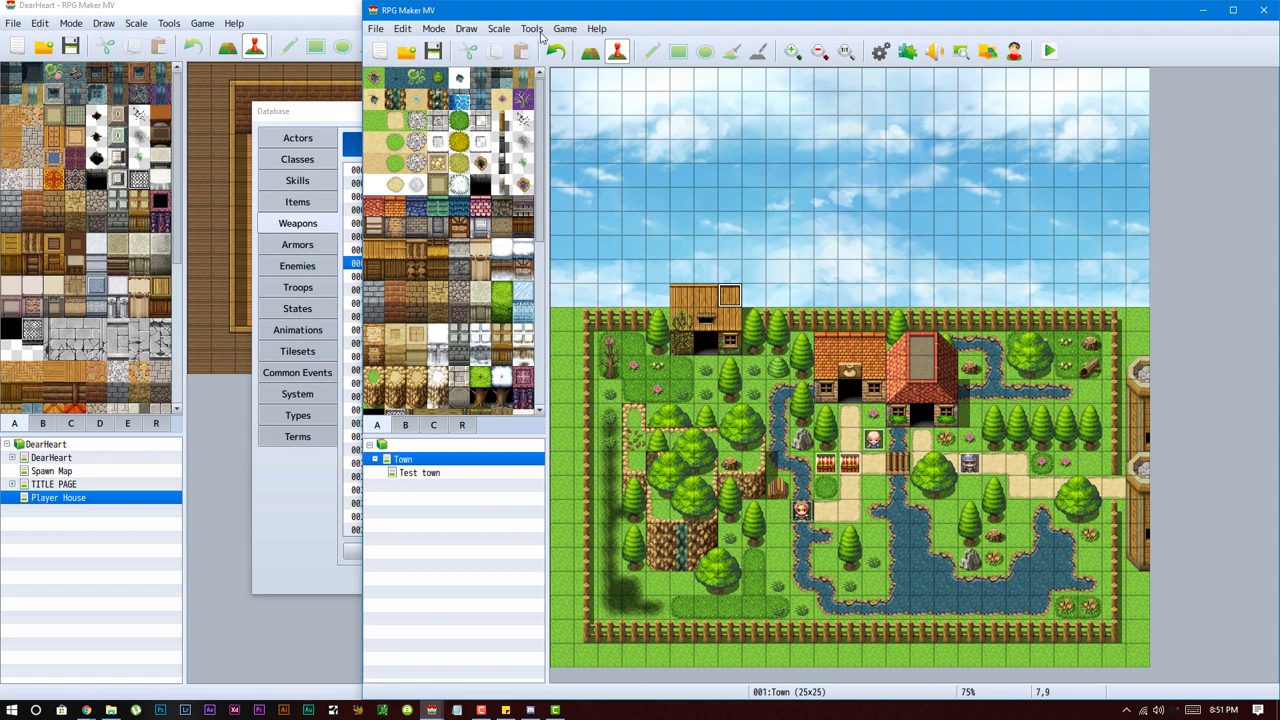
left_click(539, 34)
left_click(542, 60)
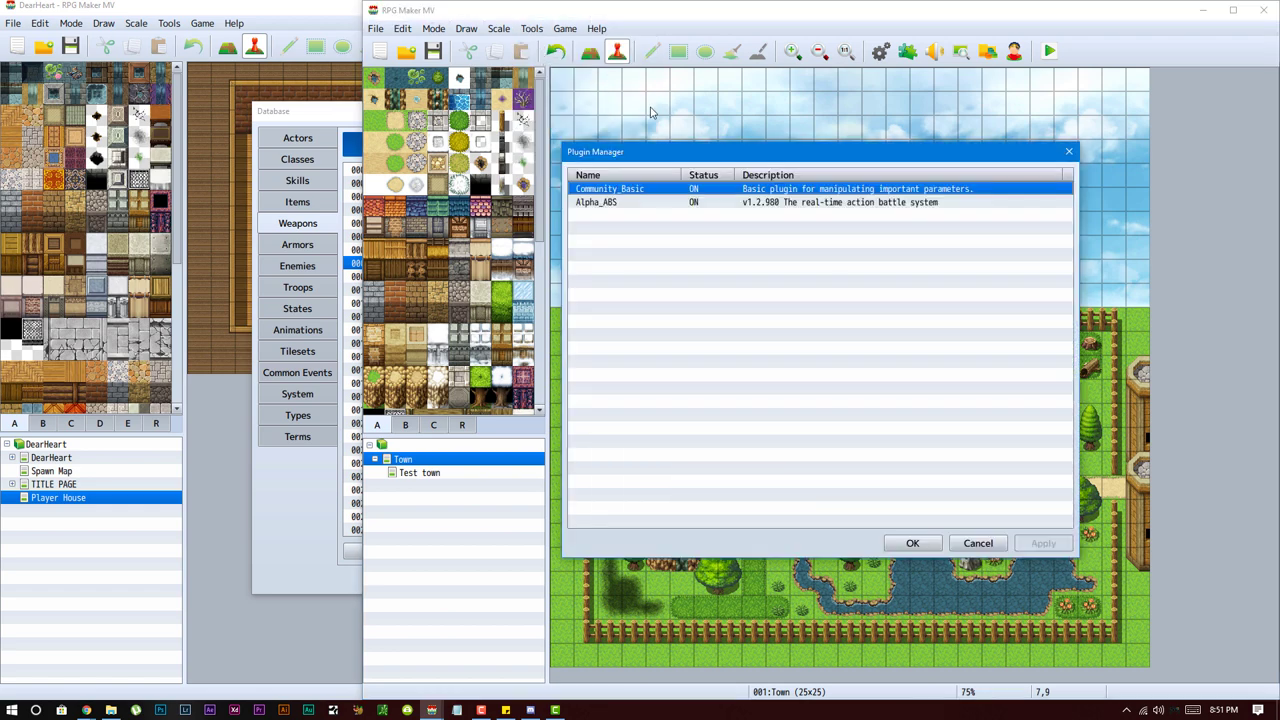
key("Escape")
- In the tutorial project's weapon database, add an impulse tag with the value 1 to the Short Bow's note, and save the changes
left_click(537, 30)
left_click(545, 46)
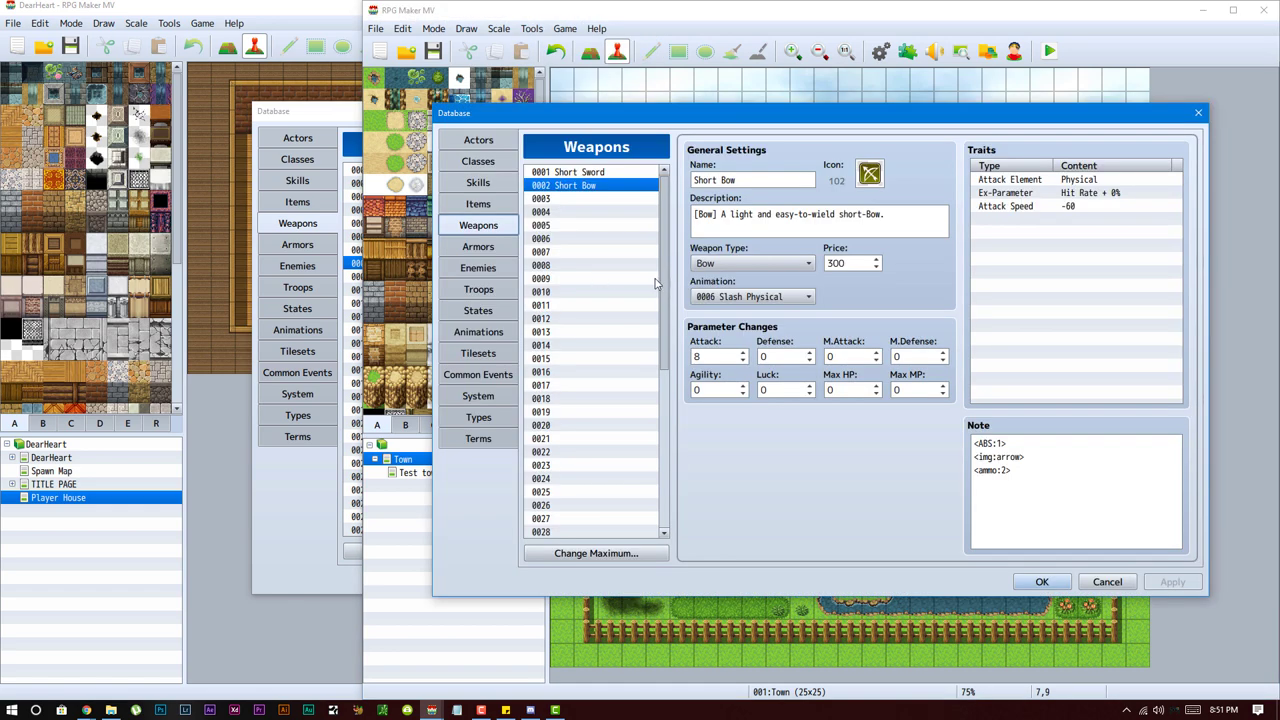
left_click(606, 171)
left_click(1077, 473)
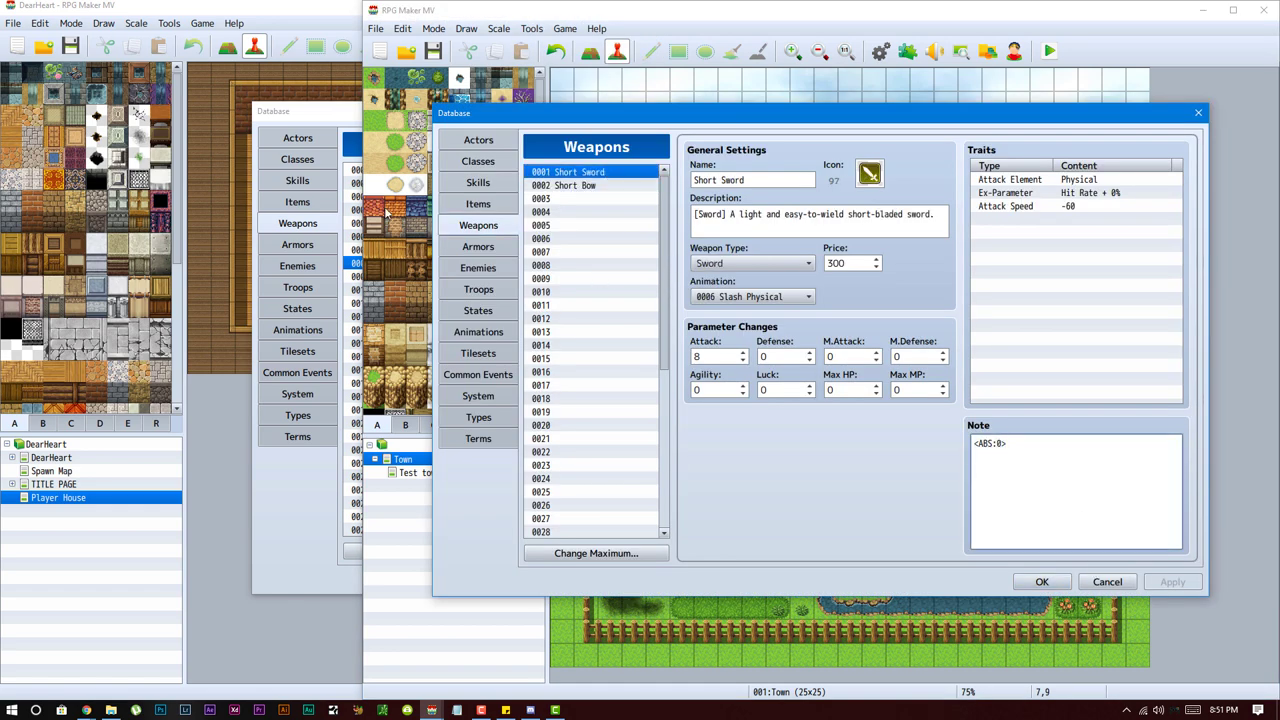
left_click(589, 186)
left_click(1077, 472)
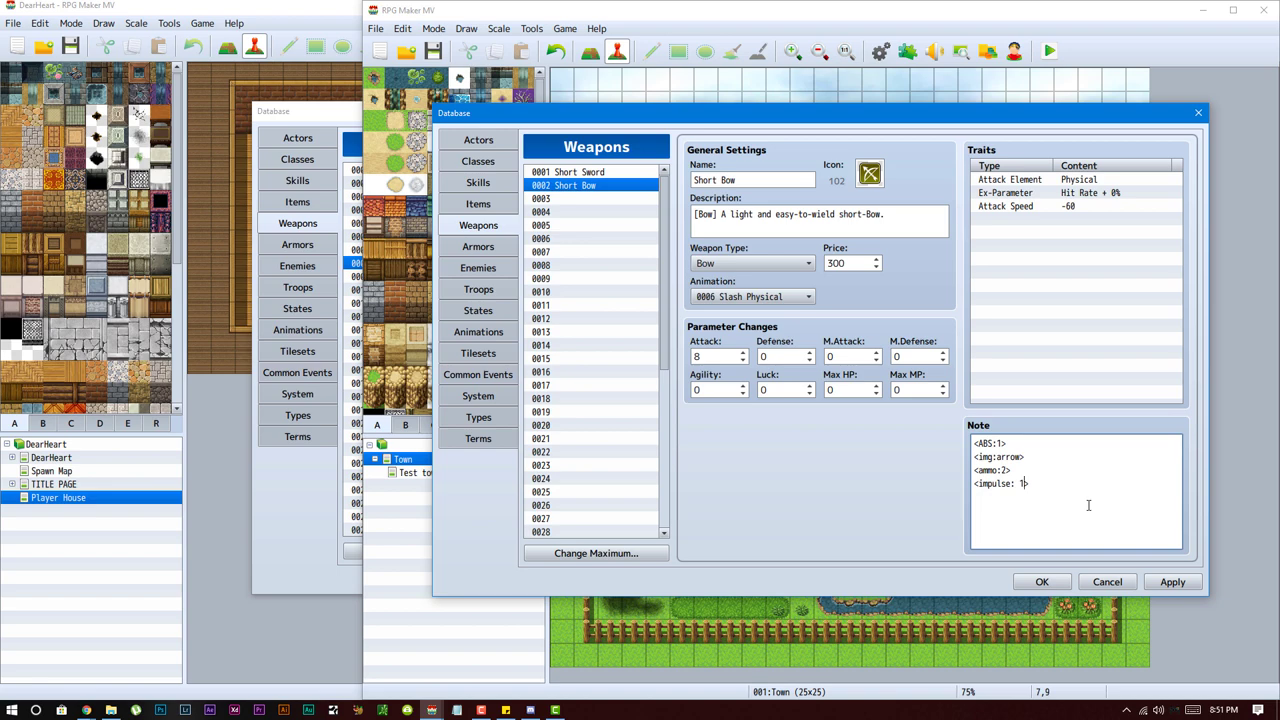
left_click(1044, 584)
- Launch a playtest with the changes saved, start a new game, and walk the character to the chests
left_click(1049, 51)
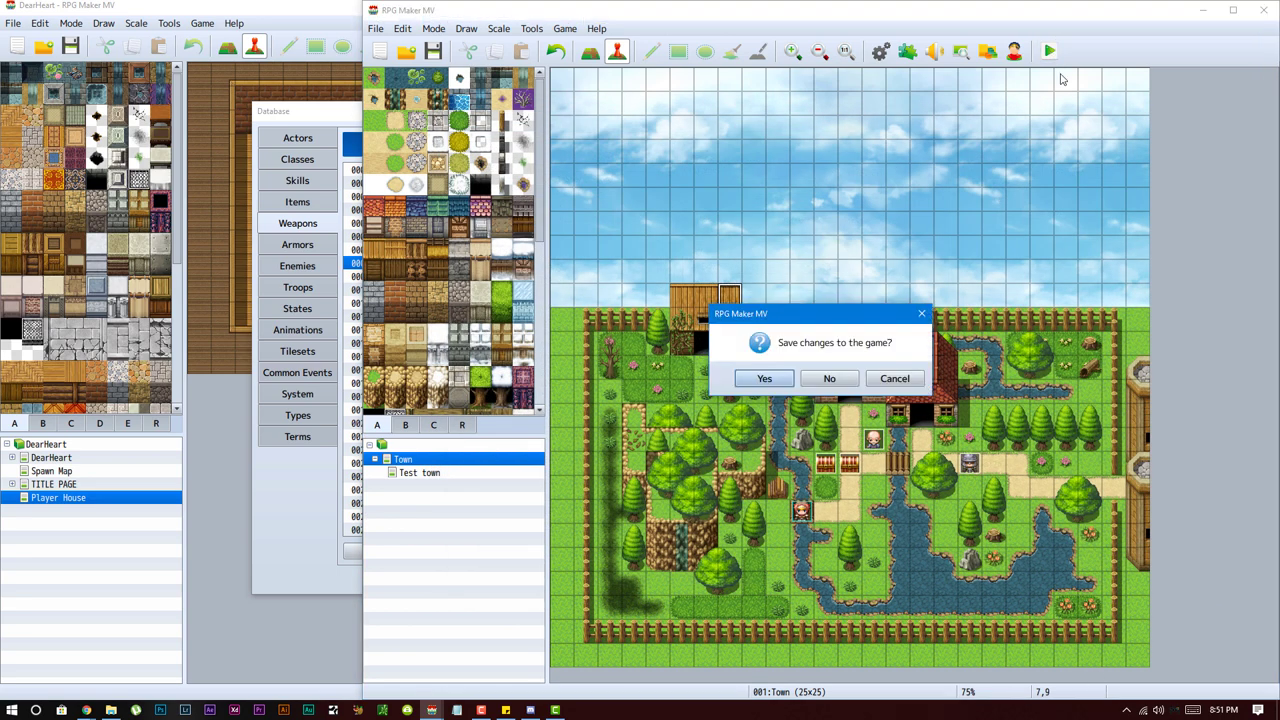
left_click(762, 384)
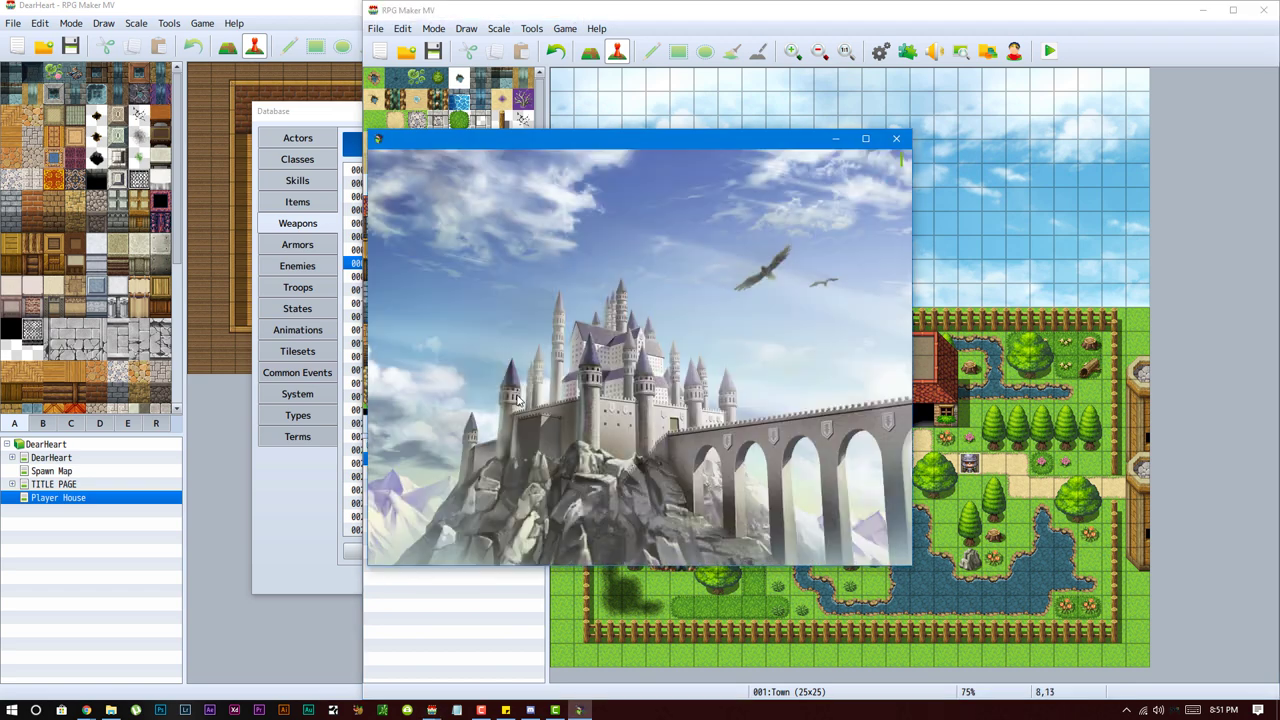
left_click(630, 431)
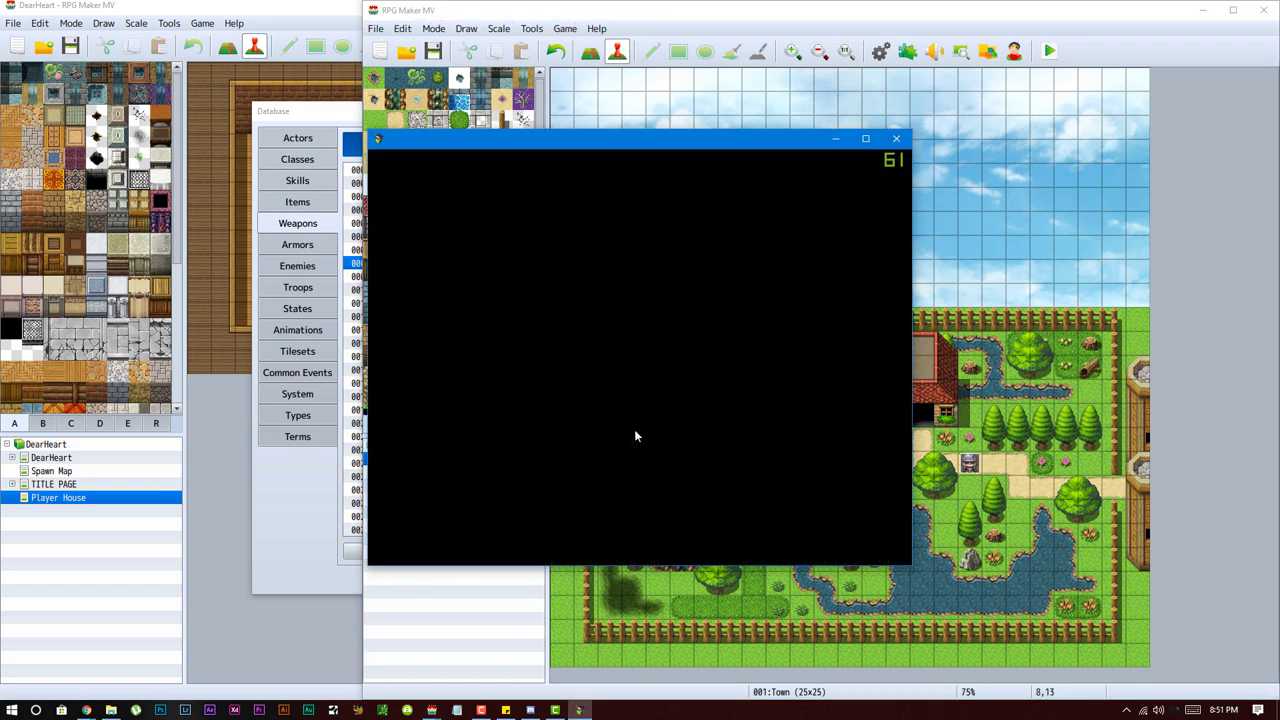
left_click(704, 322)
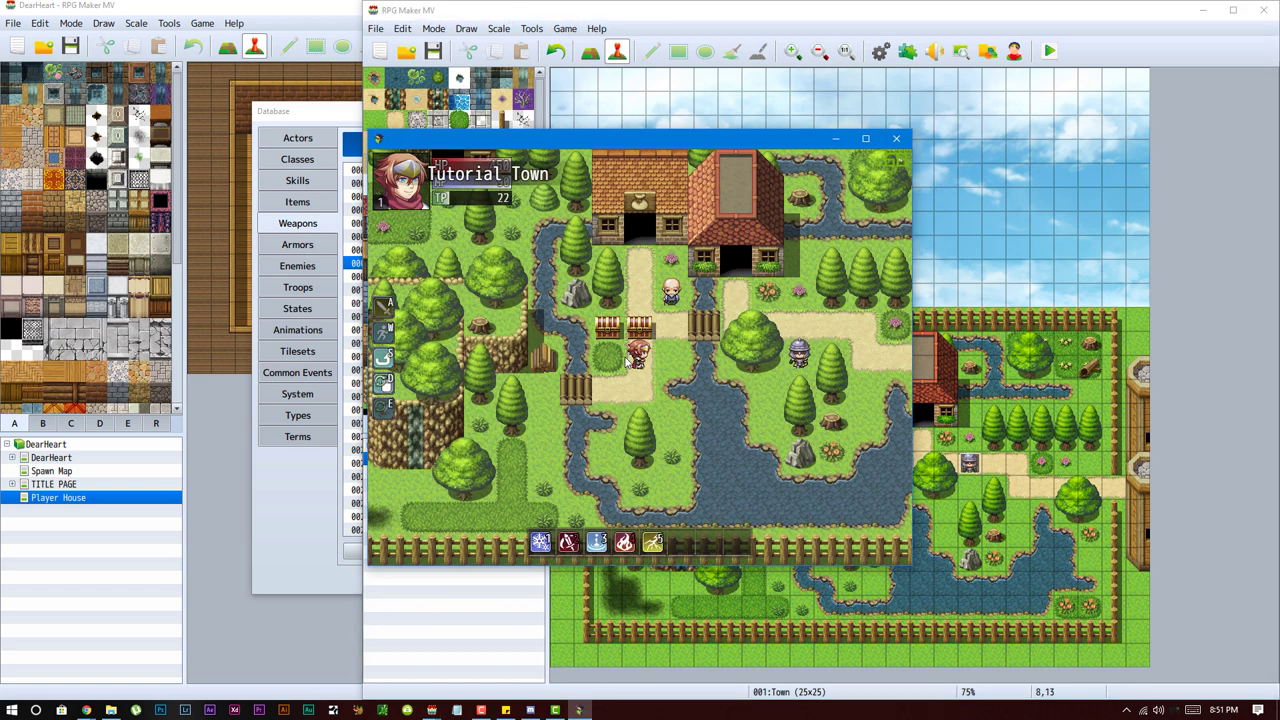
- Open the two chests in the town to collect the Short Bow and the arrows
left_click(603, 385)
left_click(640, 300)
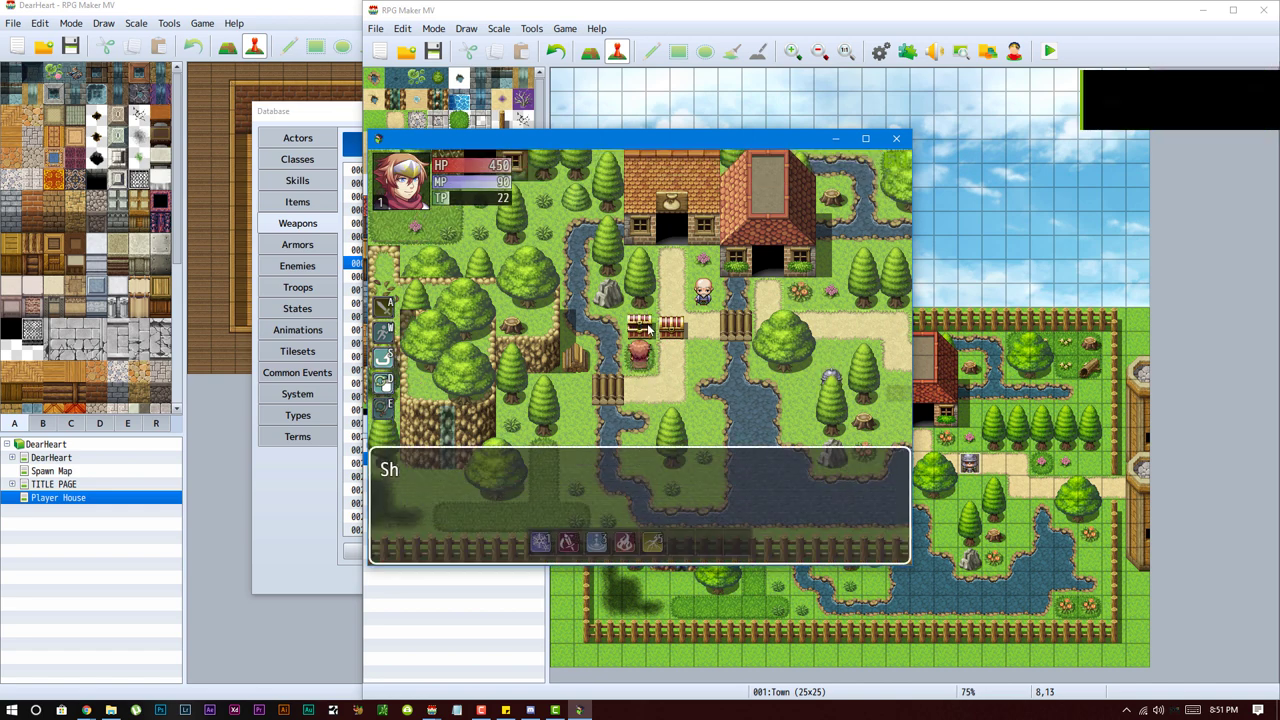
left_click(729, 406)
left_click(652, 380)
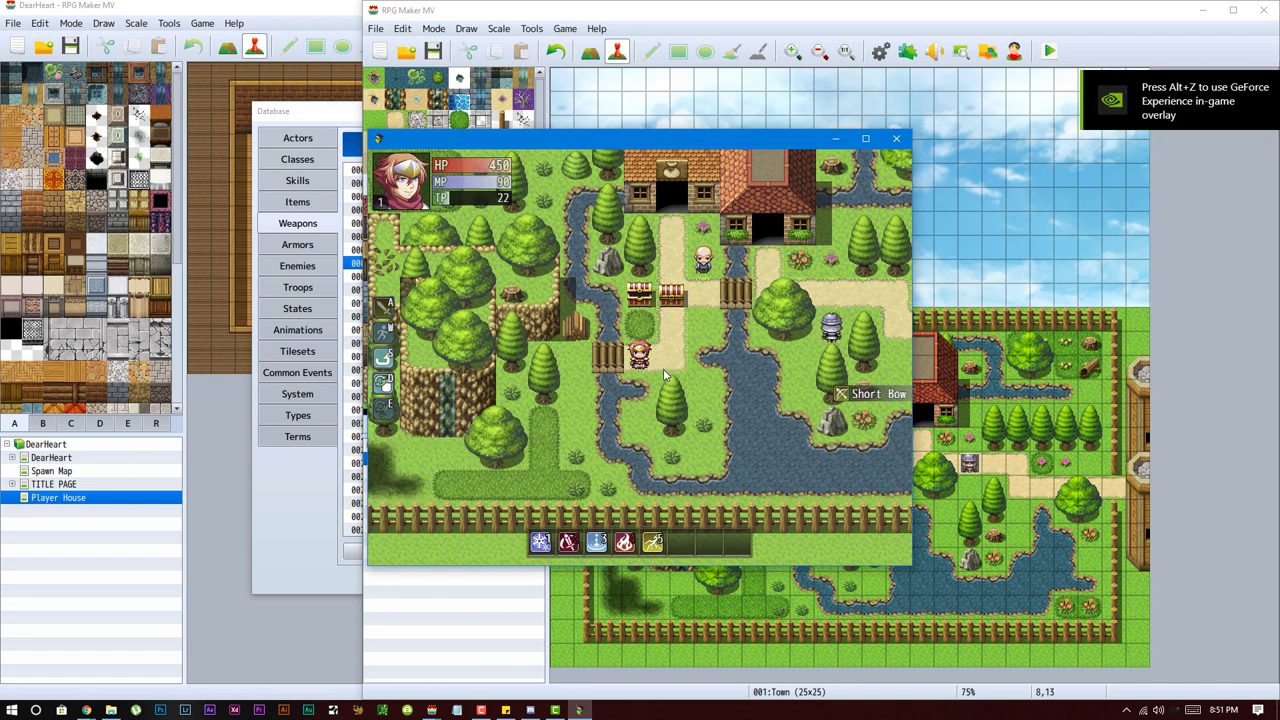
left_click(663, 327)
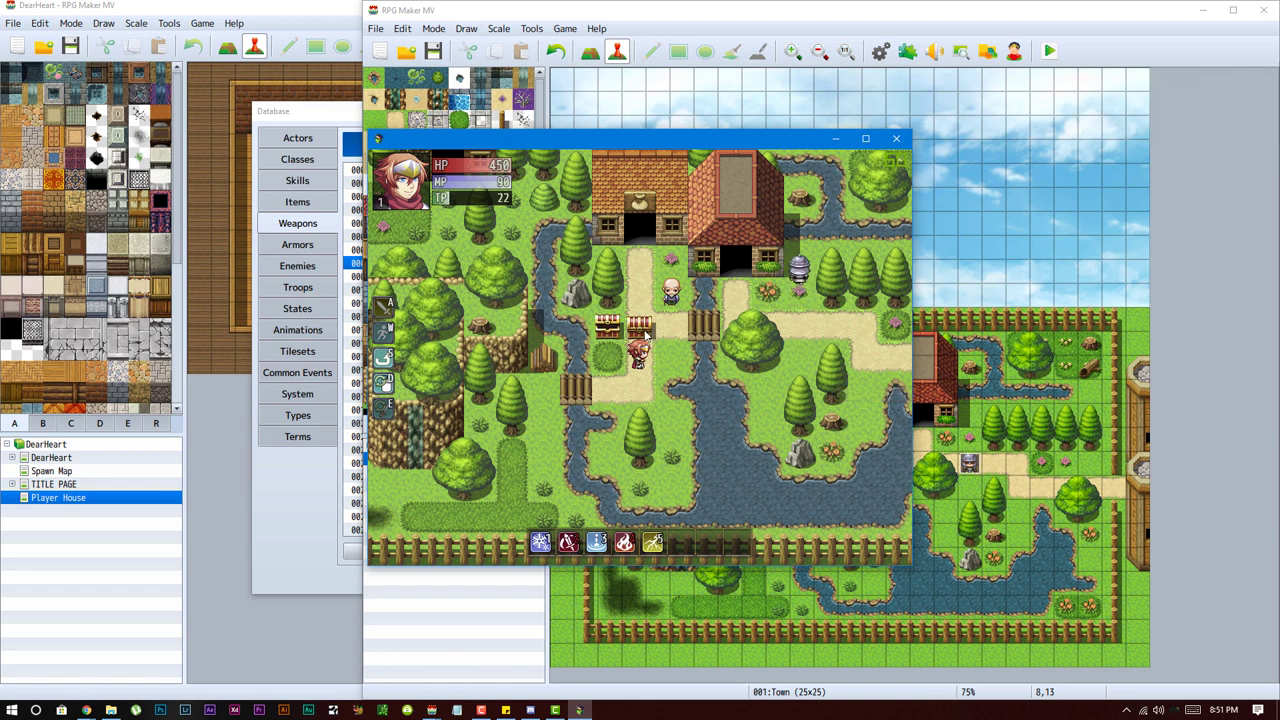
left_click(645, 334)
key("Return")
key("Down")
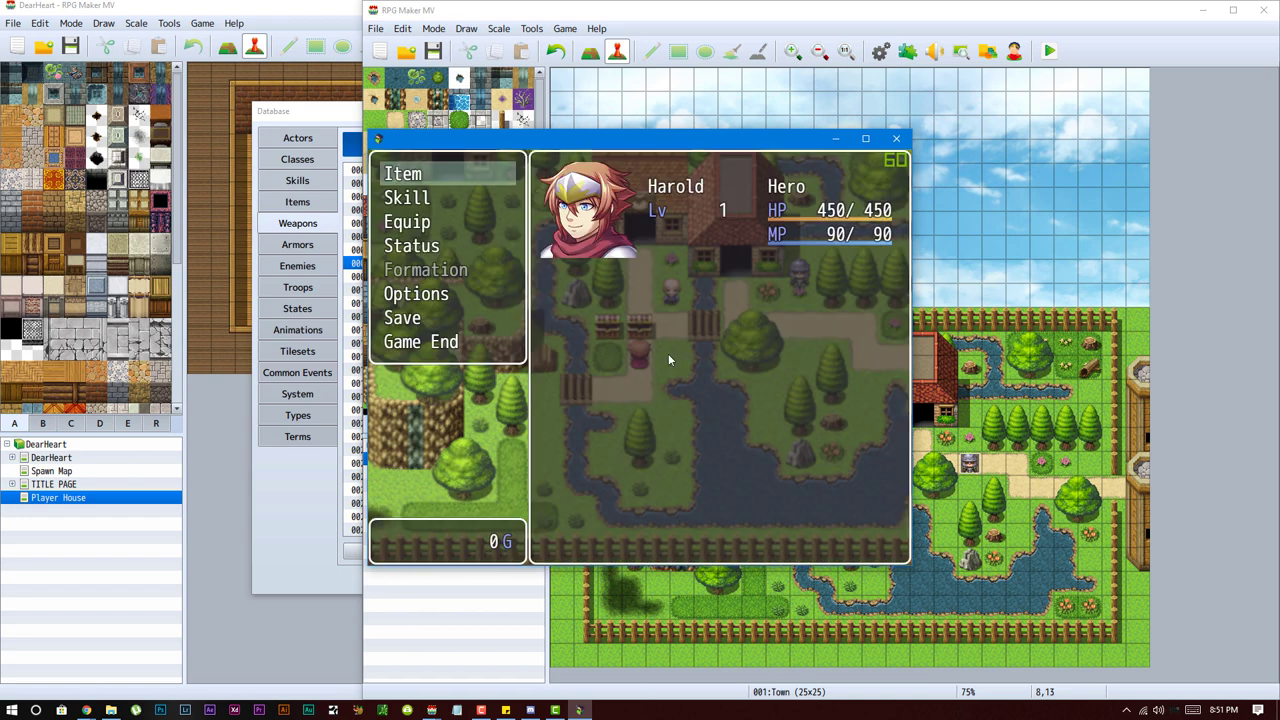
- Equip the character with the Short Bow in place of the Short Sword, and return to the map
key("Escape")
key("Down")
key("Down")
key("Return")
key("Return")
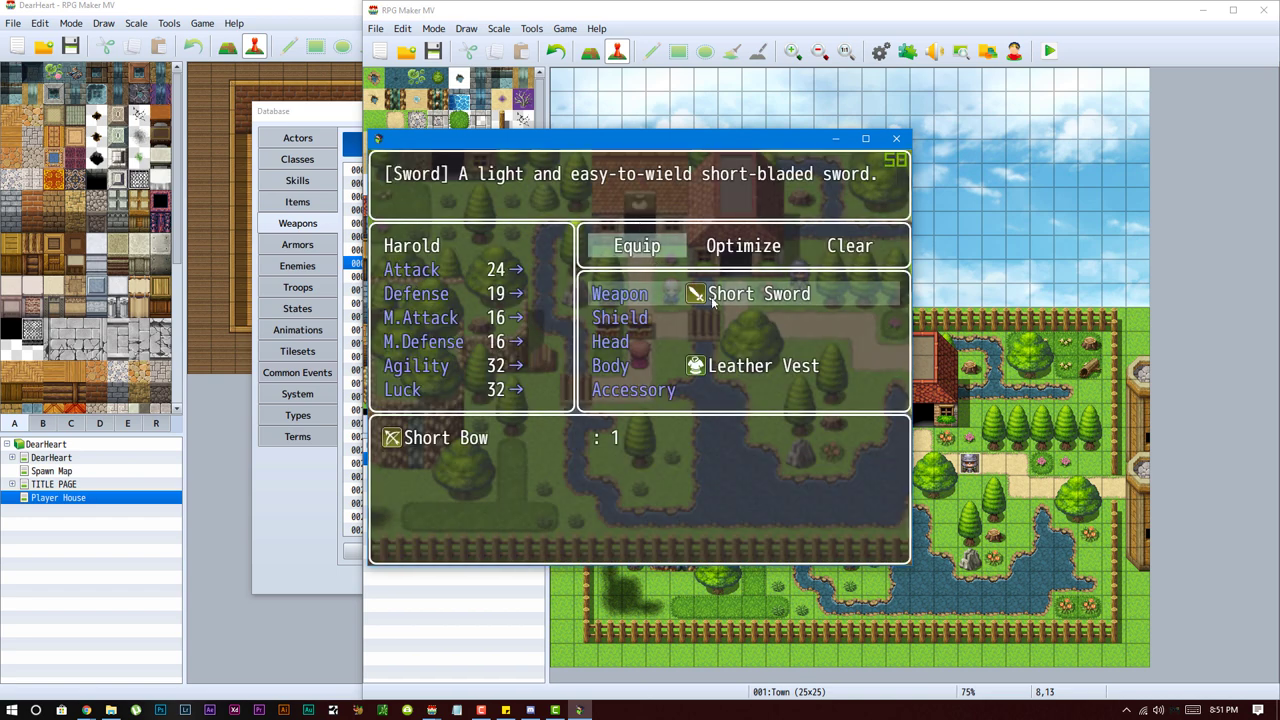
key("Return")
key("Return")
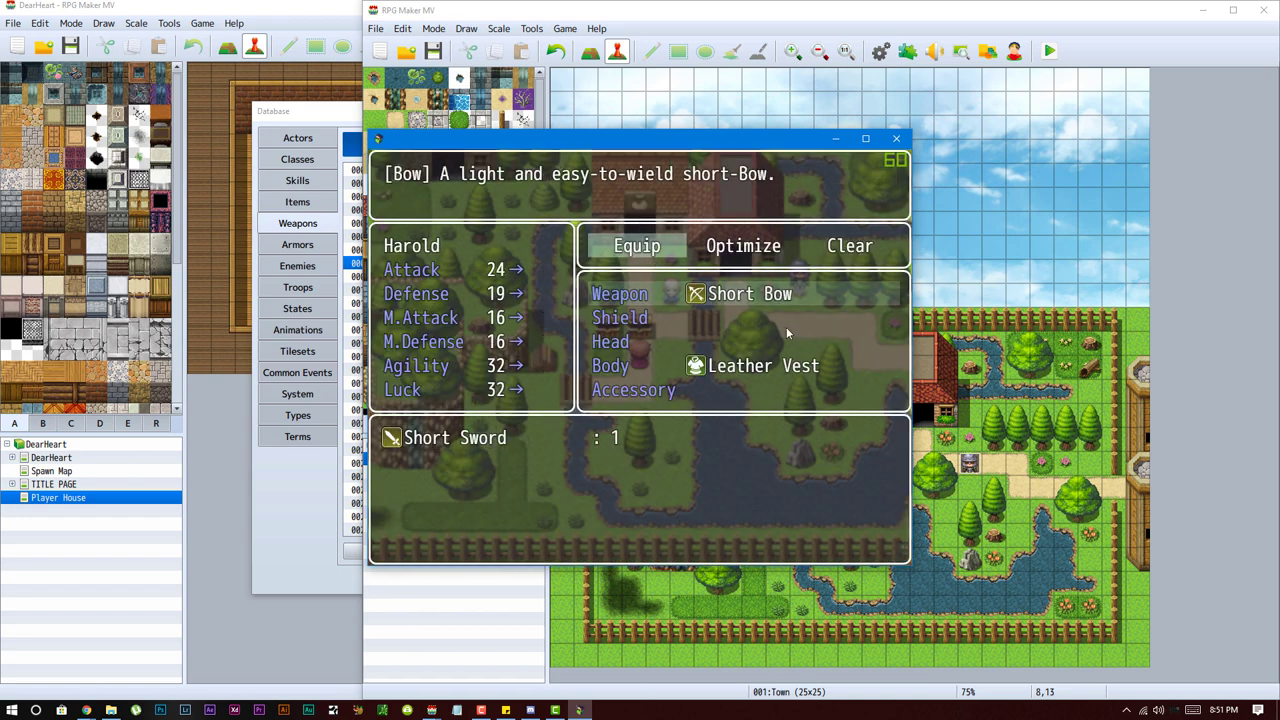
key("Escape")
key("Escape")
key("Escape")
- Walk onto the bridge, fire several Short Bow shots at the Bat to test the impulse, and end the playtest
key("Right")
key("Up")
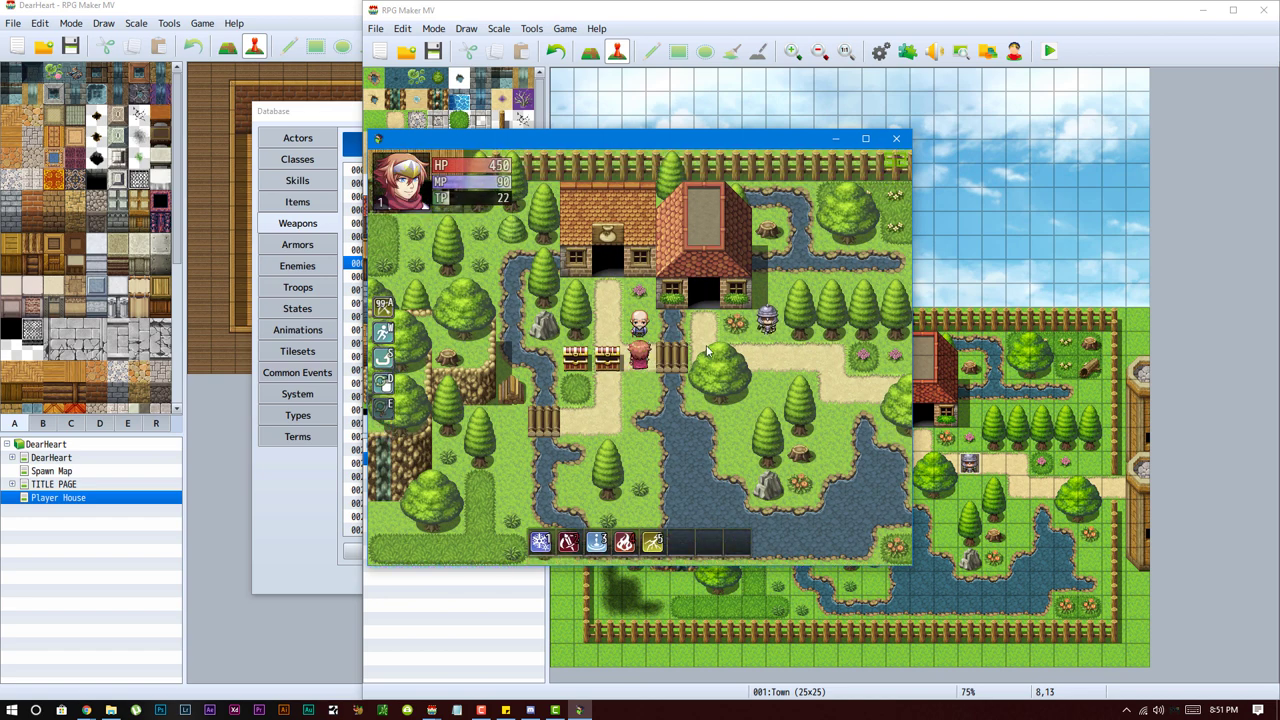
left_click(768, 343)
left_click(661, 368)
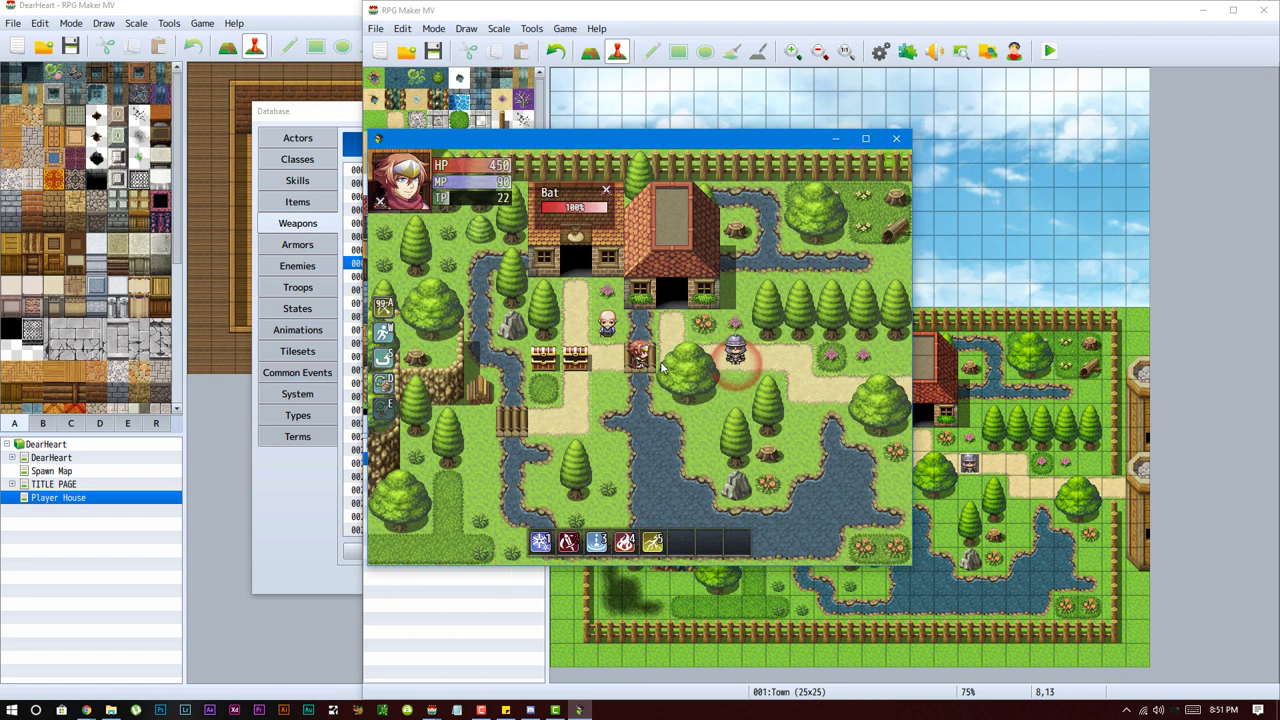
key("a")
key("a")
key("a")
key("a")
left_click(709, 366)
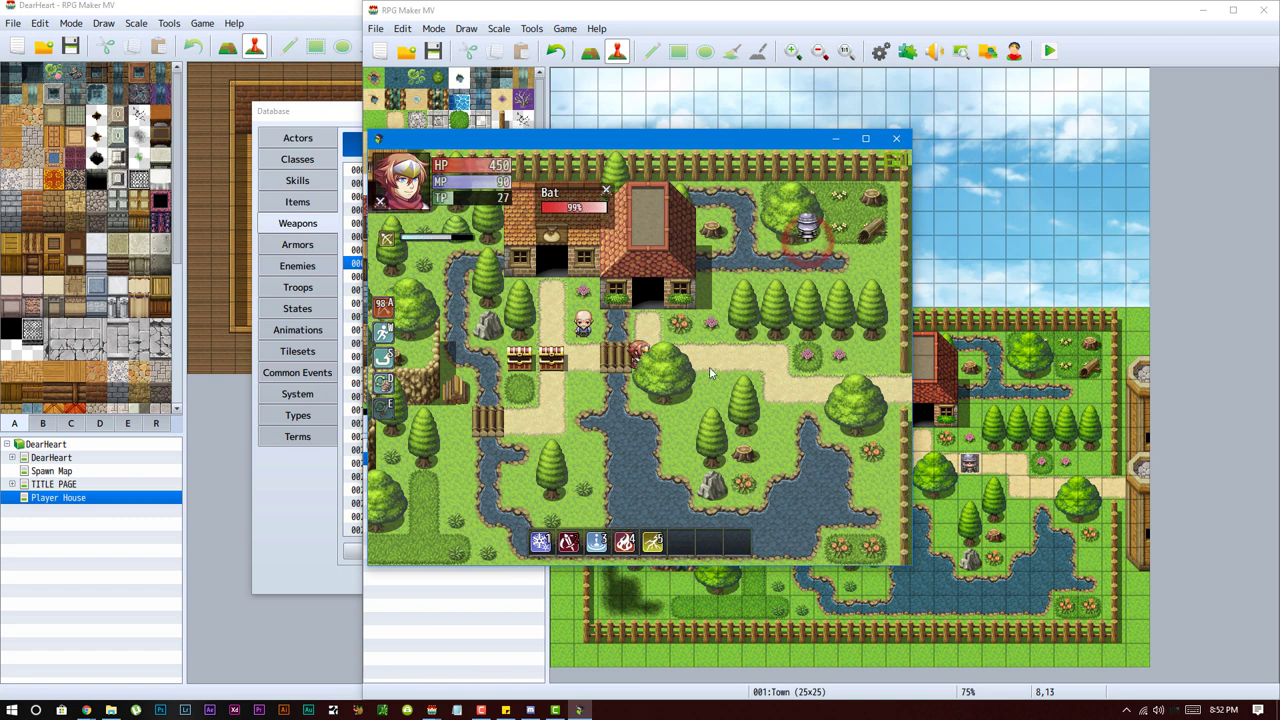
left_click(764, 341)
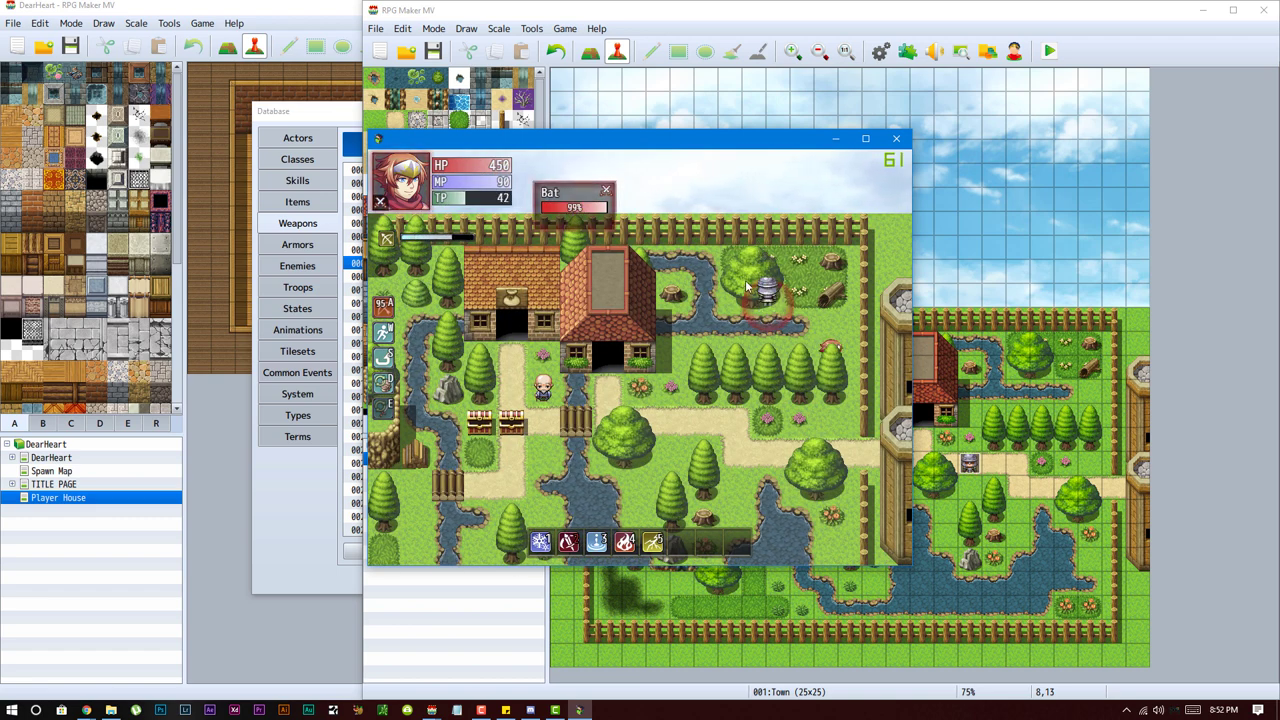
left_click(896, 139)
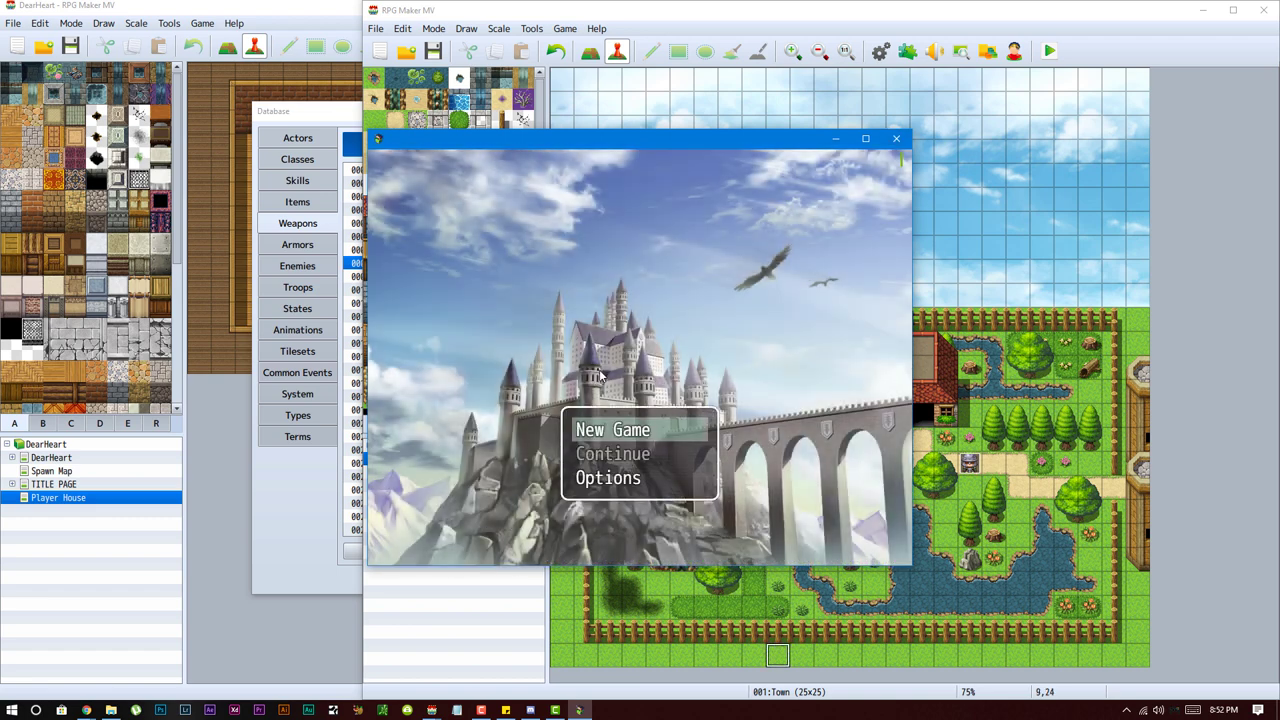
- Start a new game, walk to the chests, and open the one that holds the arrows
left_click(610, 438)
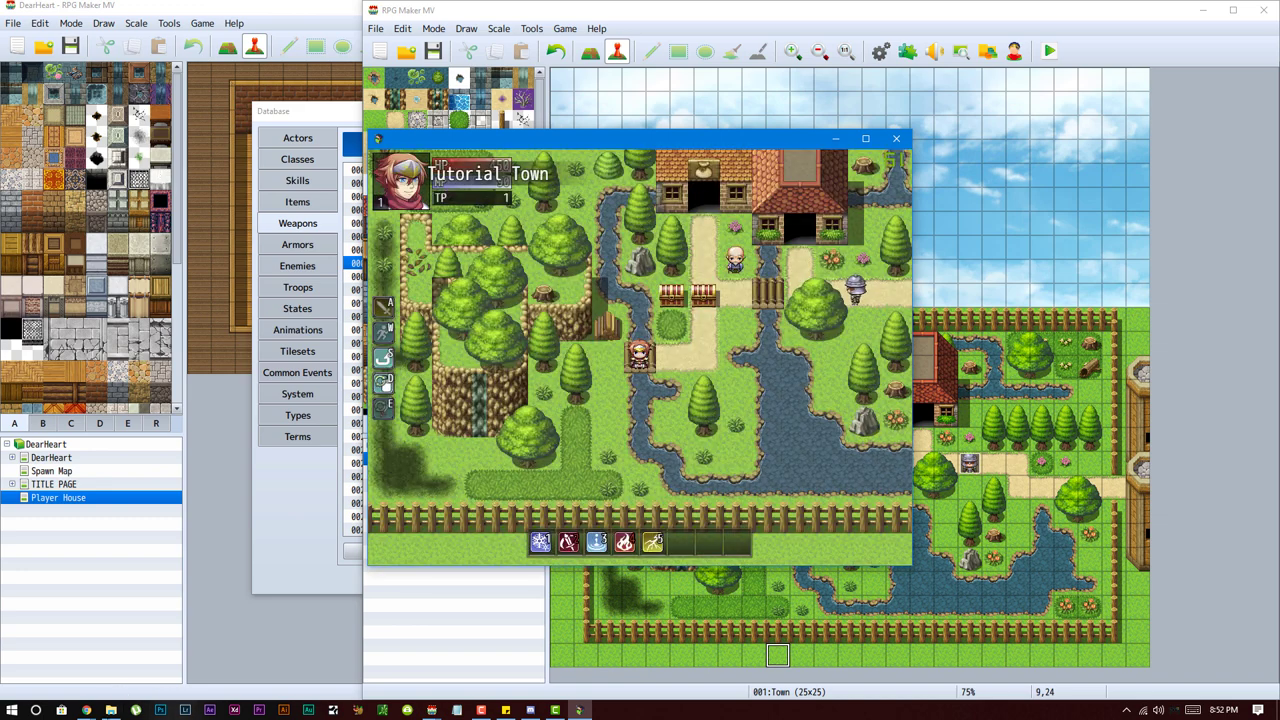
key("Right")
key("Right")
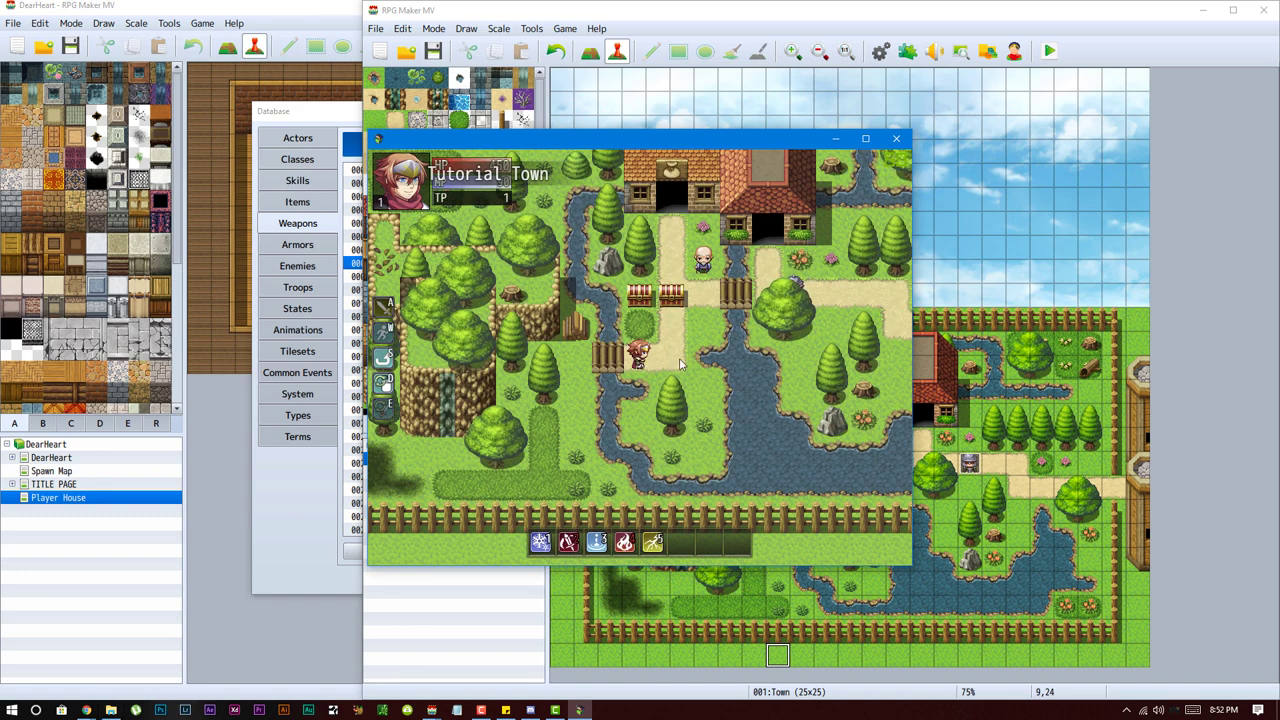
key("Up")
key("Return")
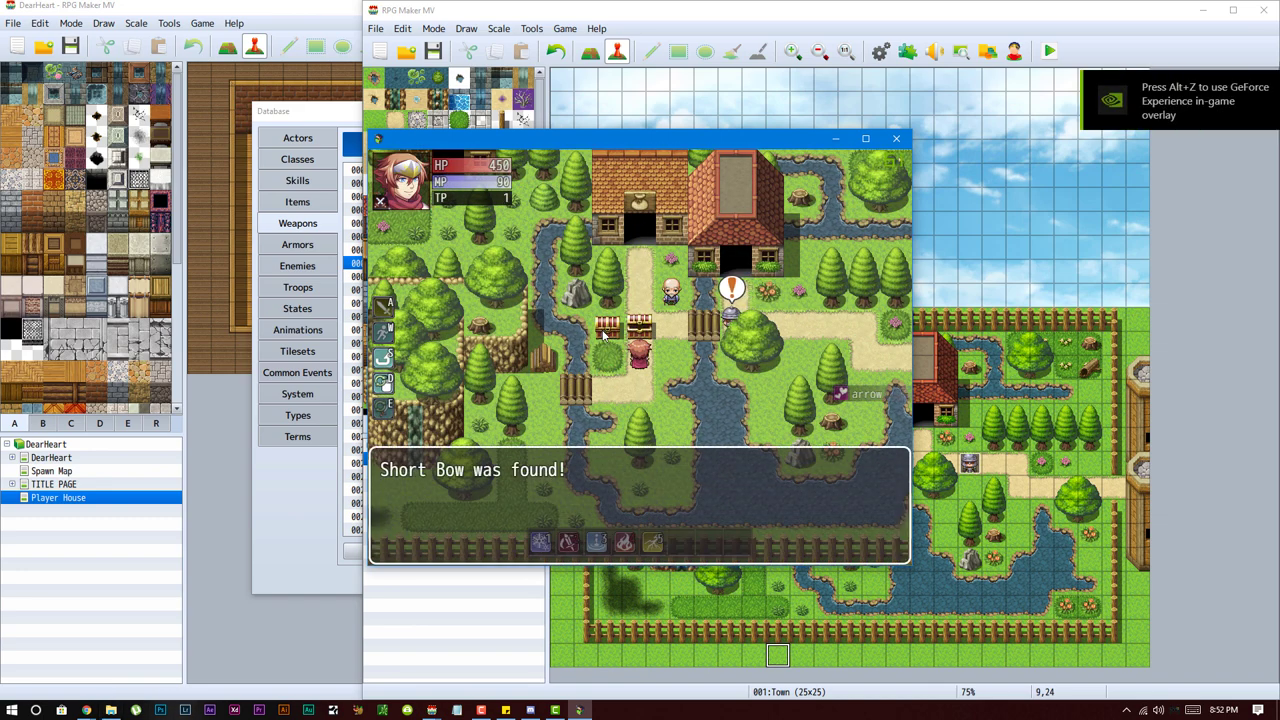
key("Return")
- Collect the Short Bow from the other chest, and end the playtest
key("Left")
key("Up")
key("Return")
key("Return")
key("Down")
key("F5")
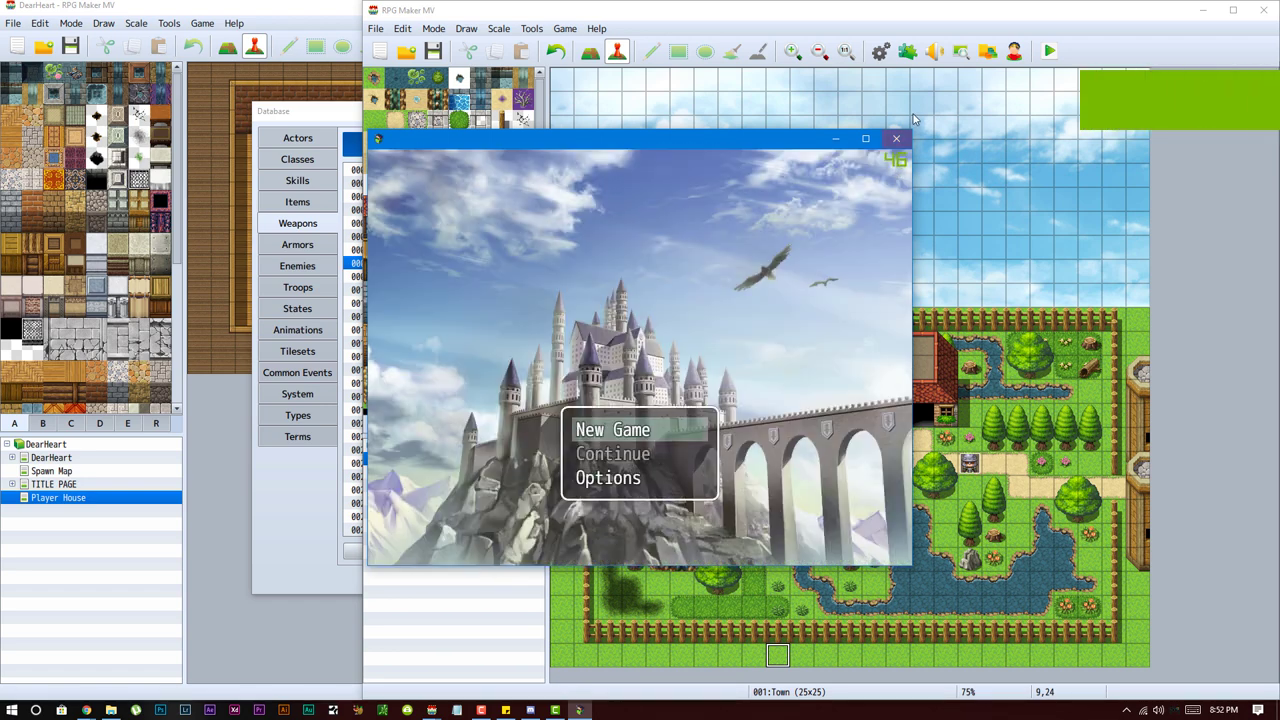
left_click(896, 138)
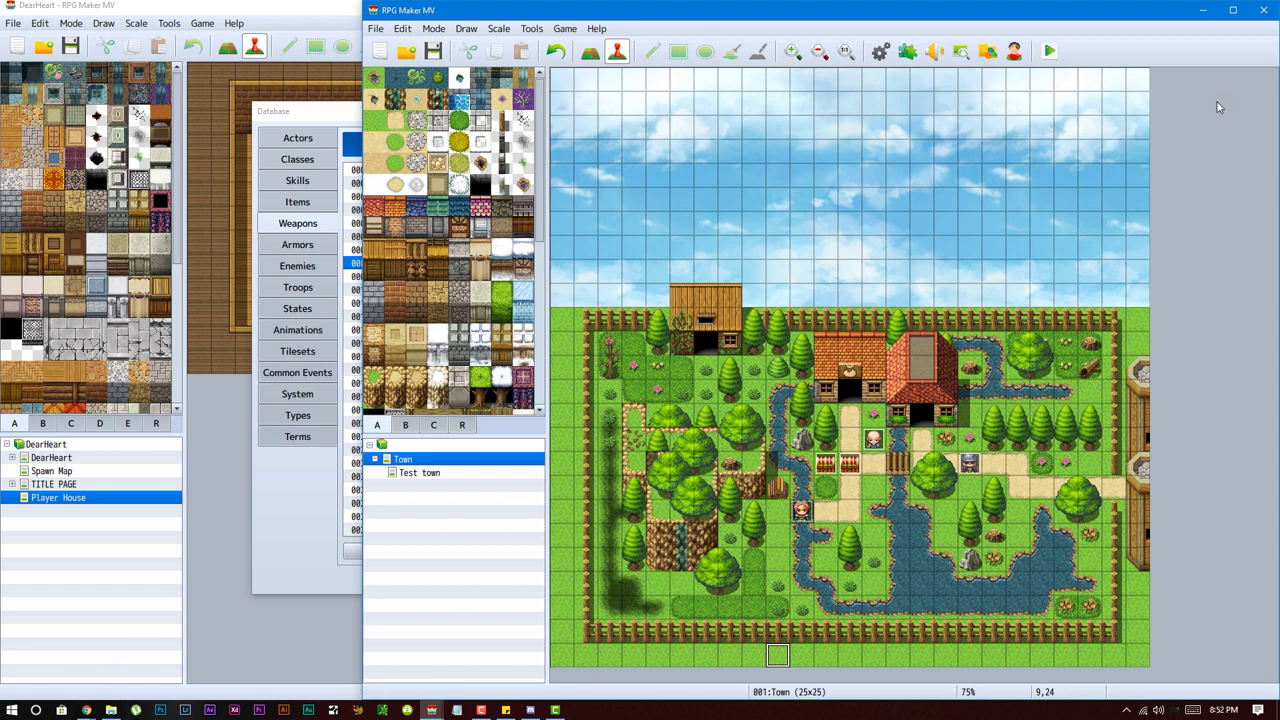
- Launch another playtest, start a new game, and walk the character past the chests towards the bridge
left_click(1048, 52)
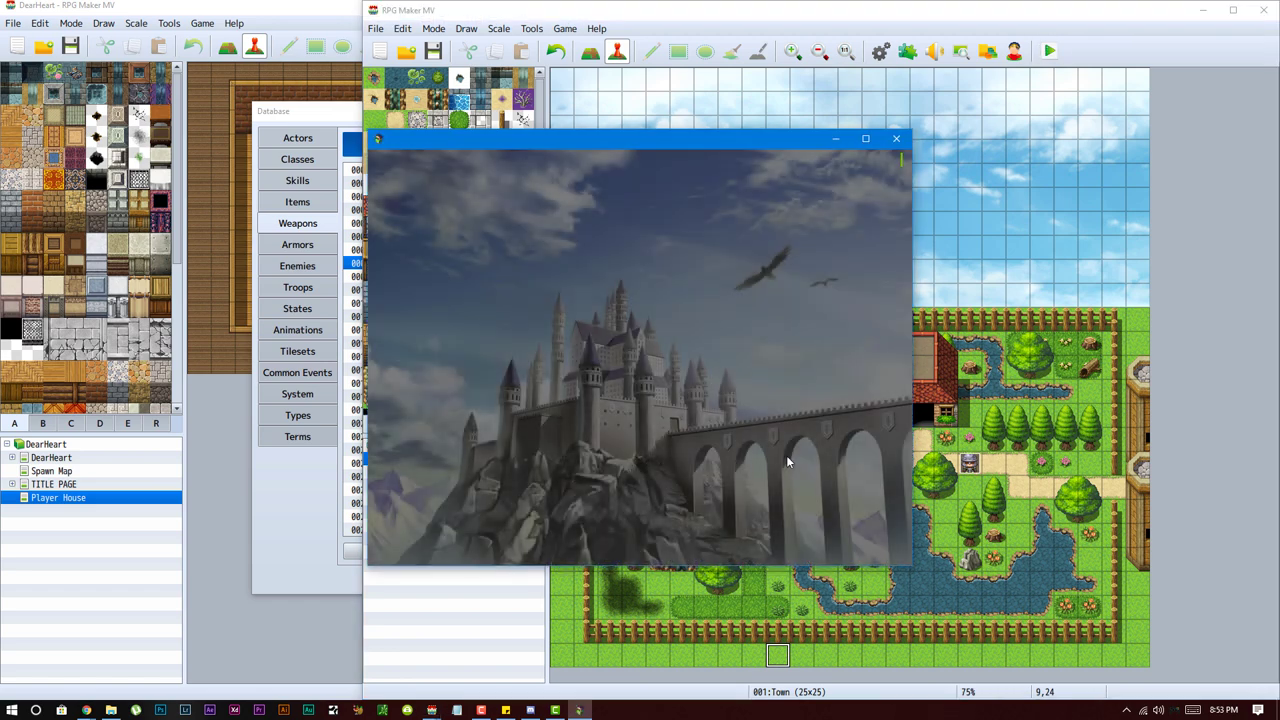
left_click(682, 427)
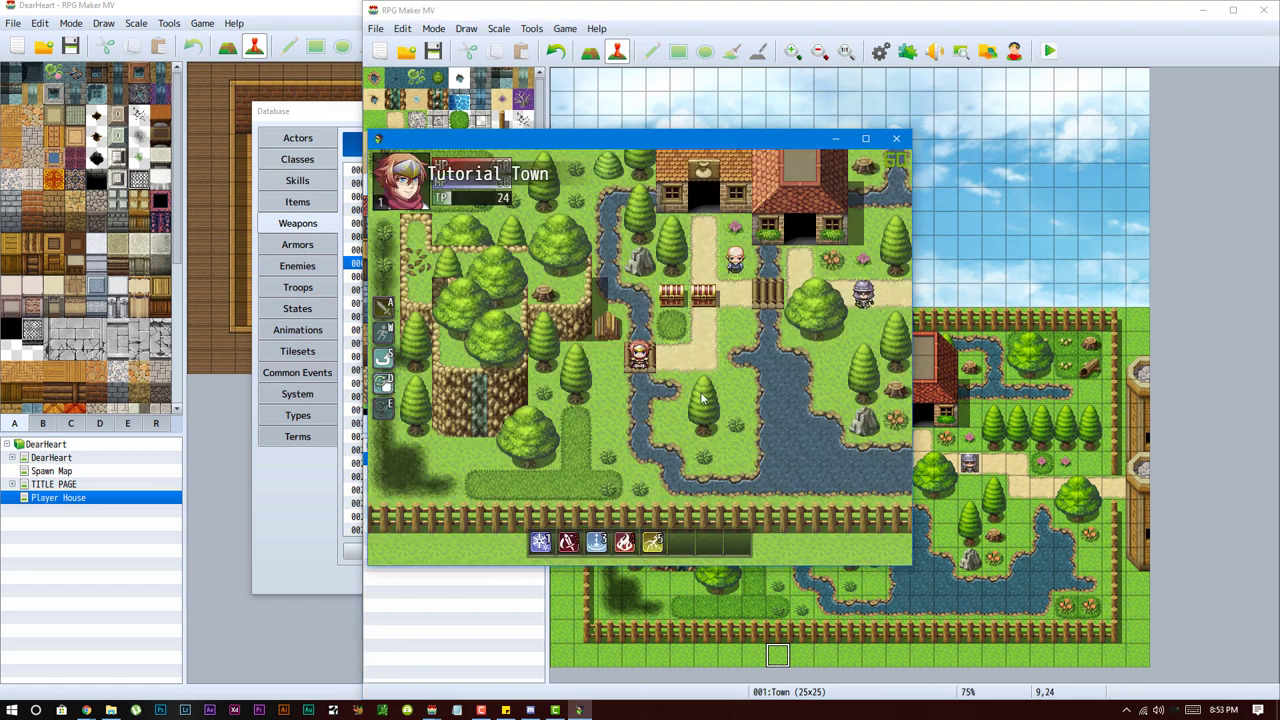
key("Right")
key("Up")
key("Right")
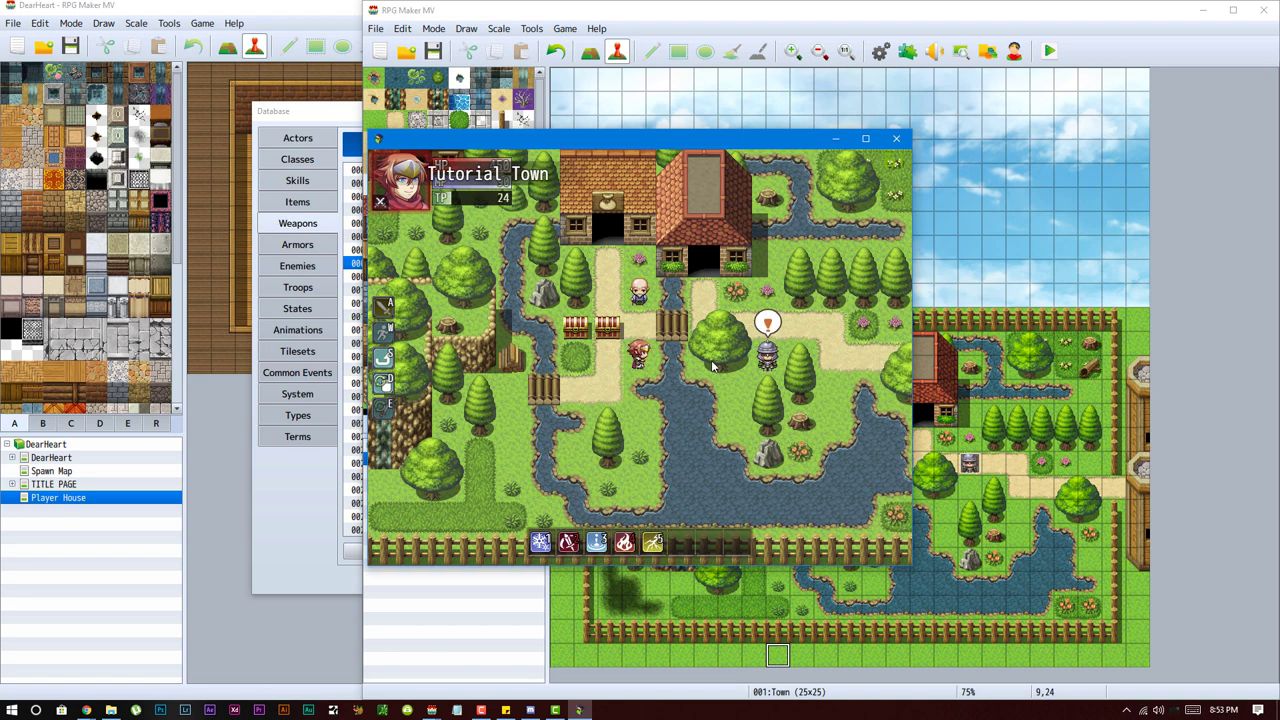
- Cross the bridge, approach the Bat south of the eastern path, and attack it with the Short Sword
left_click(754, 336)
left_click(743, 299)
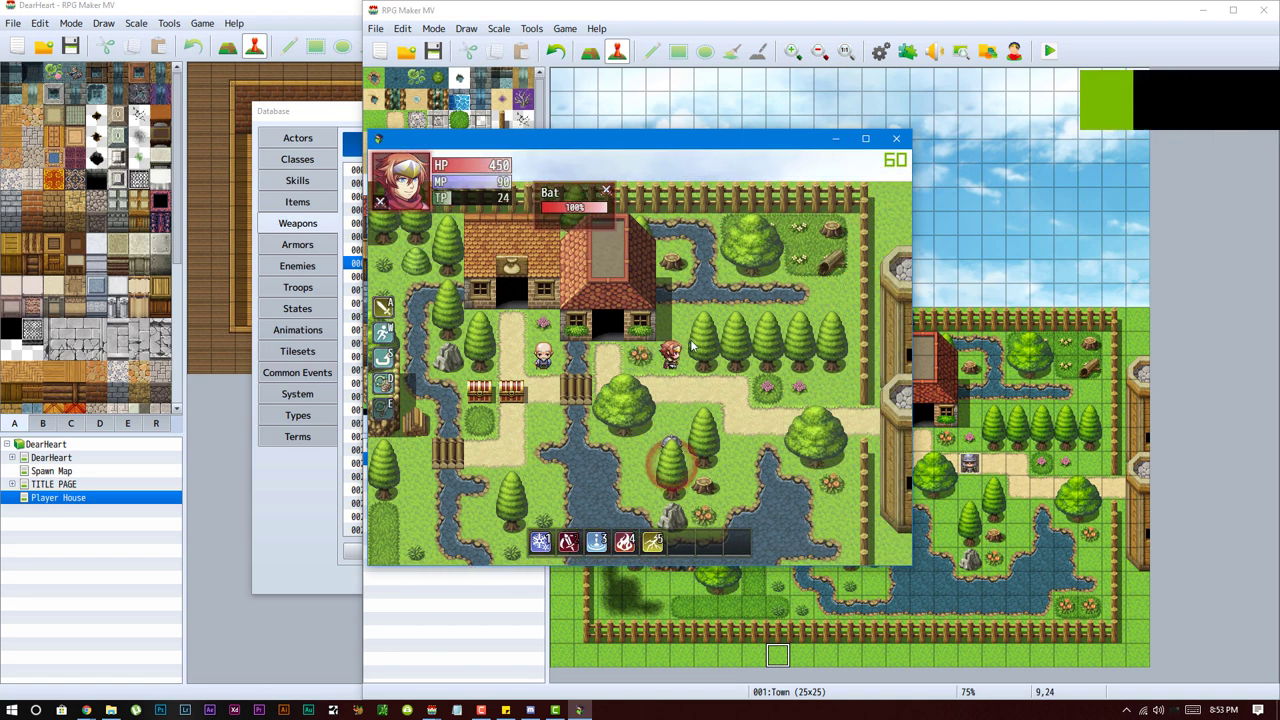
left_click(674, 412)
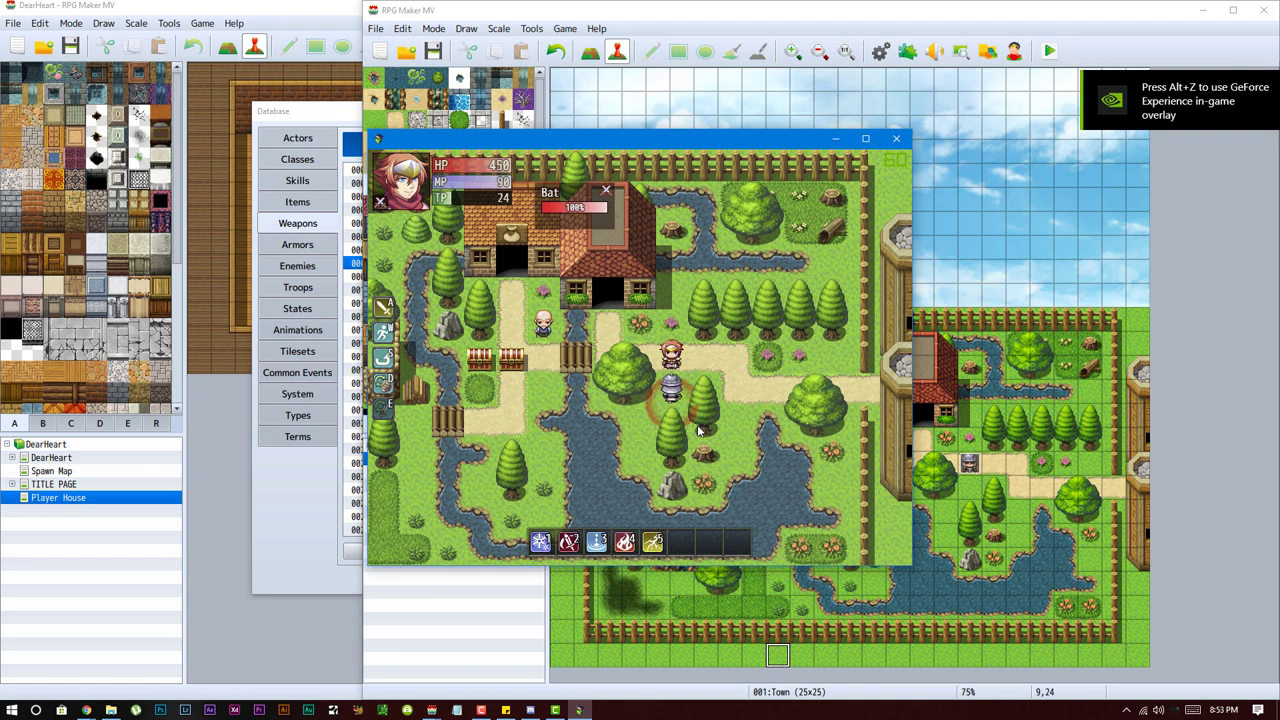
key("a")
left_click(710, 347)
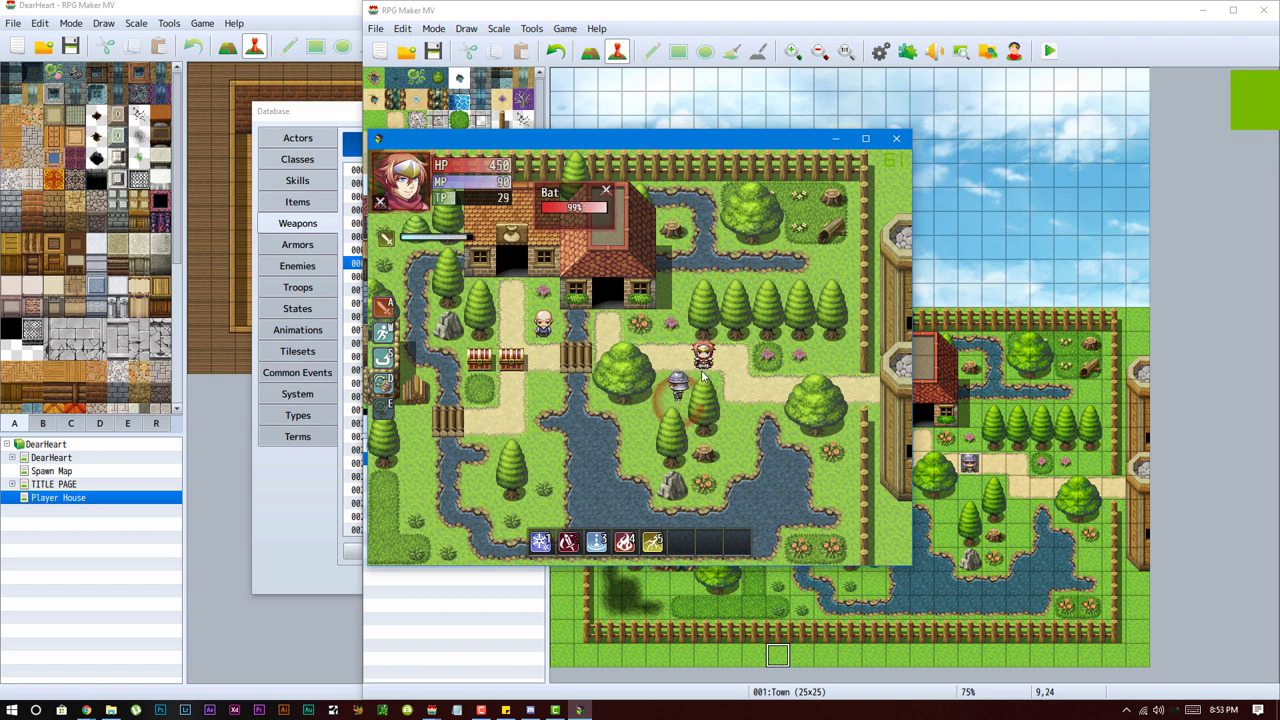
key("Down")
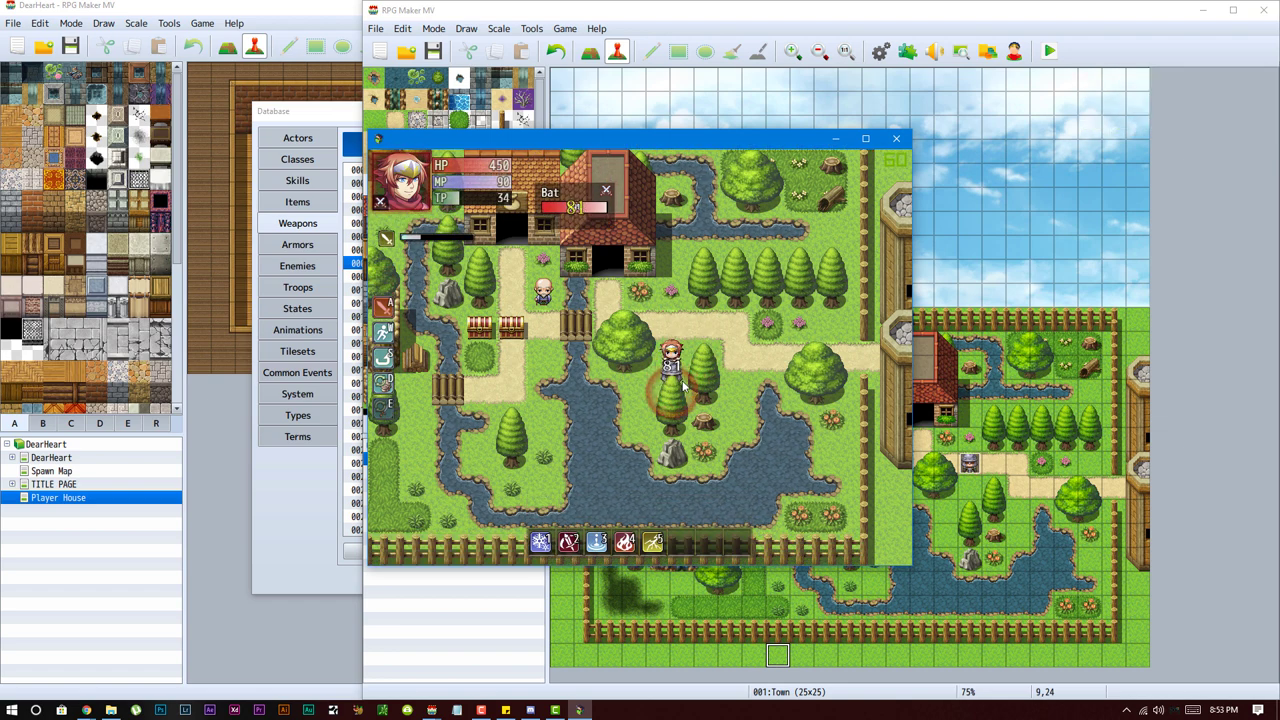
left_click(646, 393)
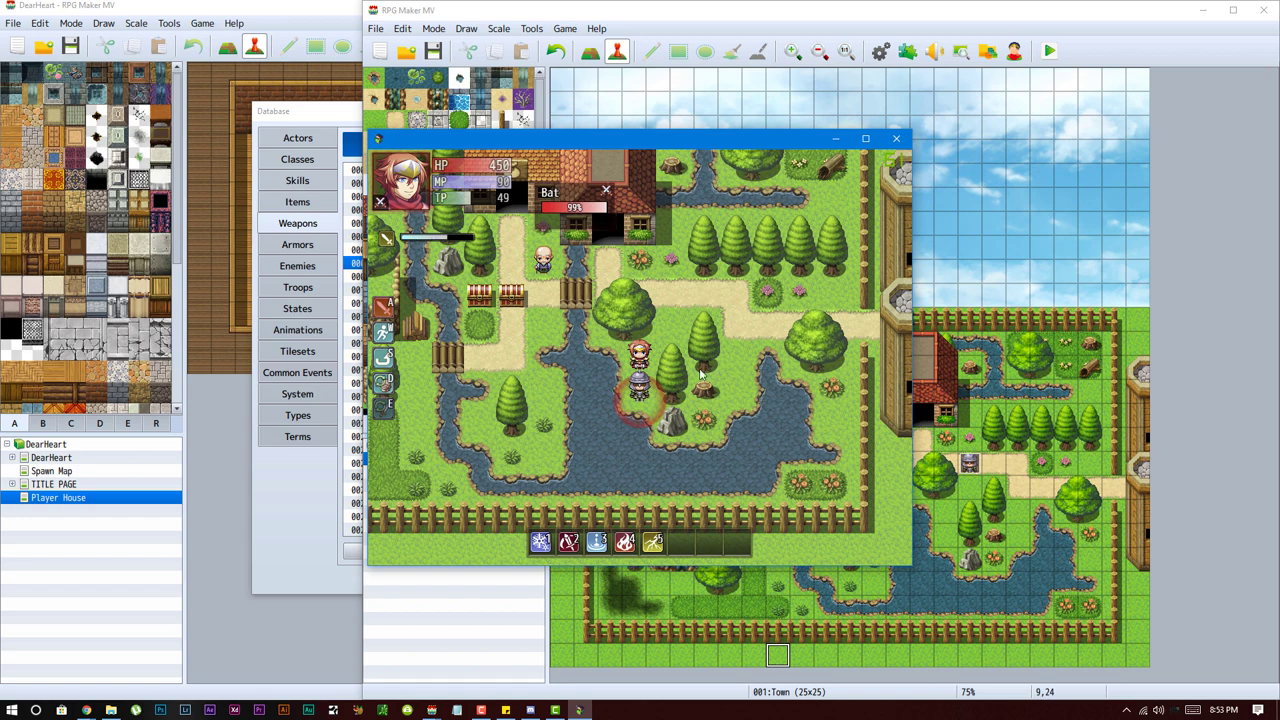
- Leave the Bat, walk back across the bridge, talk to the villager near the chests, and end the playtest
key("Up")
key("Up")
key("Up")
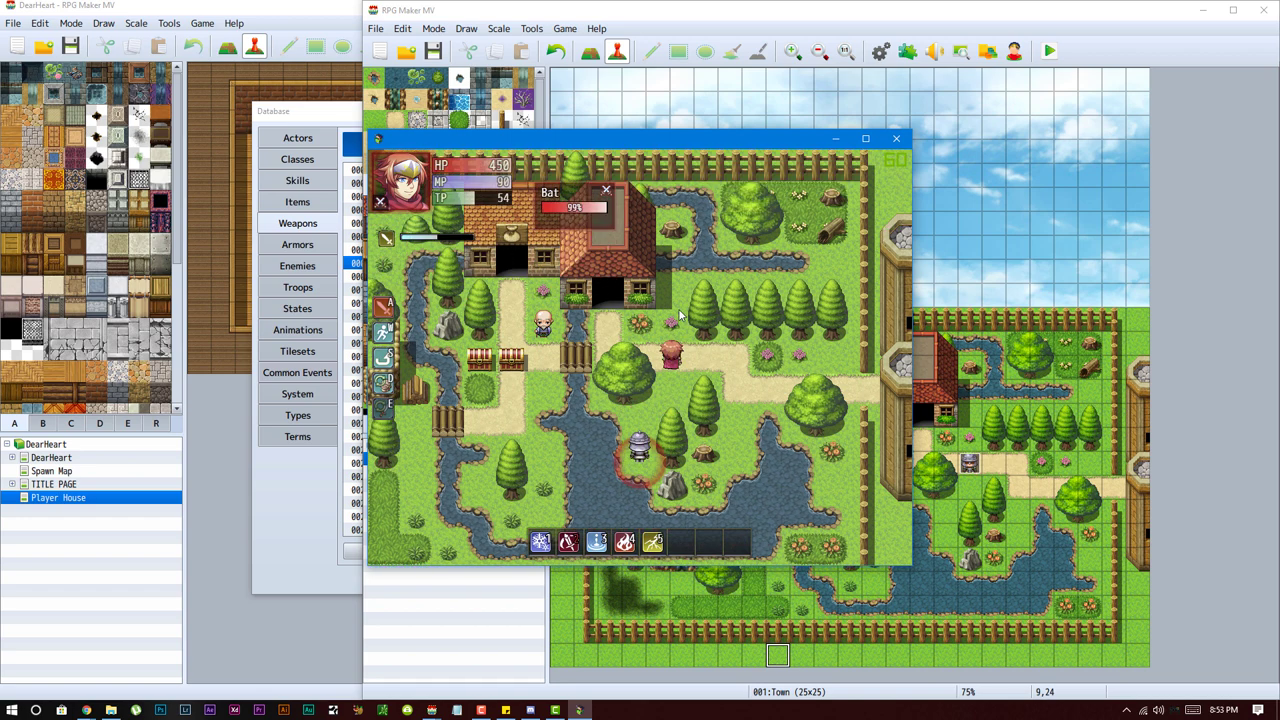
key("Left")
key("Down")
key("Left")
key("Left")
key("Up")
key("Return")
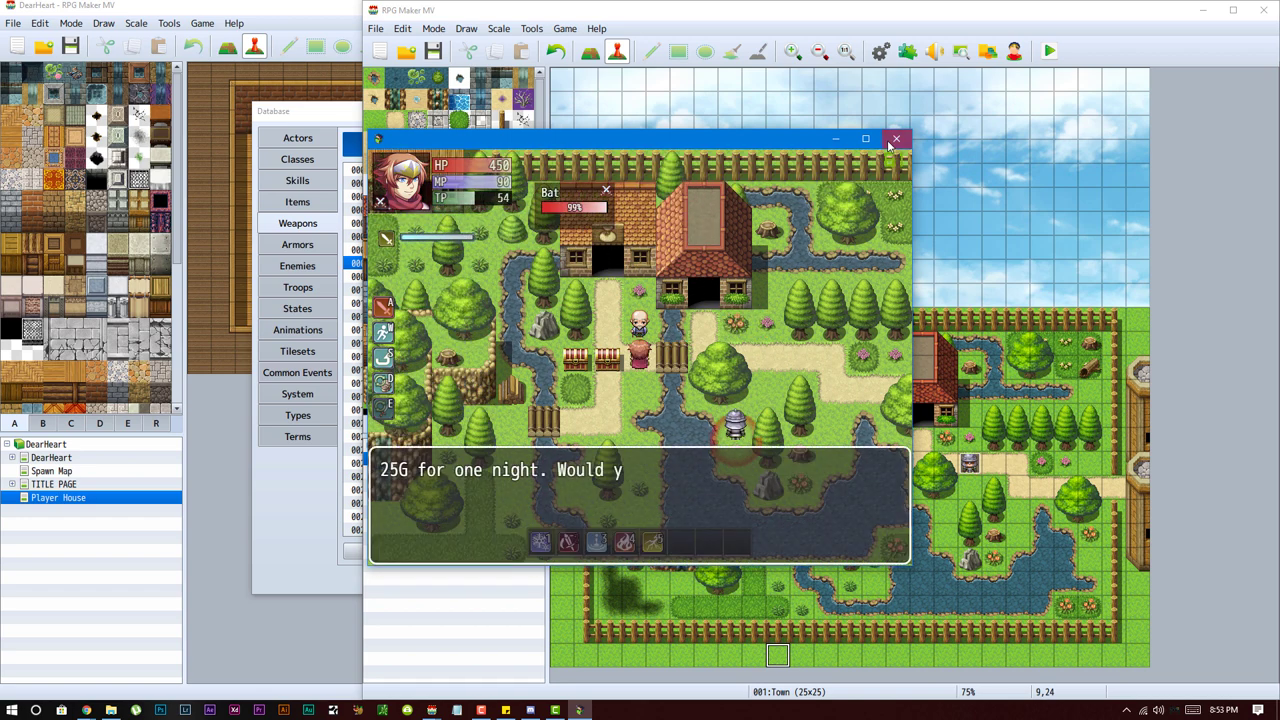
left_click(895, 139)
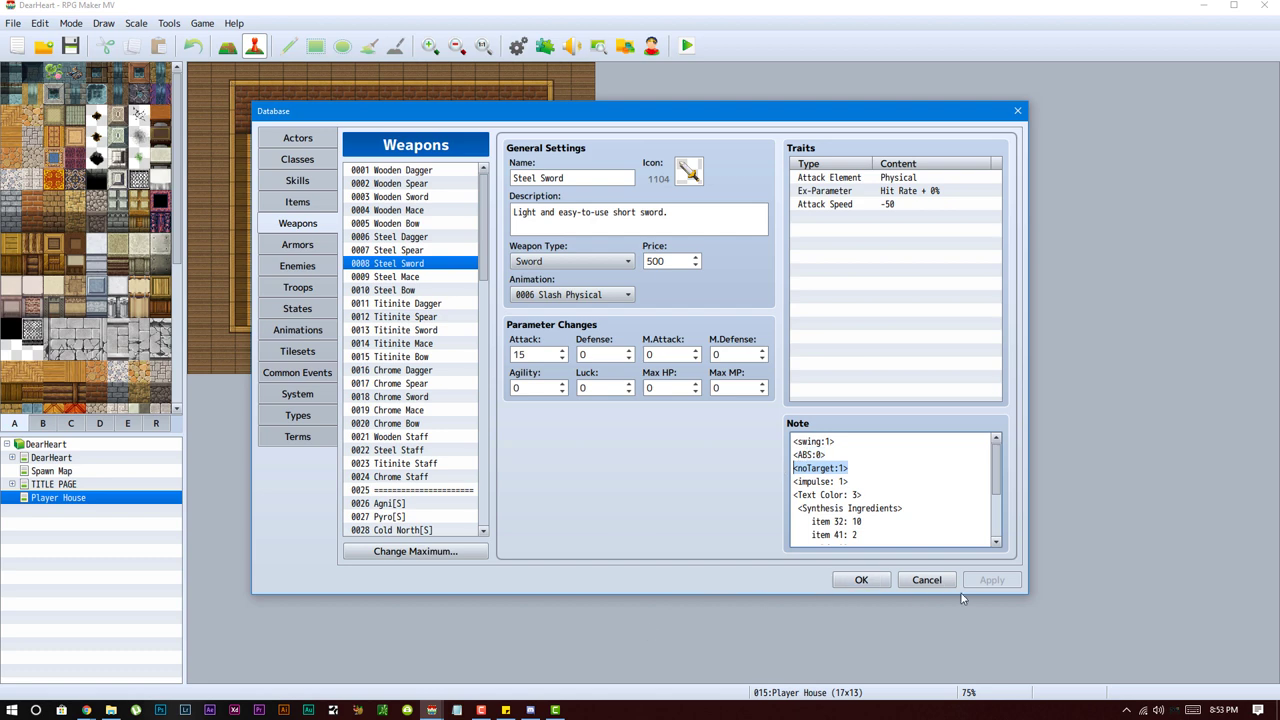
- Switch to the tutorial project, open its weapon database, and check the Short Bow's note
left_click(431, 710)
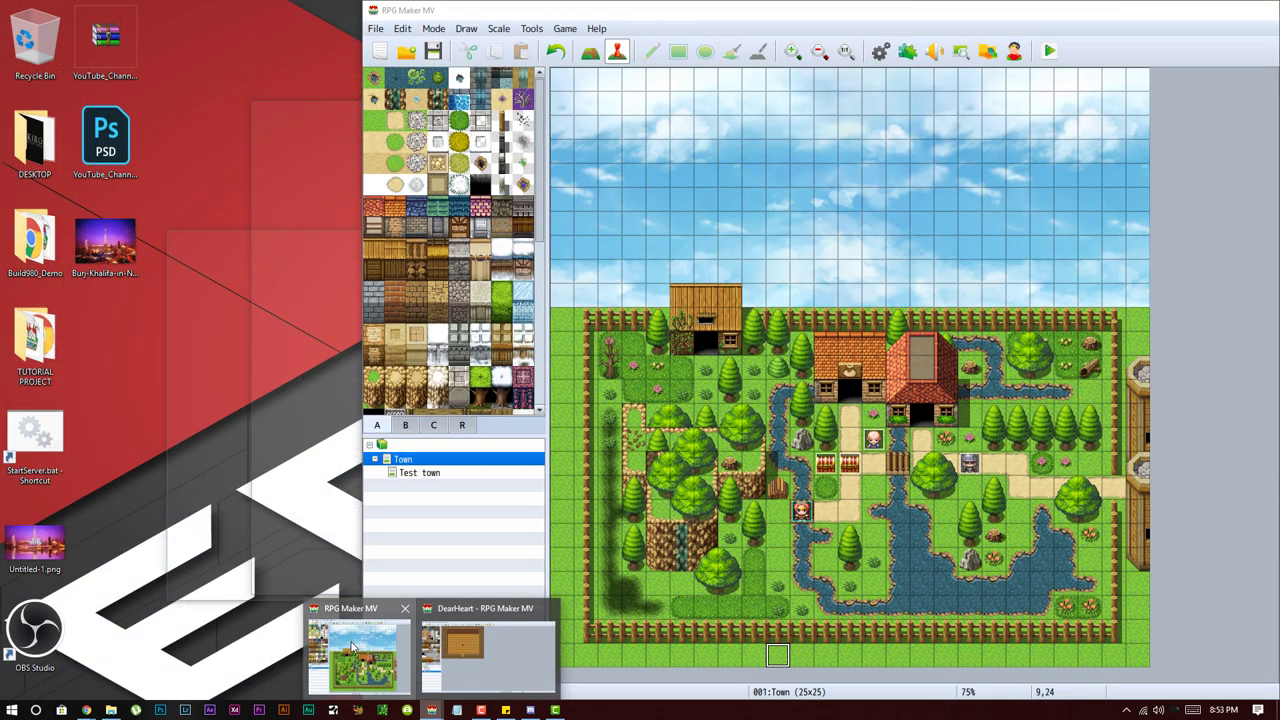
left_click(360, 655)
left_click(531, 29)
left_click(569, 61)
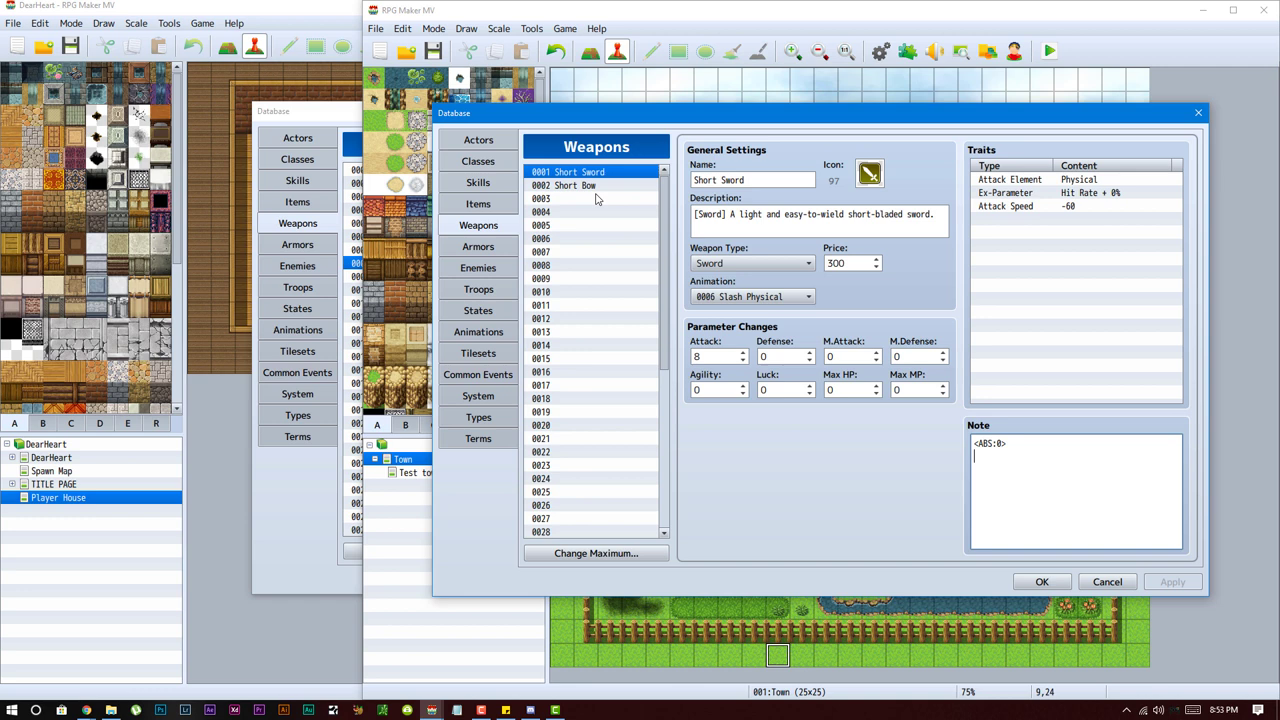
left_click(590, 186)
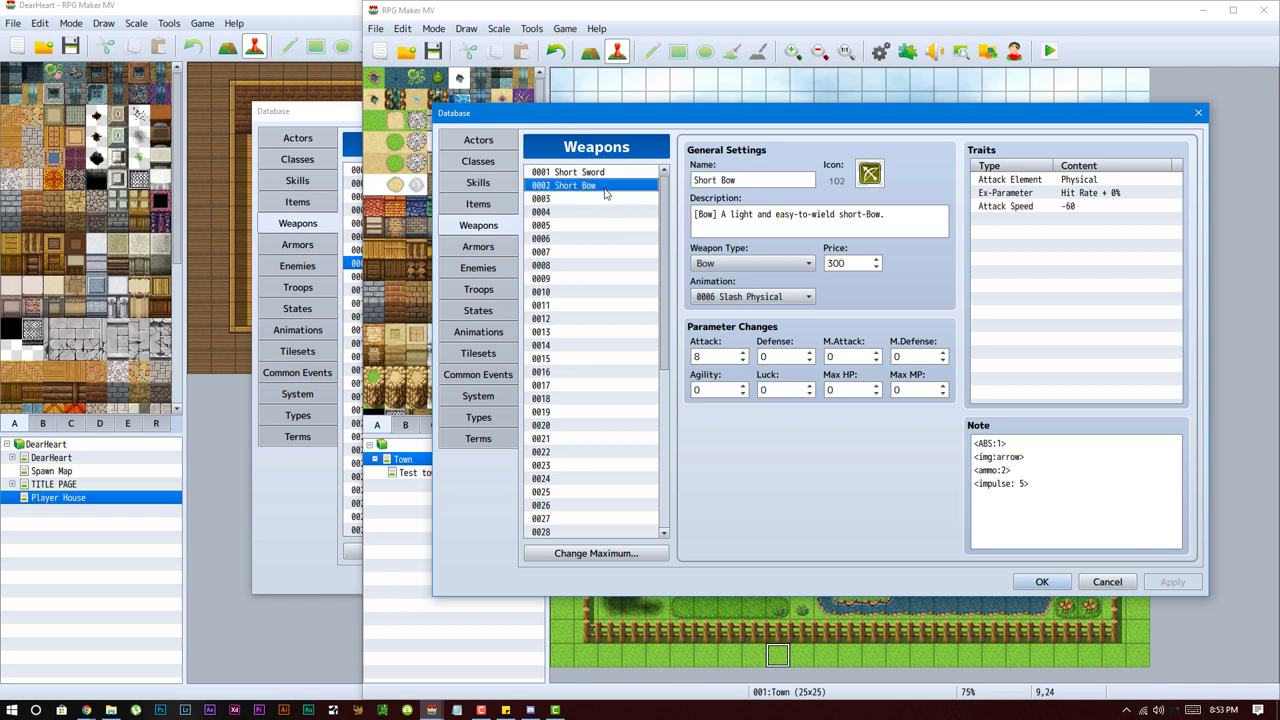
- Add the tag <noTarget:1> below <ABS:0> in the Short Sword's note, and confirm the database changes
left_click(598, 172)
left_click(1051, 472)
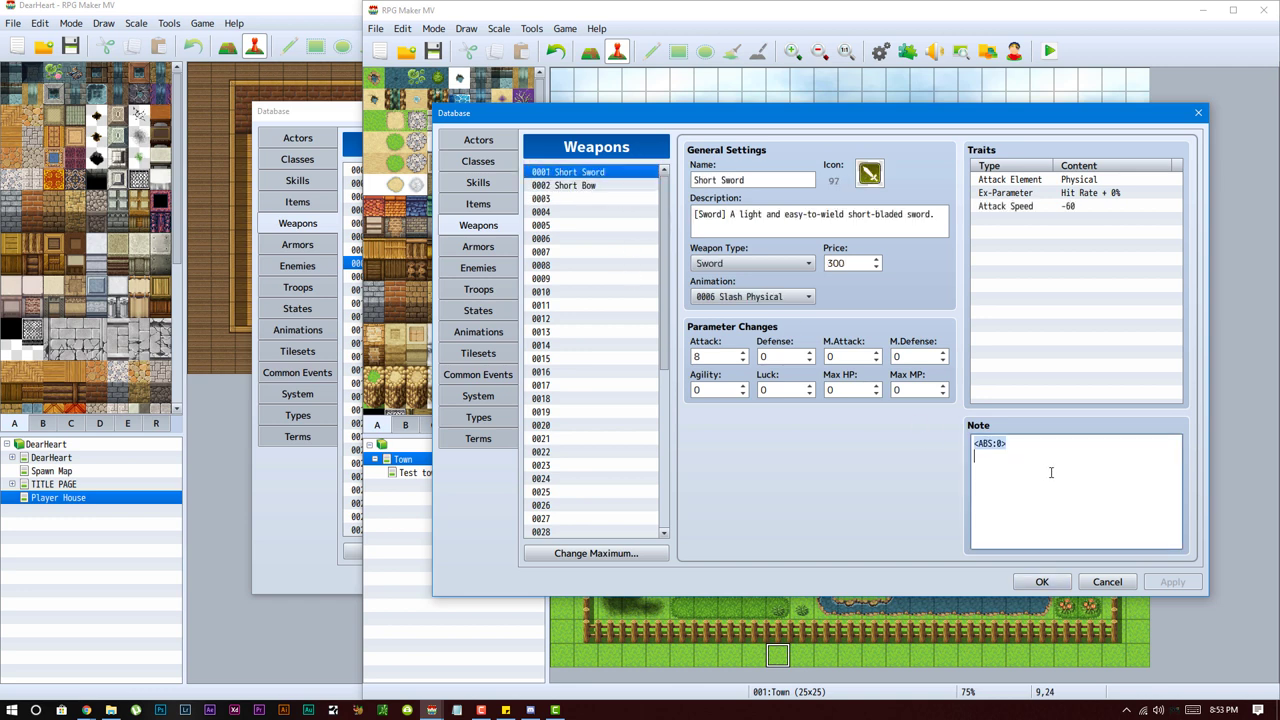
type("<noTarget:1>")
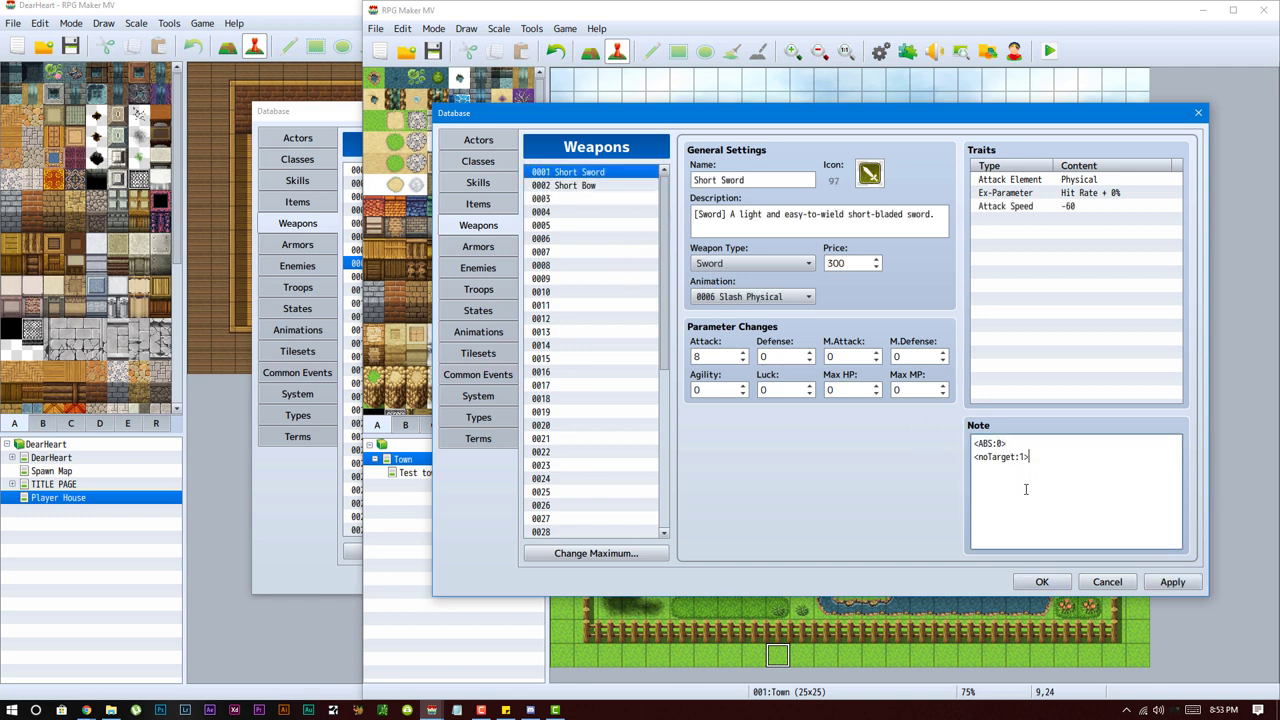
left_click(1042, 582)
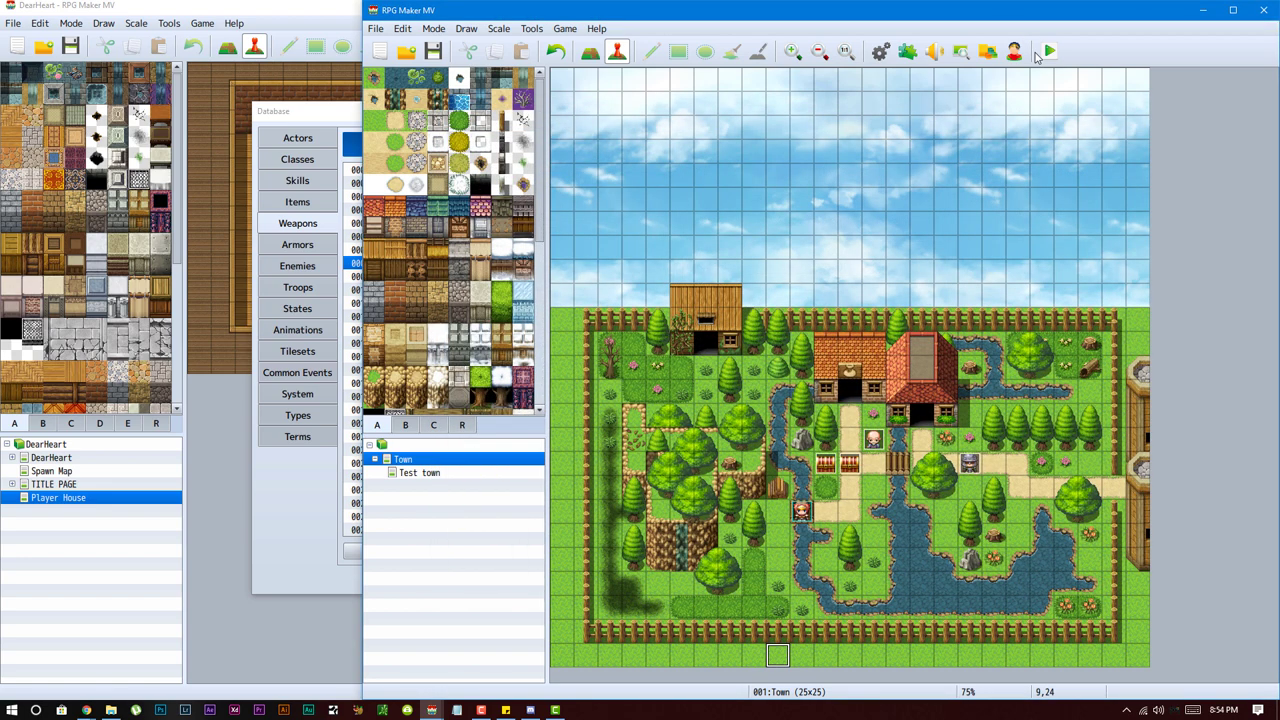
- Launch a playtest with the changes saved, and start a new game
left_click(1046, 52)
left_click(765, 379)
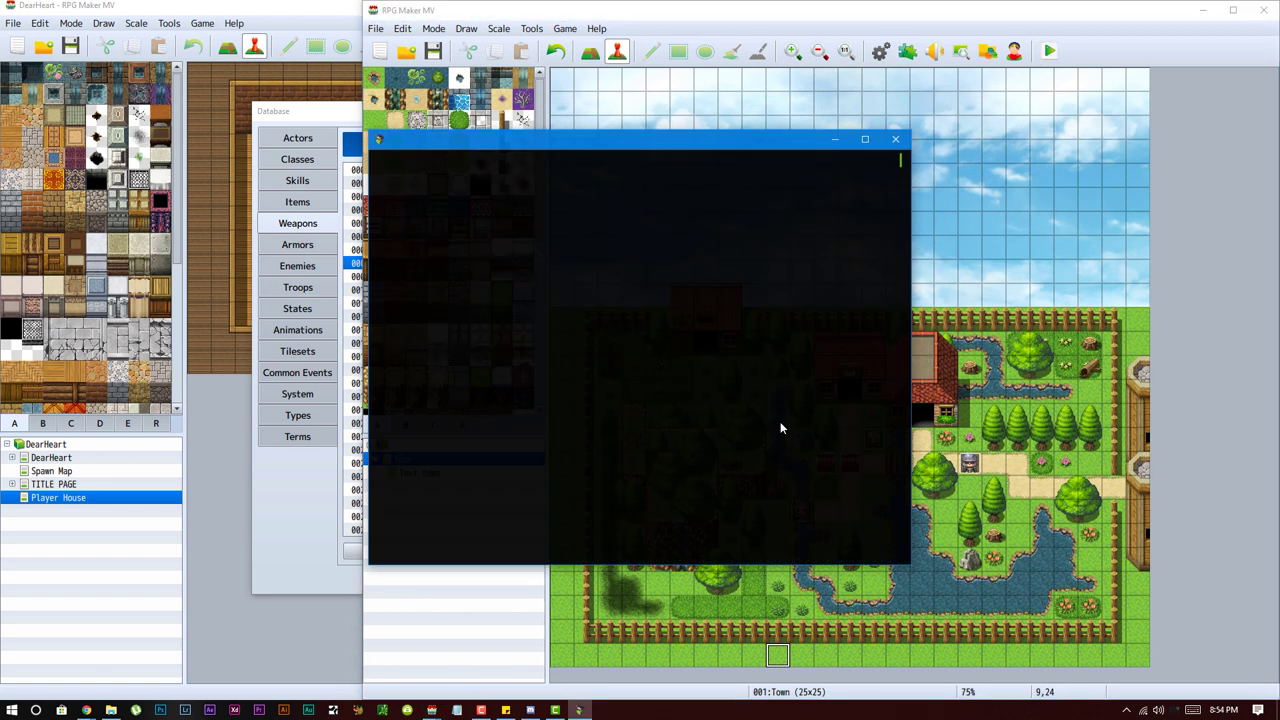
left_click(644, 430)
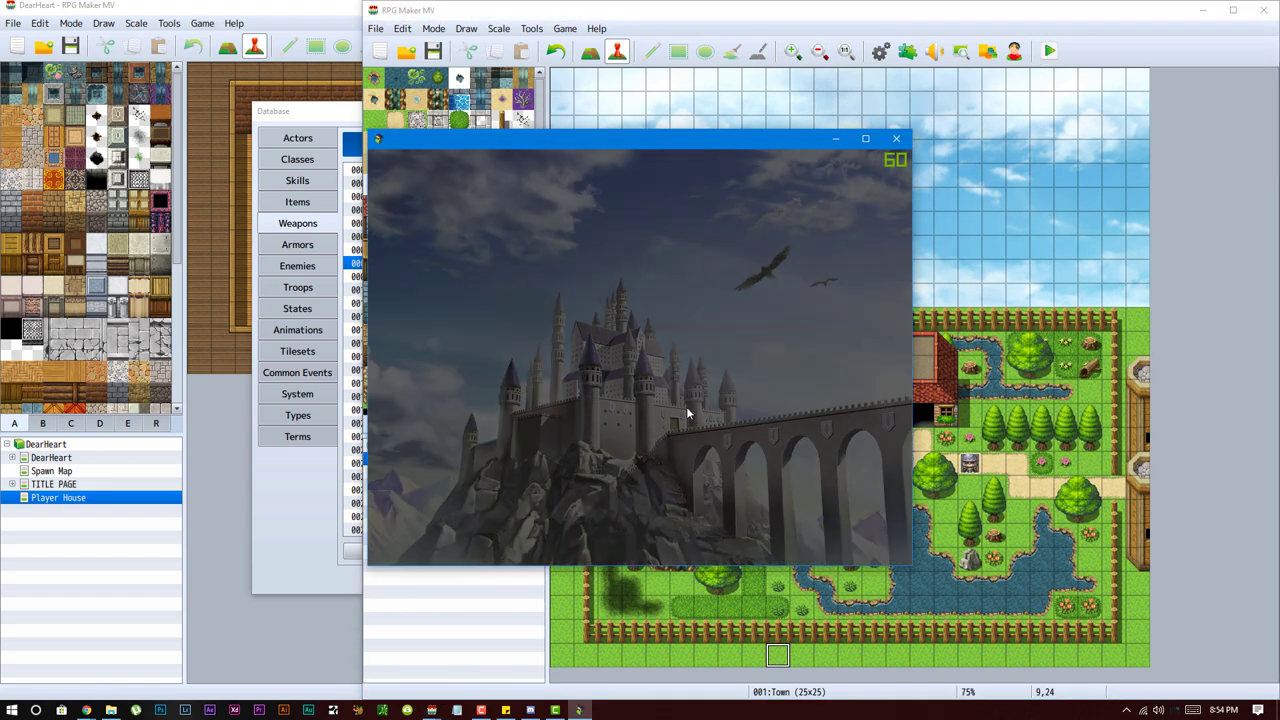
- Walk the hero around beside the small bridge in the running playtest, and end the playtest
left_click(705, 354)
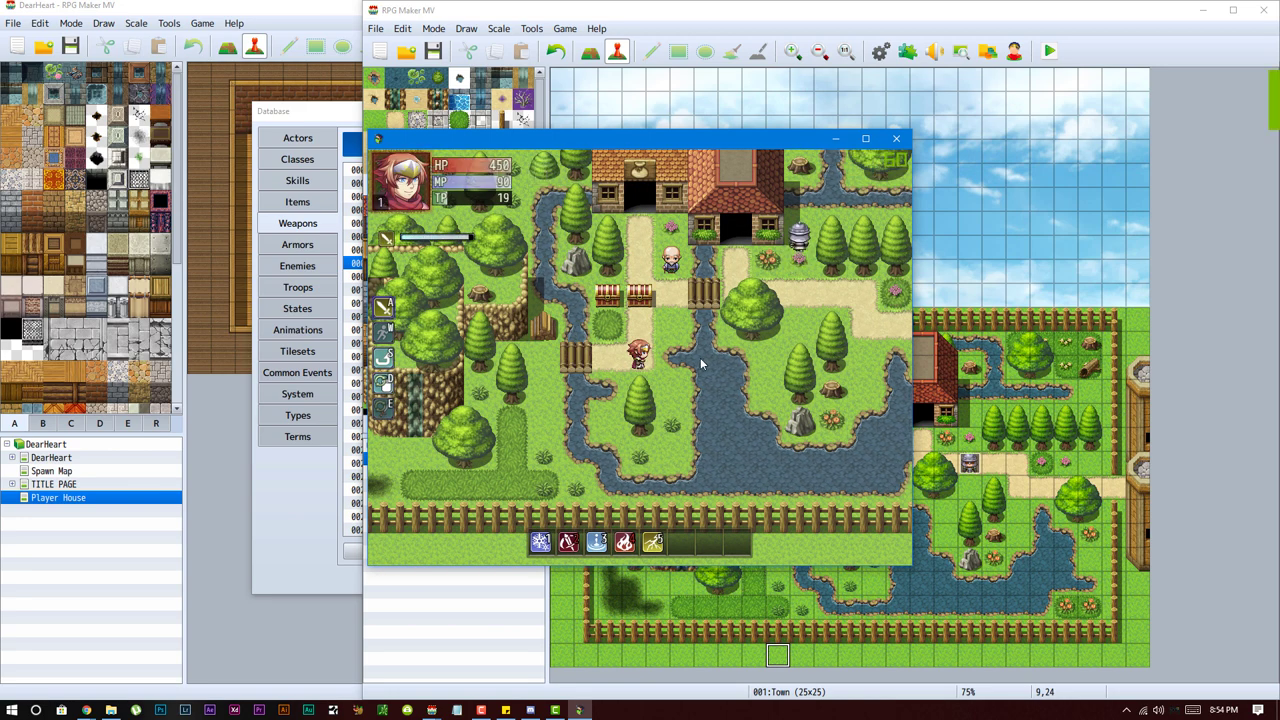
left_click(606, 324)
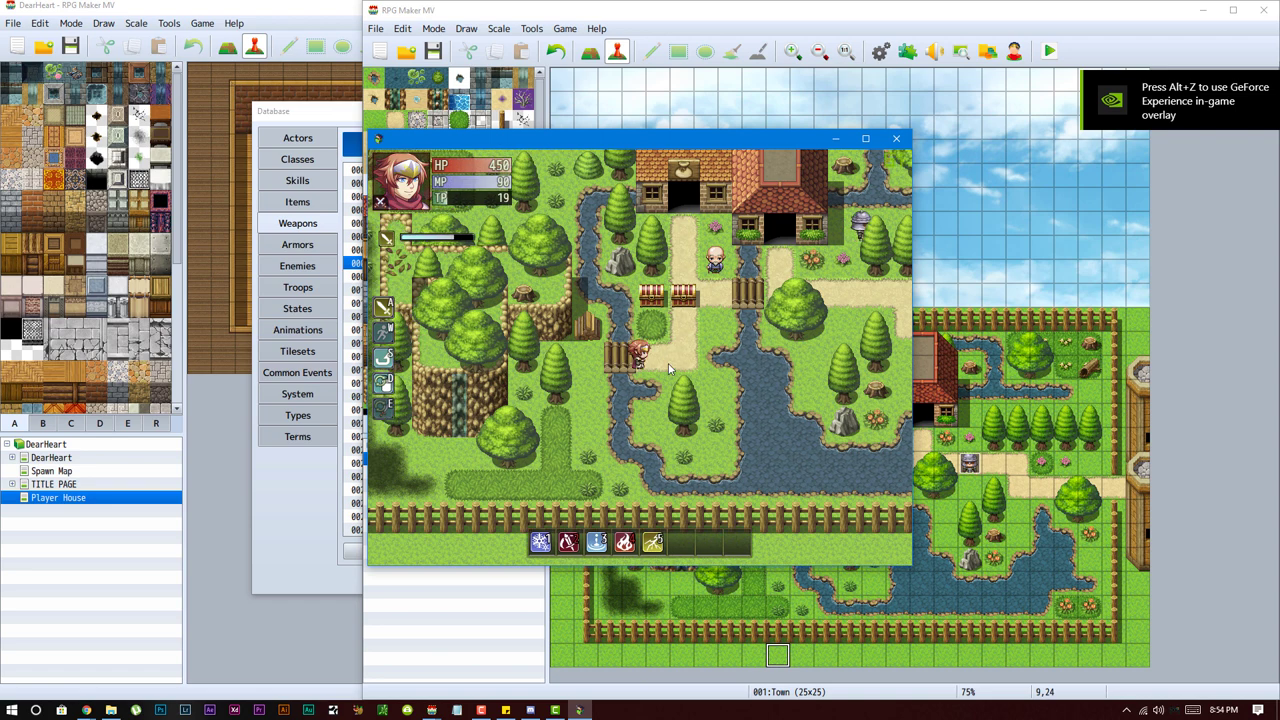
left_click(898, 137)
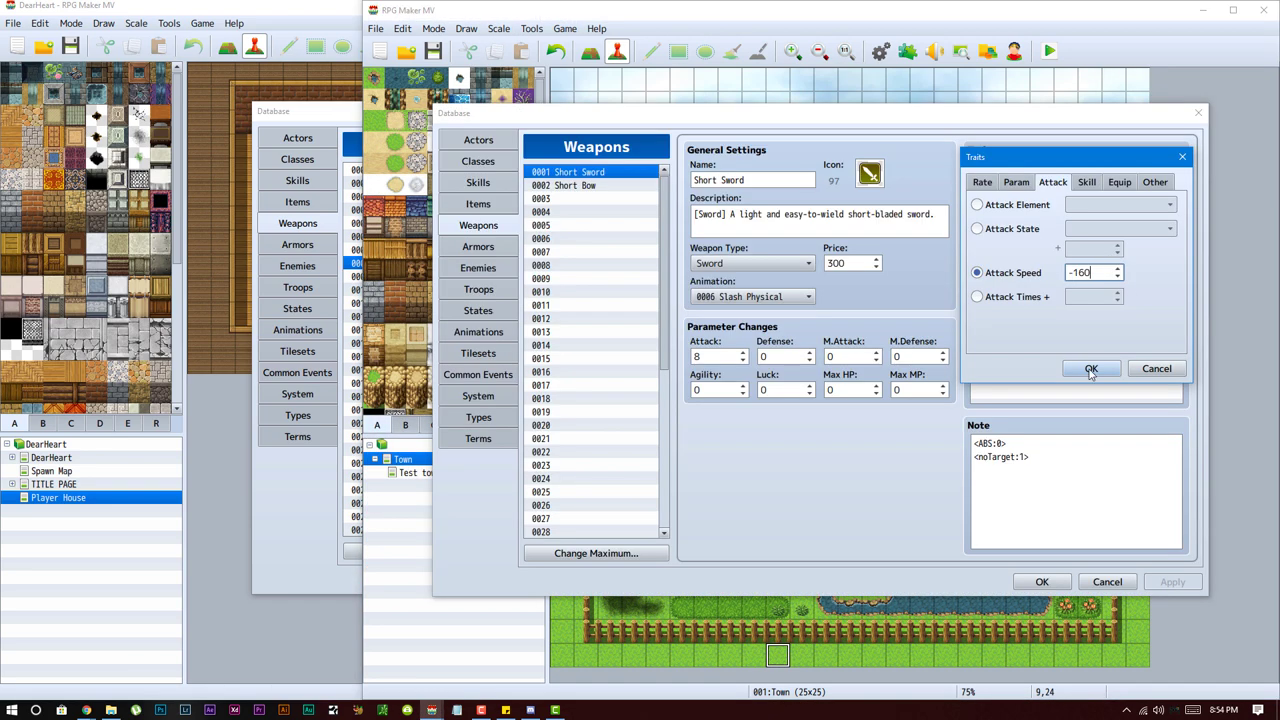
- Set the Short Sword's Attack Speed trait to -160 and confirm the database changes
left_click(1091, 369)
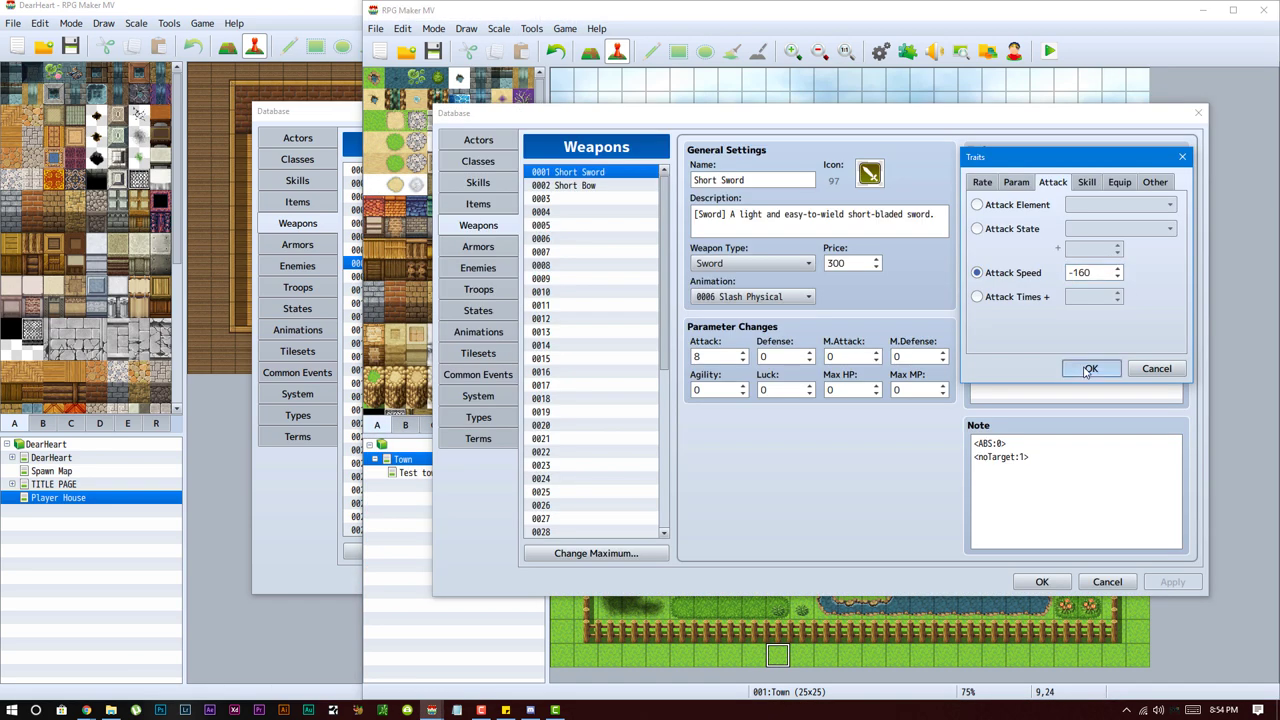
left_click(1038, 581)
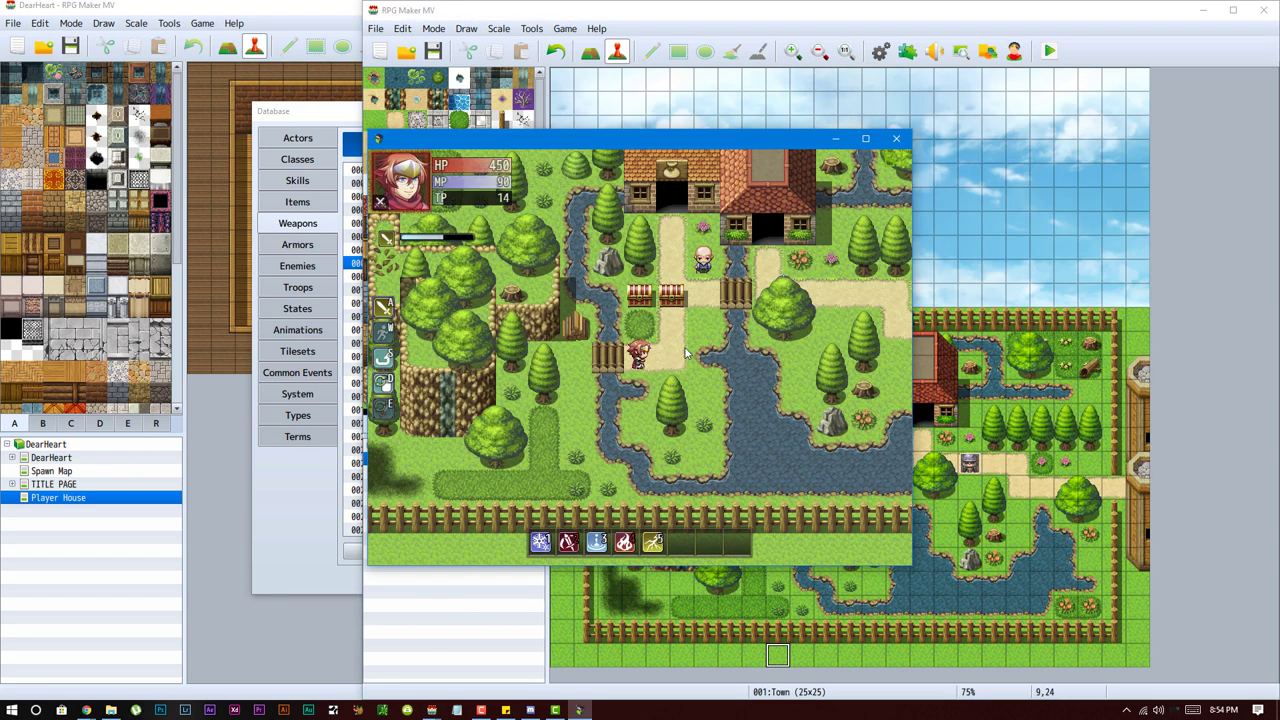
- Playtest the faster sword by walking to the bridge below the houses, attacking the Bat repeatedly, and ending the playtest
left_click(674, 361)
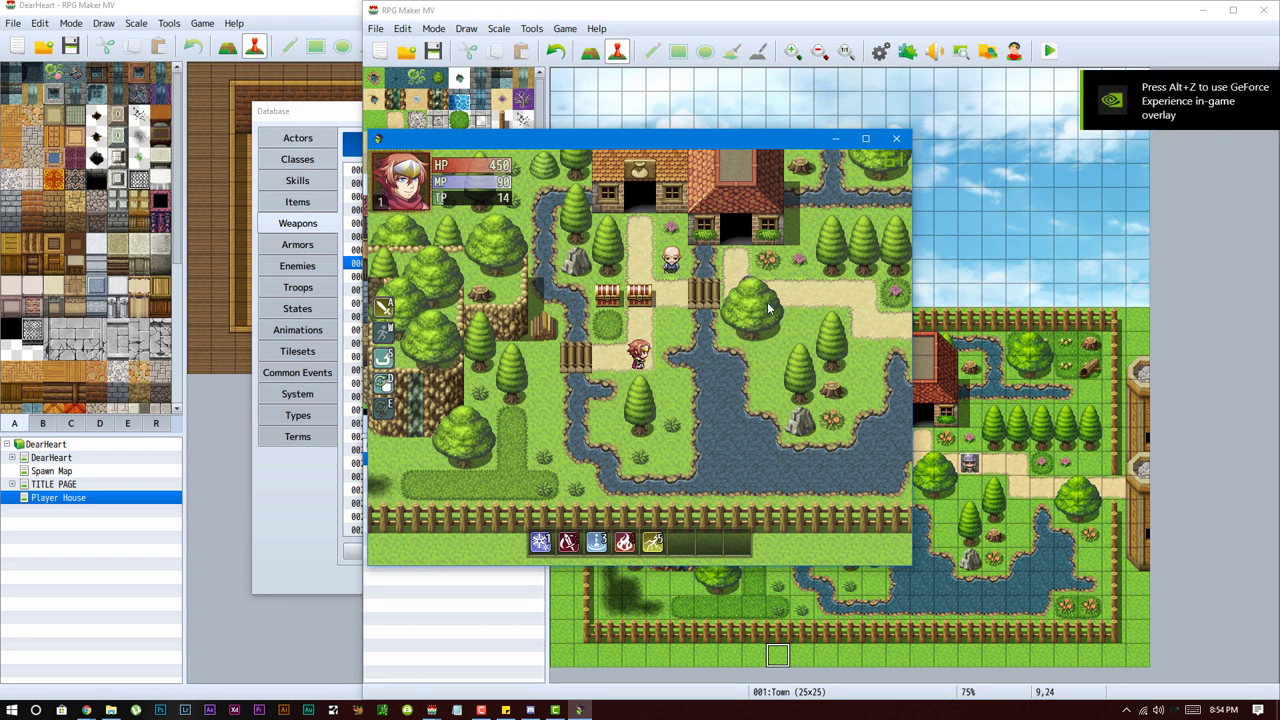
left_click(676, 311)
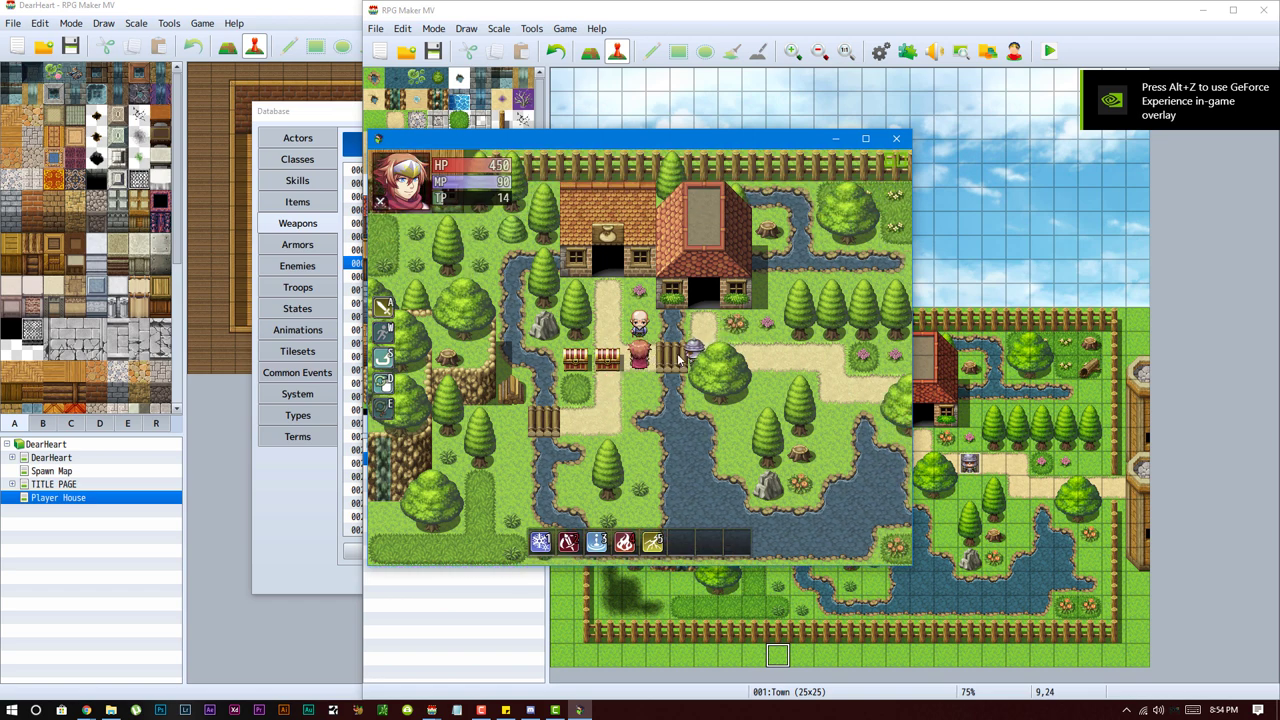
key("Right")
key("a")
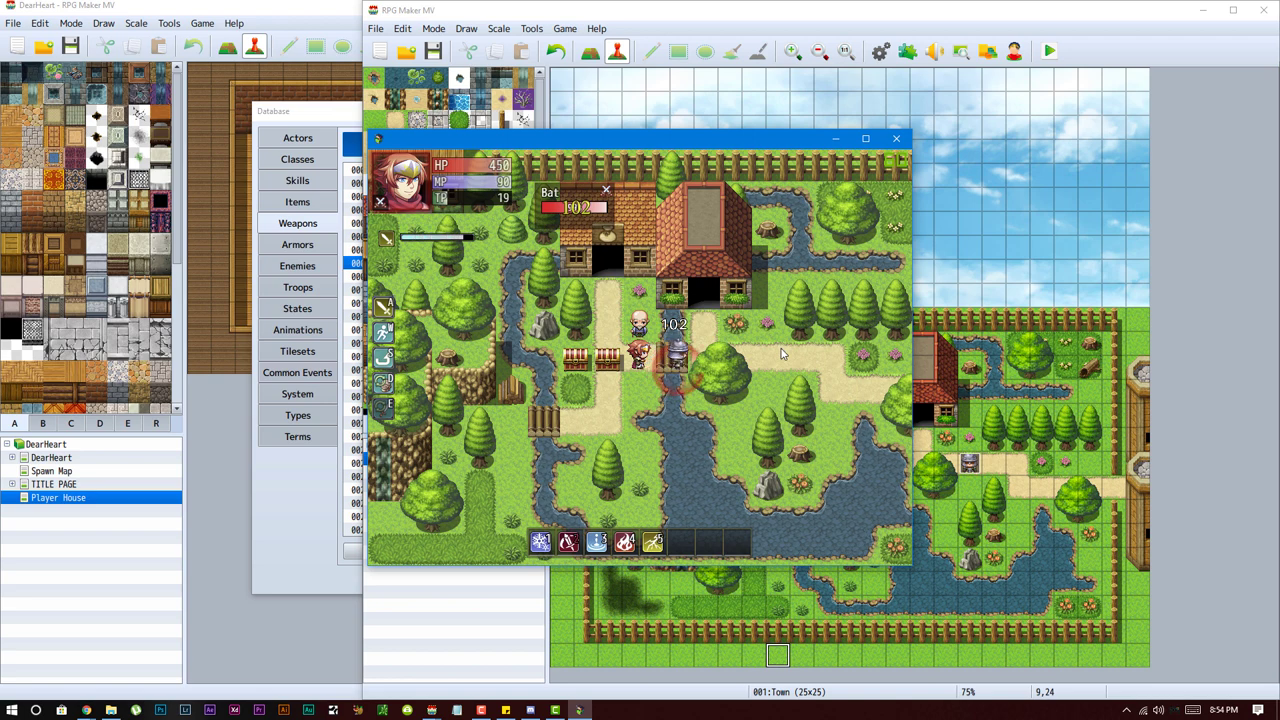
left_click(785, 347)
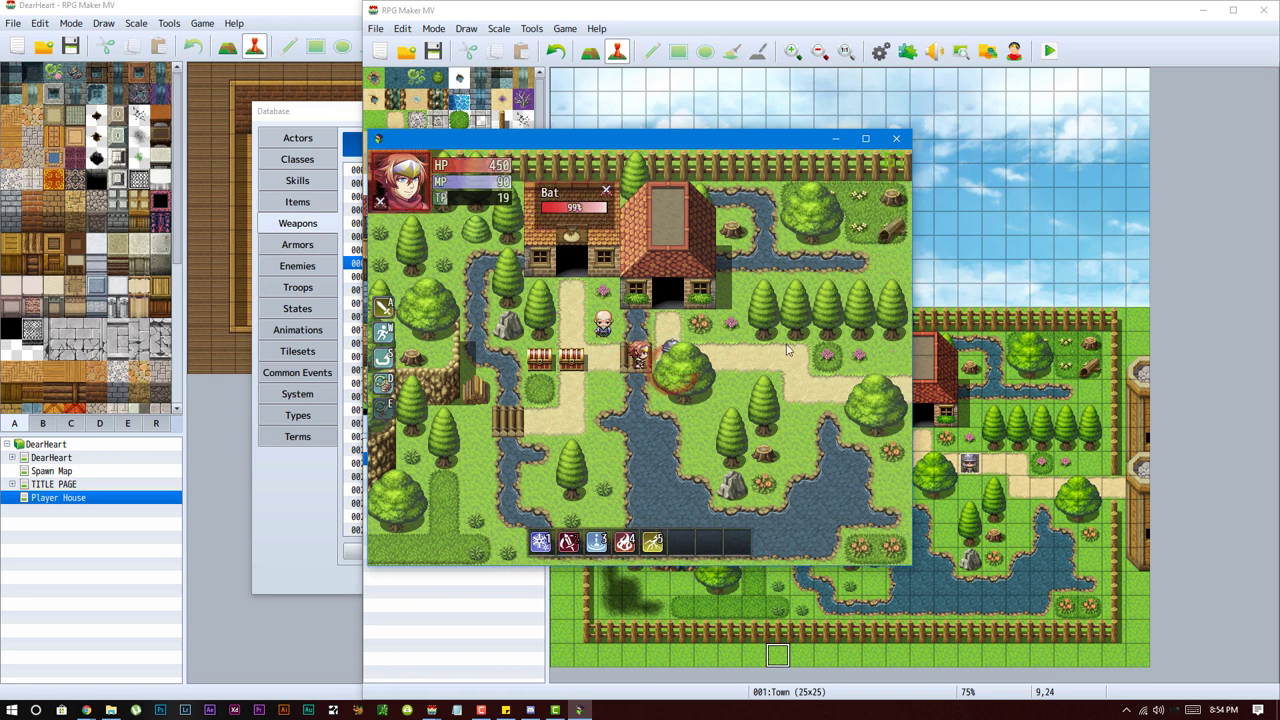
left_click(671, 367)
key("a")
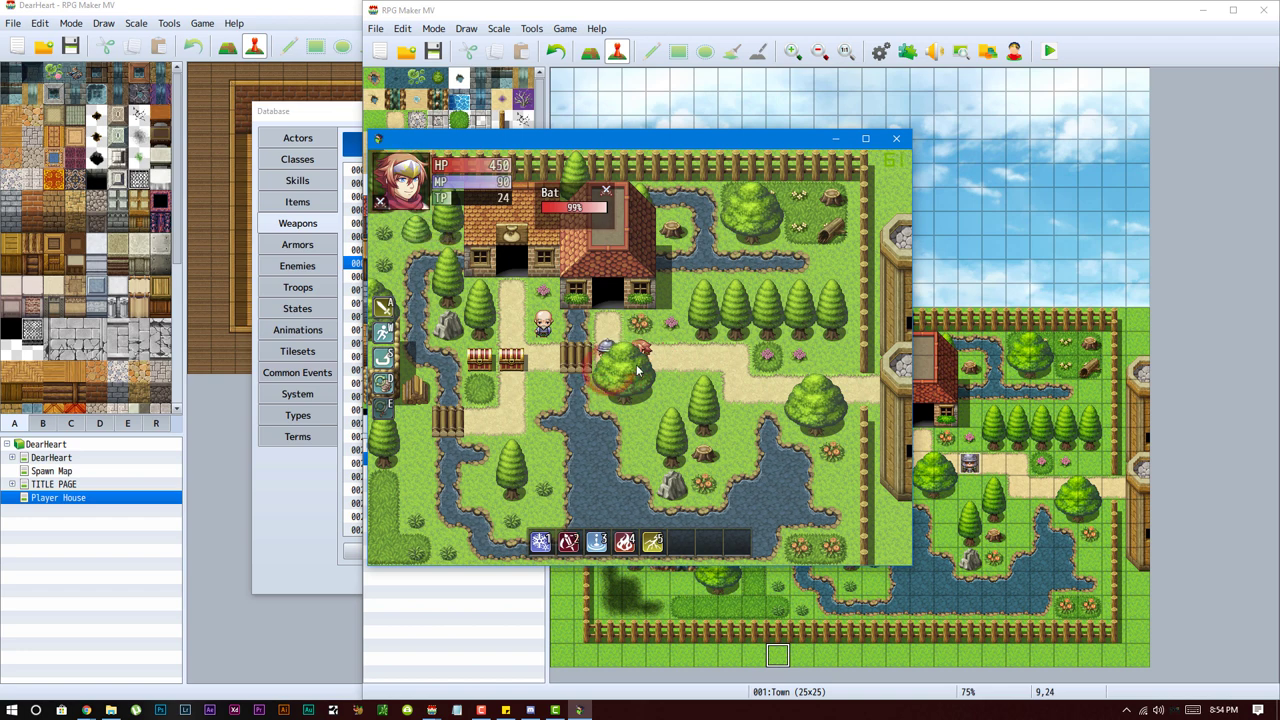
left_click(895, 141)
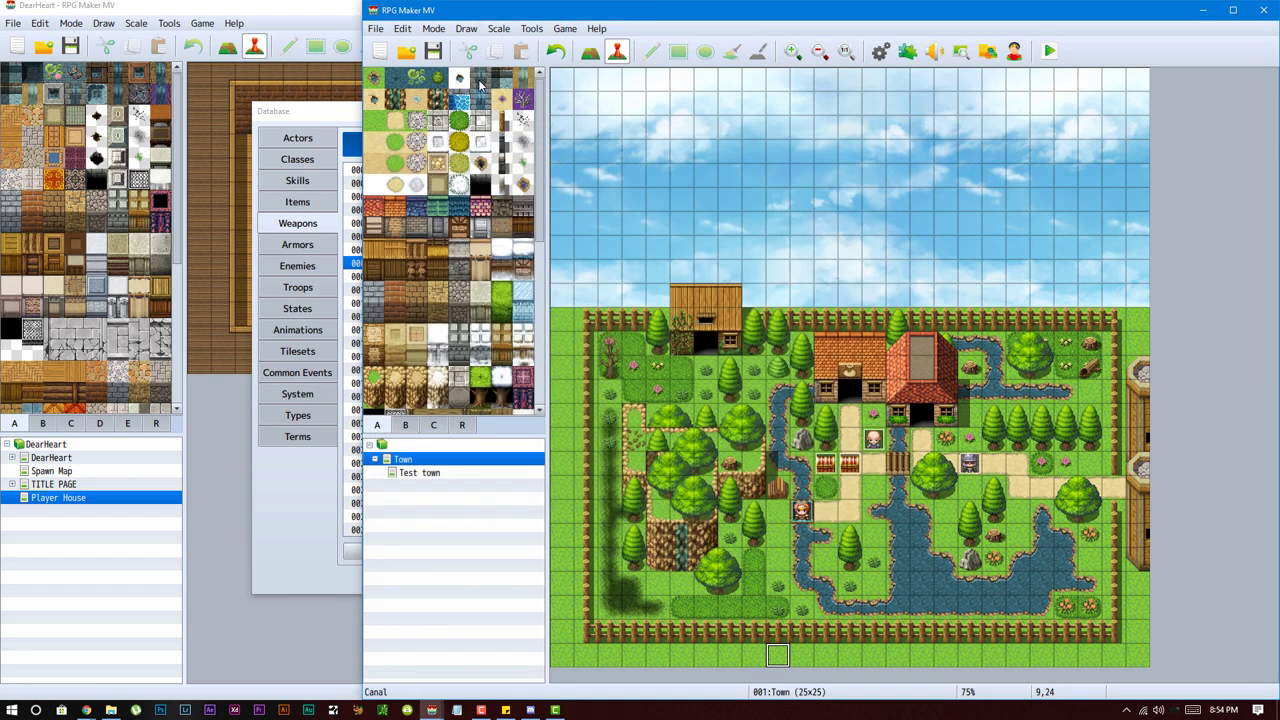
- Open the weapon database and select the impulse tag line in the Short Bow's note
left_click(530, 29)
left_click(556, 47)
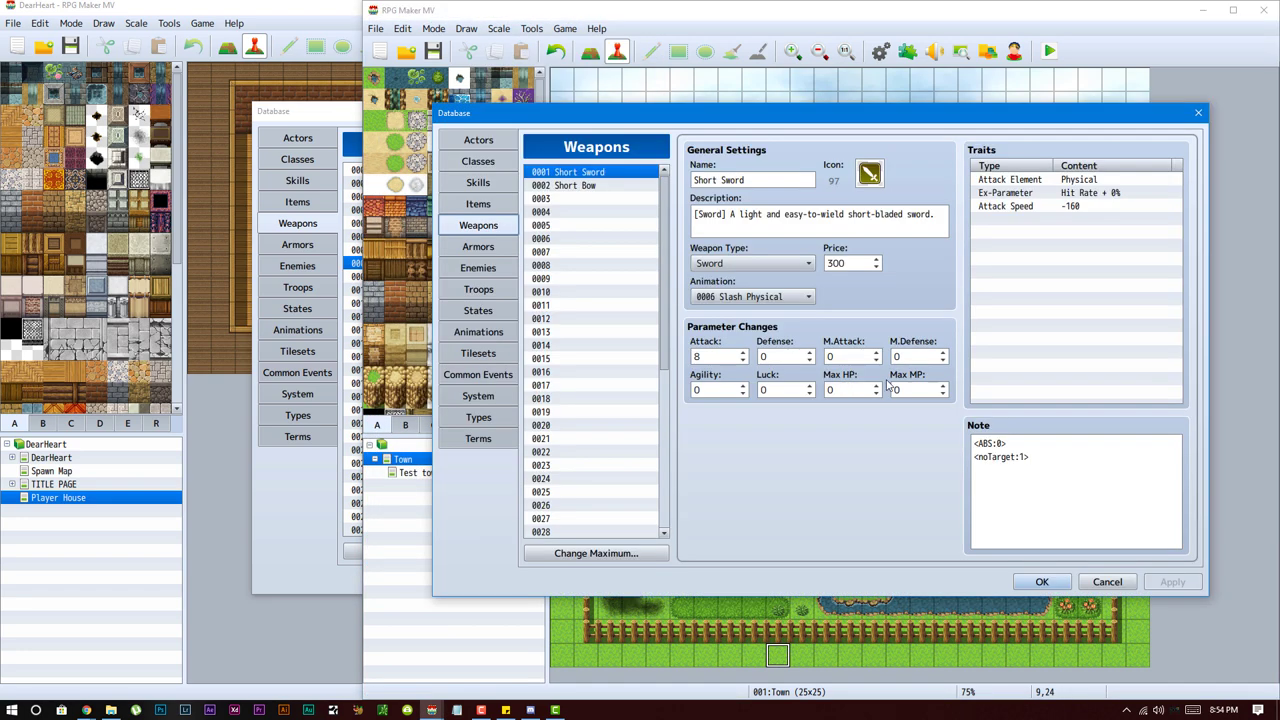
left_click(580, 186)
left_click(986, 485)
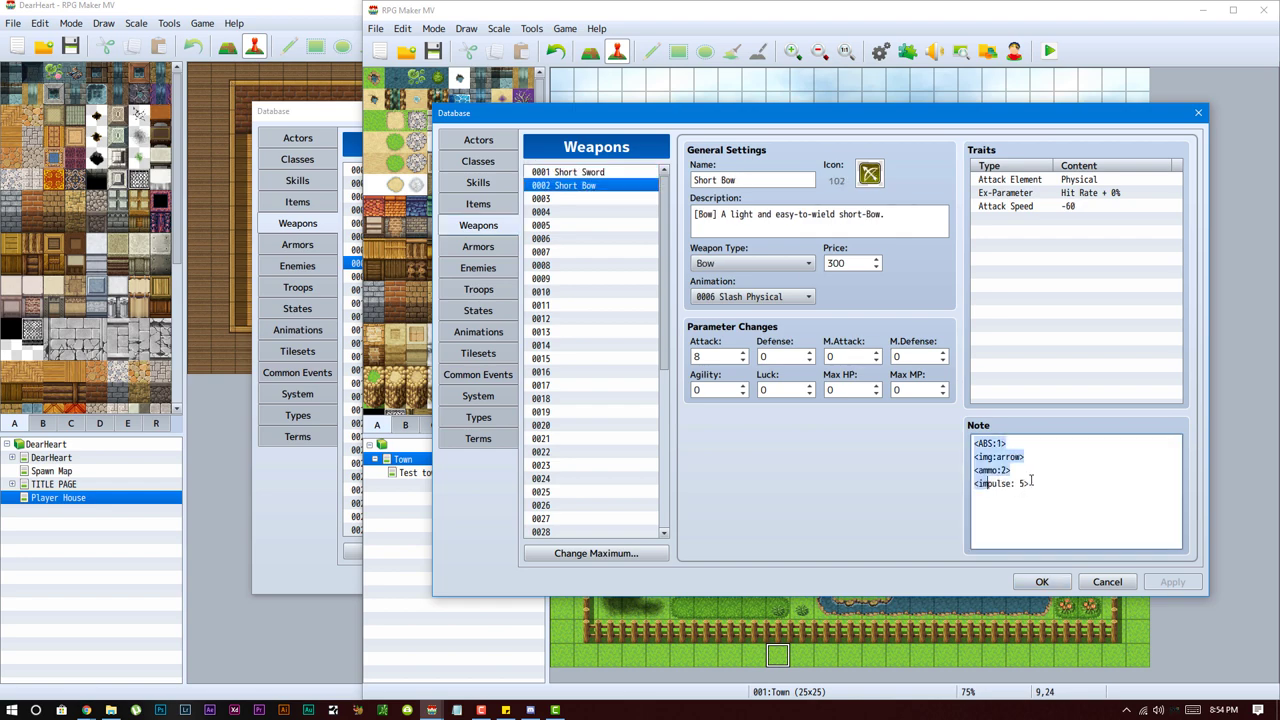
left_click(1031, 481)
left_click_drag(1035, 484, 968, 485)
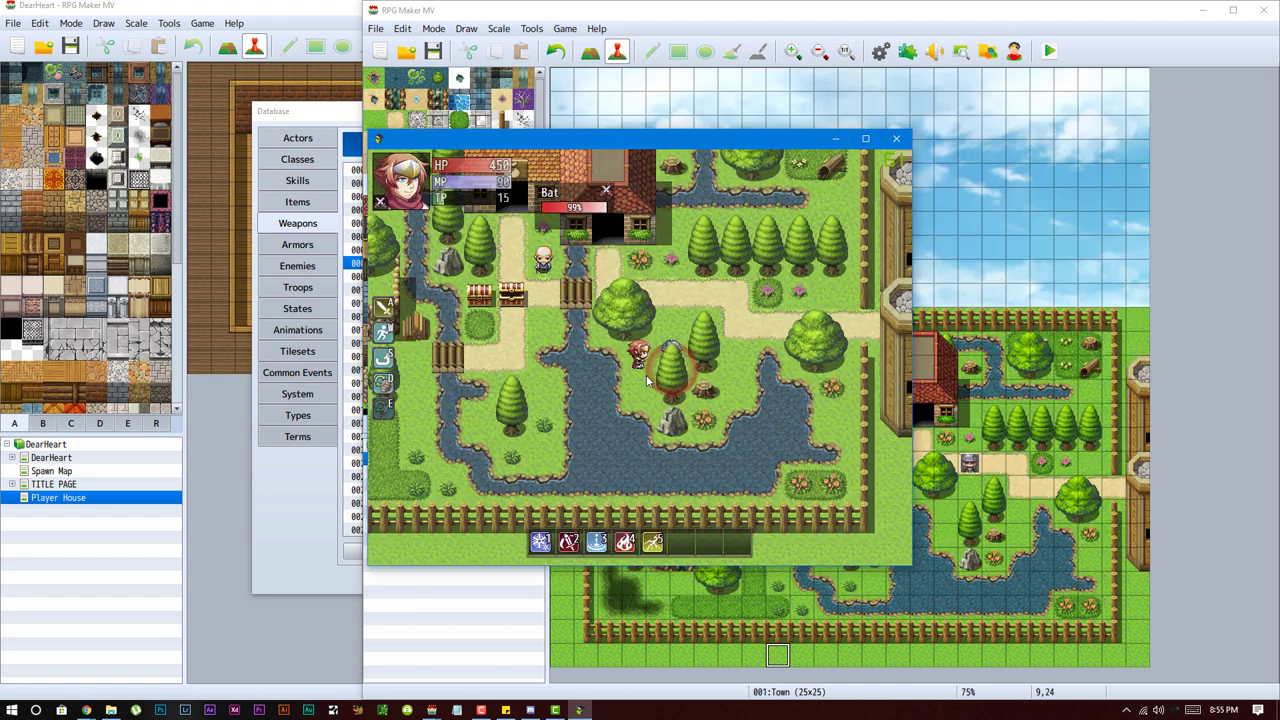
- Attack the Bat with the sword among the trees south of the path, and end the playtest
key("Right")
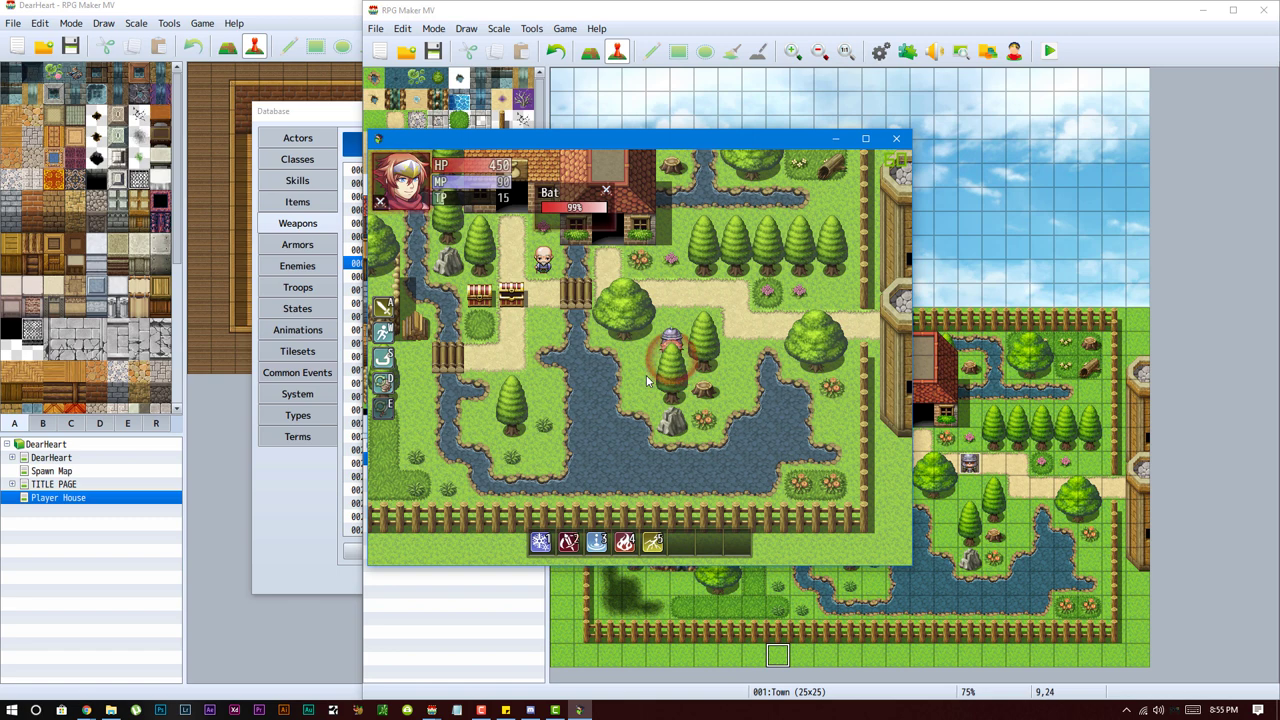
key("a")
key("Up")
key("Up")
key("alt+F4")
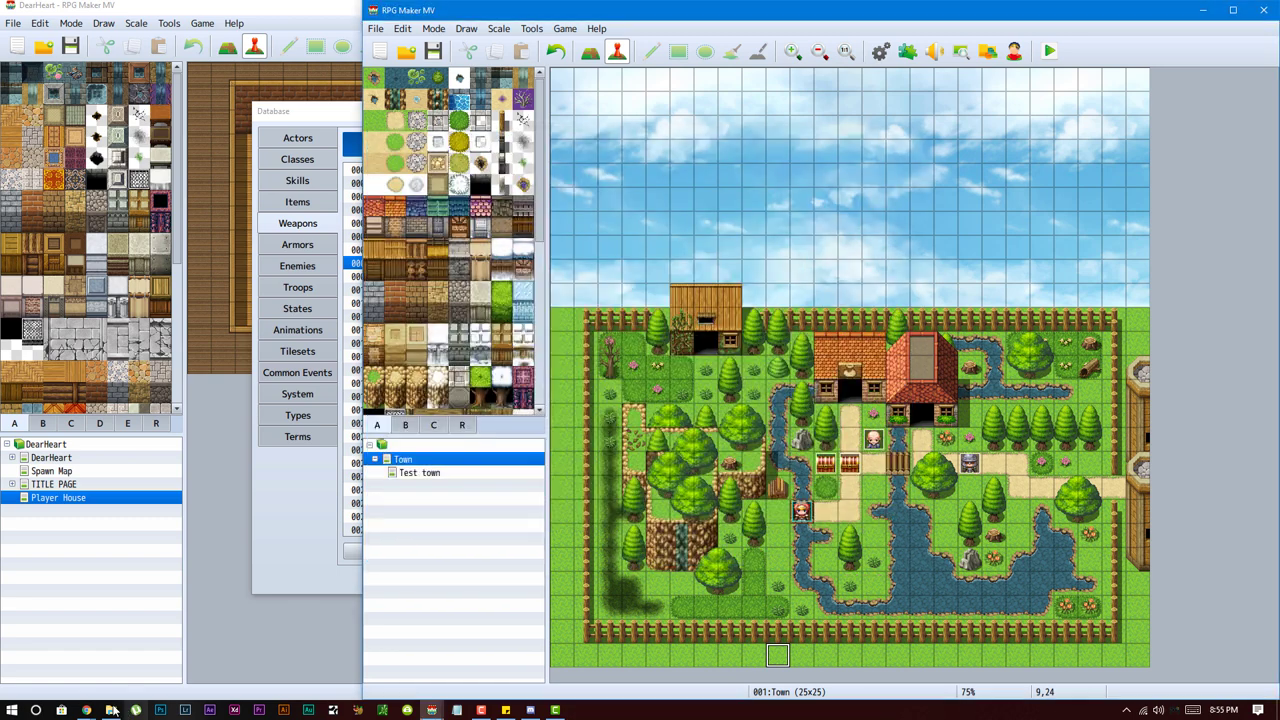
- Switch to Chrome and review the range and pierce parameters on the No Target Weapons wiki page
left_click(86, 709)
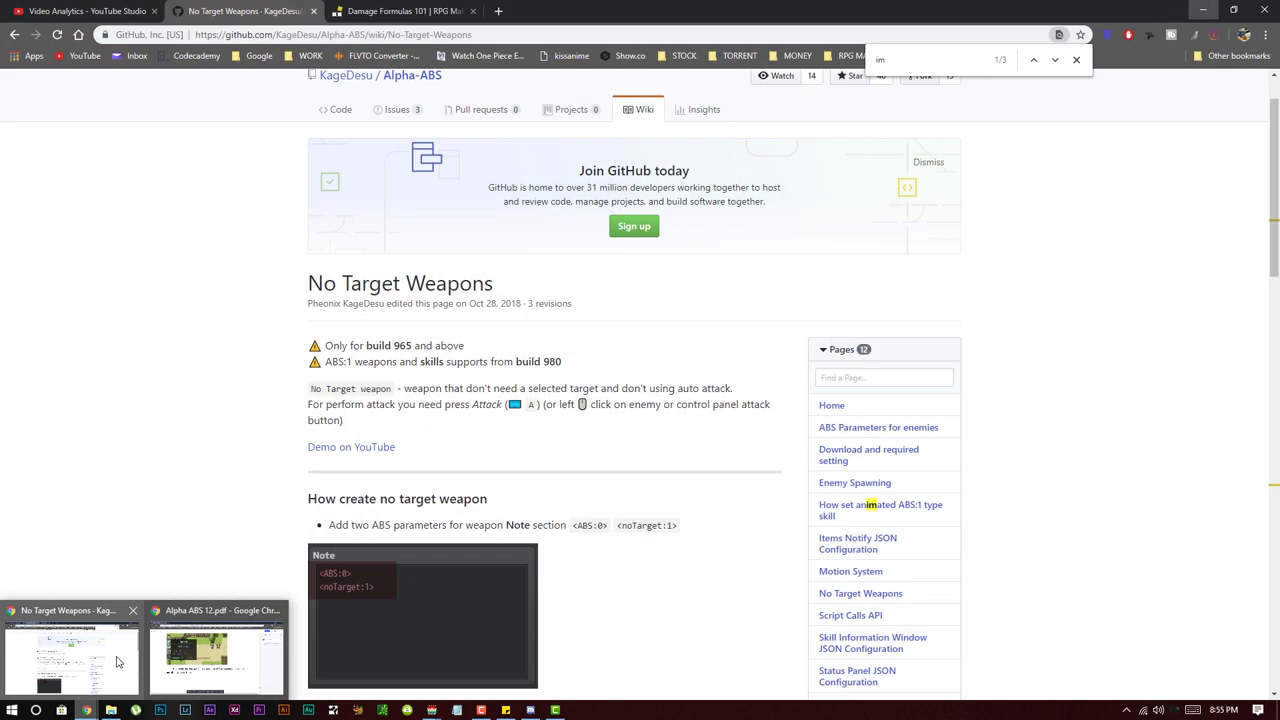
left_click(70, 655)
scroll(475, 422, "down", 10)
scroll(475, 420, "down", 1)
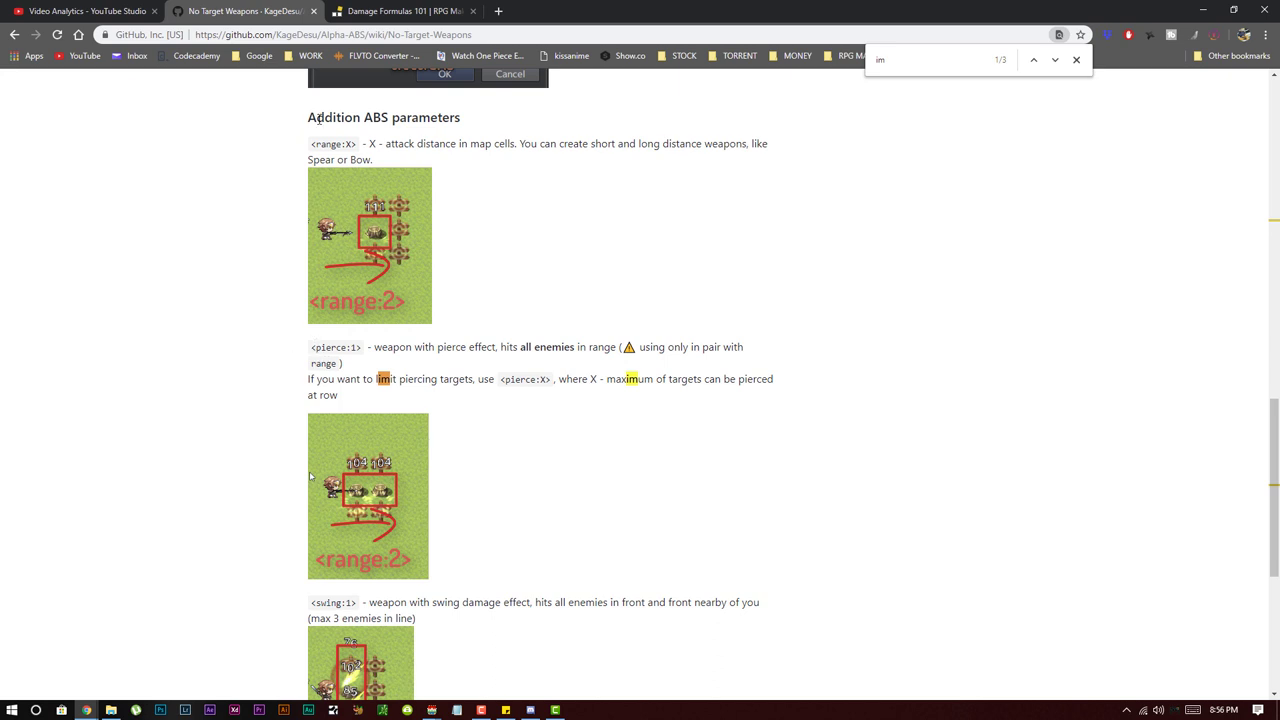
mouse_move(313, 147)
left_mouse_down()
mouse_move(344, 145)
mouse_move(330, 145)
left_mouse_up()
left_click_drag(309, 348, 365, 343)
left_click_drag(357, 347, 342, 348)
left_click_drag(316, 345, 310, 347)
scroll(376, 485, "down", 2)
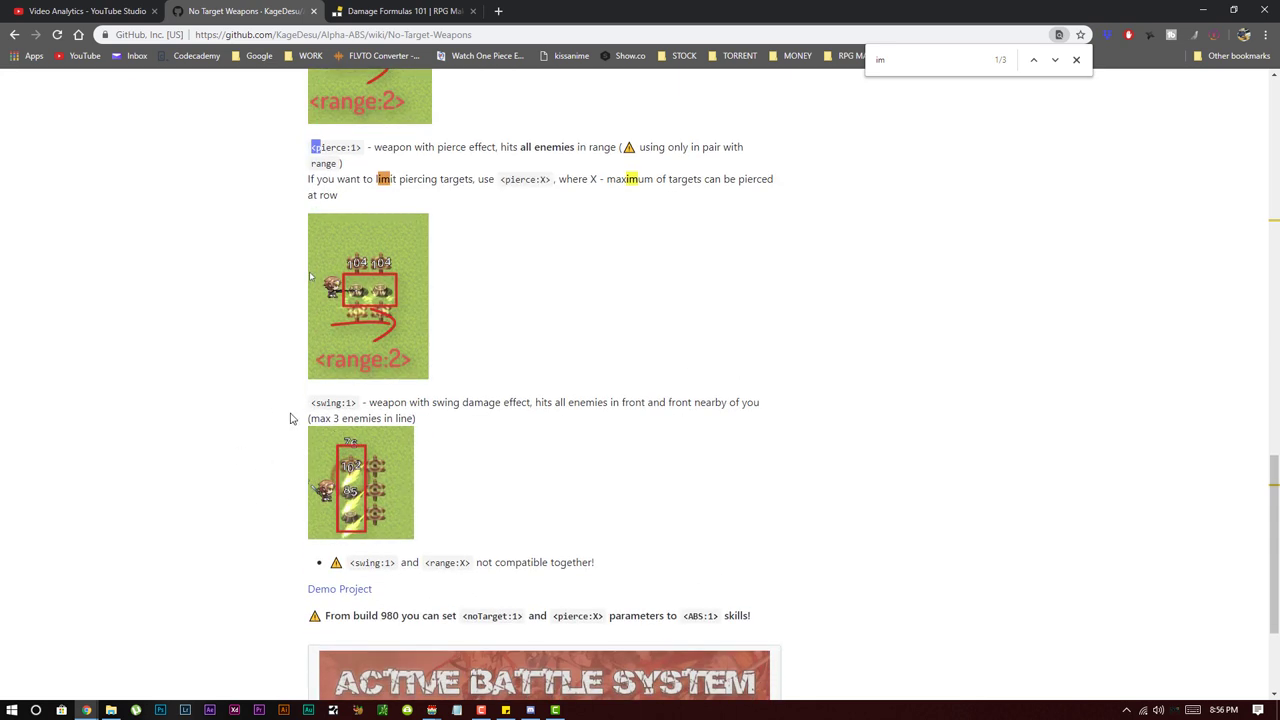
- Review the swing parameter on the wiki page and its compatibility with the range parameter
left_click_drag(310, 404, 340, 404)
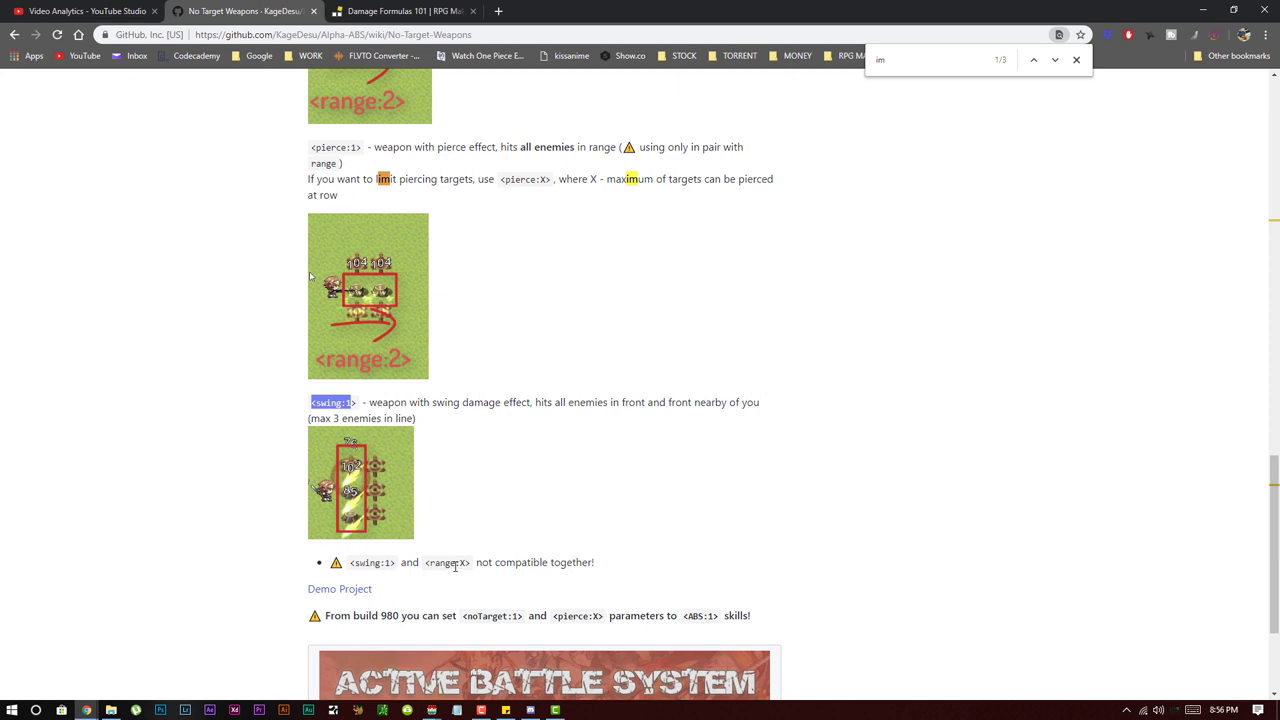
left_click(366, 565)
left_click_drag(429, 564, 452, 563)
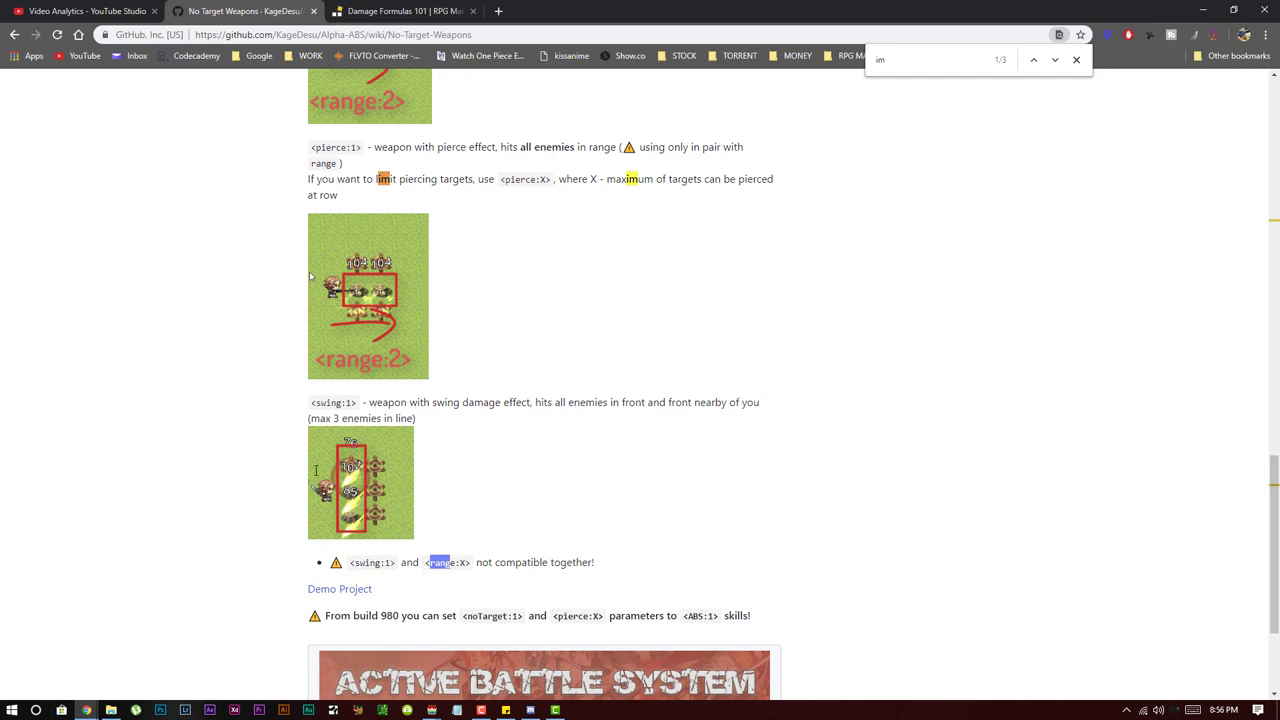
scroll(434, 510, "up", 2)
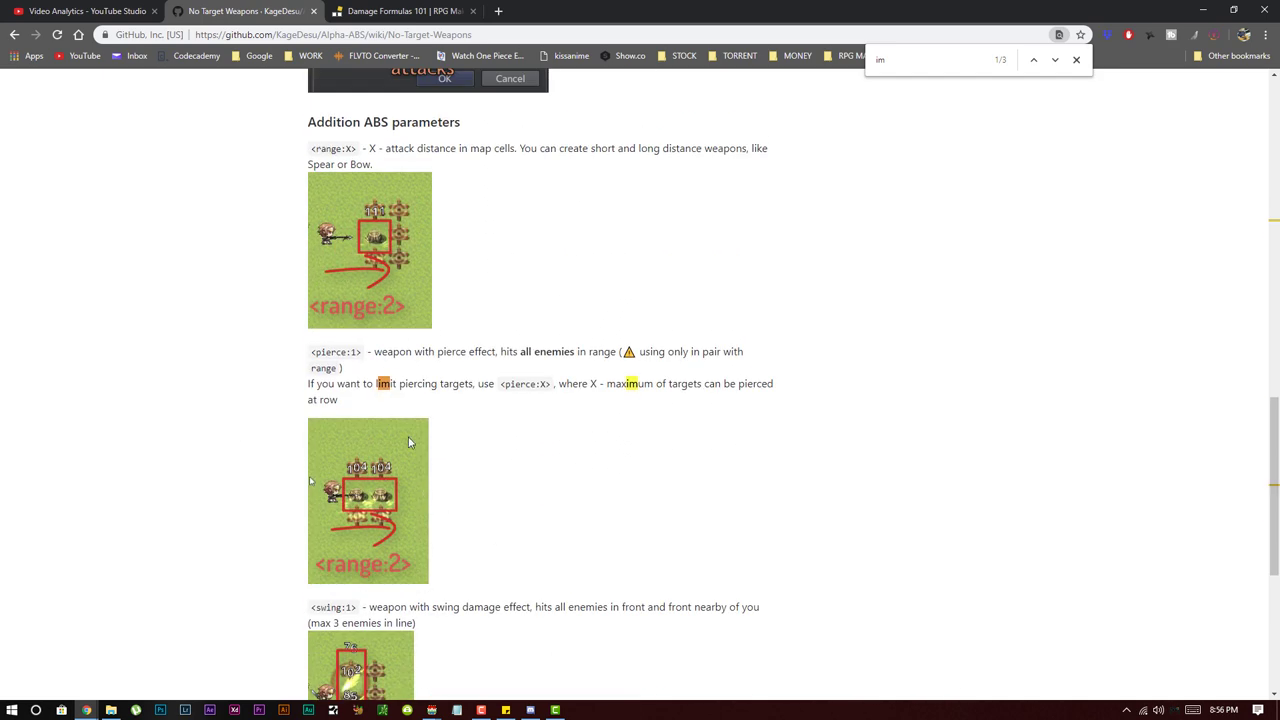
scroll(398, 464, "down", 2)
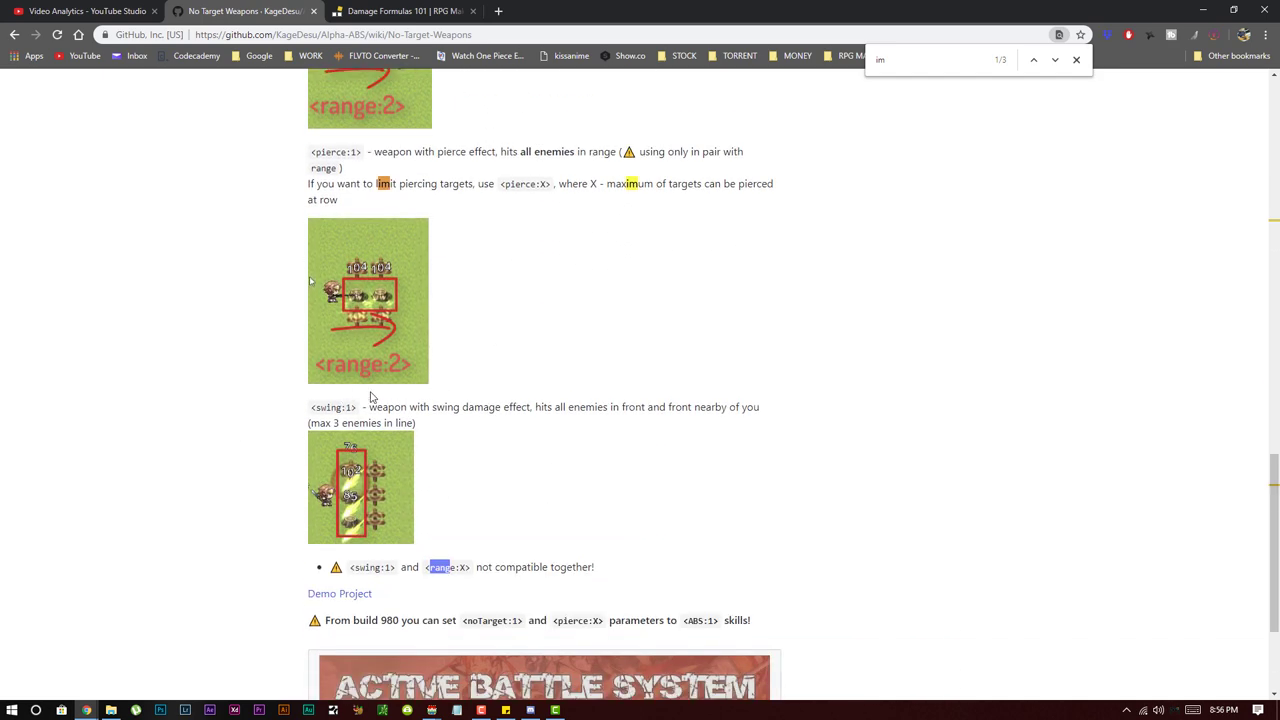
left_click_drag(363, 409, 250, 276)
scroll(250, 276, "up", 1)
left_click(338, 474)
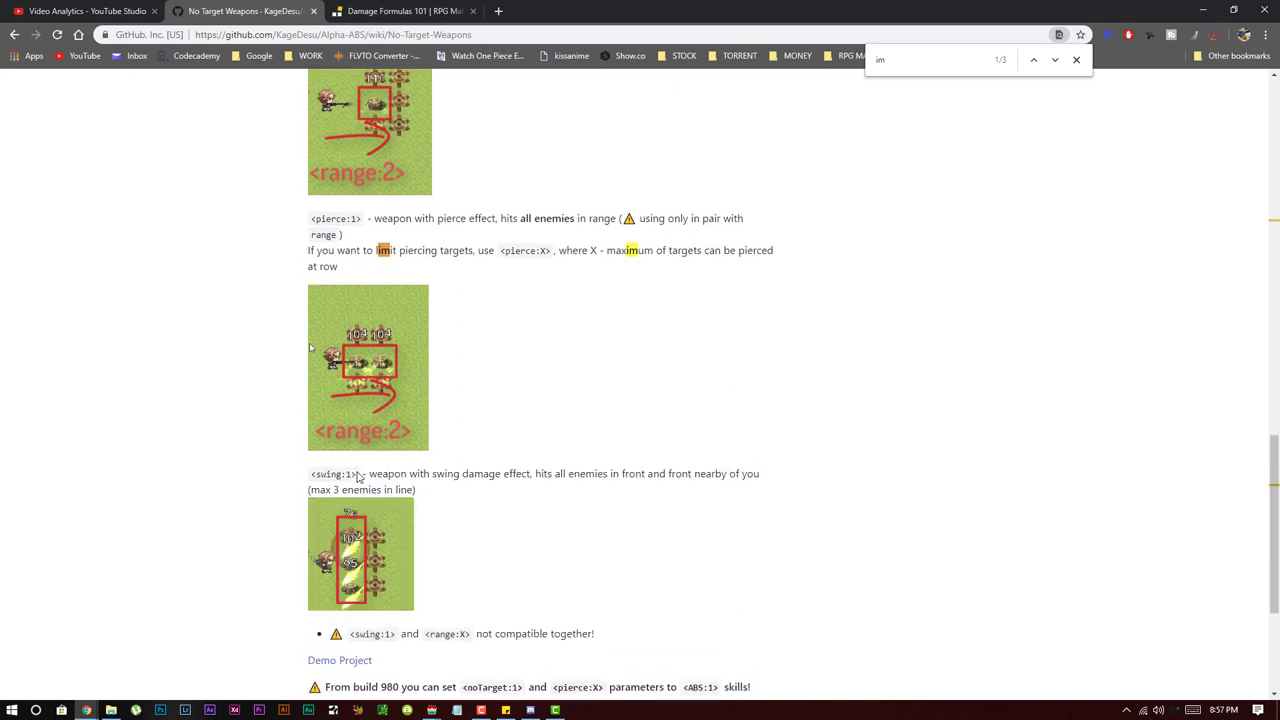
- Copy <swing:1> from the wiki, add it below <impulse: 1> in the Short Sword's note in RPG Maker MV, and confirm the database changes
left_click_drag(358, 477, 311, 478)
key("ctrl+c")
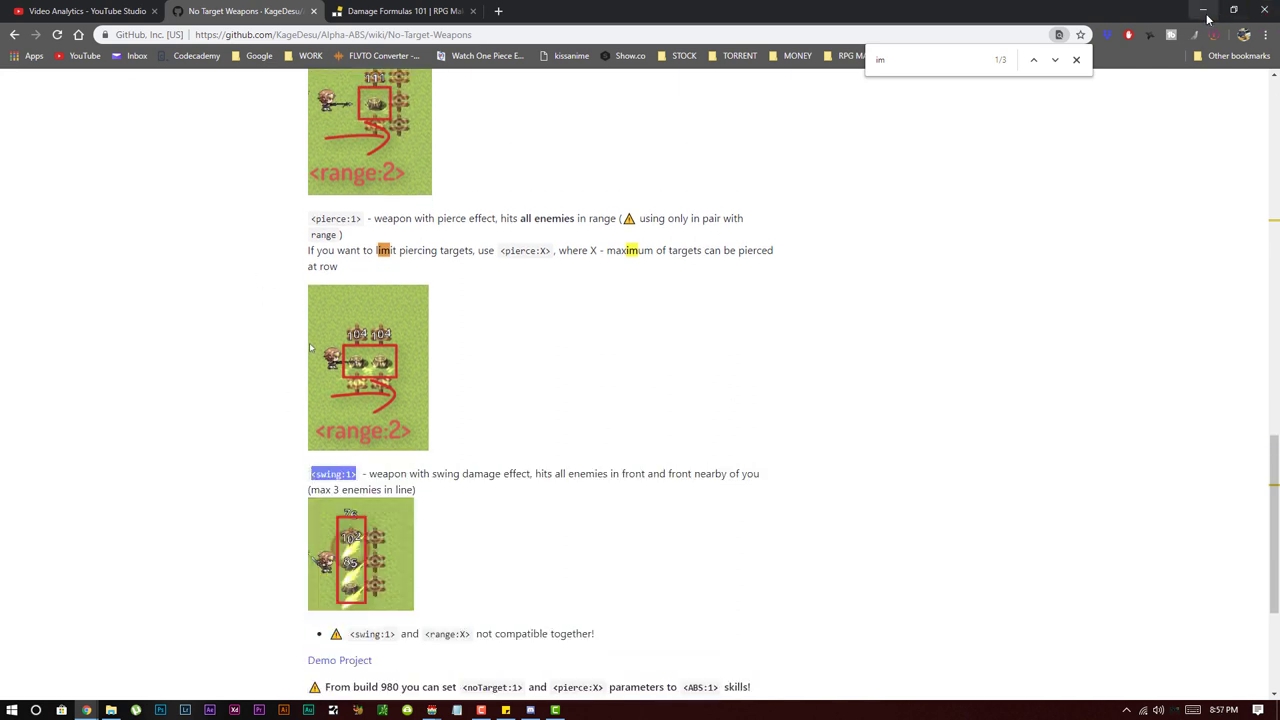
key("alt+Tab")
left_click(546, 29)
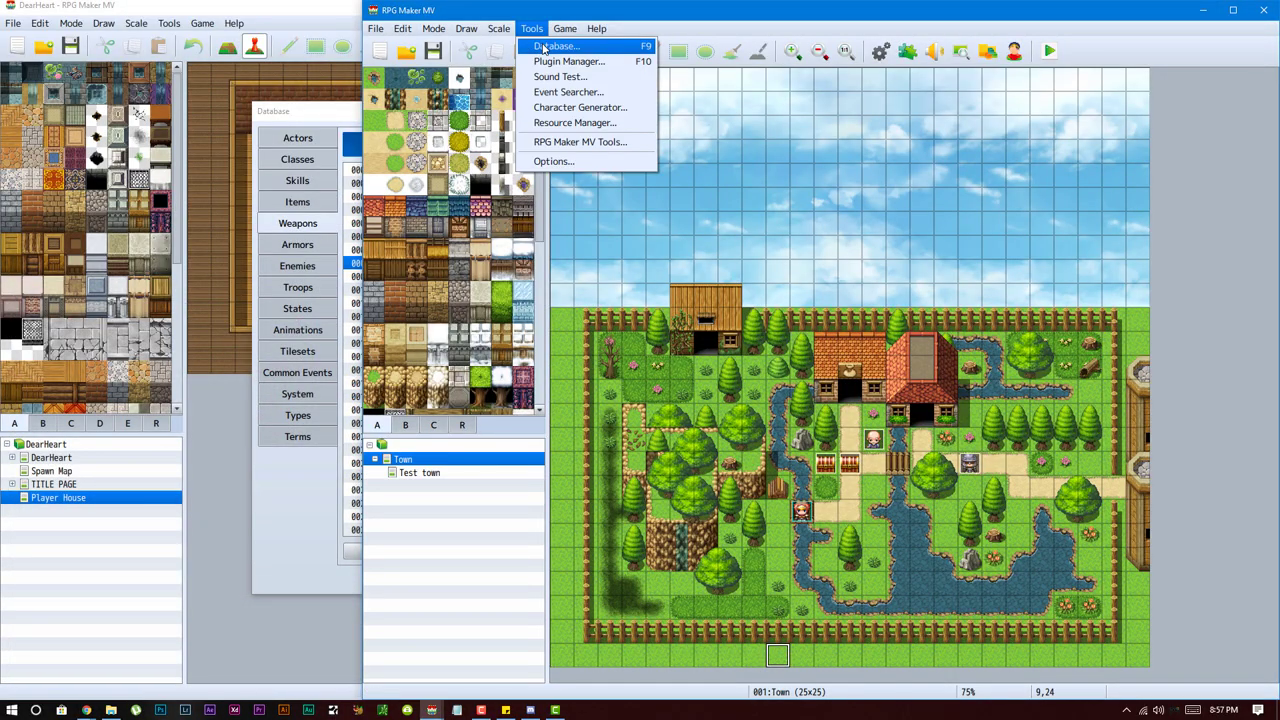
left_click(560, 48)
left_click(1048, 492)
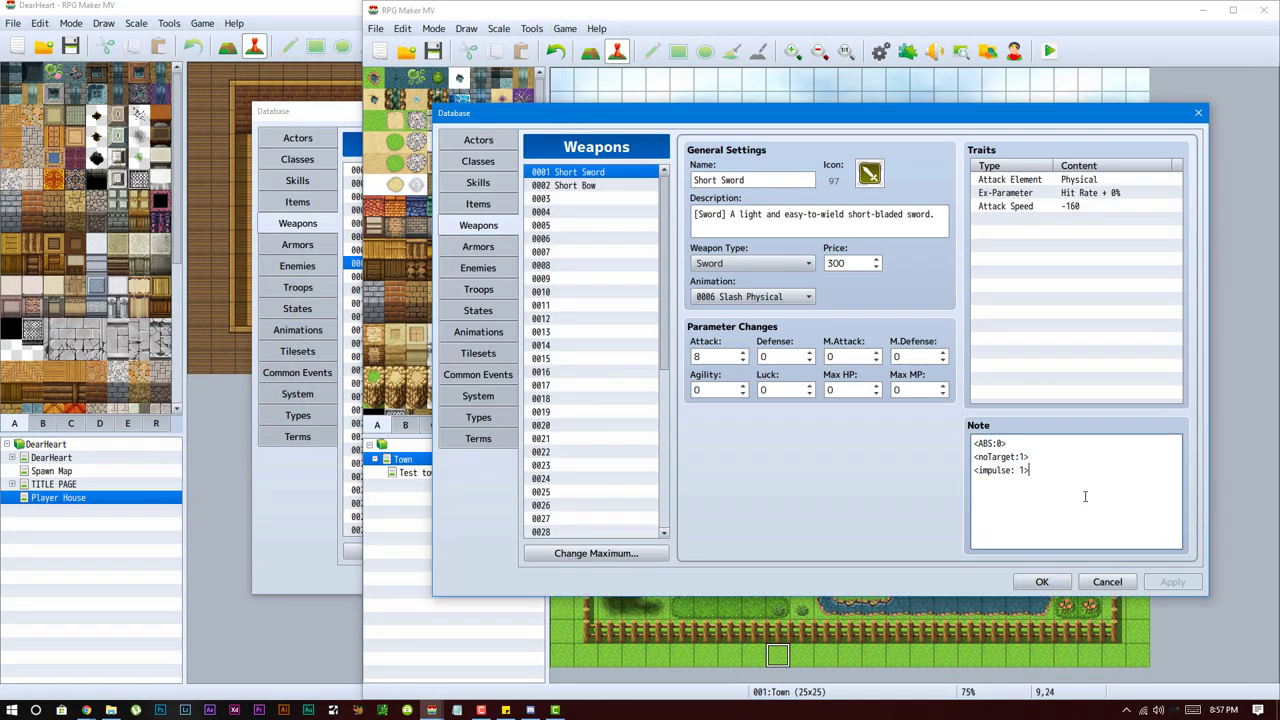
key("Return")
key("ctrl+v")
left_click(1042, 581)
- Duplicate the guard event into a group near the path, and playtest the sword's swing attack on the guards by the bridge
left_click(970, 468)
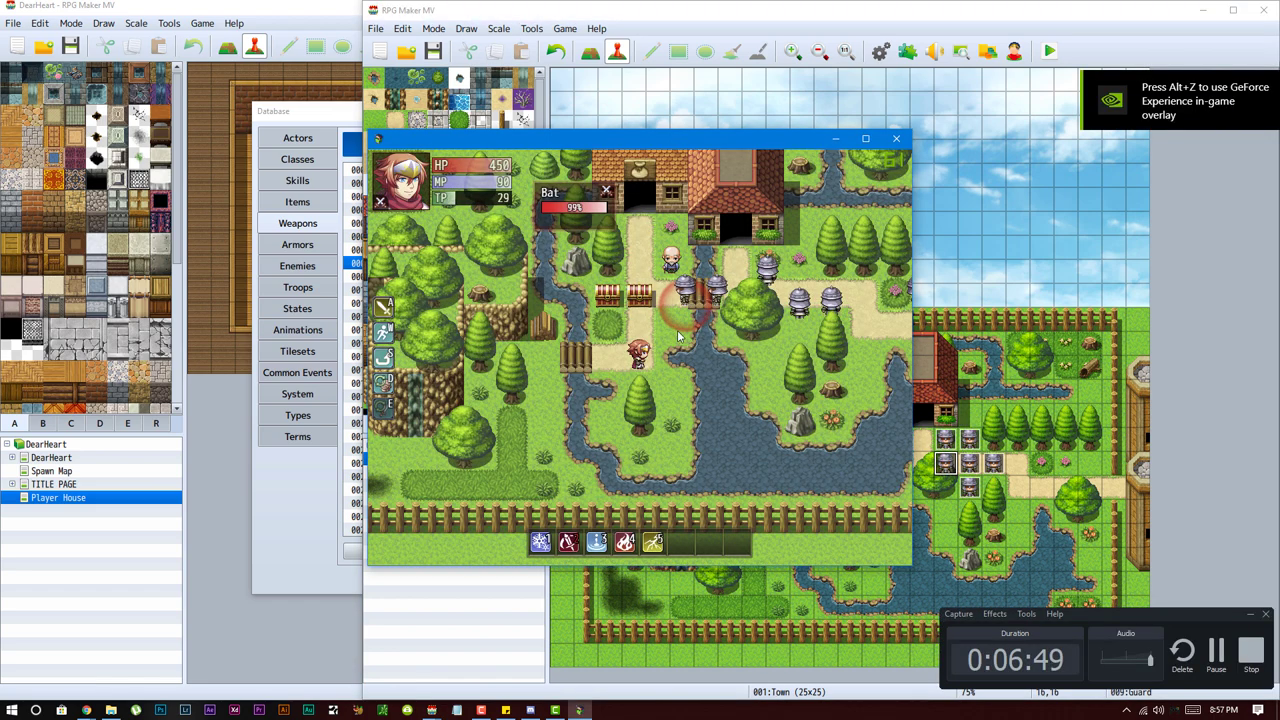
key("Up")
key("Right")
key("a")
key("Up")
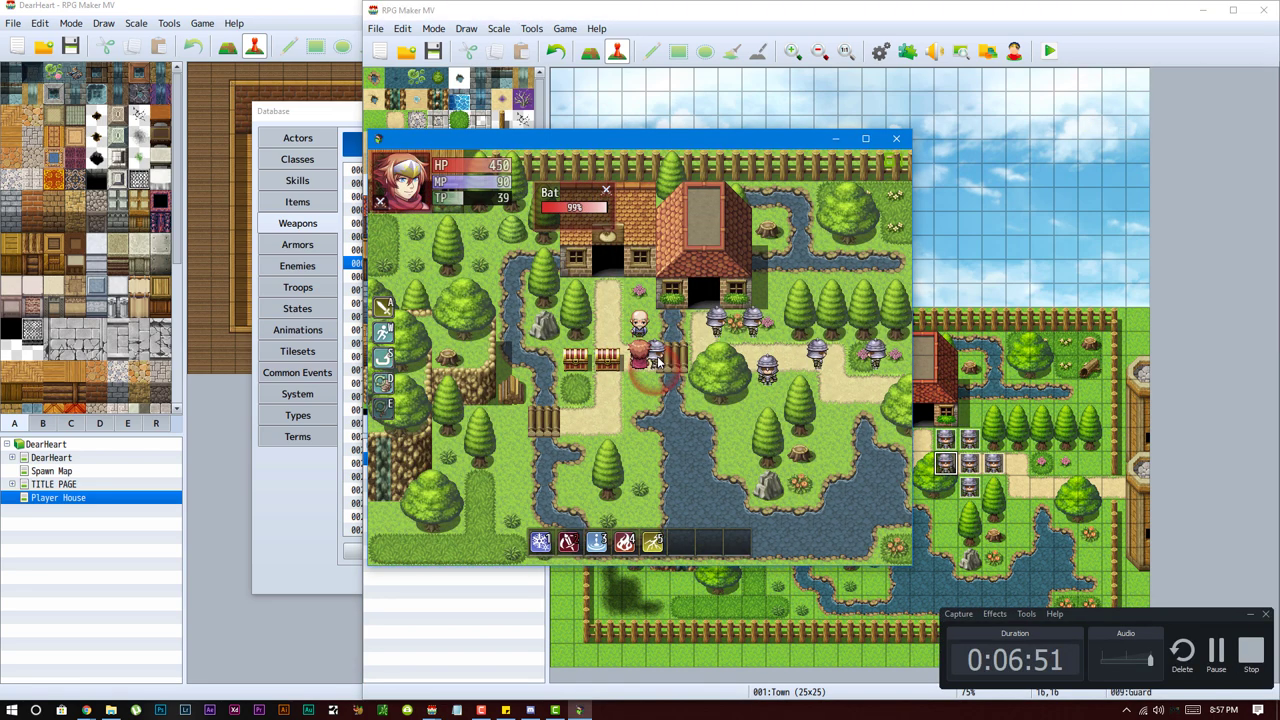
key("Right")
key("Right")
key("Up")
key("Right")
key("a")
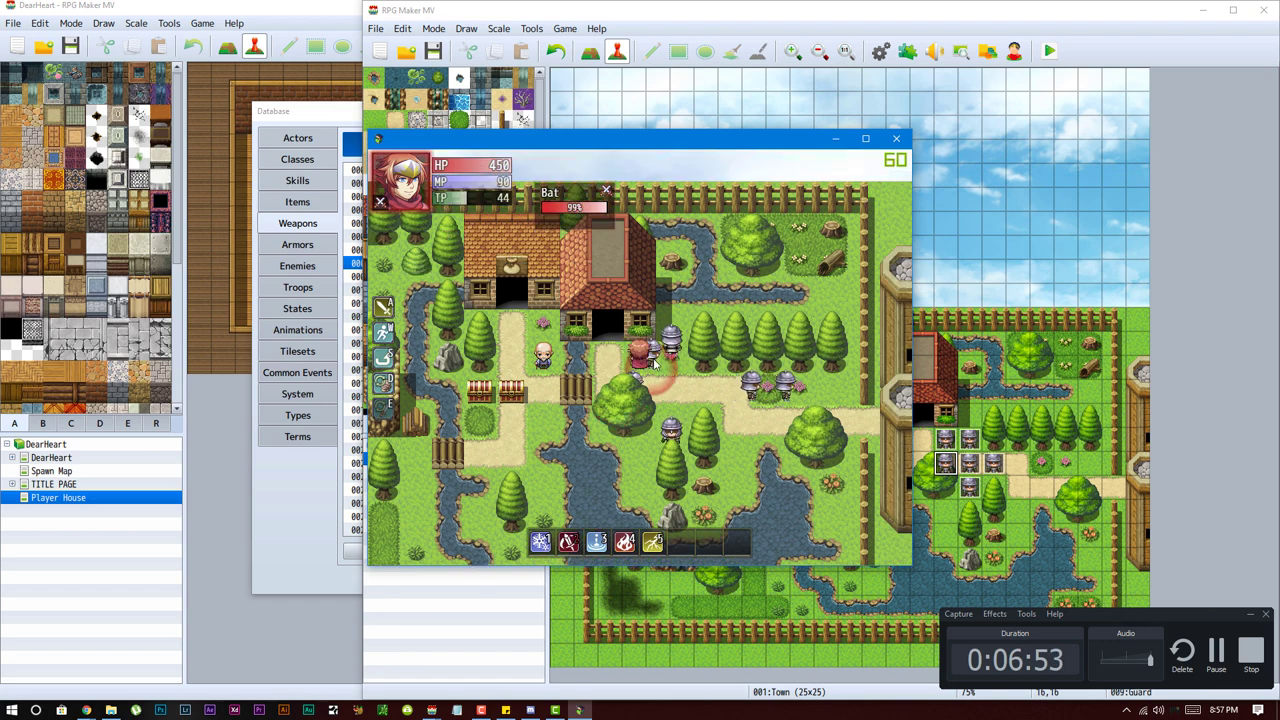
- Keep attacking the guards with the sword while moving down among the trees and east along the path
key("a")
key("Down")
key("Down")
key("Down")
key("Right")
key("Right")
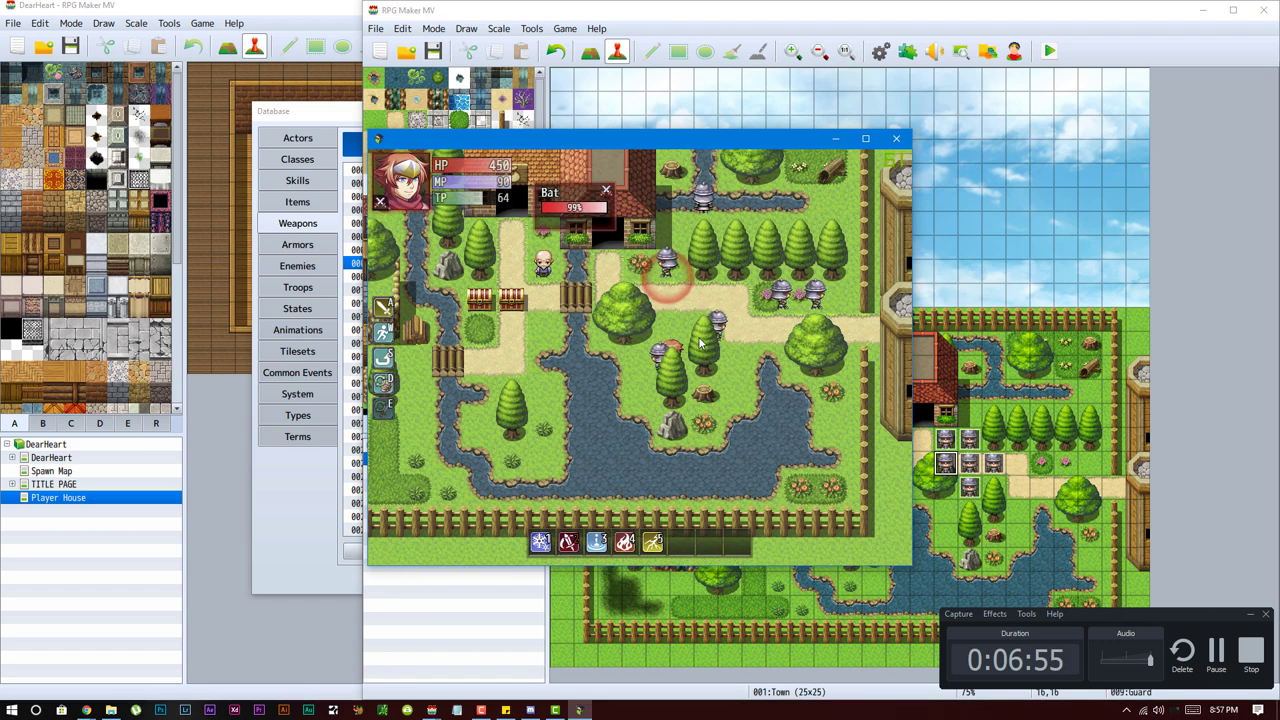
key("Up")
key("Up")
left_click(788, 366)
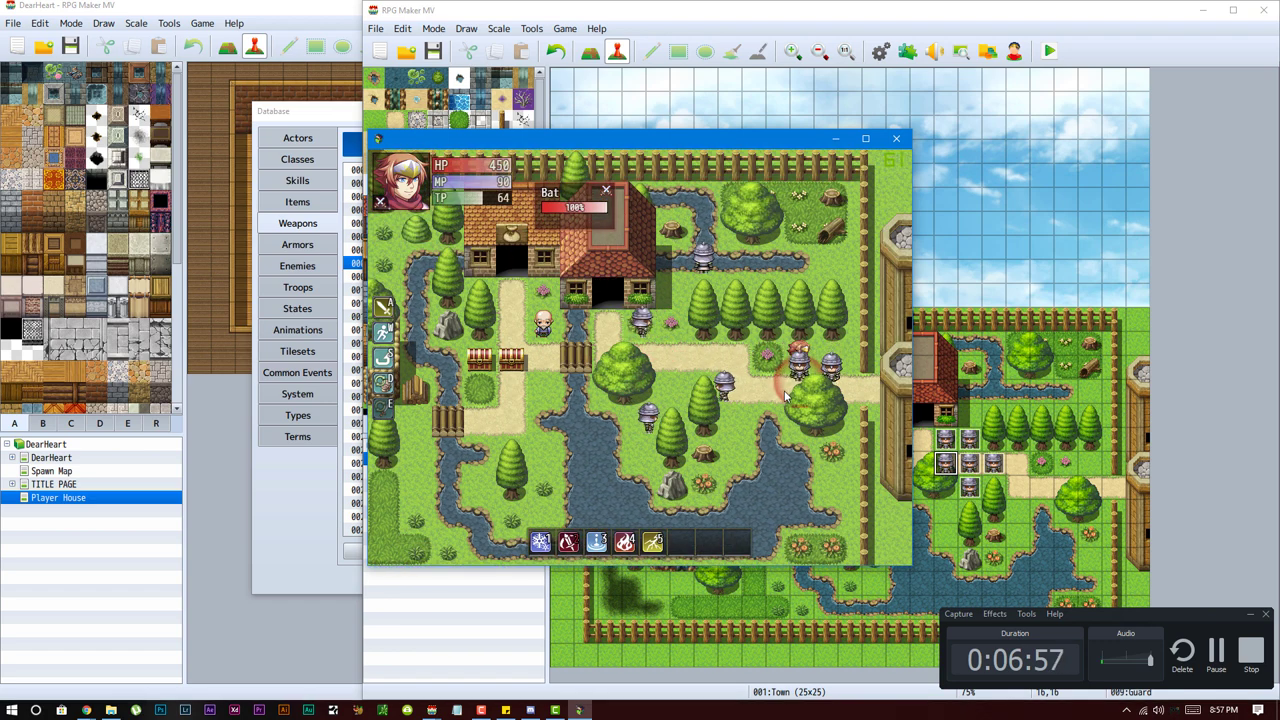
key("Down")
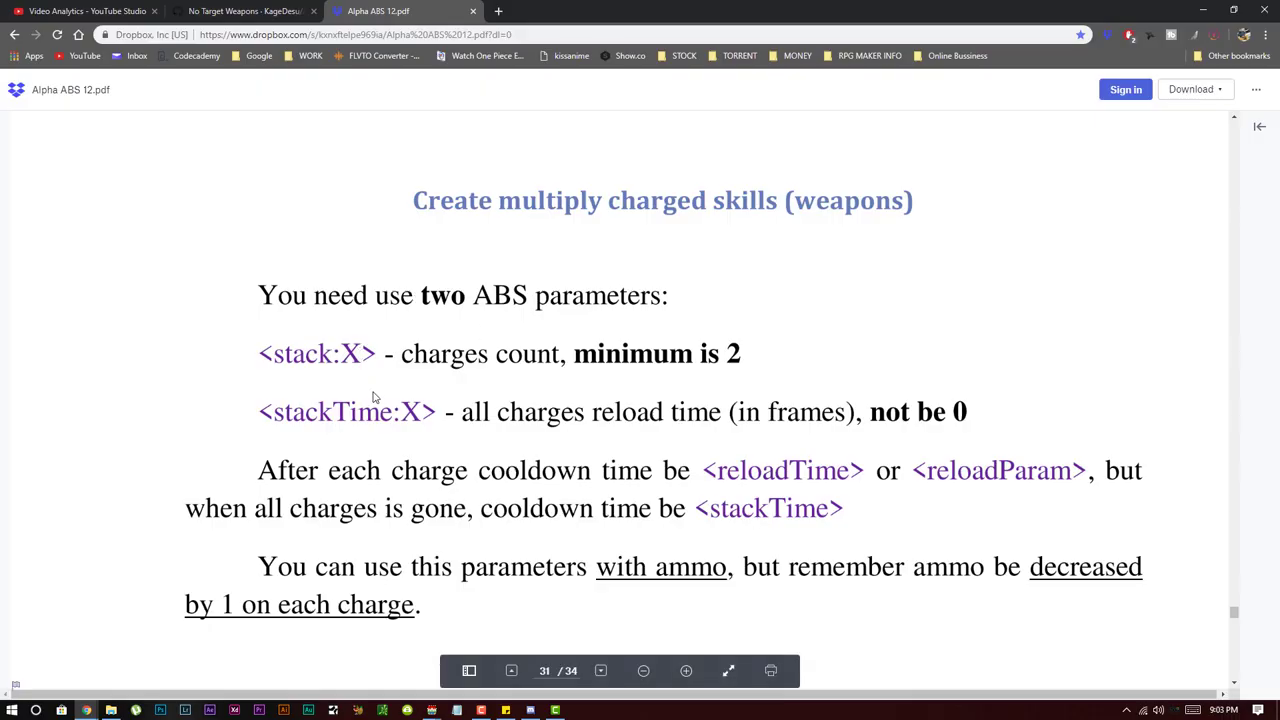
- Review the PDF guide's sections on ammo consumption and multiply charged weapons
scroll(385, 405, "up", 10)
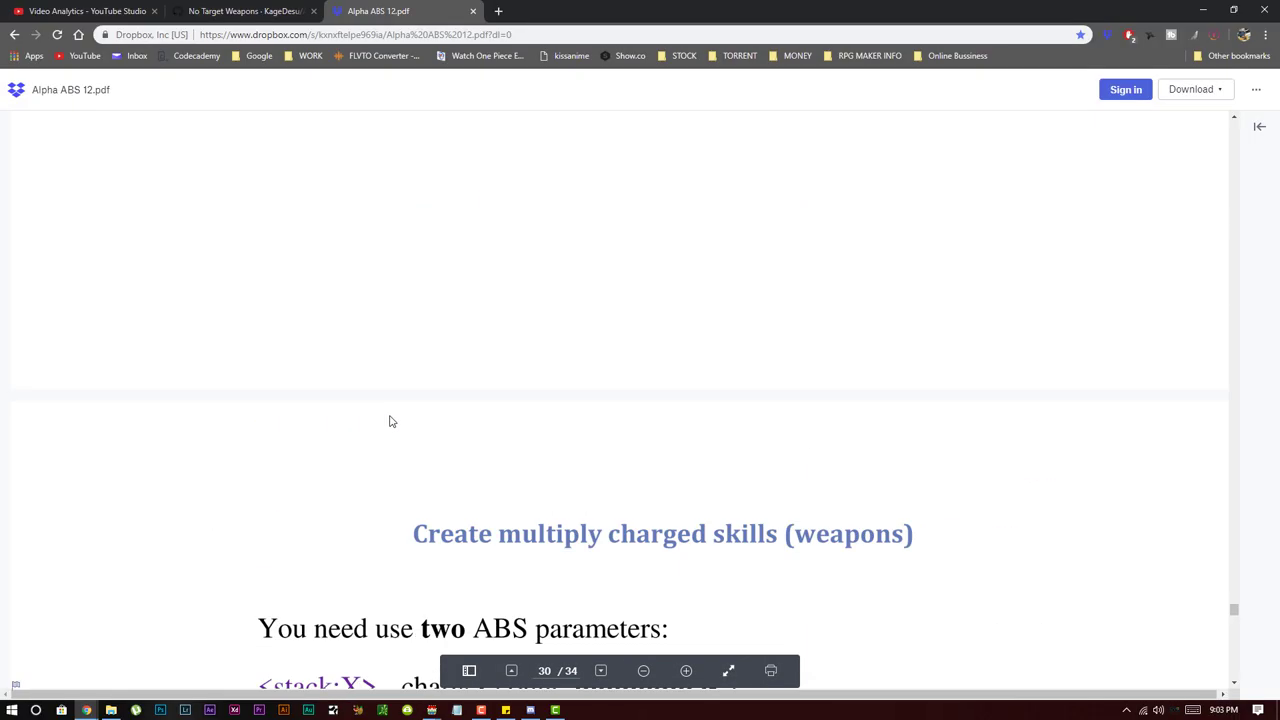
scroll(415, 410, "up", 3)
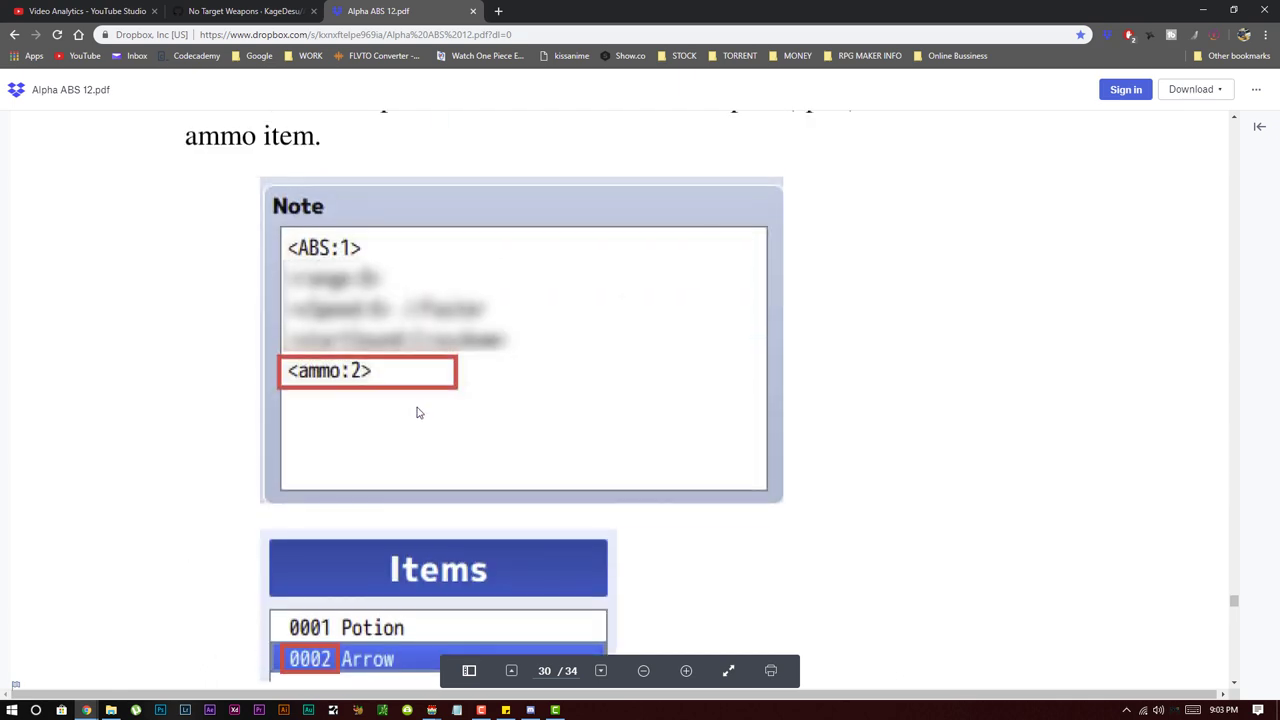
scroll(418, 415, "down", 5)
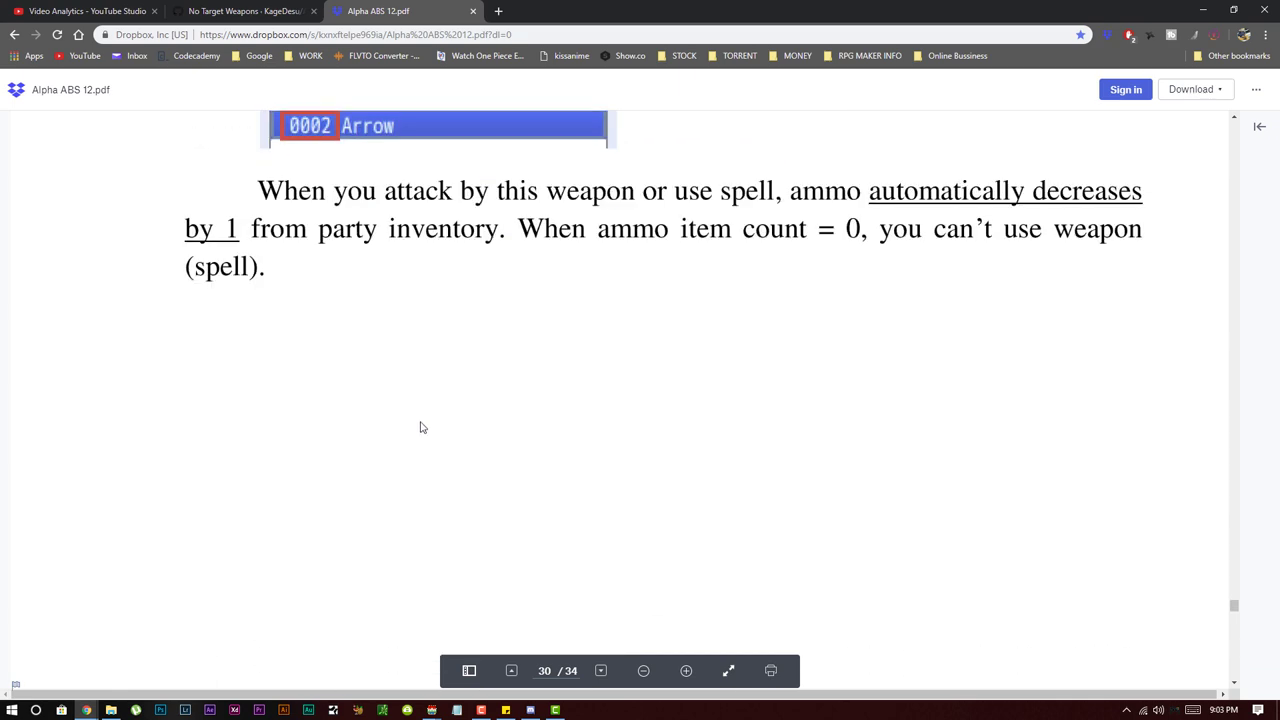
scroll(421, 417, "up", 1)
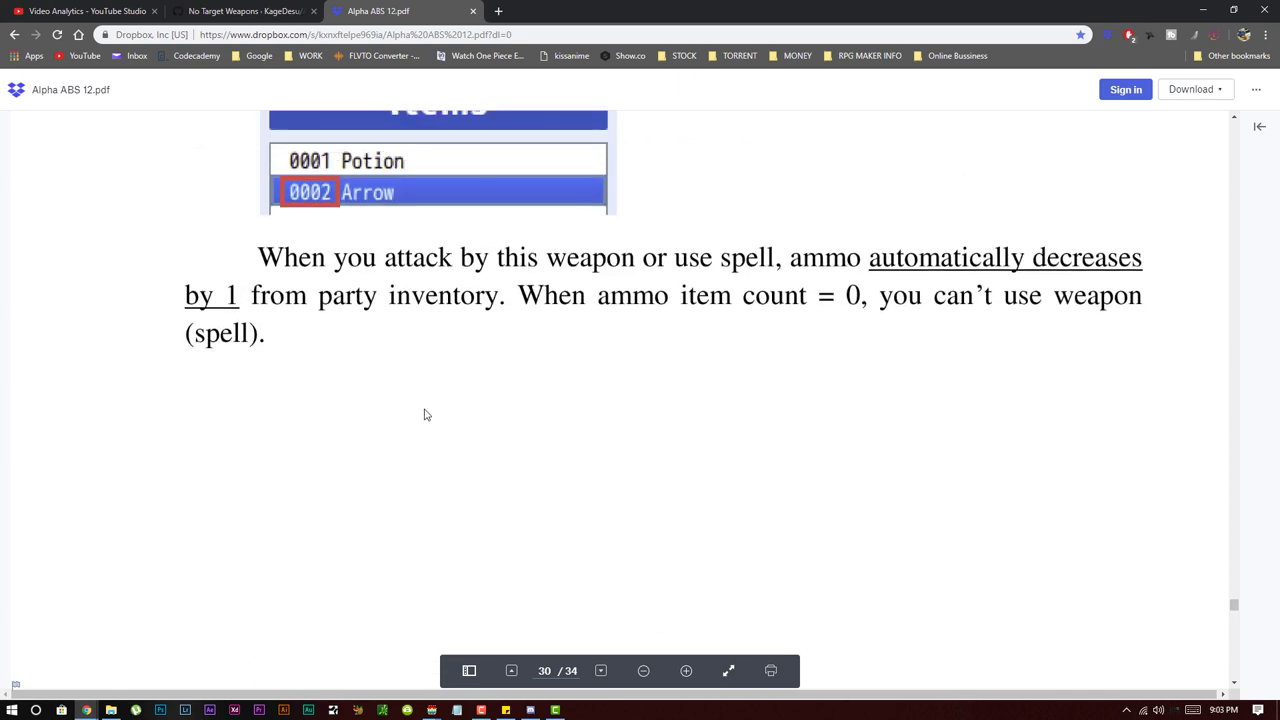
scroll(424, 413, "down", 5)
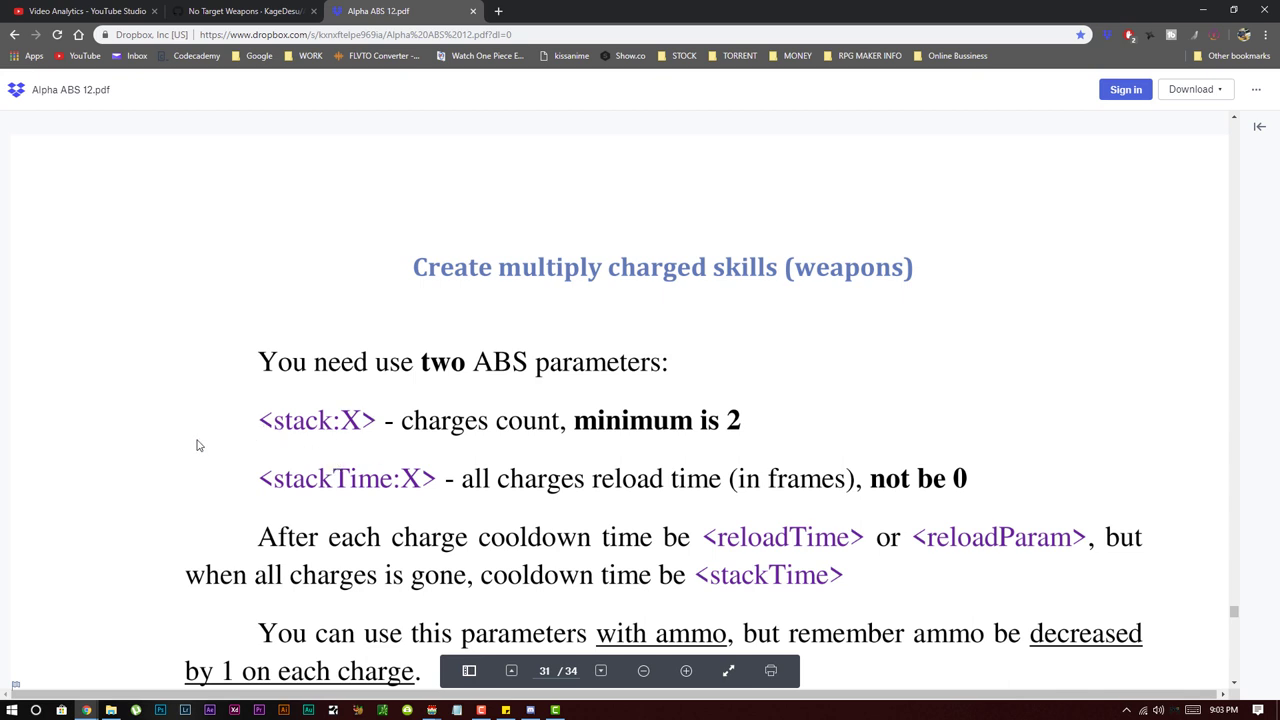
- Copy the stack parameter from the PDF guide and add it as <stack:5> below <impulse: 5> in the Short Bow's note in RPG Maker MV
left_click_drag(447, 487, 377, 421)
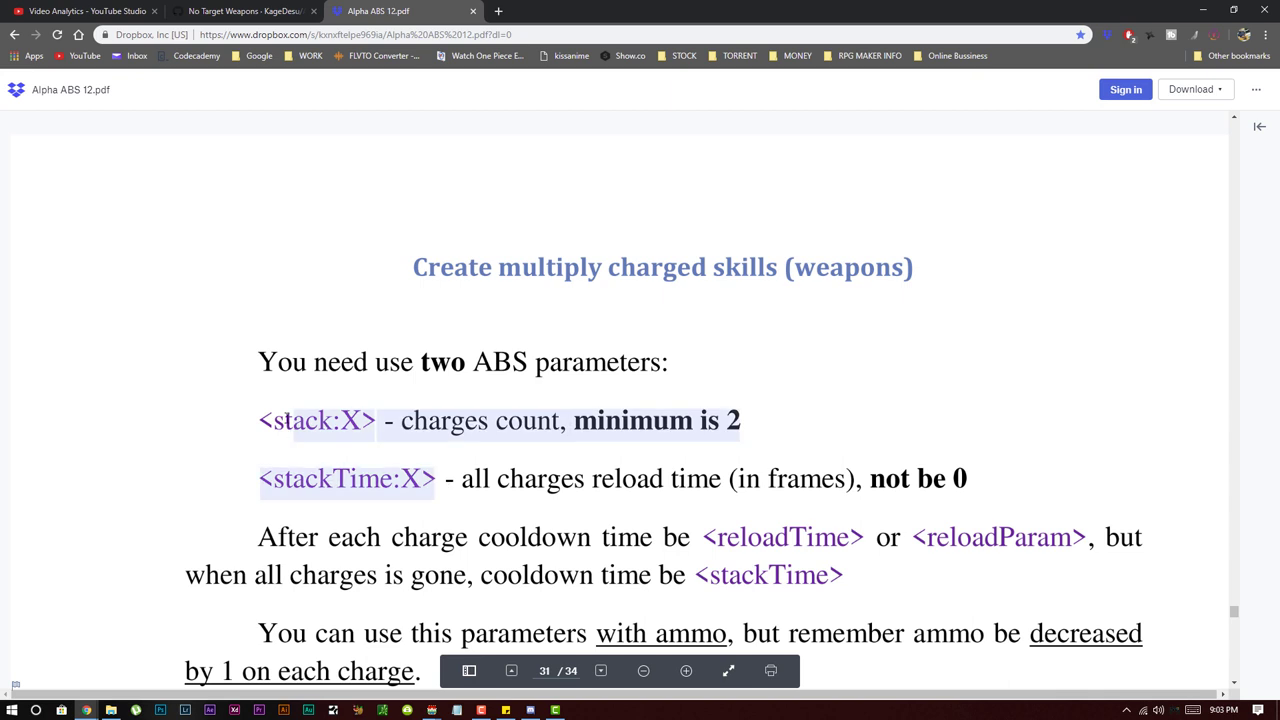
left_click(347, 486)
left_click_drag(259, 428, 377, 434)
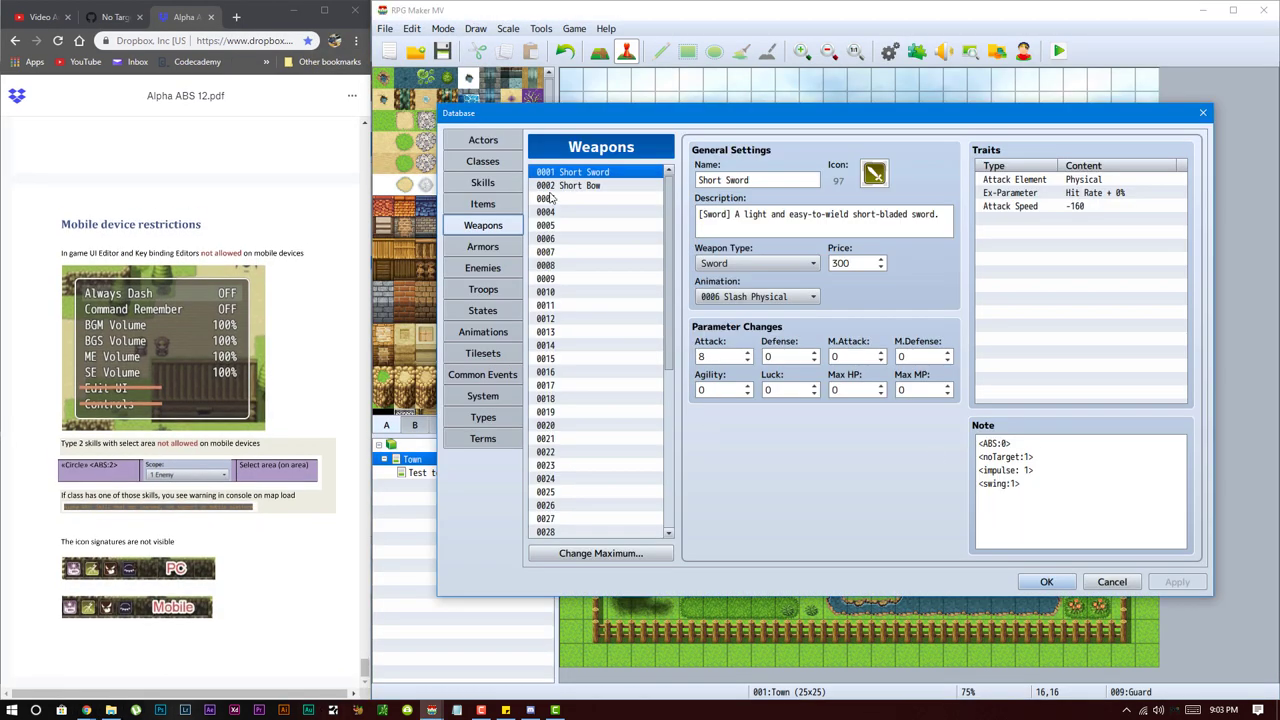
left_click(597, 187)
left_click(1067, 514)
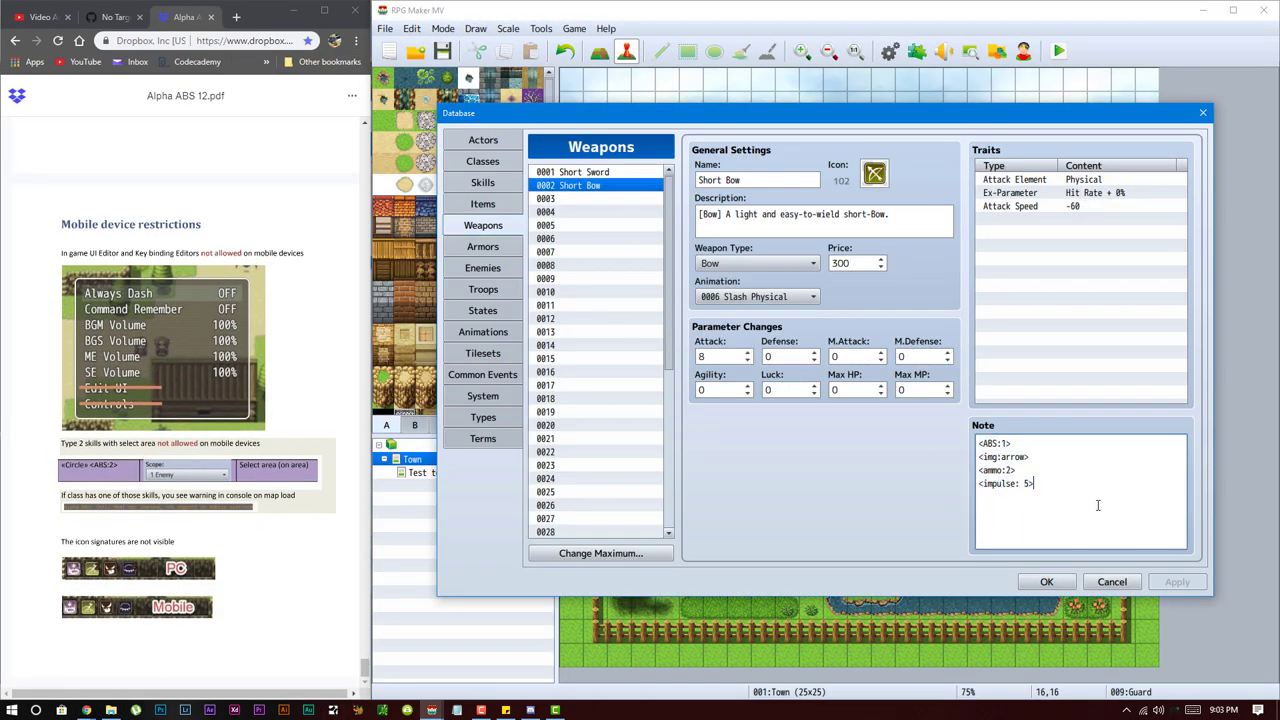
key("Return")
type("<stack:X>")
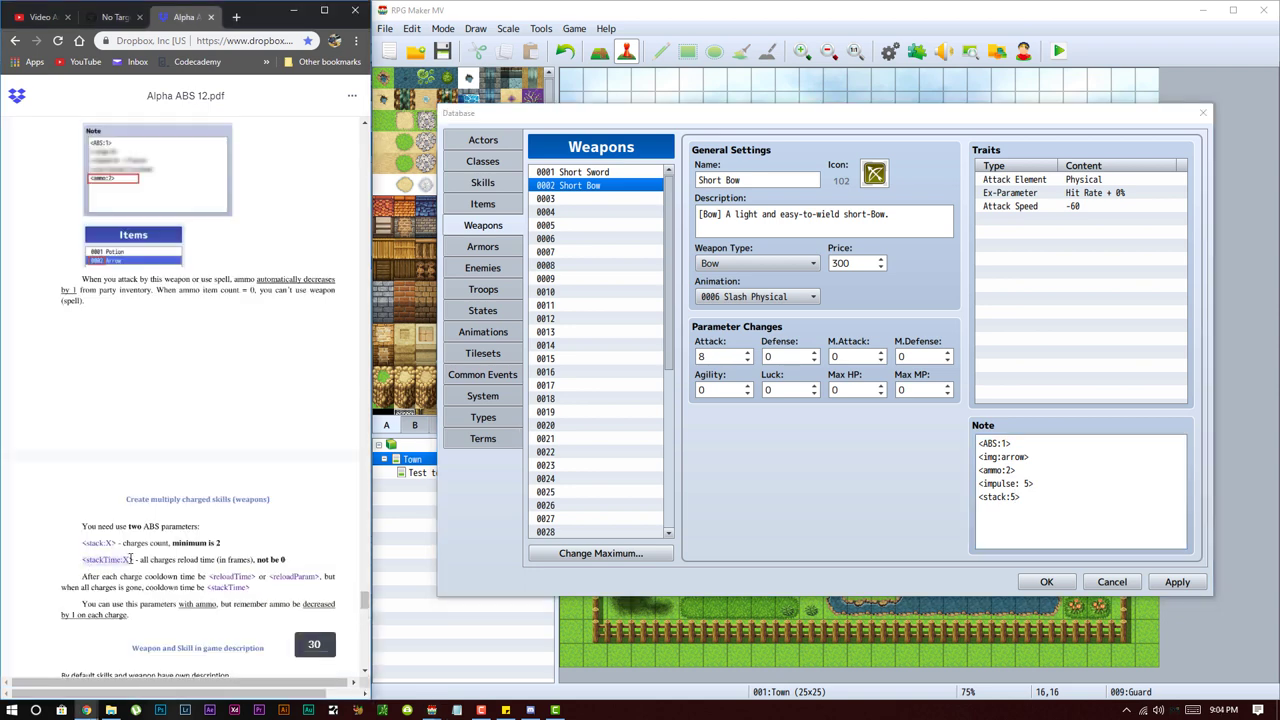
- Add the PDF guide's stackTime parameter to the Short Bow's note with the value 10, and confirm the database changes
left_click(1100, 535)
type("0 <stackTime:X>")
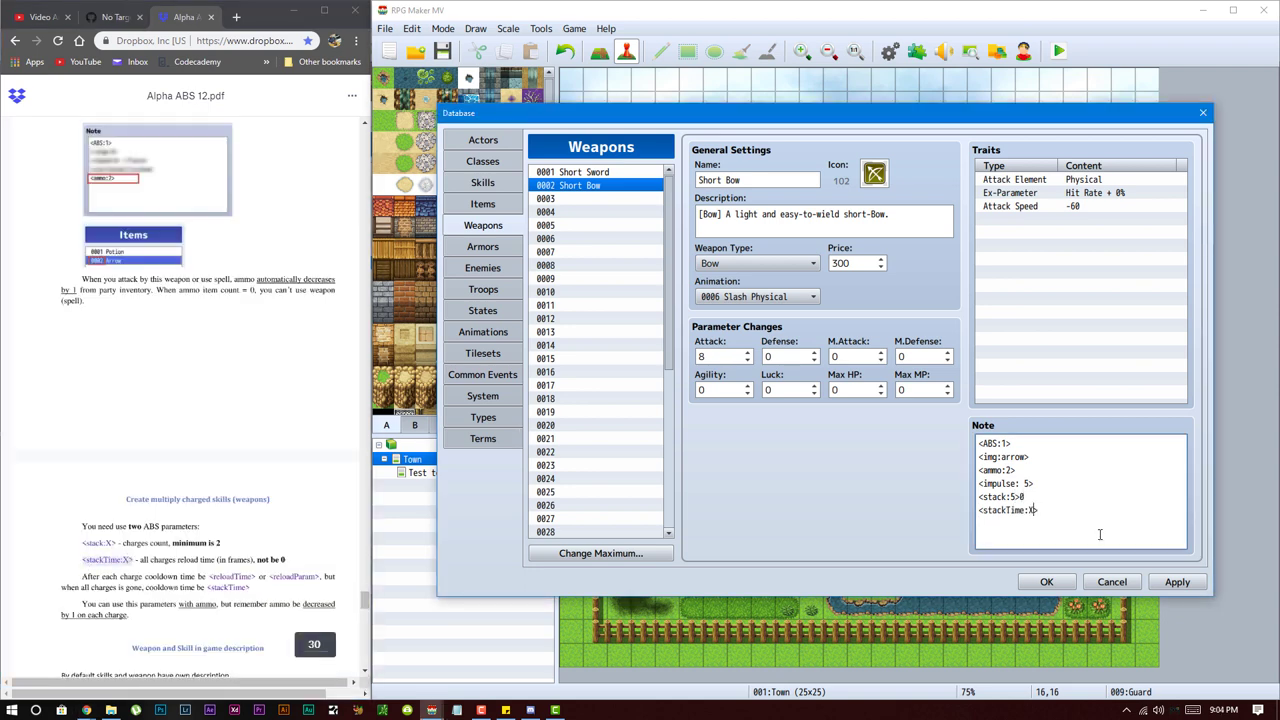
key("BackSpace")
type("10")
left_click(1046, 581)
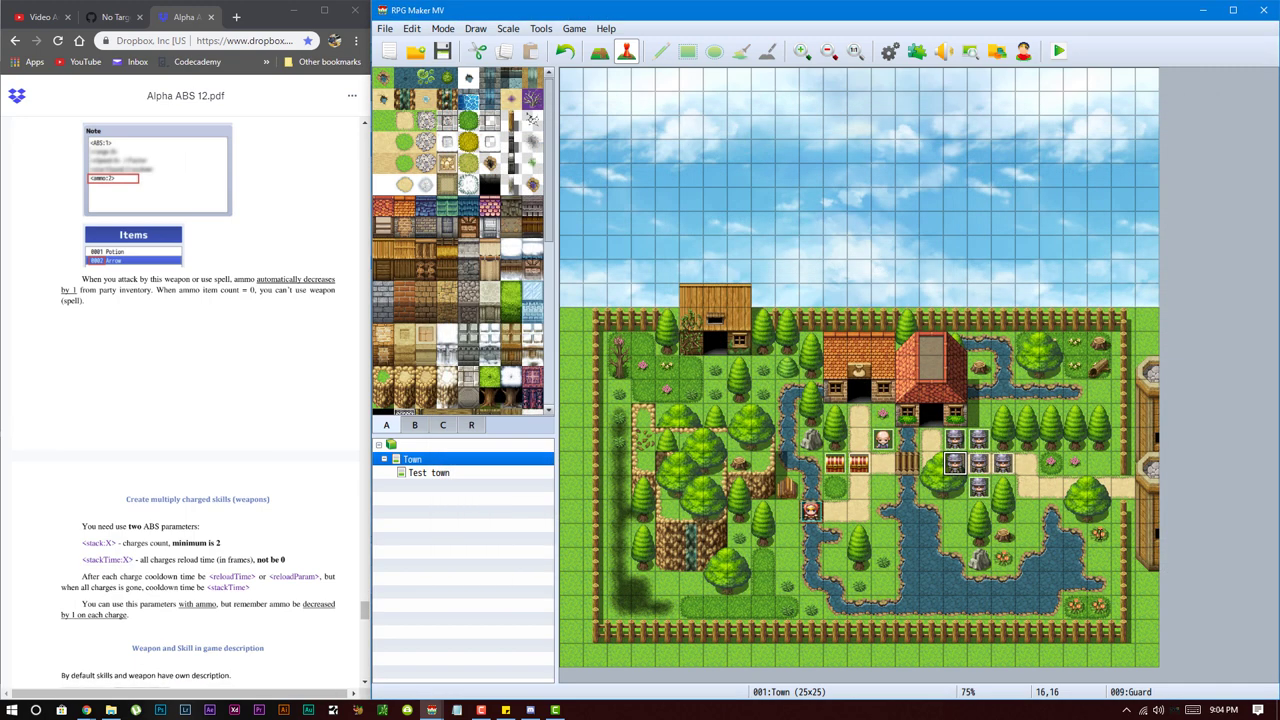
- Playtest the Short Bow's charged shots, moving the hero around the path below the chests to engage the guards
key("ctrl+r")
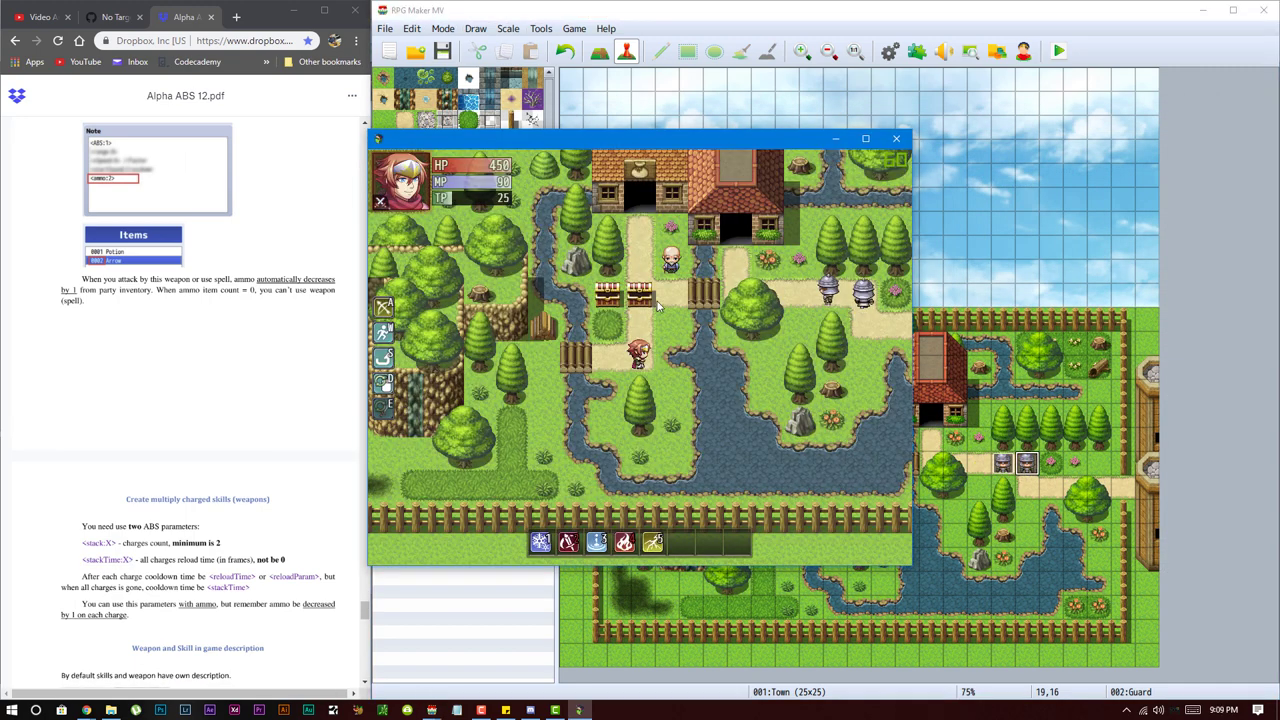
key("Up")
key("Right")
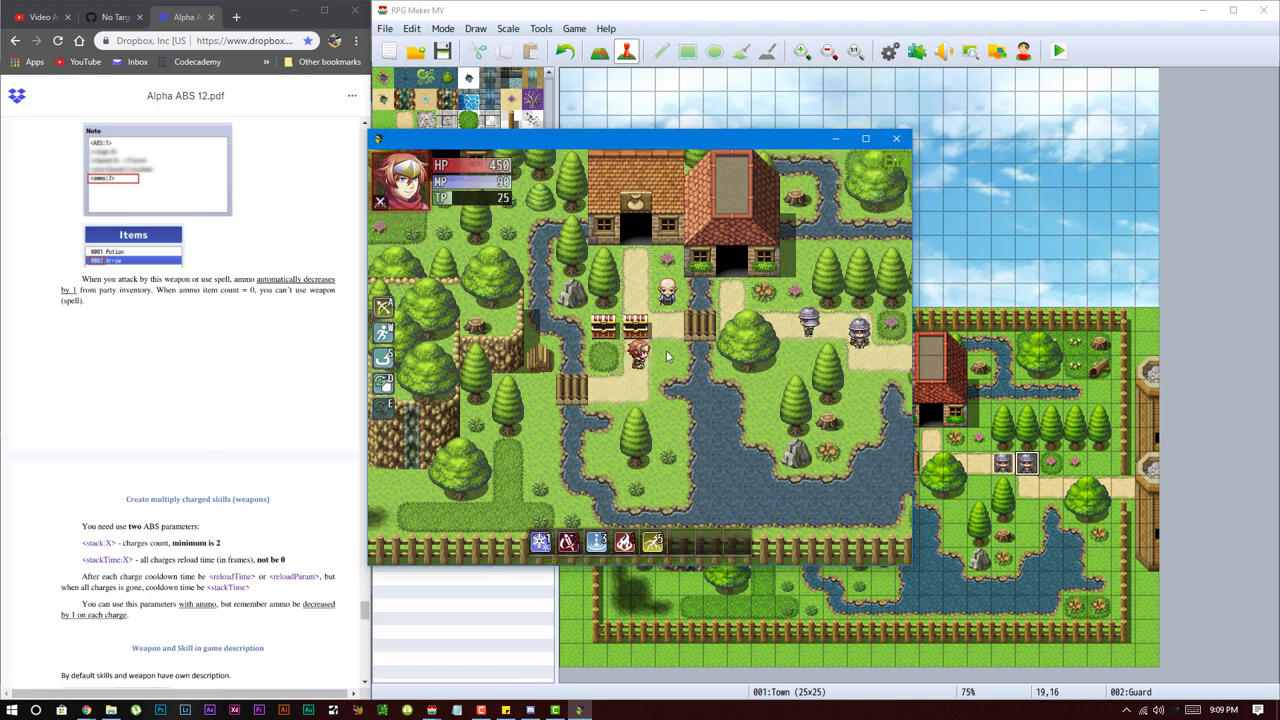
key("Down")
key("Left")
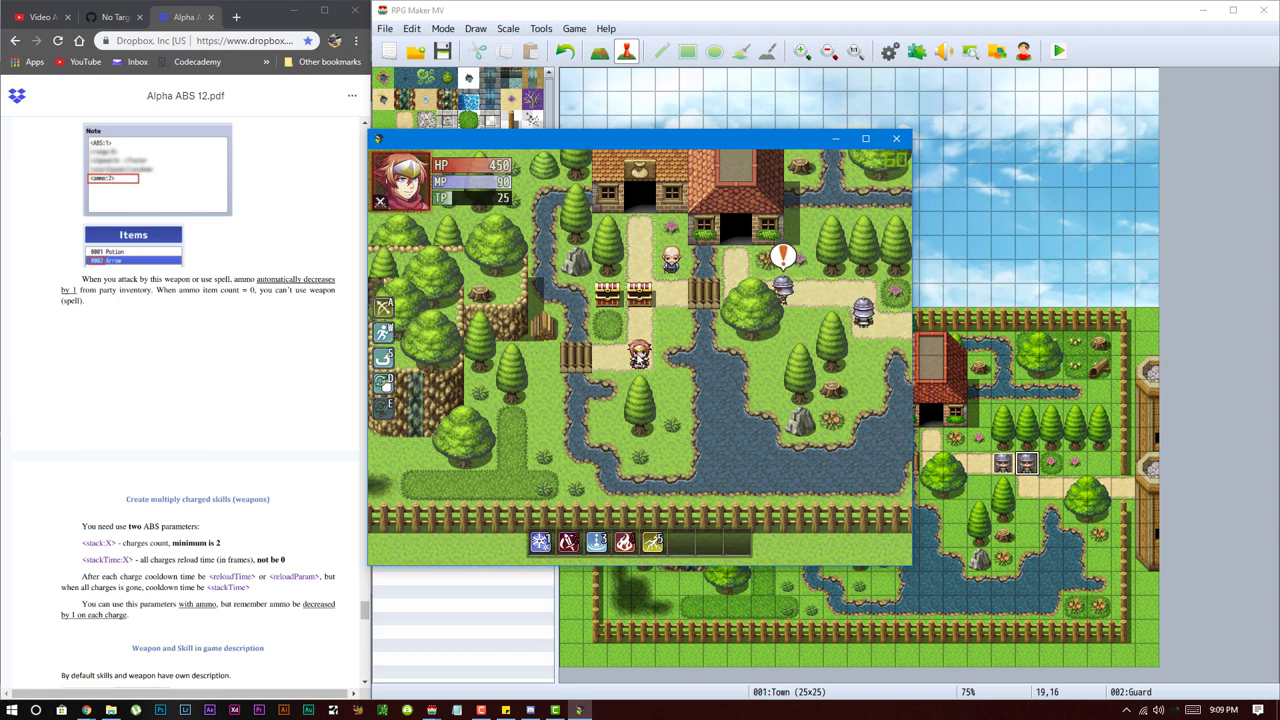
key("Left")
key("Left")
key("Left")
key("Left")
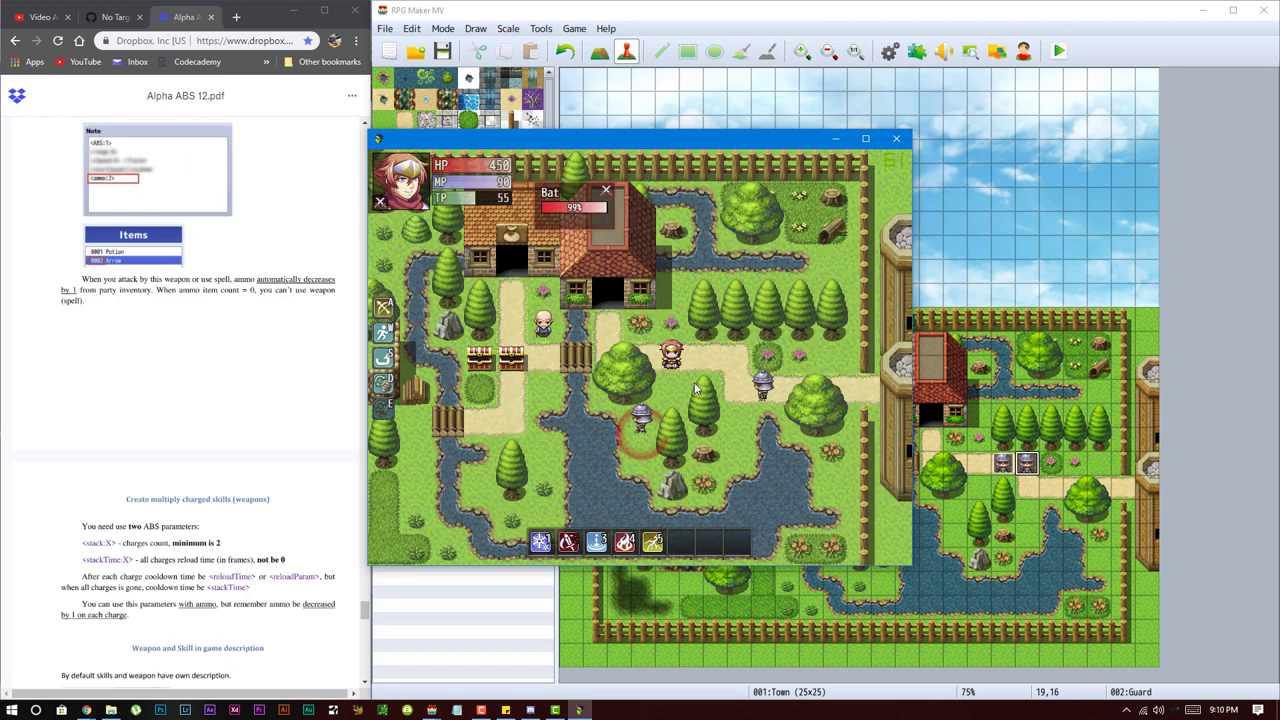
- Retreat west across the bridge from the targeted guard, walk around the path by the chests, and end the playtest
key("Left")
key("Left")
key("Left")
key("Left")
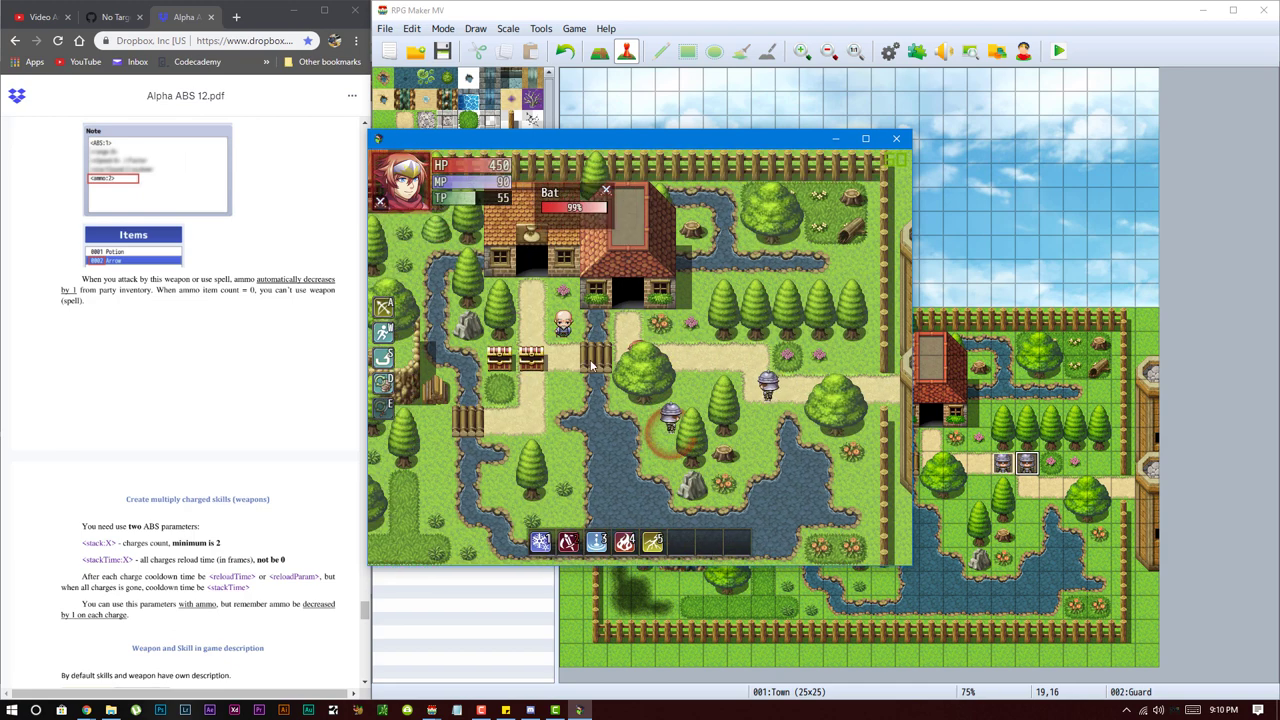
key("Down")
key("Down")
key("Down")
key("Left")
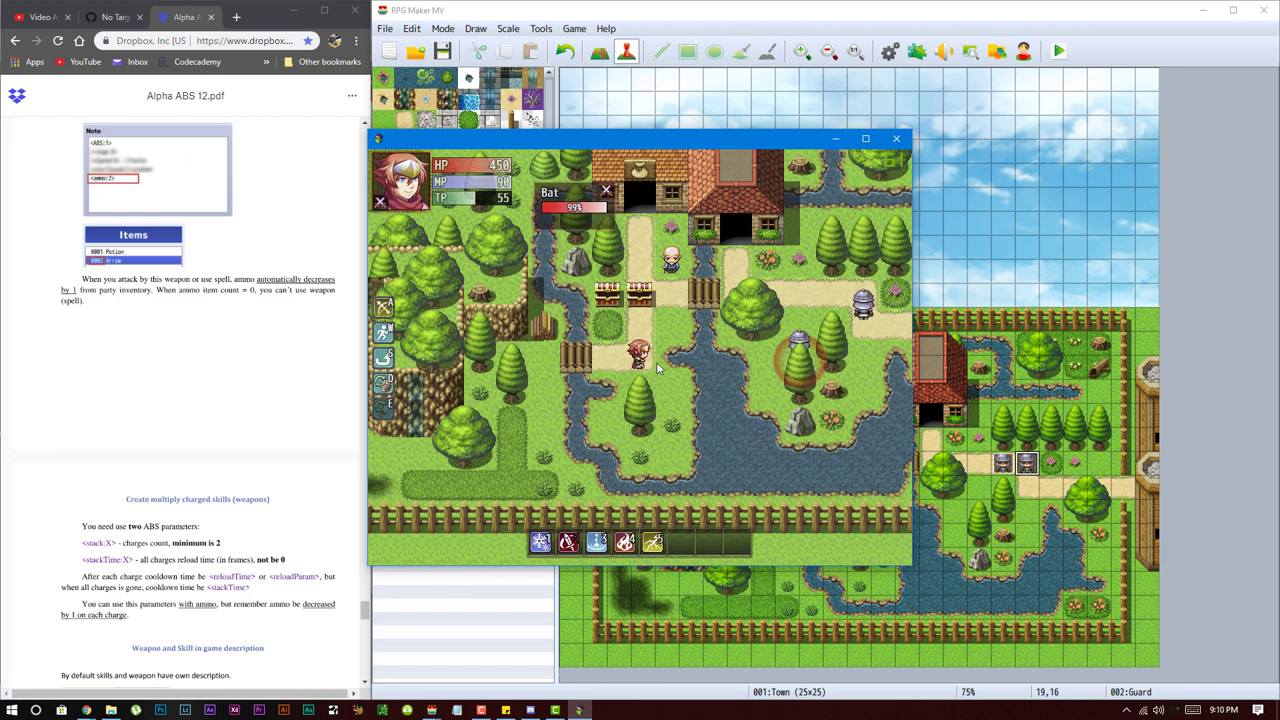
key("Up")
key("Right")
key("Up")
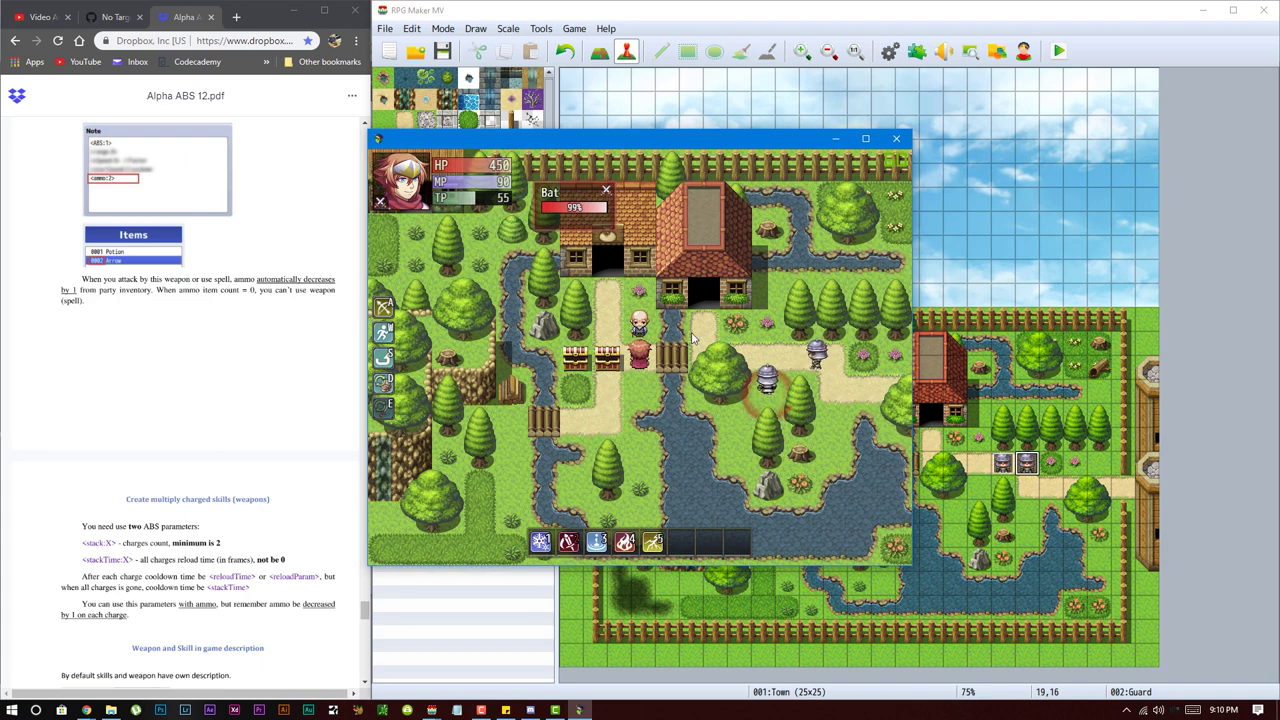
left_click(896, 139)
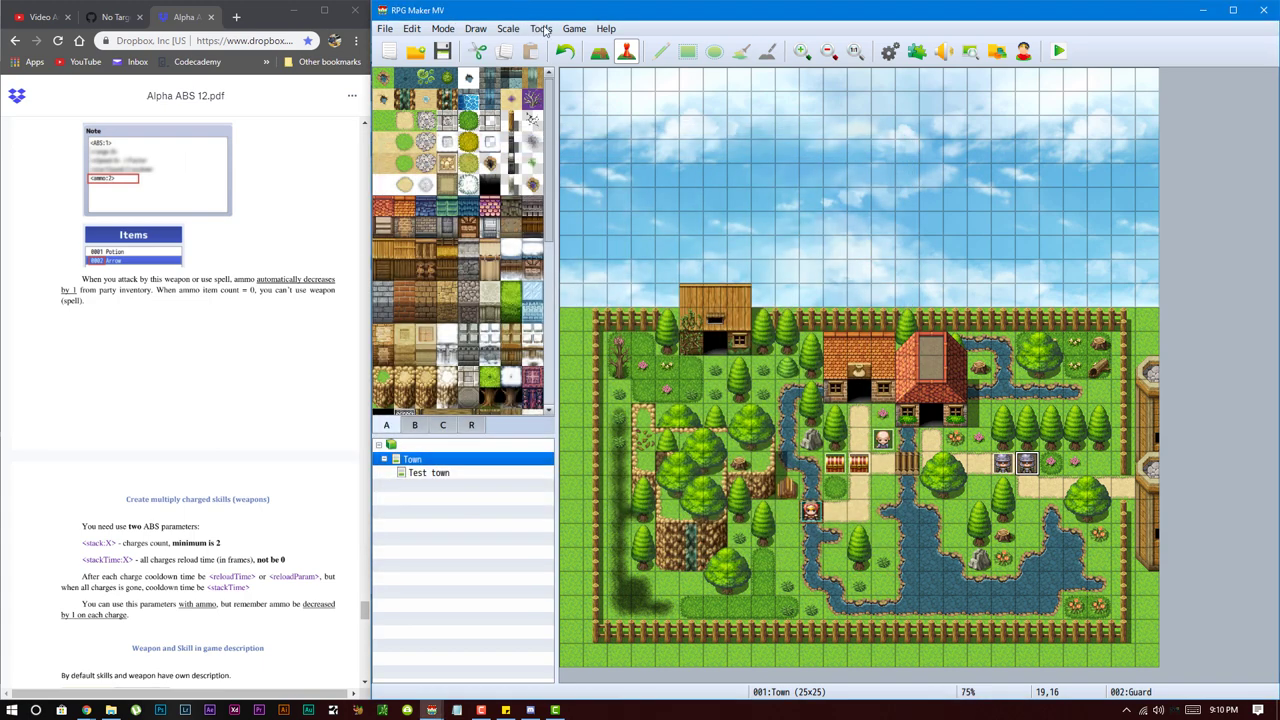
- Reopen the database and examine the stack, range and stackTime parameters in the Short Bow's note
left_click(541, 29)
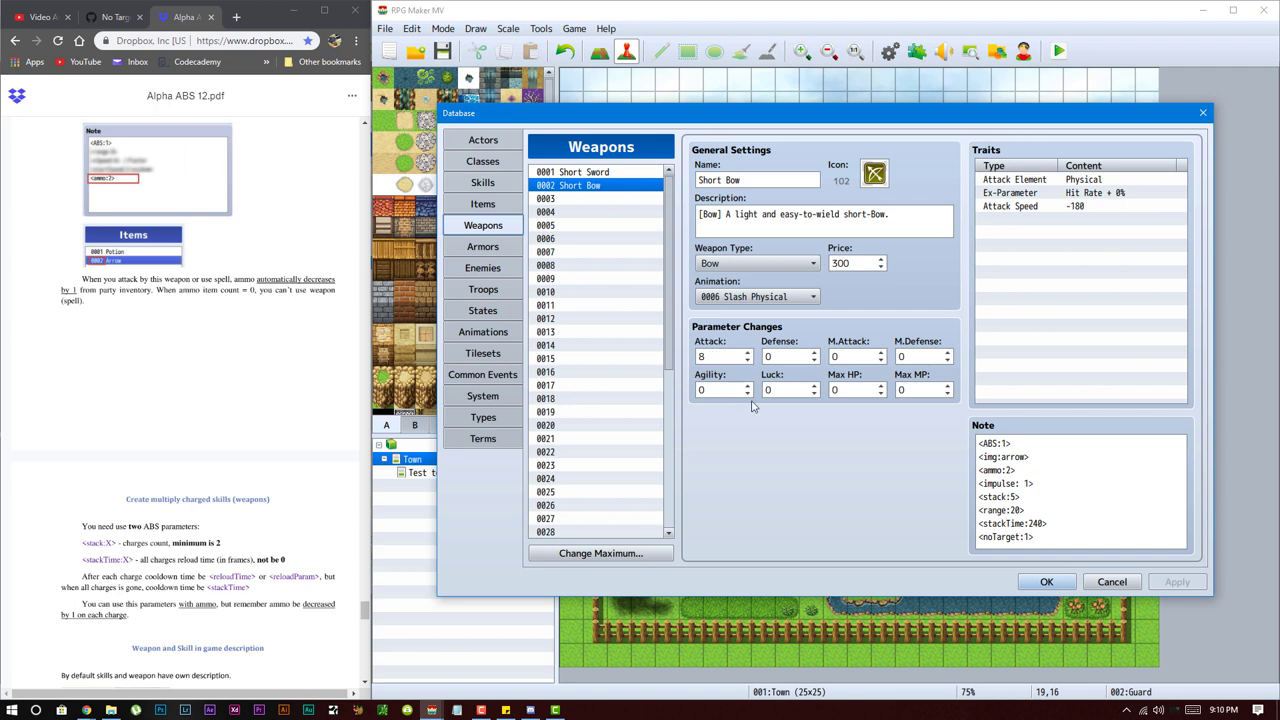
left_click(1060, 523)
left_click(1028, 523)
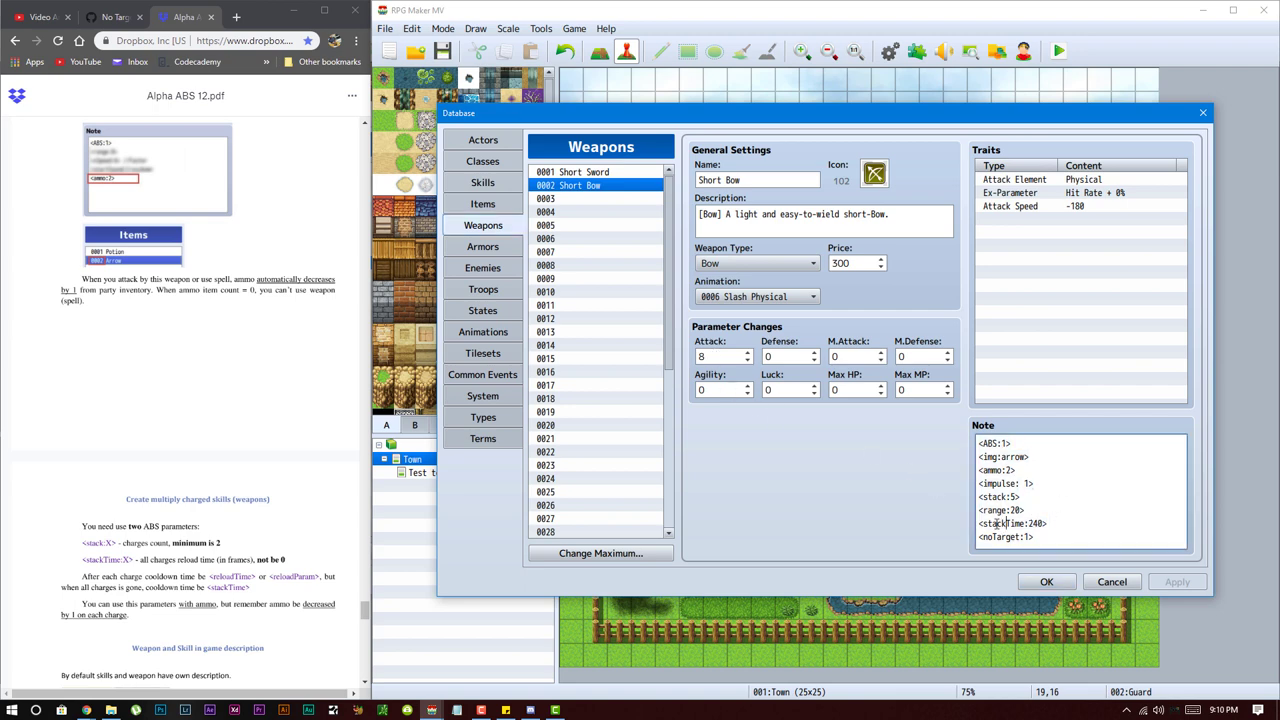
left_click_drag(994, 497, 979, 523)
left_click(1028, 510)
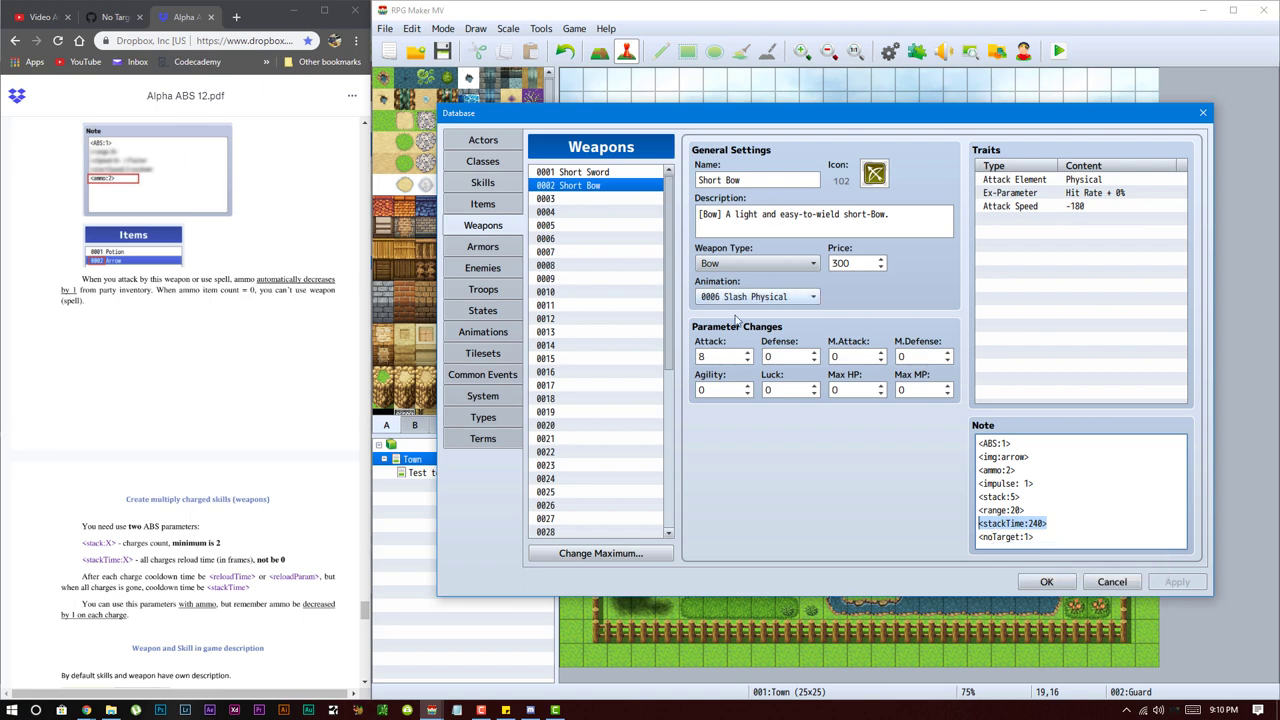
- Look through the PDF guide's skill description, ammo and enemy parameter sections for further settings
scroll(154, 300, "down", 1)
scroll(154, 300, "down", 10)
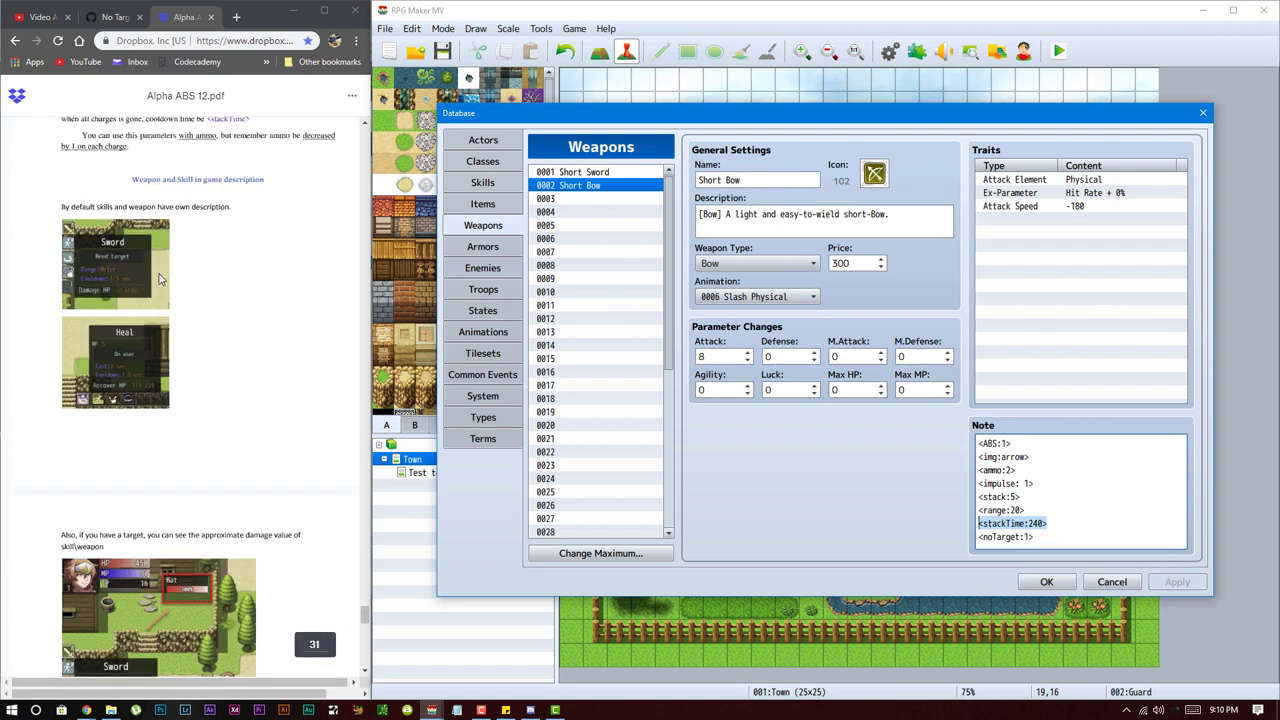
scroll(168, 320, "up", 15)
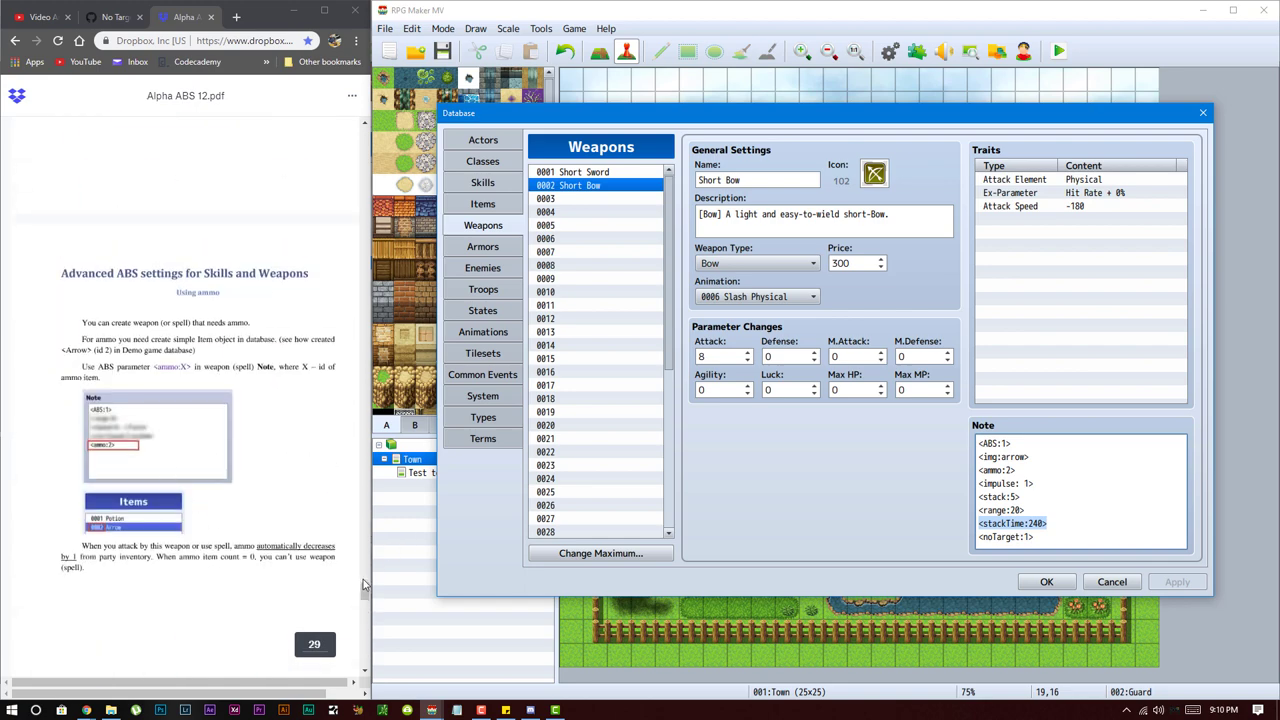
left_click_drag(364, 590, 368, 483)
scroll(368, 483, "up", 5)
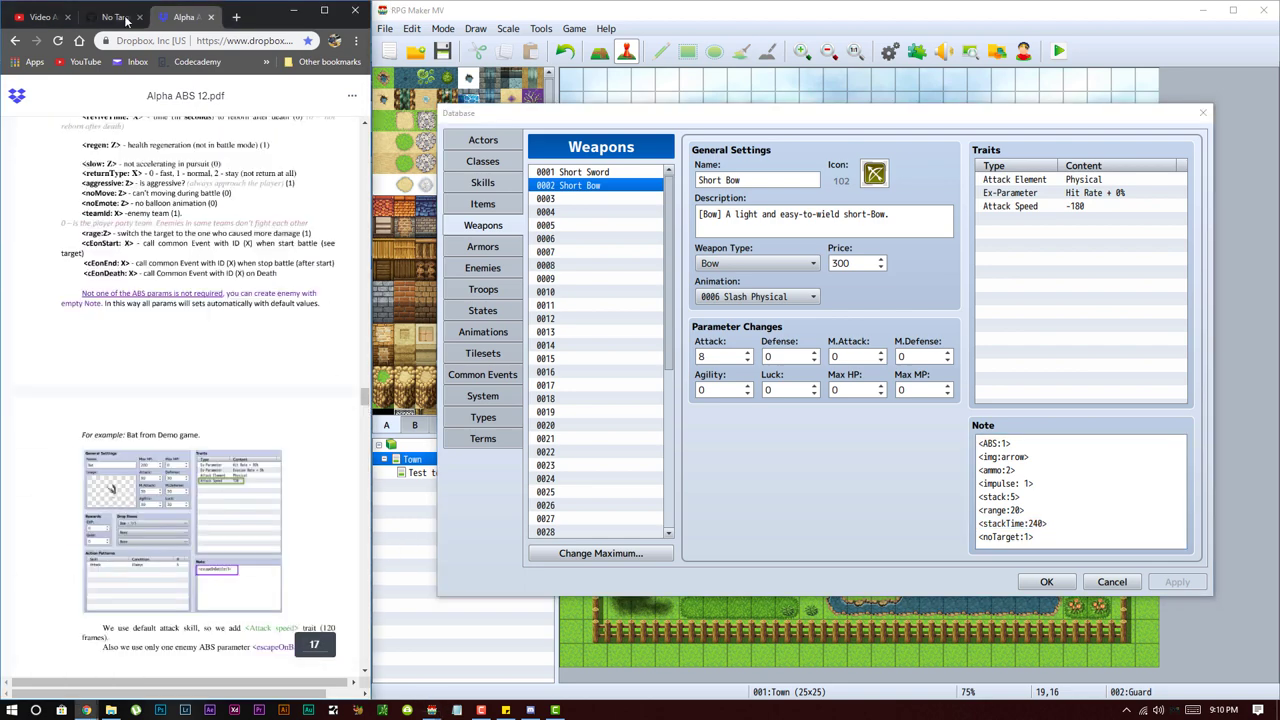
- Open the wiki's Motion System page in the browser, review its sprite sheet and motion note instructions, and return to RPG Maker MV
left_click(115, 16)
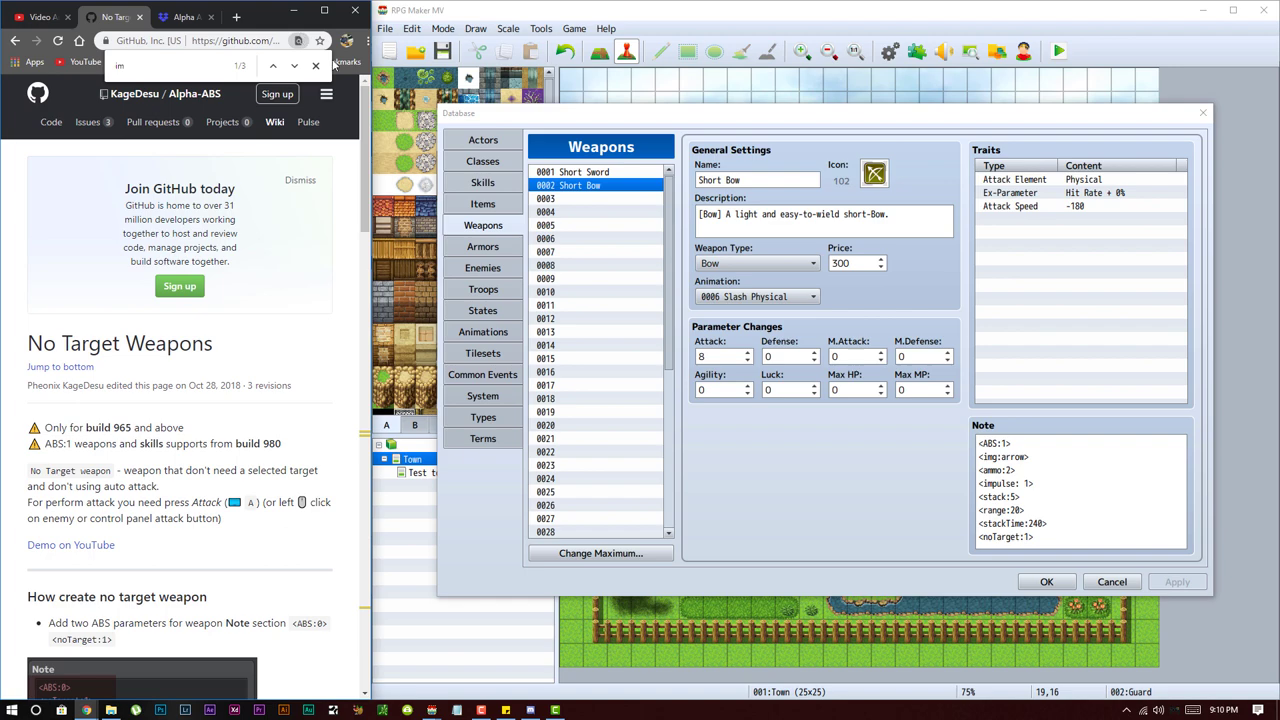
left_click(324, 10)
scroll(940, 478, "down", 3)
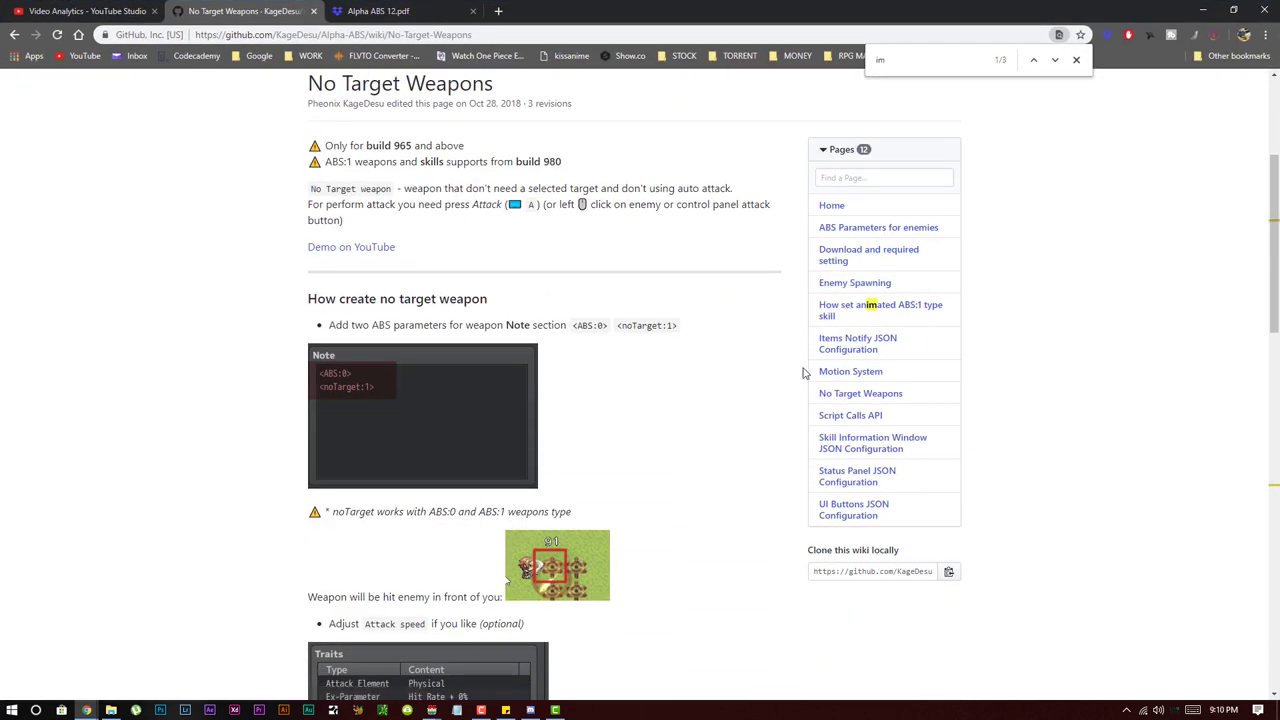
left_click(850, 371)
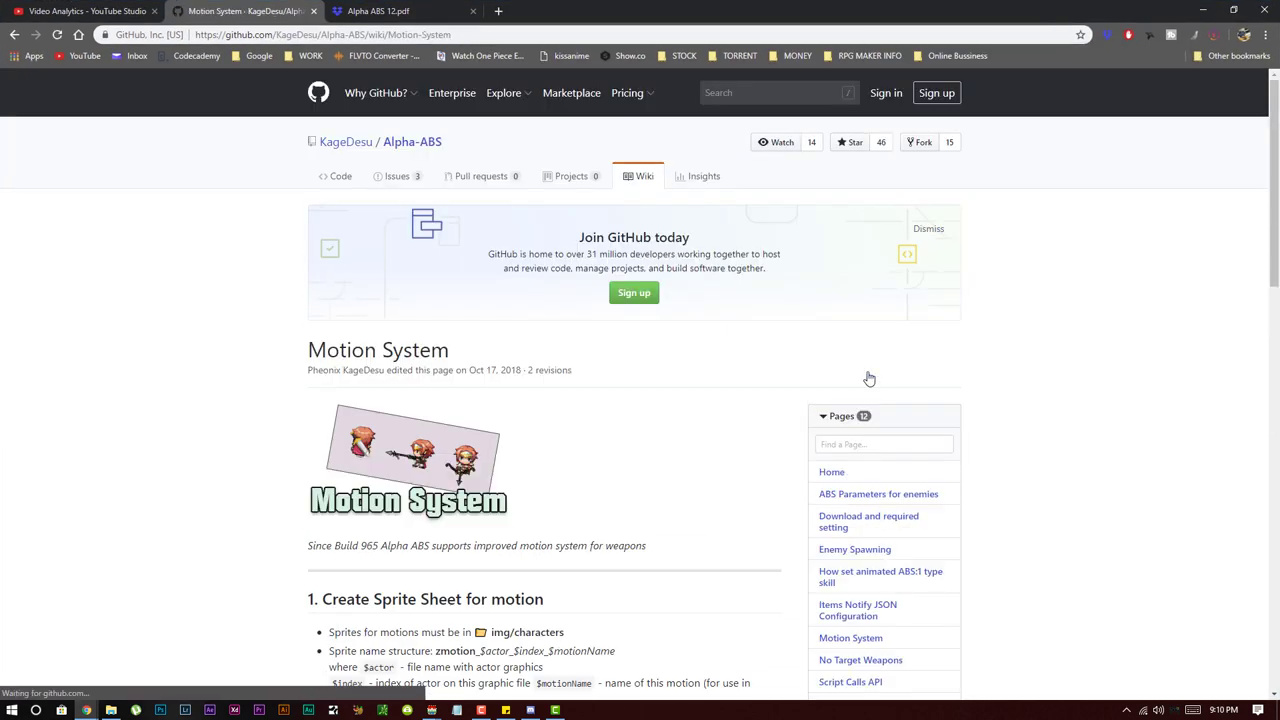
scroll(866, 376, "down", 3)
scroll(543, 473, "up", 1)
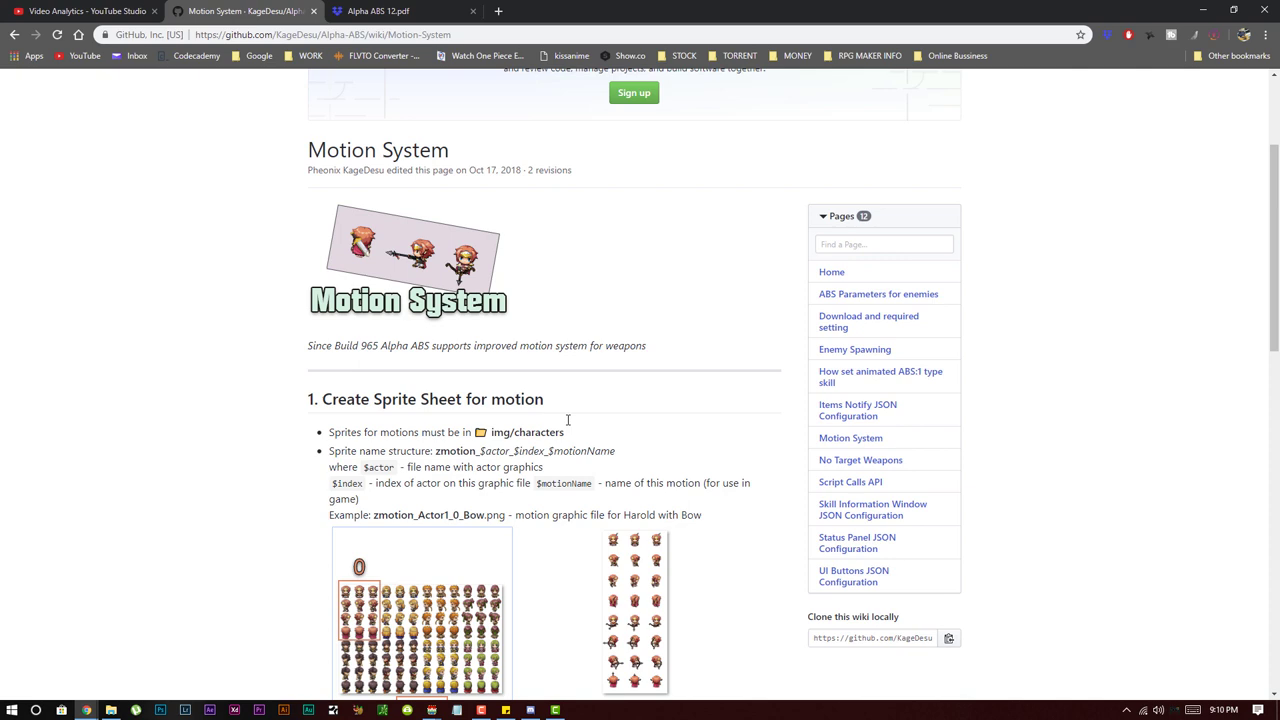
scroll(567, 420, "down", 10)
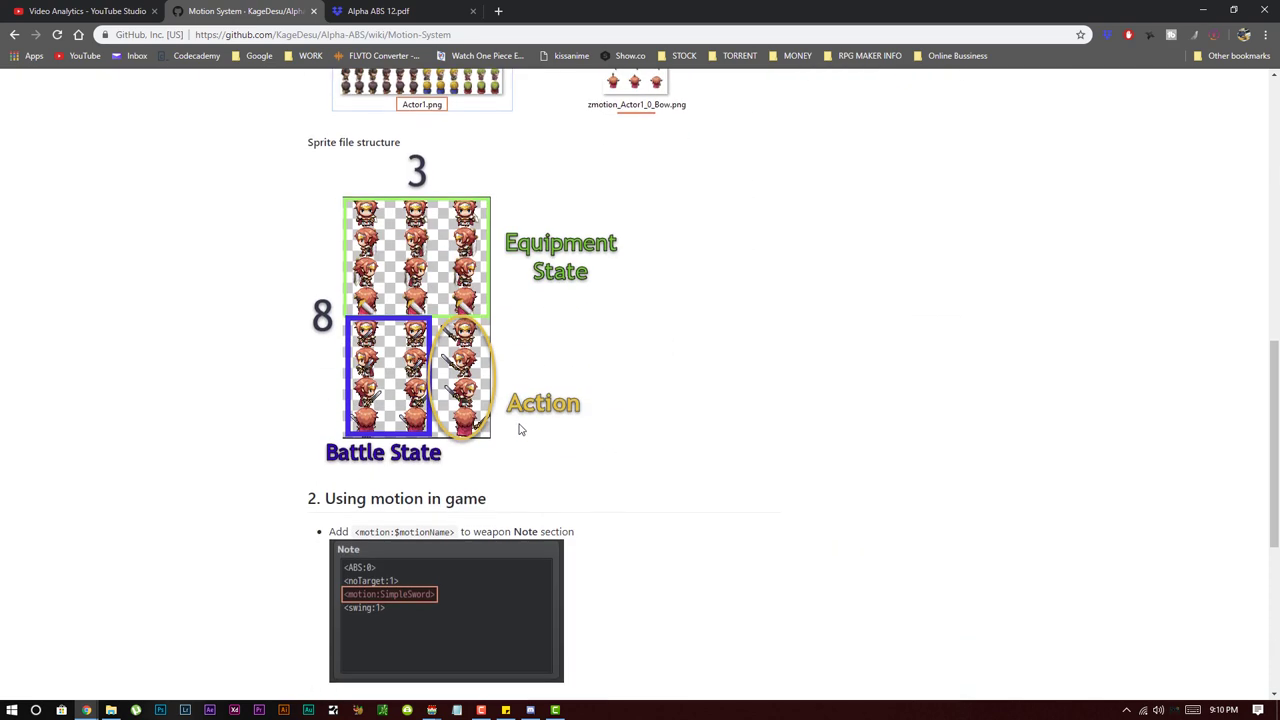
scroll(529, 451, "up", 10)
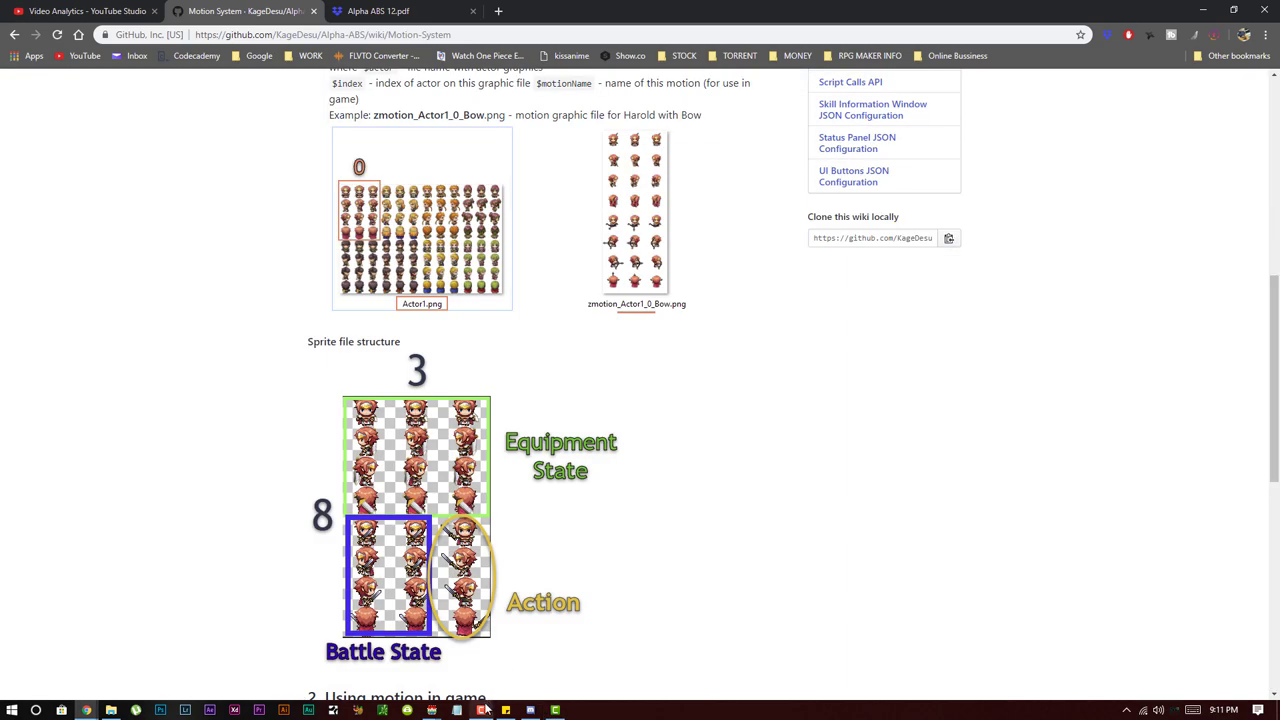
left_click(1199, 8)
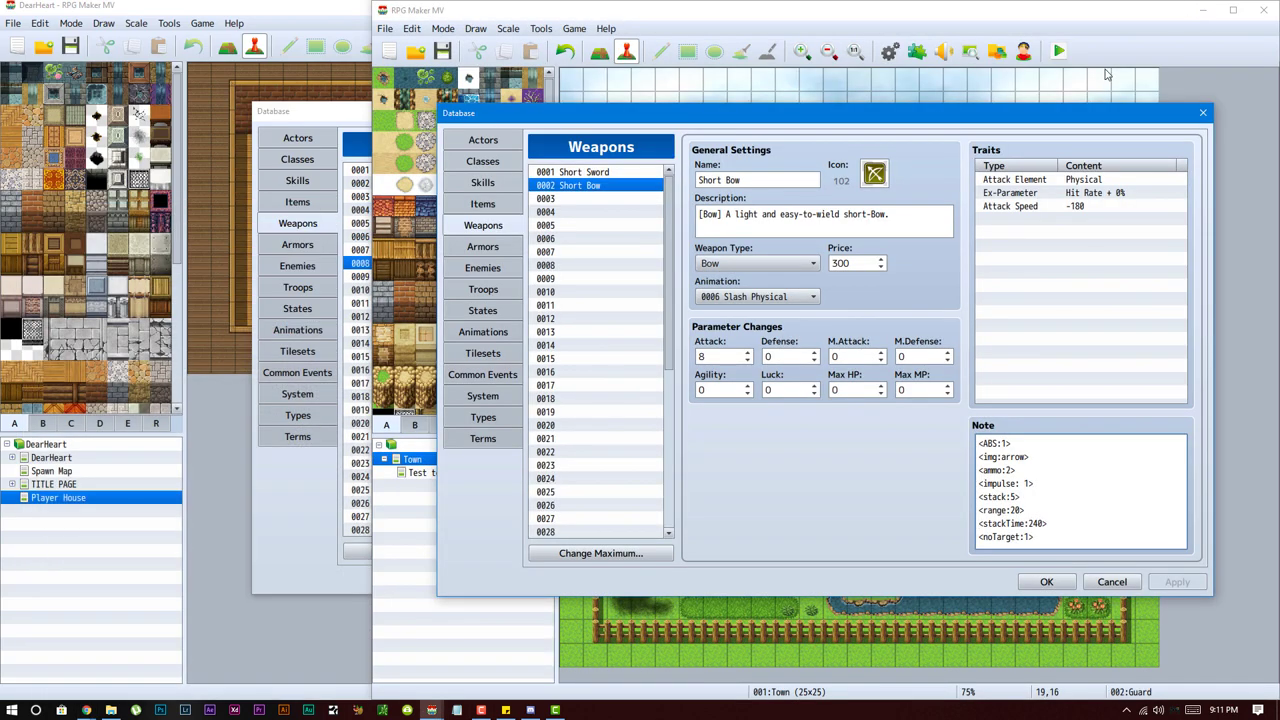